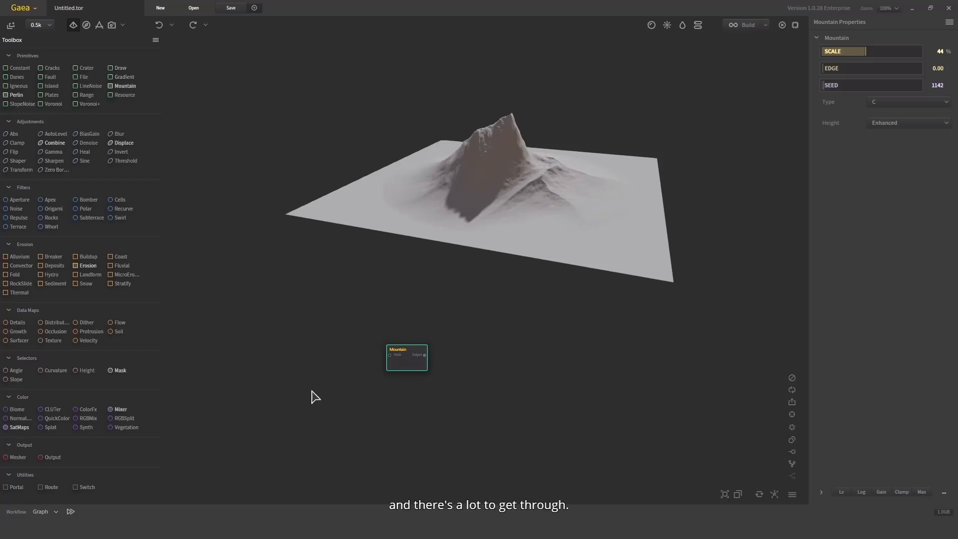
Try different scales on the Mountain node, including 7%, and settle on a scale of 84%
{"action": "scroll", "coordinate": [354, 379], "scroll_direction": "up", "scroll_amount": 1}
{"action": "middle_click_drag", "start_coordinate": [406, 378], "coordinate": [403, 397]}
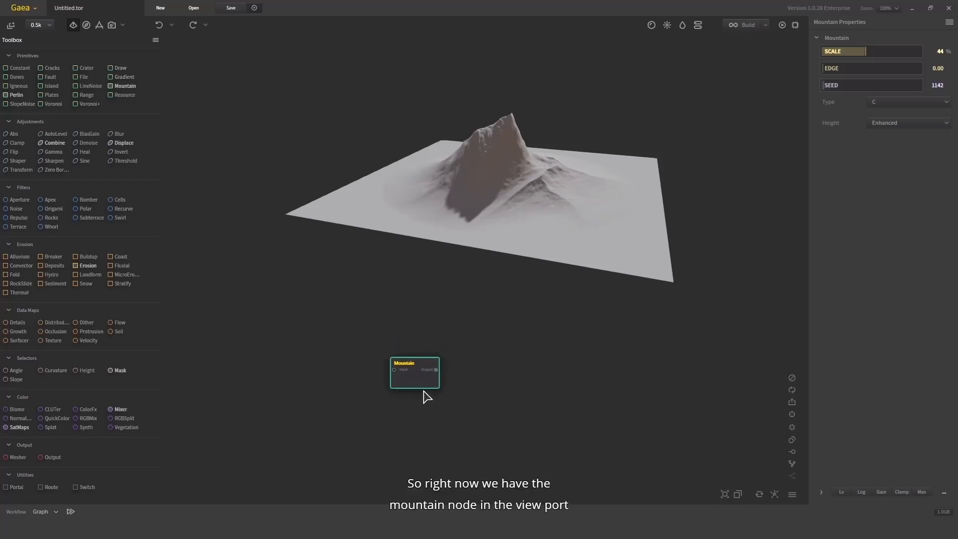
{"action": "left_click_drag", "start_coordinate": [542, 233], "coordinate": [482, 172]}
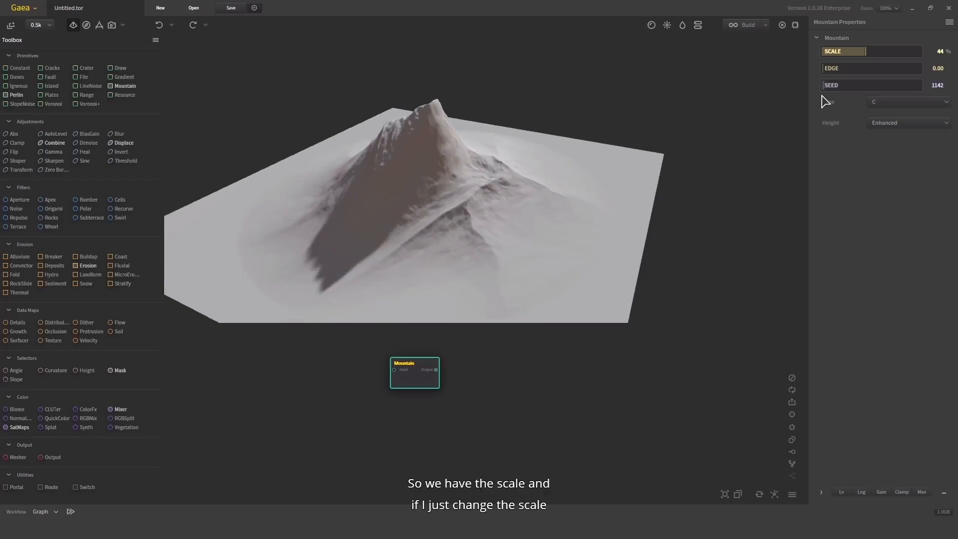
{"action": "left_click_drag", "start_coordinate": [866, 51], "coordinate": [855, 51]}
{"action": "left_click_drag", "start_coordinate": [418, 195], "coordinate": [554, 167]}
{"action": "left_click", "coordinate": [828, 51]}
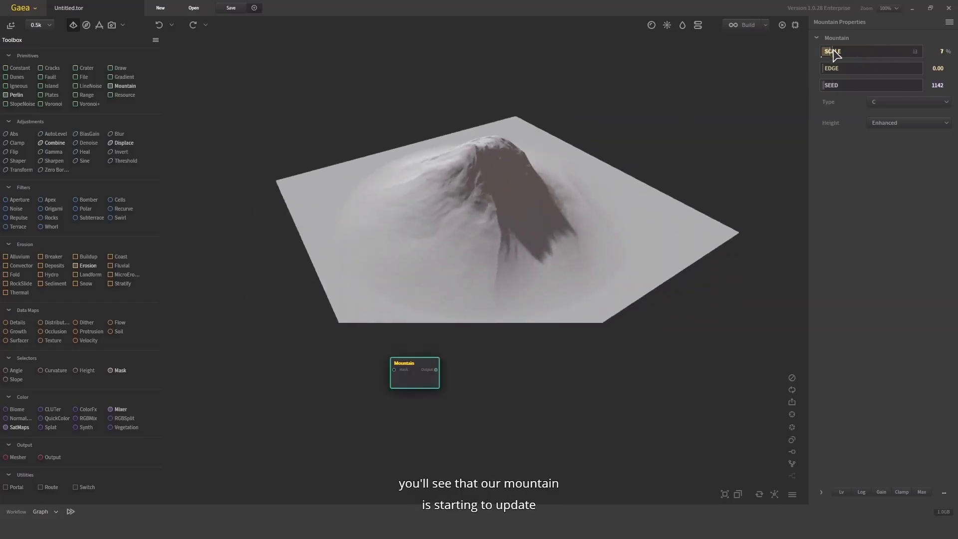
{"action": "left_click_drag", "start_coordinate": [850, 50], "coordinate": [904, 50]}
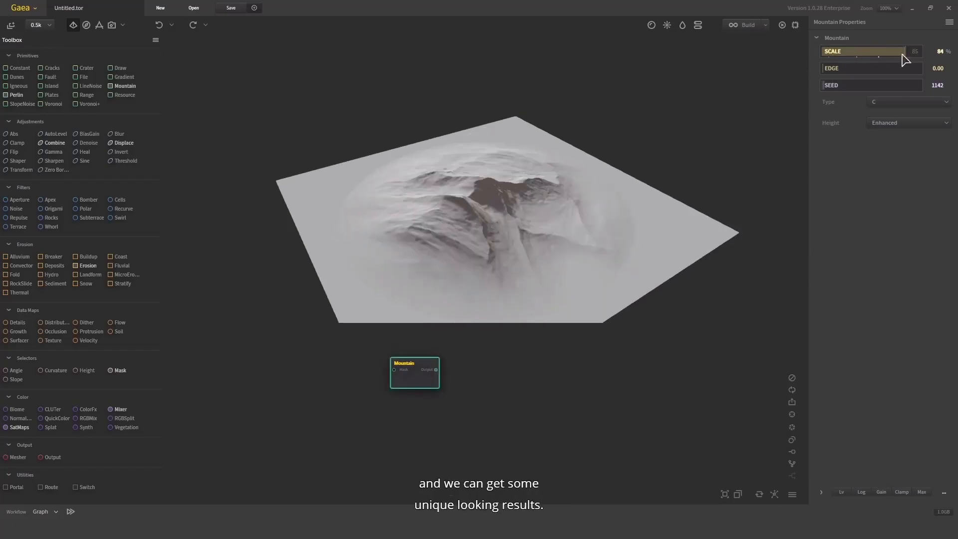
Try a larger edge falloff of 0.19 on the Mountain node and bring the edge value down to 0.02
{"action": "mouse_move", "coordinate": [521, 210]}
{"action": "left_mouse_down"}
{"action": "mouse_move", "coordinate": [520, 176]}
{"action": "mouse_move", "coordinate": [508, 180]}
{"action": "mouse_move", "coordinate": [509, 196]}
{"action": "left_mouse_up"}
{"action": "scroll", "coordinate": [509, 197], "scroll_direction": "up", "scroll_amount": 3}
{"action": "scroll", "coordinate": [508, 197], "scroll_direction": "down", "scroll_amount": 3}
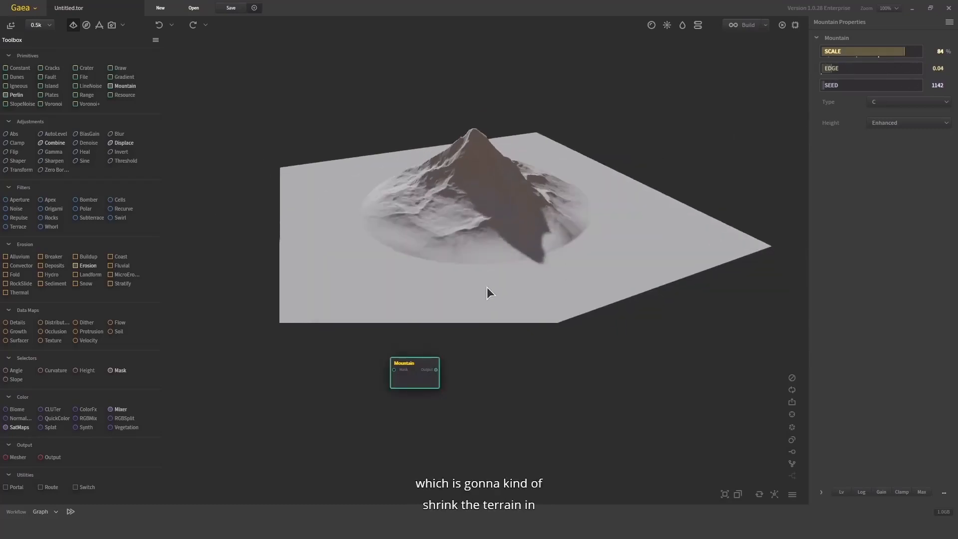
{"action": "left_click", "coordinate": [859, 69]}
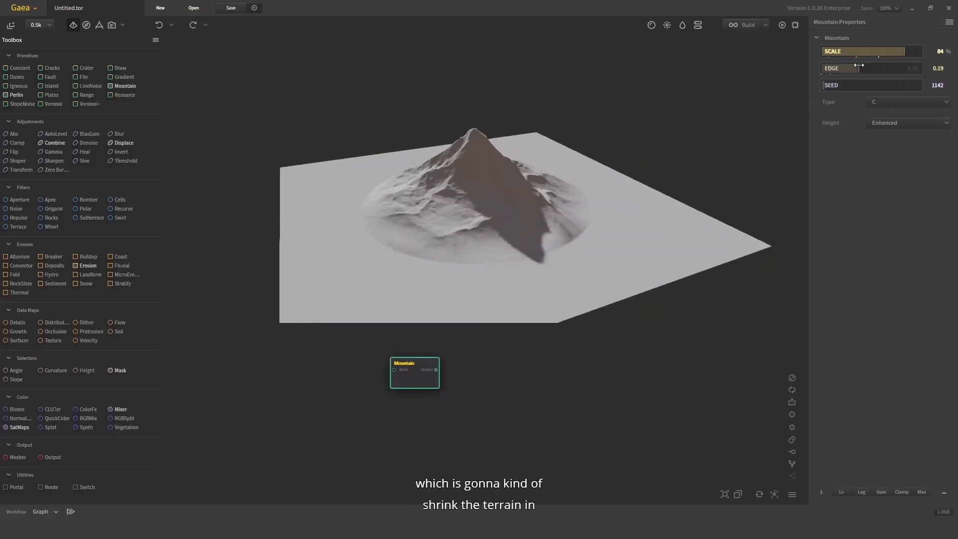
{"action": "left_click", "coordinate": [823, 70]}
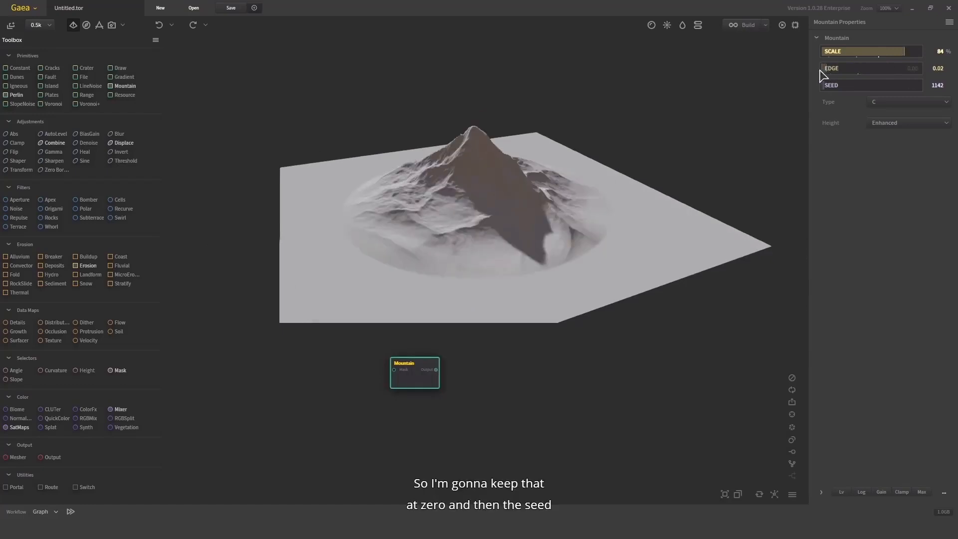
Cycle the Mountain node through several seeds to vary its shape, ending on seed 46736
{"action": "left_click_drag", "start_coordinate": [848, 89], "coordinate": [857, 88]}
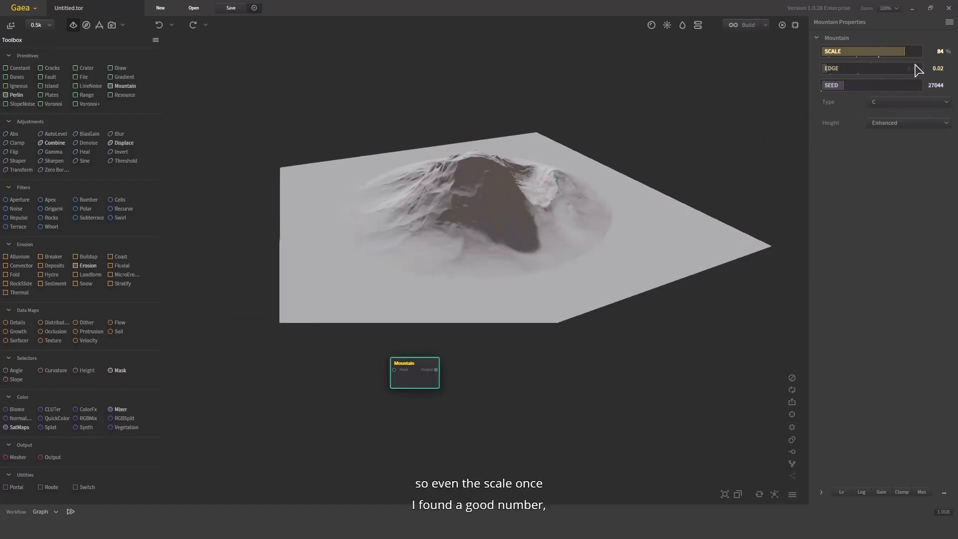
{"action": "left_click_drag", "start_coordinate": [861, 92], "coordinate": [910, 93]}
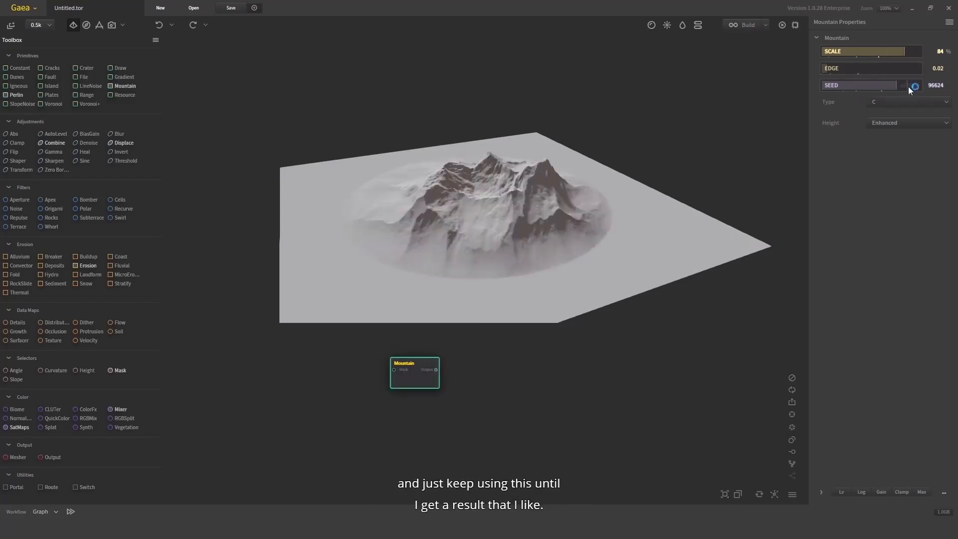
{"action": "left_click", "coordinate": [906, 86]}
{"action": "left_click_drag", "start_coordinate": [417, 210], "coordinate": [482, 209]}
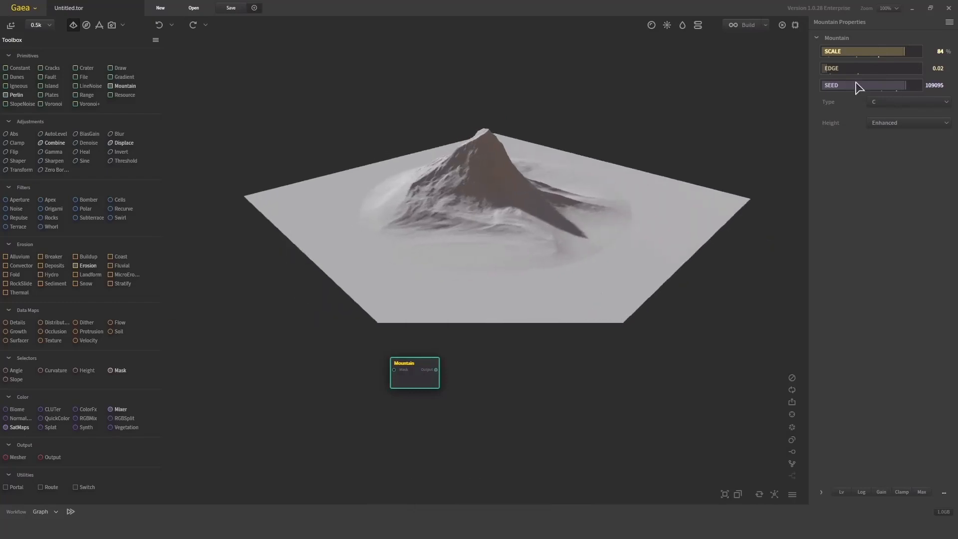
{"action": "left_click", "coordinate": [858, 85]}
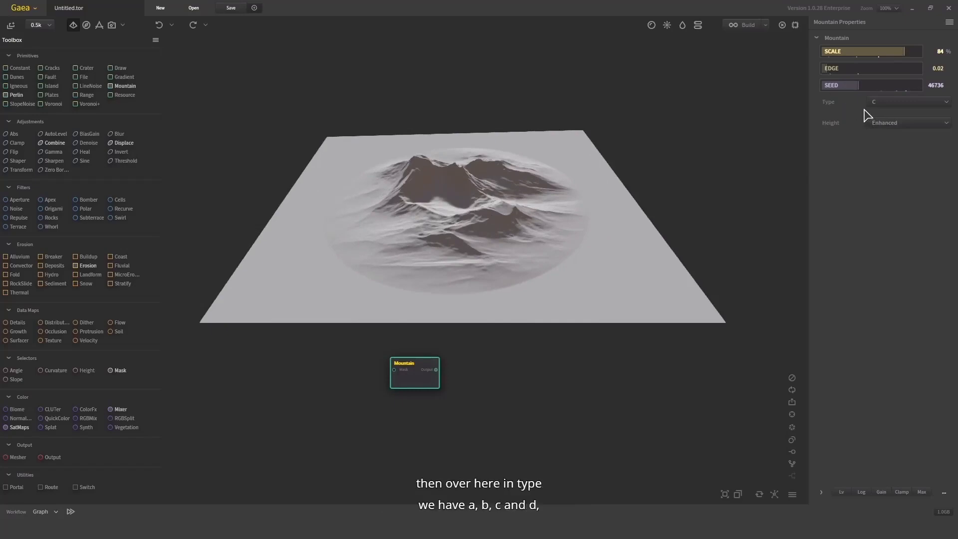
Compare mountain types A and B and set the Mountain node's type to D
{"action": "left_click", "coordinate": [883, 104]}
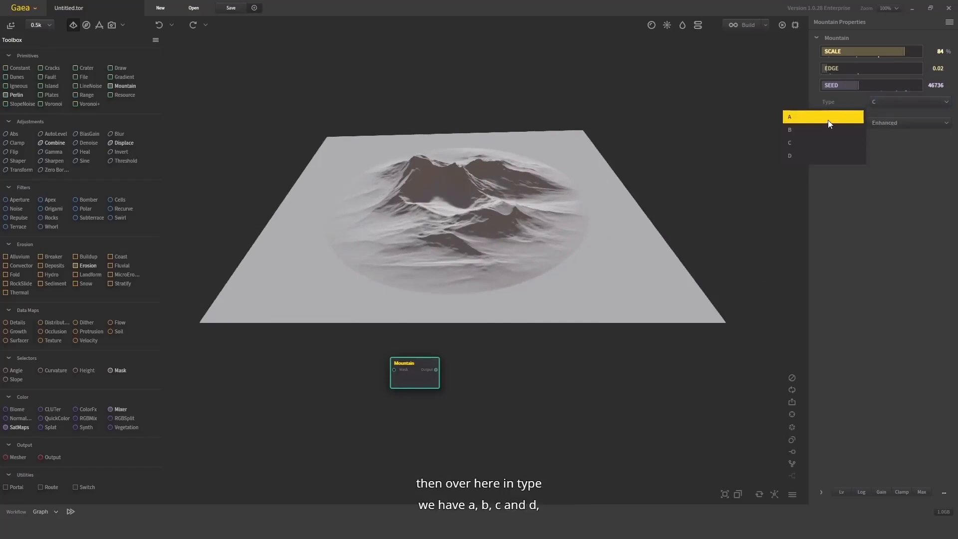
{"action": "left_click", "coordinate": [828, 121]}
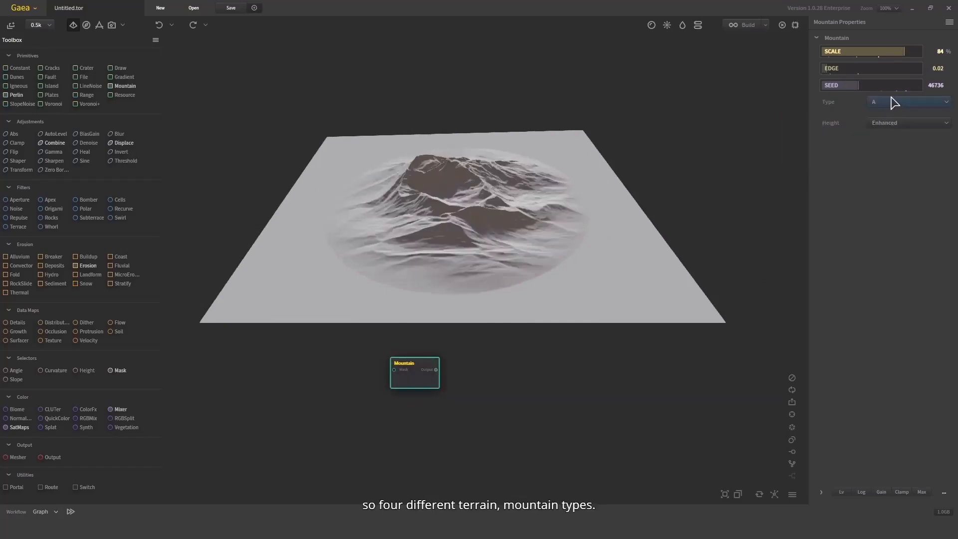
{"action": "left_click", "coordinate": [894, 103]}
{"action": "left_click", "coordinate": [846, 138]}
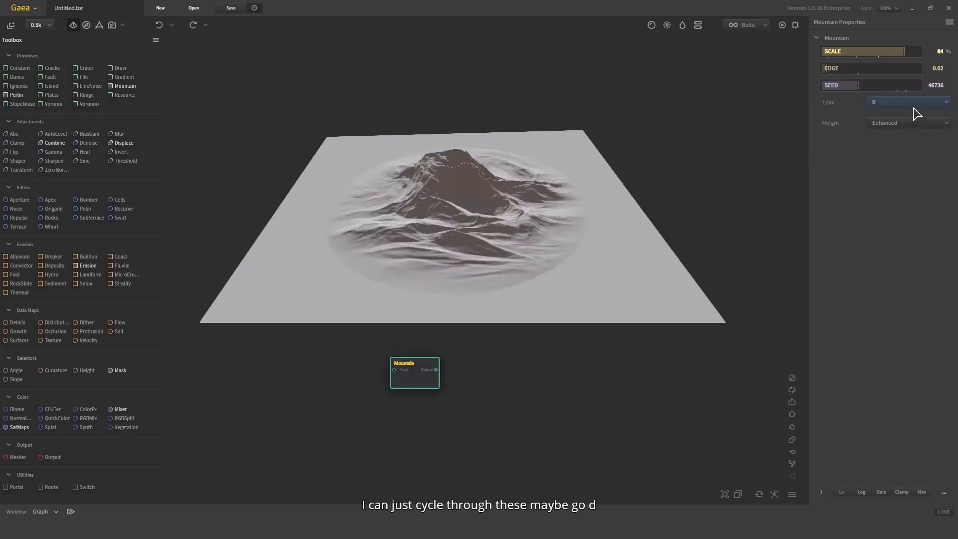
{"action": "left_click", "coordinate": [916, 111]}
{"action": "left_click", "coordinate": [827, 157]}
{"action": "left_click_drag", "start_coordinate": [593, 198], "coordinate": [634, 158]}
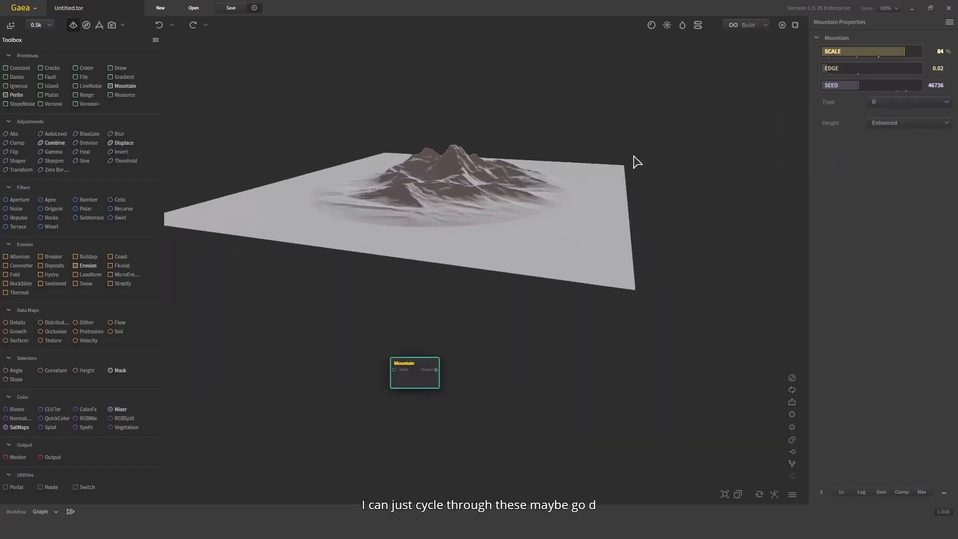
Compare the Natural and Equalized height modes on the Mountain node and return the height to Enhanced
{"action": "left_click", "coordinate": [898, 126]}
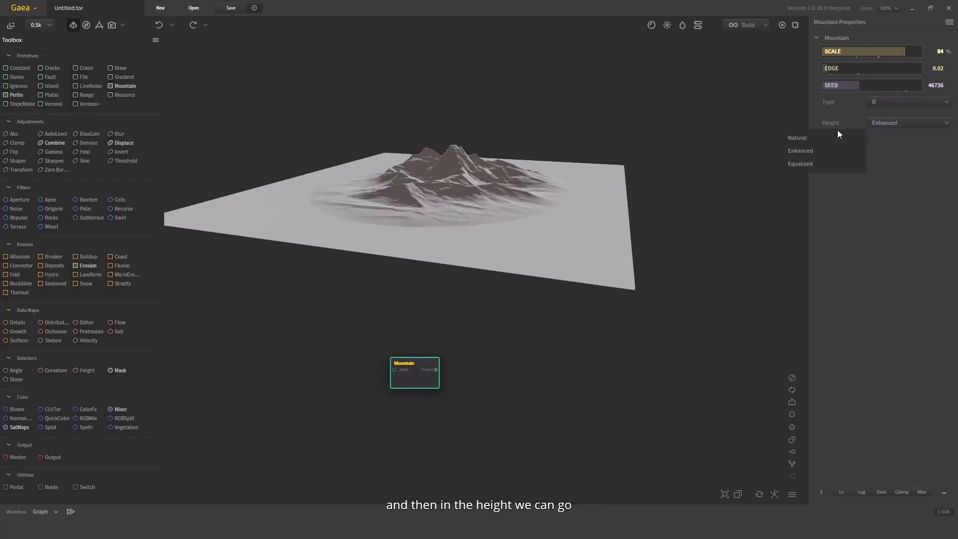
{"action": "left_click", "coordinate": [826, 137]}
{"action": "left_click", "coordinate": [895, 124]}
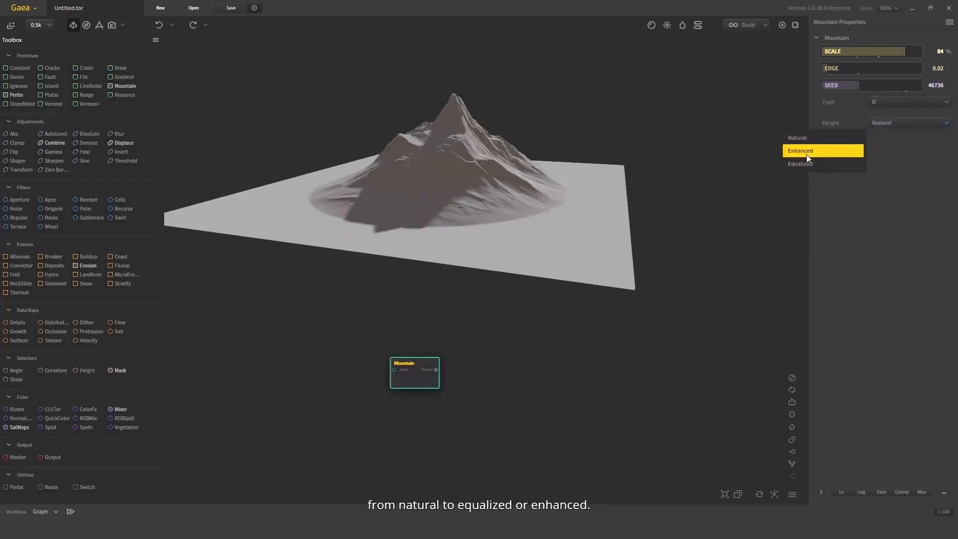
{"action": "left_click", "coordinate": [802, 164]}
{"action": "left_click", "coordinate": [890, 126]}
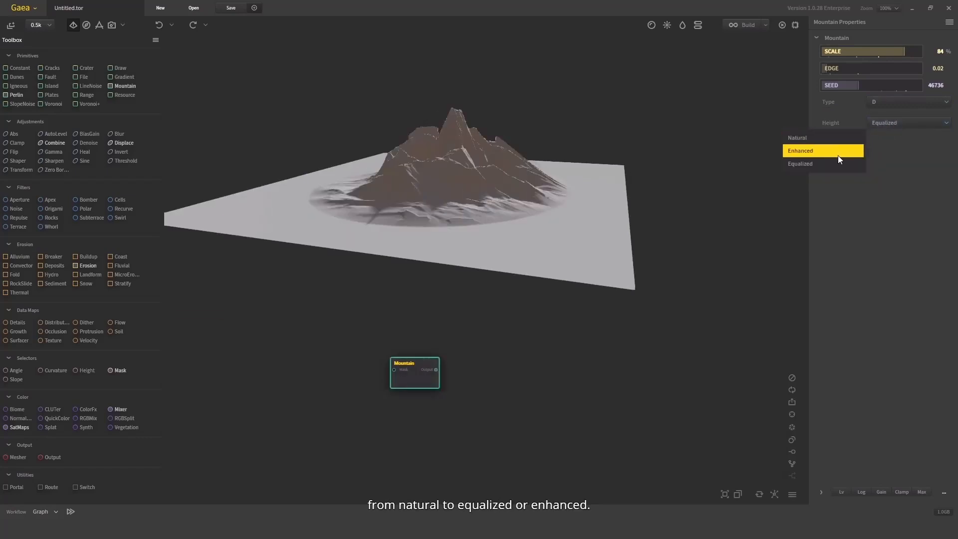
{"action": "left_click", "coordinate": [804, 151]}
{"action": "left_click_drag", "start_coordinate": [503, 137], "coordinate": [522, 185]}
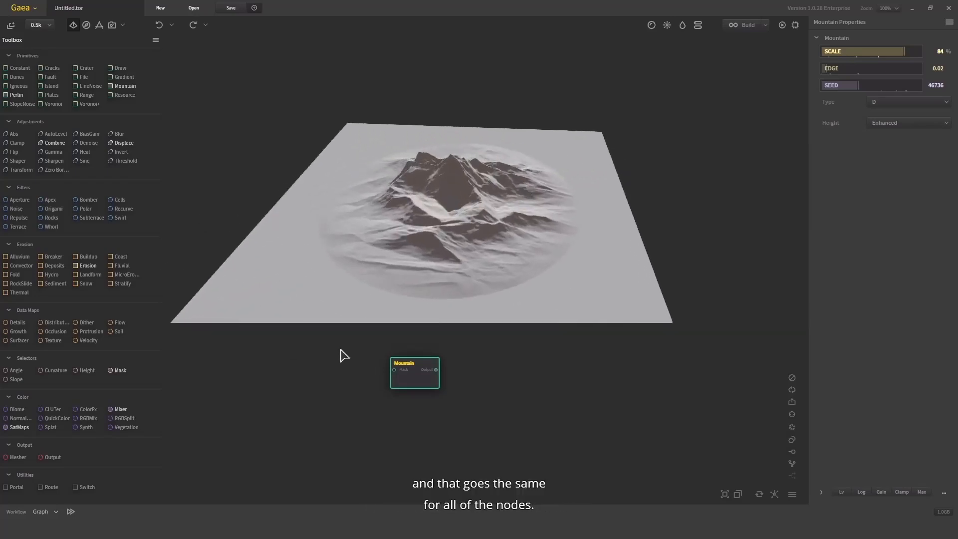
Add a Voronoi primitive to the graph and place it directly below the Mountain node
{"action": "left_click_drag", "start_coordinate": [501, 378], "coordinate": [507, 390]}
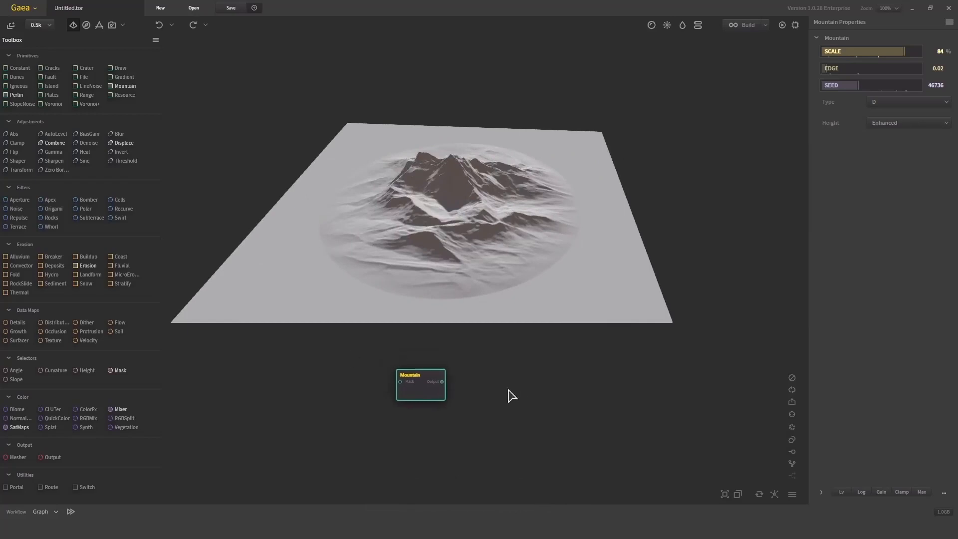
{"action": "left_click_drag", "start_coordinate": [455, 372], "coordinate": [405, 361]}
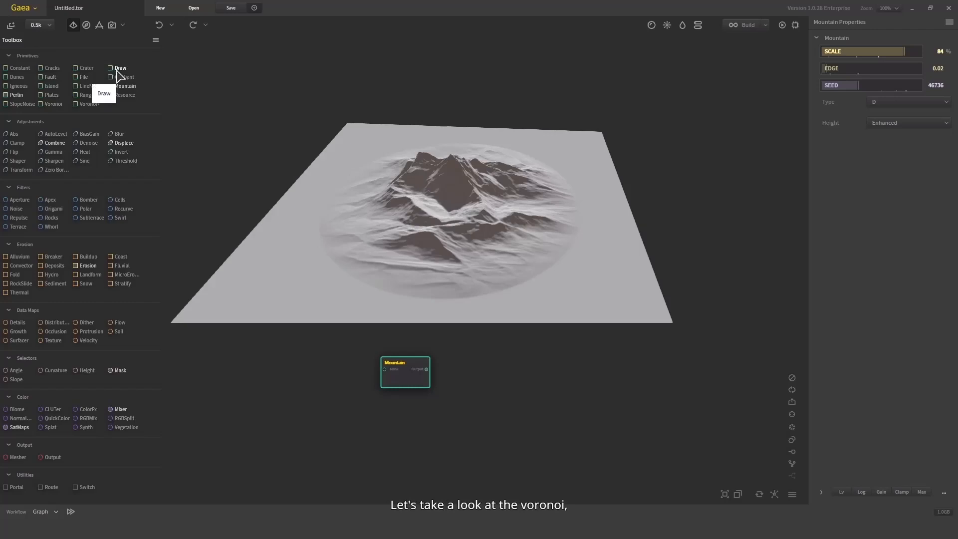
{"action": "left_click_drag", "start_coordinate": [52, 104], "coordinate": [323, 387]}
{"action": "left_click_drag", "start_coordinate": [404, 413], "coordinate": [394, 413]}
{"action": "scroll", "coordinate": [431, 167], "scroll_direction": "down", "scroll_amount": 4}
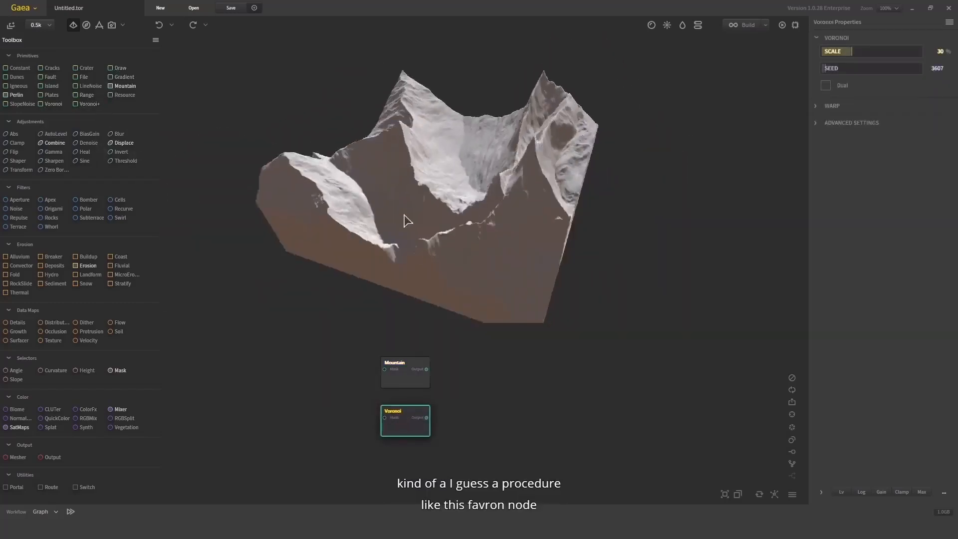
Try the Voronoi node at scales of 66% and 11%, and set its scale to 98%
{"action": "left_click_drag", "start_coordinate": [468, 222], "coordinate": [591, 133]}
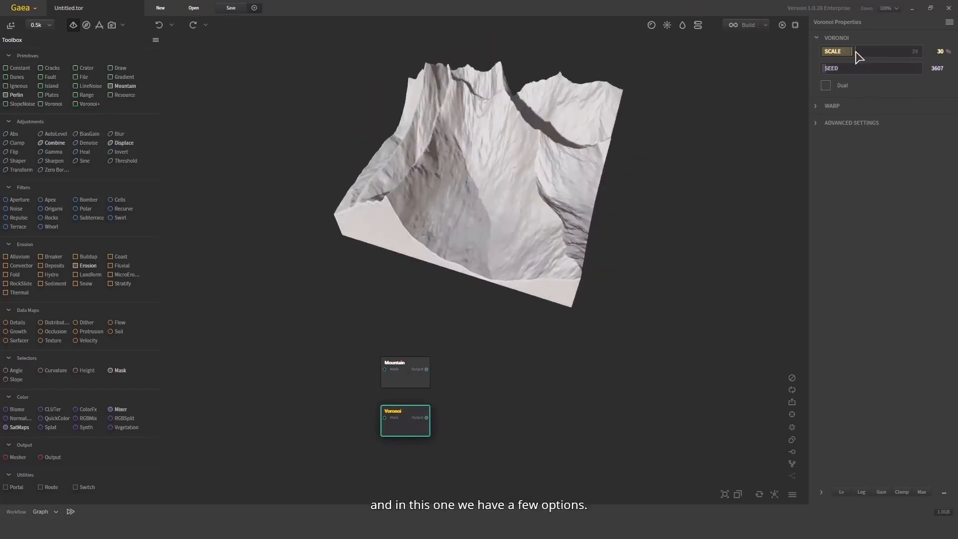
{"action": "left_click_drag", "start_coordinate": [857, 57], "coordinate": [898, 59]}
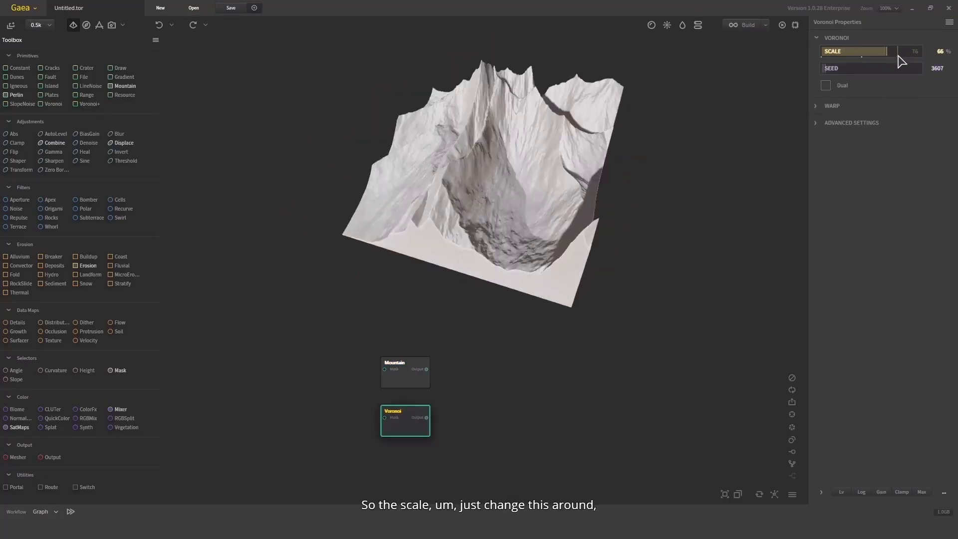
{"action": "left_click_drag", "start_coordinate": [839, 57], "coordinate": [832, 53]}
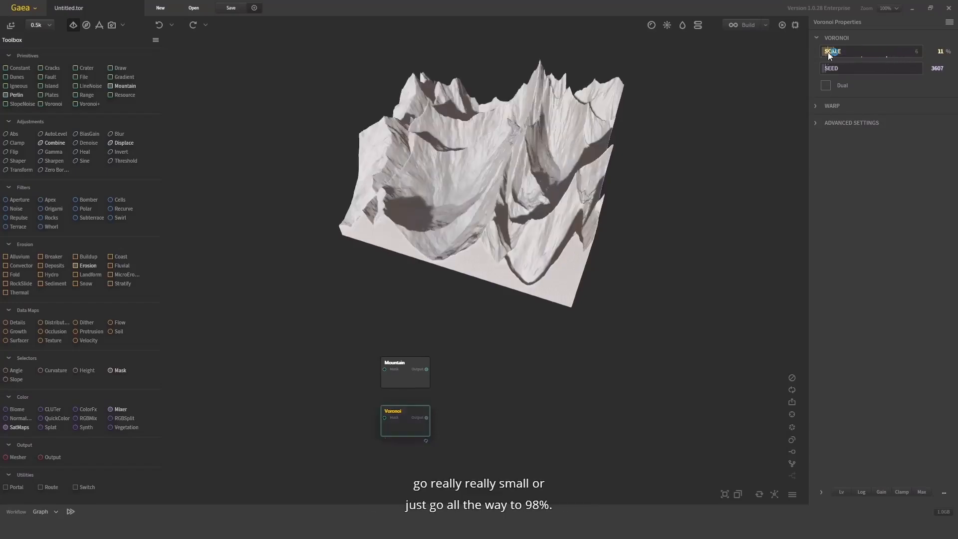
{"action": "left_click", "coordinate": [919, 53]}
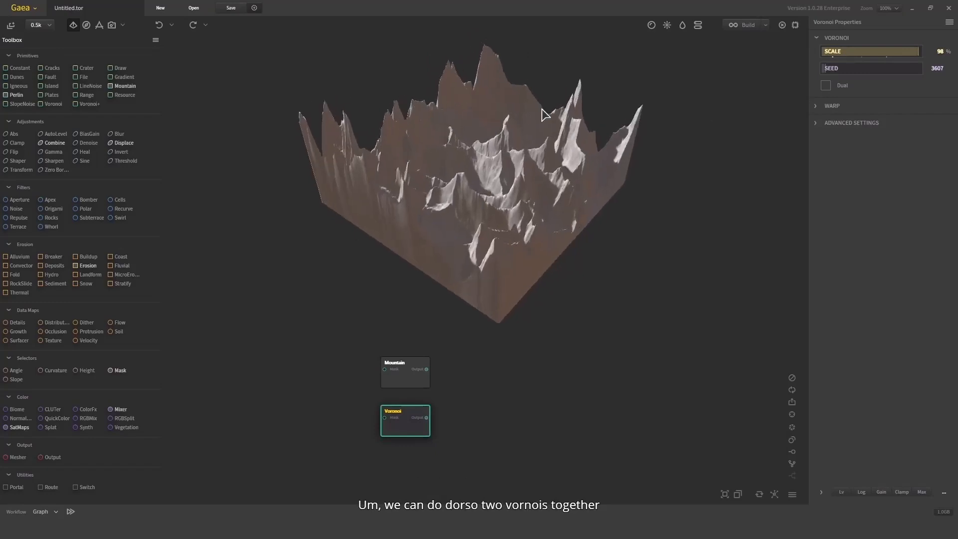
Try the Dual option on the Voronoi node to combine two Voronoi patterns
{"action": "left_click", "coordinate": [837, 85]}
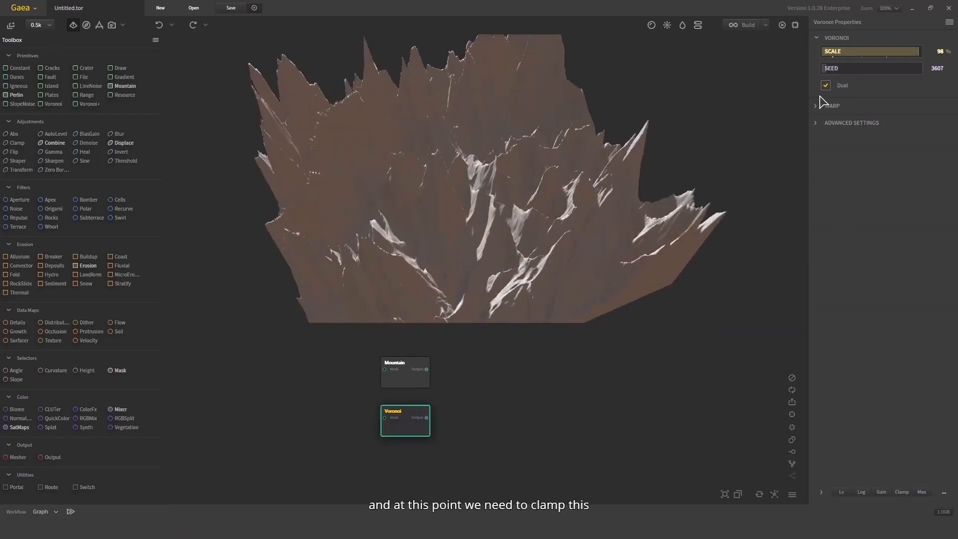
{"action": "mouse_move", "coordinate": [676, 180]}
{"action": "left_mouse_down"}
{"action": "mouse_move", "coordinate": [673, 140]}
{"action": "mouse_move", "coordinate": [662, 170]}
{"action": "left_mouse_up"}
{"action": "scroll", "coordinate": [672, 143], "scroll_direction": "down", "scroll_amount": 3}
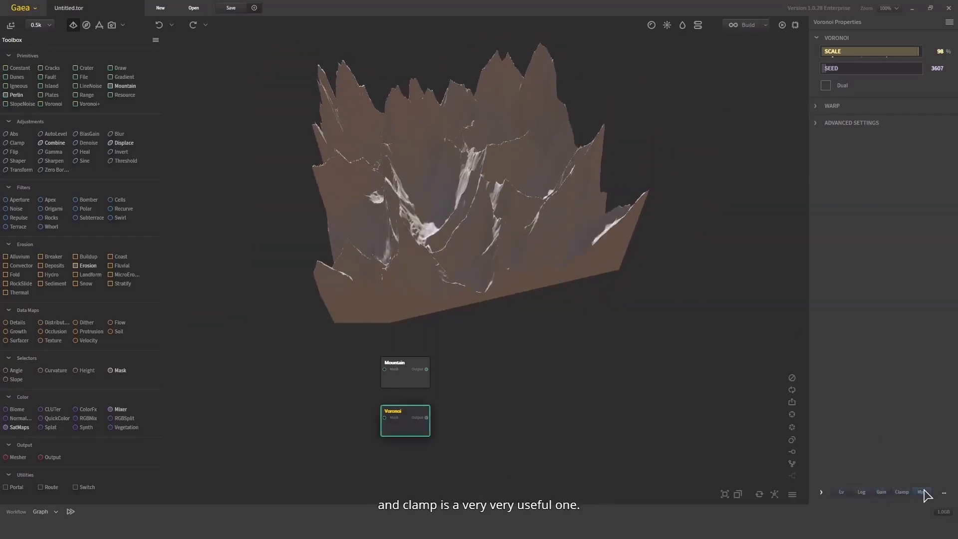
Flatten the Voronoi terrain by clamping its output to a maximum of 18%
{"action": "left_click", "coordinate": [904, 492]}
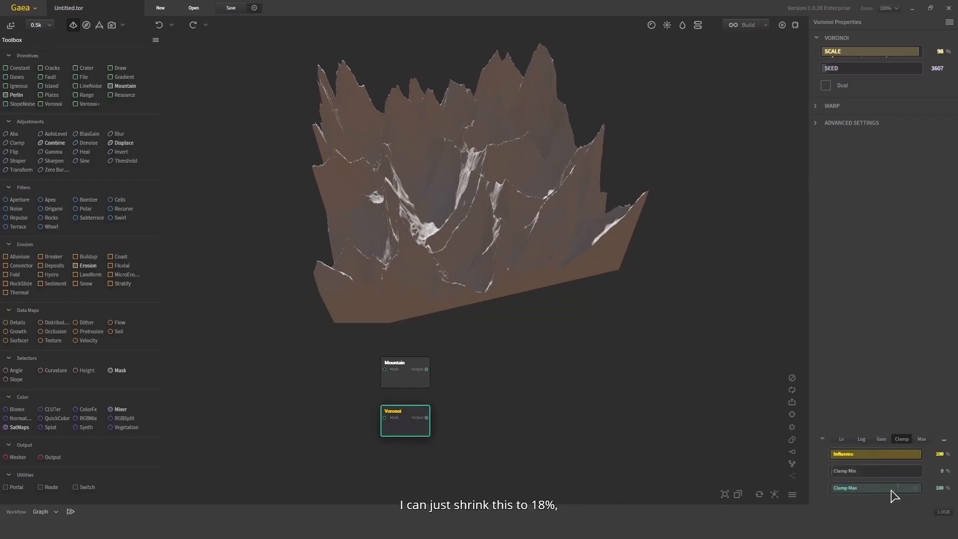
{"action": "left_click", "coordinate": [848, 489]}
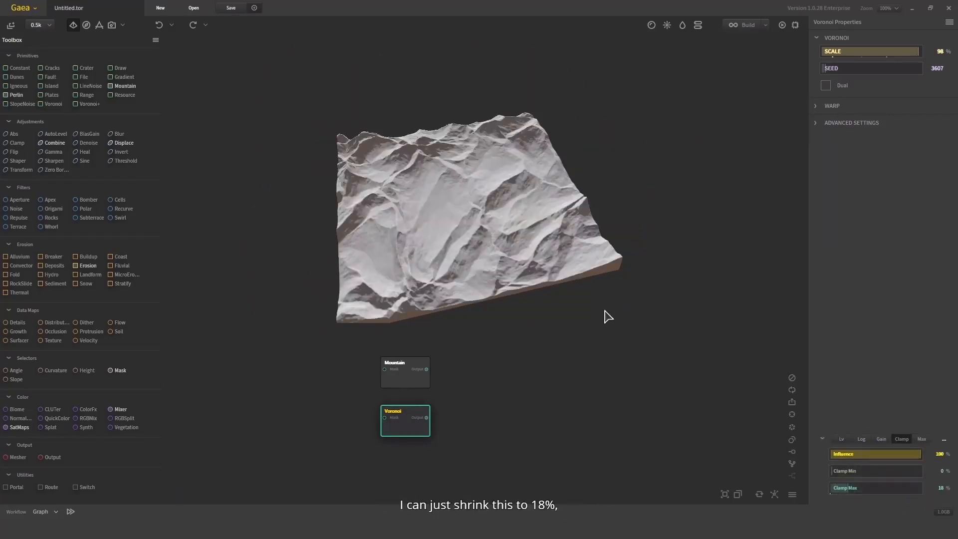
{"action": "left_click_drag", "start_coordinate": [563, 124], "coordinate": [601, 136]}
{"action": "scroll", "coordinate": [561, 169], "scroll_direction": "up", "scroll_amount": 5}
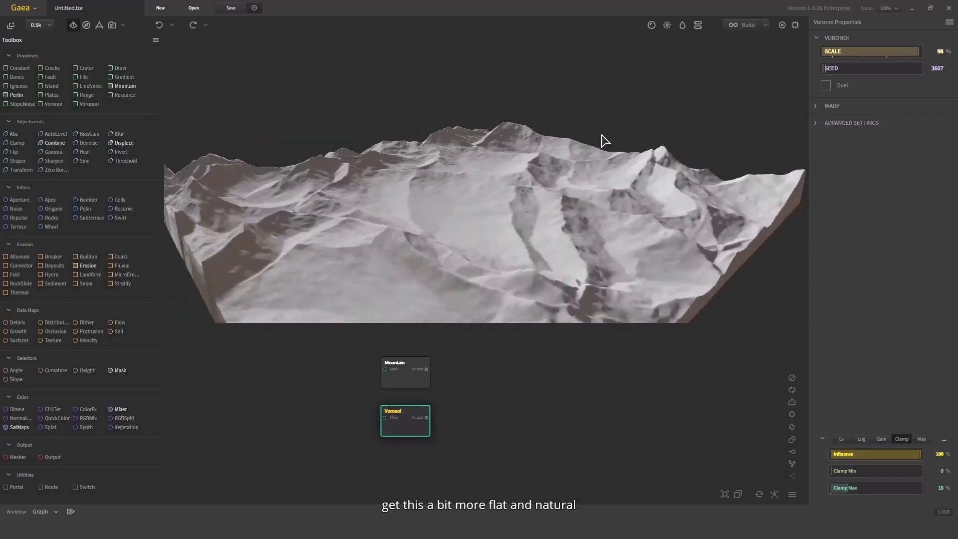
Enable Dual on the clamped Voronoi node and set its seed to 32295
{"action": "left_click", "coordinate": [826, 86]}
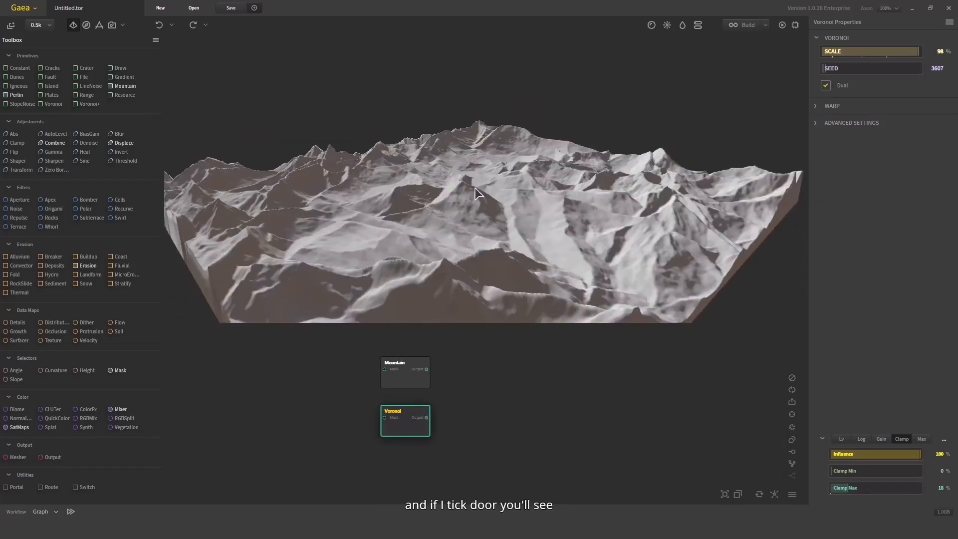
{"action": "left_click_drag", "start_coordinate": [476, 188], "coordinate": [460, 235]}
{"action": "scroll", "coordinate": [796, 113], "scroll_direction": "down", "scroll_amount": 3}
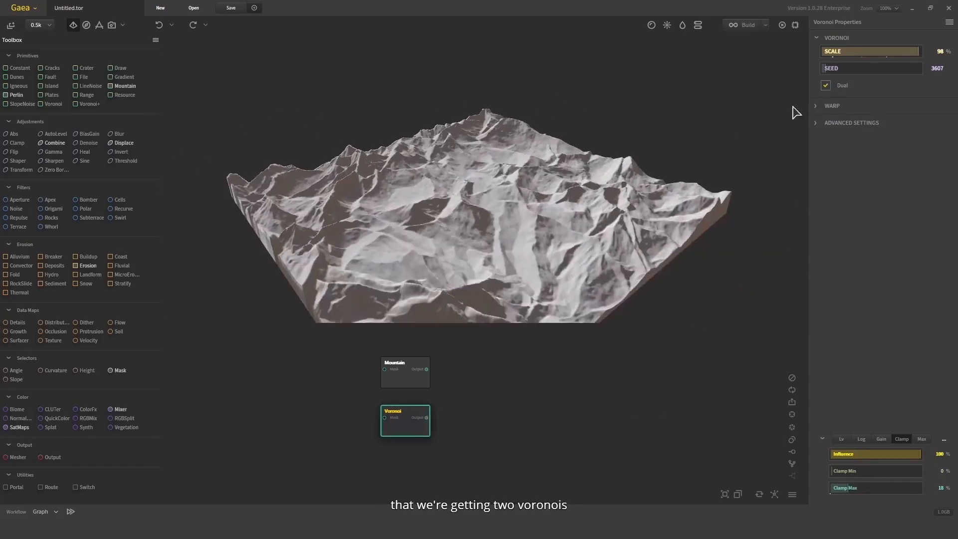
{"action": "left_click", "coordinate": [848, 70]}
{"action": "left_click_drag", "start_coordinate": [607, 195], "coordinate": [539, 246]}
Open the Voronoi node's warp settings and set the warp frequency to 41%
{"action": "left_click", "coordinate": [828, 105]}
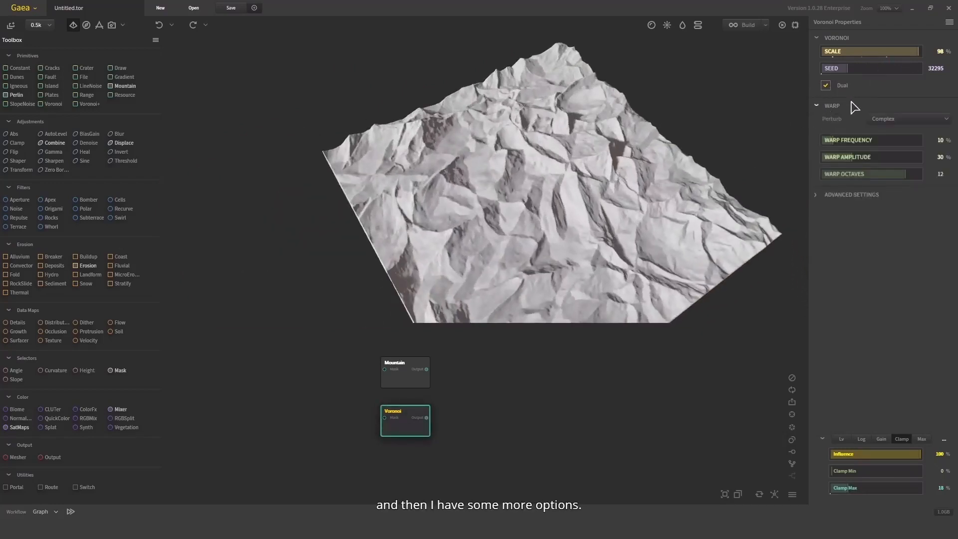
{"action": "left_click", "coordinate": [864, 139]}
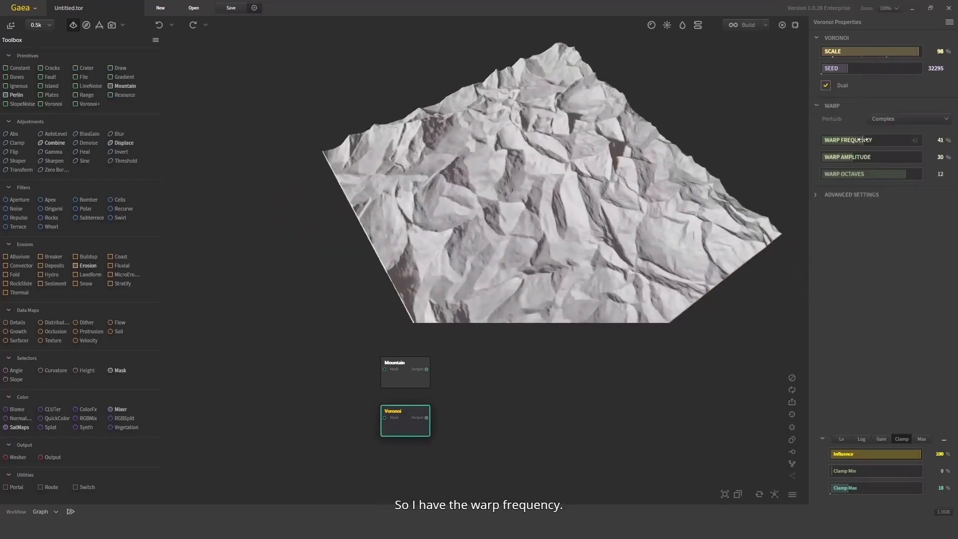
Open the Voronoi node's advanced settings and set the function to Euclidean
{"action": "left_click_drag", "start_coordinate": [778, 143], "coordinate": [664, 188]}
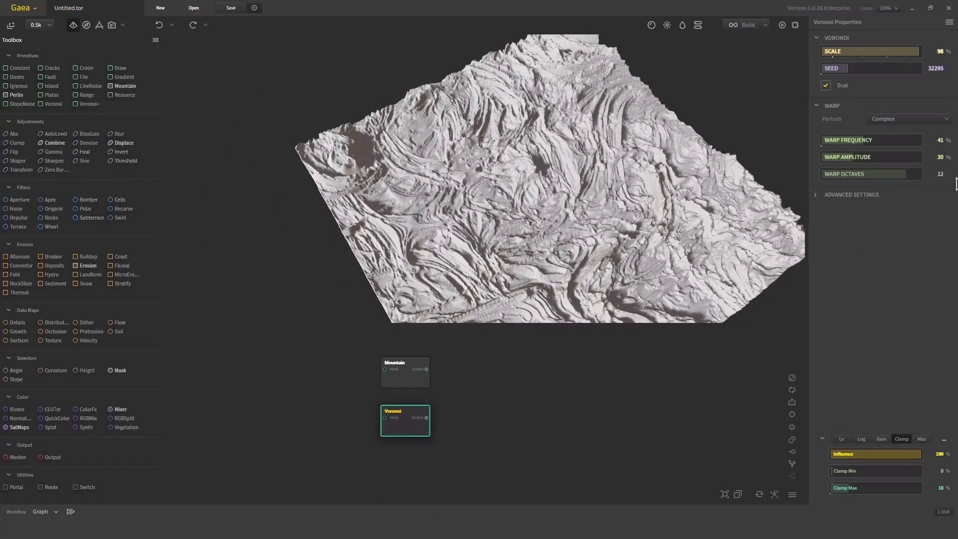
{"action": "left_click", "coordinate": [845, 200]}
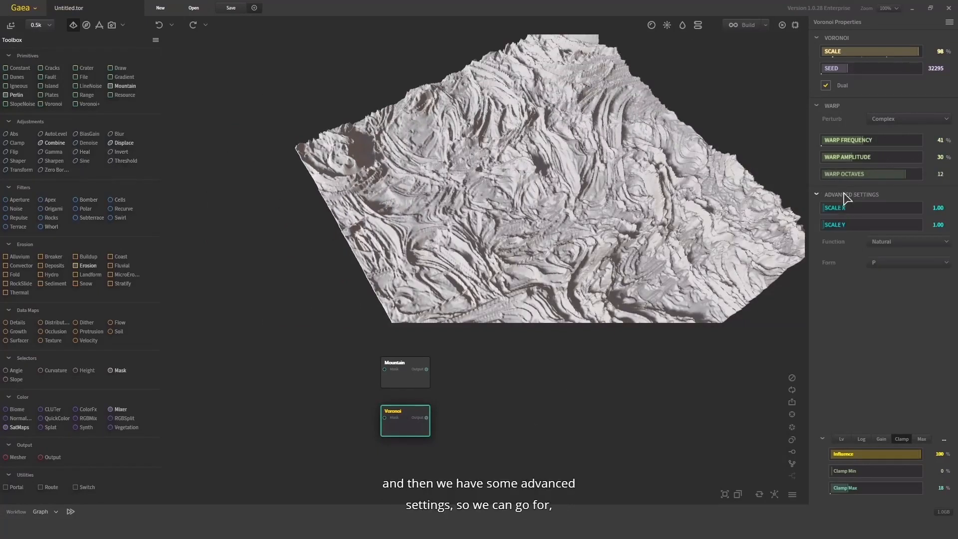
{"action": "left_click", "coordinate": [893, 242]}
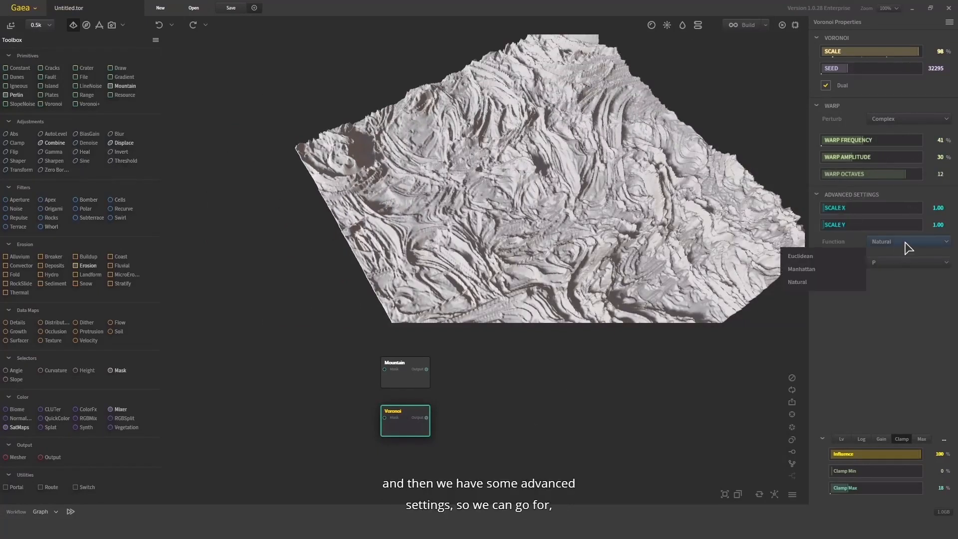
{"action": "left_click", "coordinate": [822, 256]}
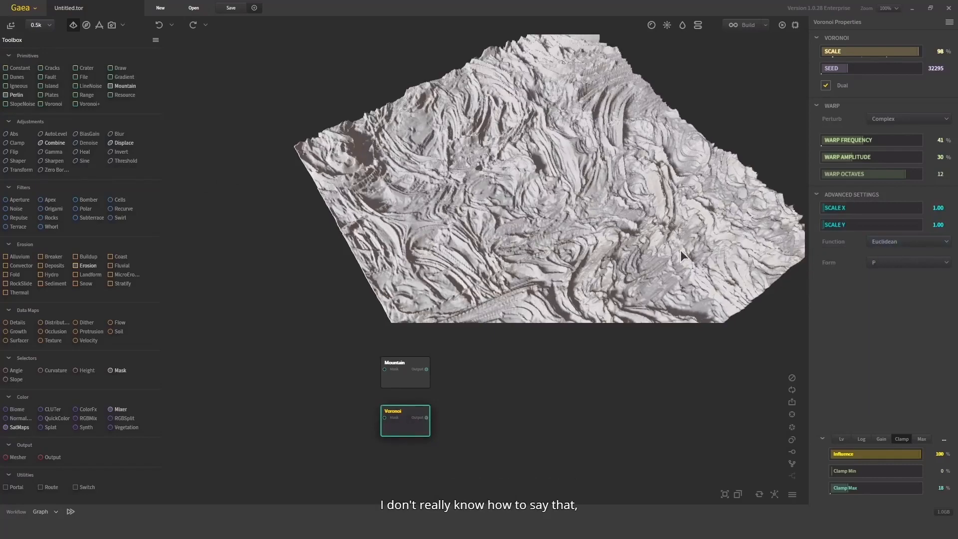
{"action": "left_click_drag", "start_coordinate": [681, 250], "coordinate": [638, 181]}
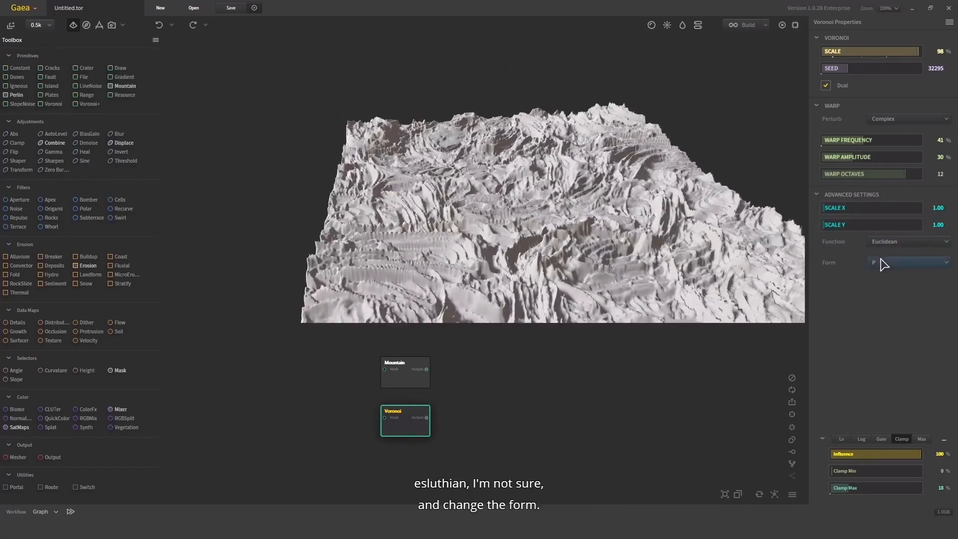
Try the S and N forms on the Voronoi node to compare the terrain they produce
{"action": "left_click", "coordinate": [881, 264]}
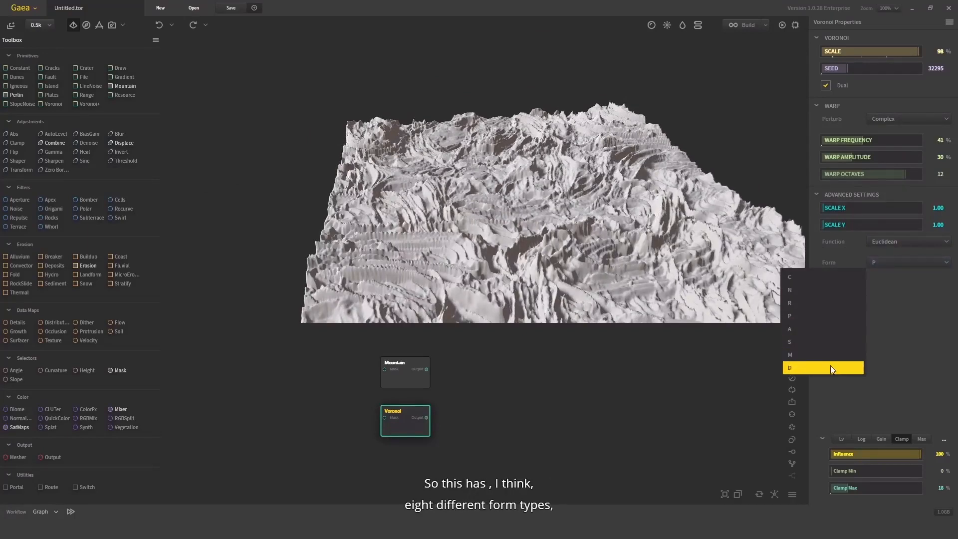
{"action": "left_click", "coordinate": [938, 301]}
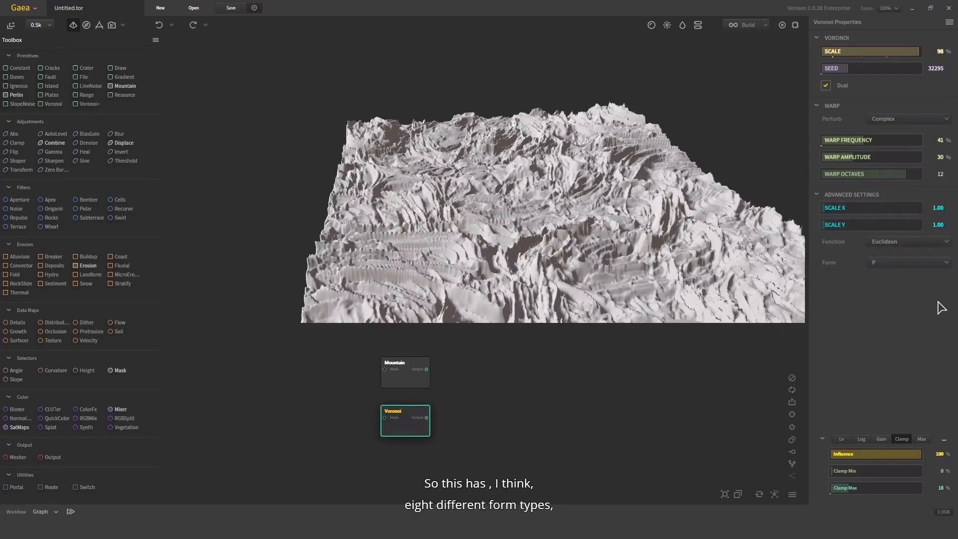
{"action": "left_click_drag", "start_coordinate": [684, 220], "coordinate": [662, 196]}
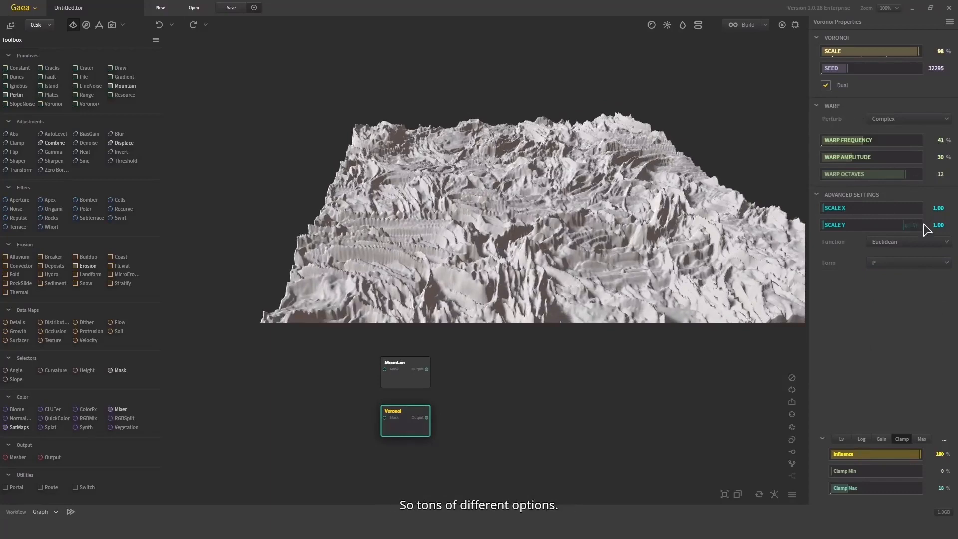
{"action": "left_click", "coordinate": [898, 263]}
{"action": "left_click", "coordinate": [825, 342]}
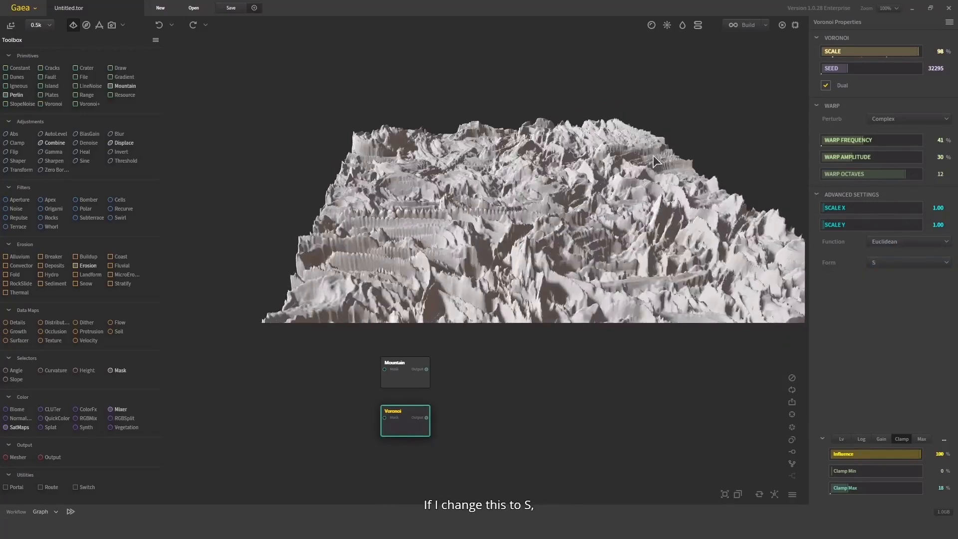
{"action": "left_click", "coordinate": [876, 263]}
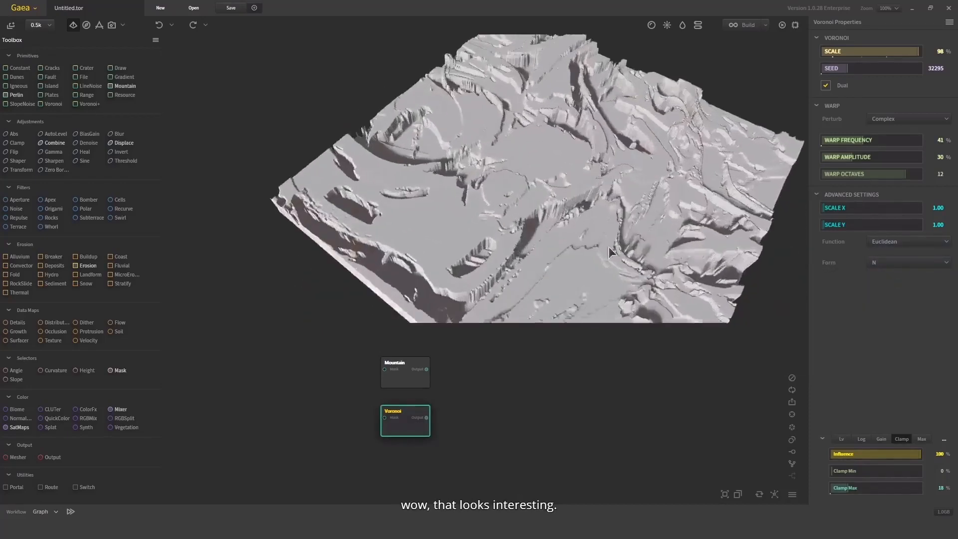
Set the Voronoi node's form to R and inspect the terrain from several angles
{"action": "left_click", "coordinate": [894, 262]}
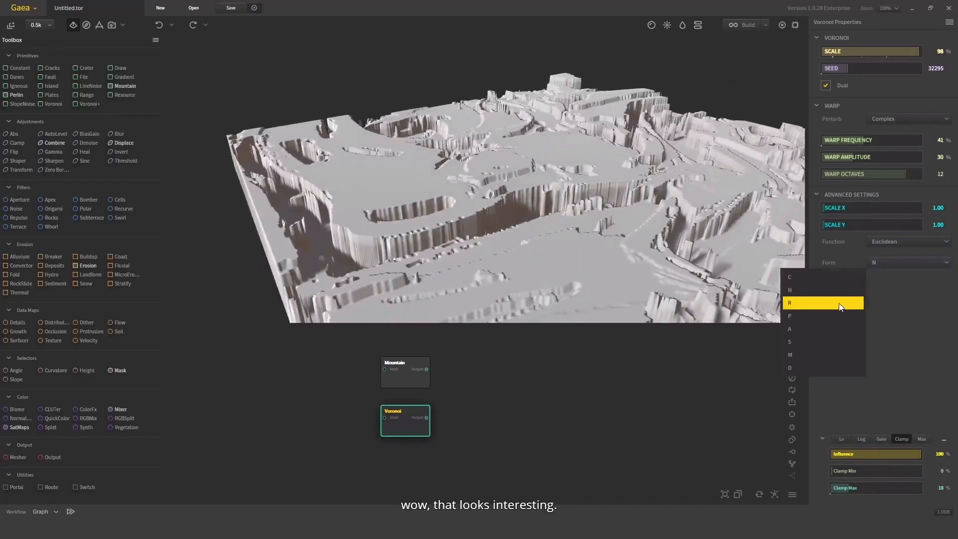
{"action": "left_click", "coordinate": [839, 303]}
{"action": "left_click_drag", "start_coordinate": [615, 222], "coordinate": [574, 226]}
{"action": "scroll", "coordinate": [570, 193], "scroll_direction": "down", "scroll_amount": 4}
{"action": "scroll", "coordinate": [574, 226], "scroll_direction": "up", "scroll_amount": 4}
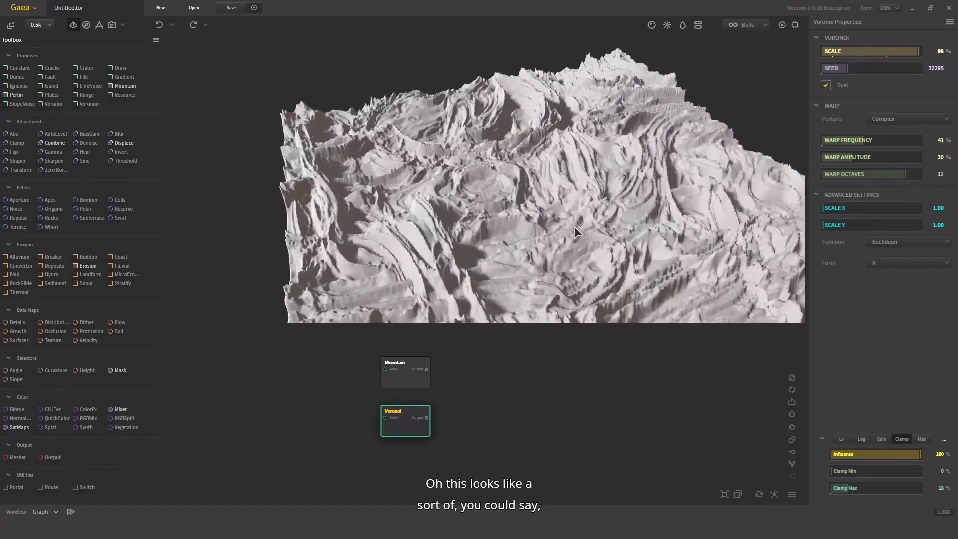
{"action": "left_click_drag", "start_coordinate": [578, 173], "coordinate": [524, 223]}
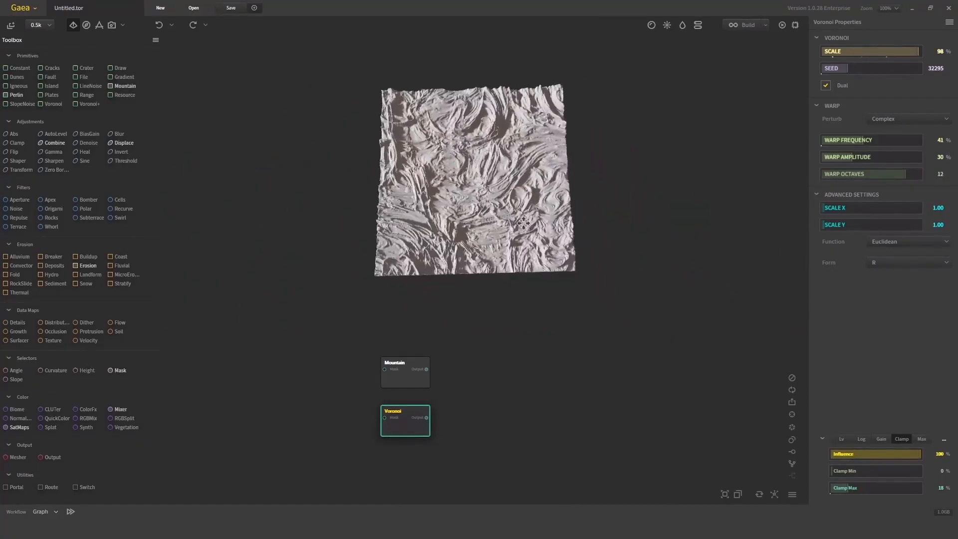
{"action": "scroll", "coordinate": [525, 223], "scroll_direction": "up", "scroll_amount": 3}
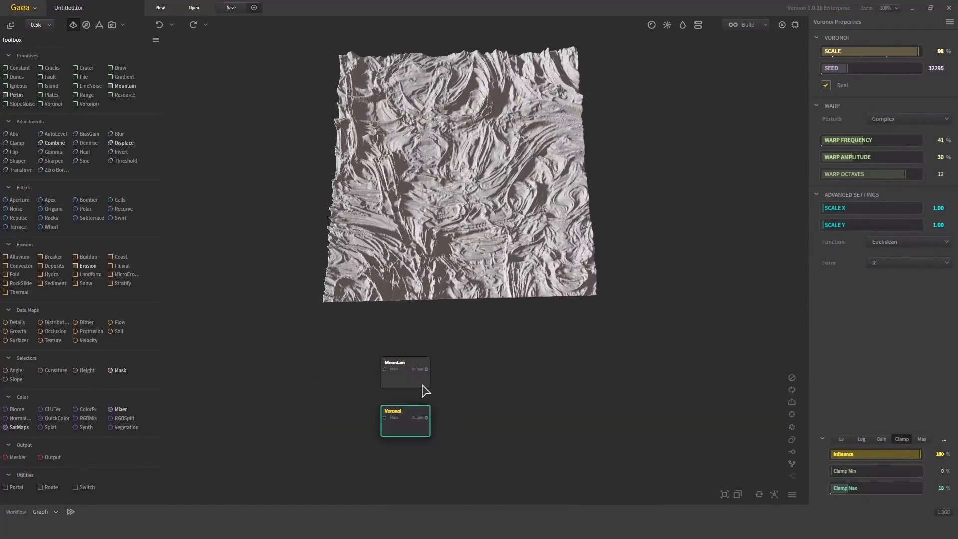
Add a Voronoi+ primitive to the graph and align it directly below the Voronoi node
{"action": "left_click_drag", "start_coordinate": [519, 497], "coordinate": [291, 336]}
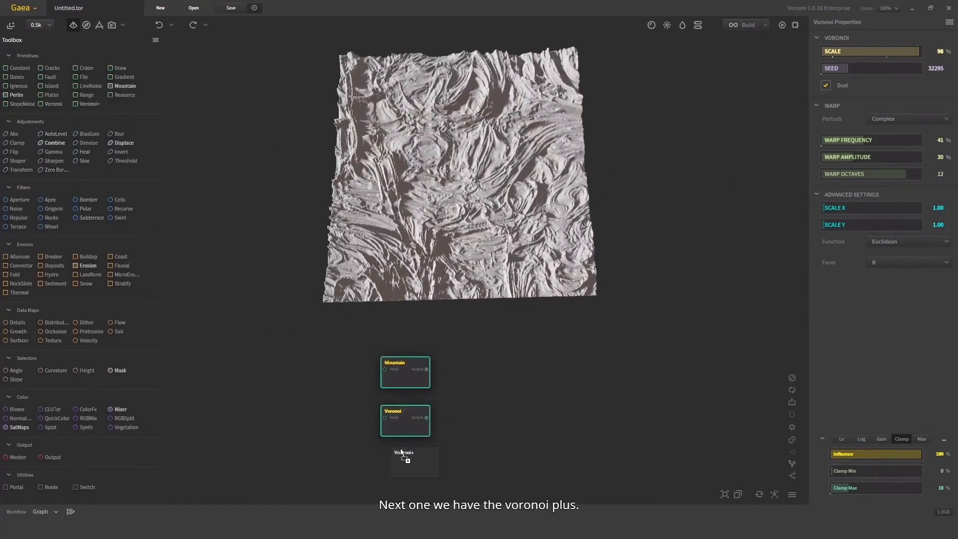
{"action": "left_click_drag", "start_coordinate": [401, 449], "coordinate": [400, 449]}
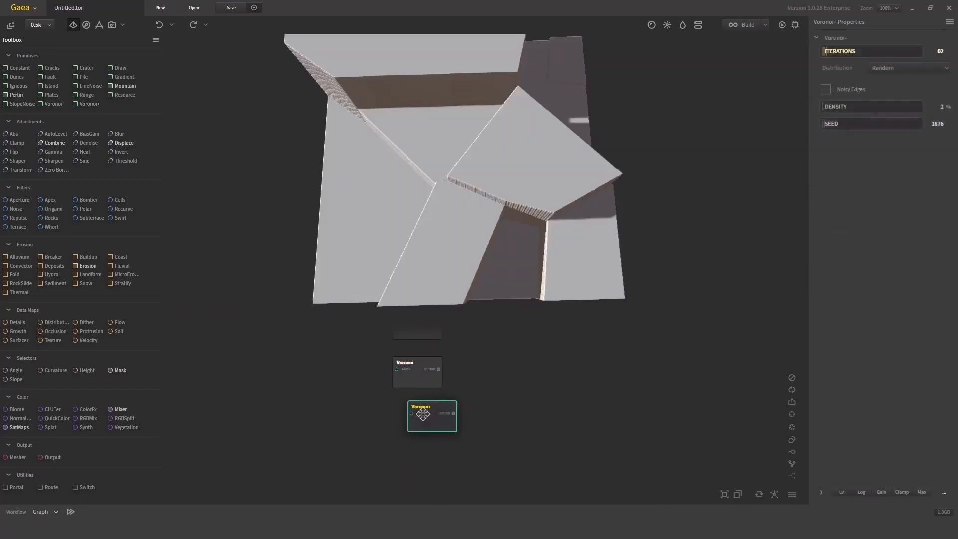
{"action": "left_click_drag", "start_coordinate": [423, 414], "coordinate": [408, 415]}
Raise the Voronoi+ node's iterations to 18 and finally to 28 for more pattern cells
{"action": "left_click_drag", "start_coordinate": [574, 160], "coordinate": [474, 190]}
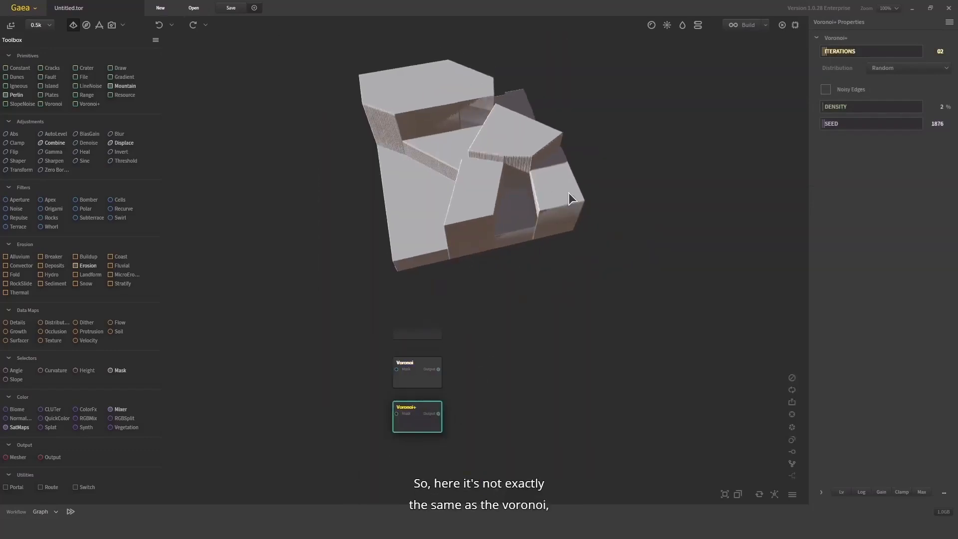
{"action": "left_click_drag", "start_coordinate": [571, 198], "coordinate": [661, 148]}
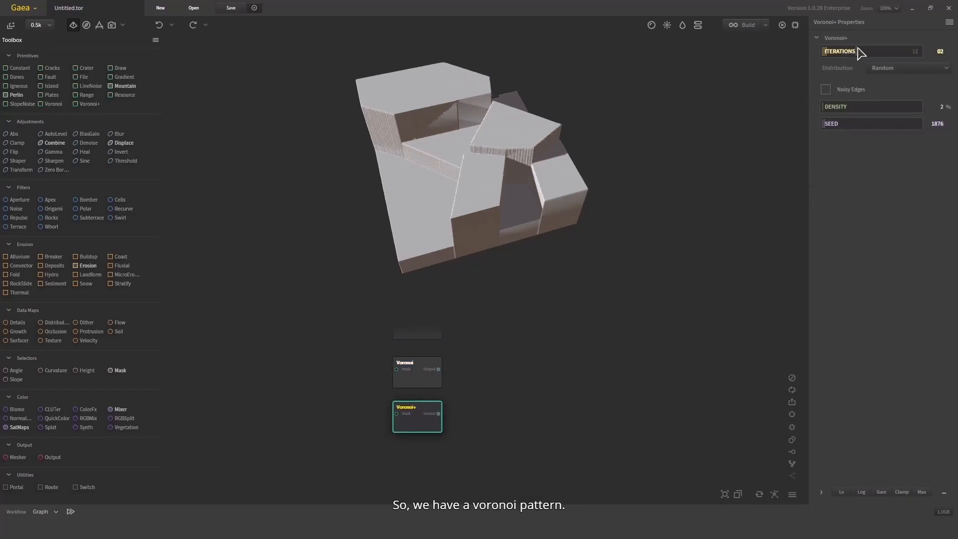
{"action": "left_click_drag", "start_coordinate": [870, 54], "coordinate": [880, 55]}
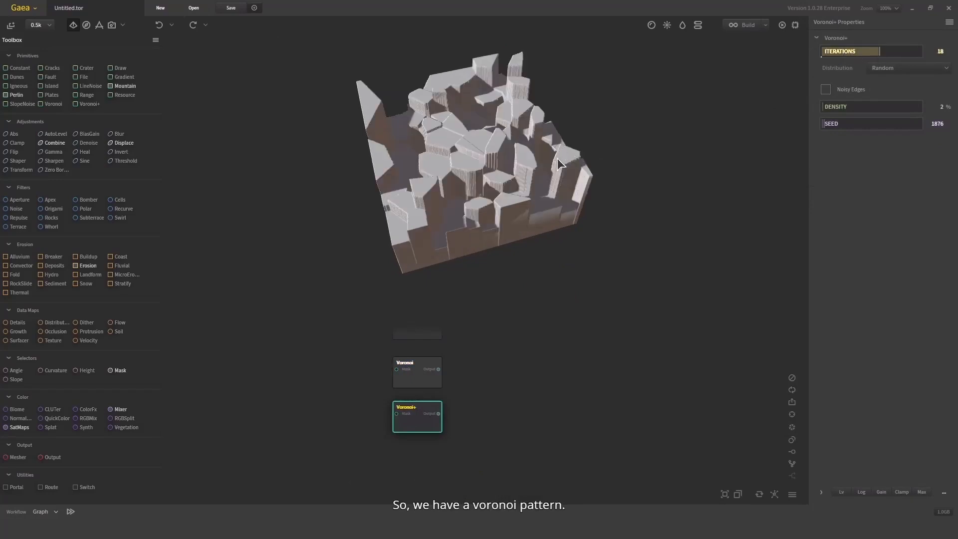
{"action": "left_click", "coordinate": [914, 52]}
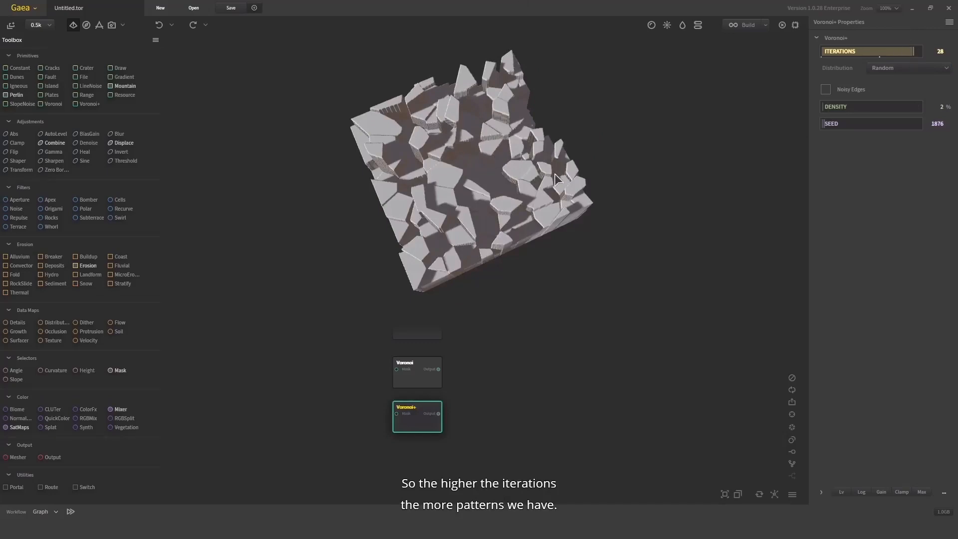
Compare the Poisson, Random and Grid distributions on the Voronoi+ node, ending on Random
{"action": "left_click", "coordinate": [937, 68]}
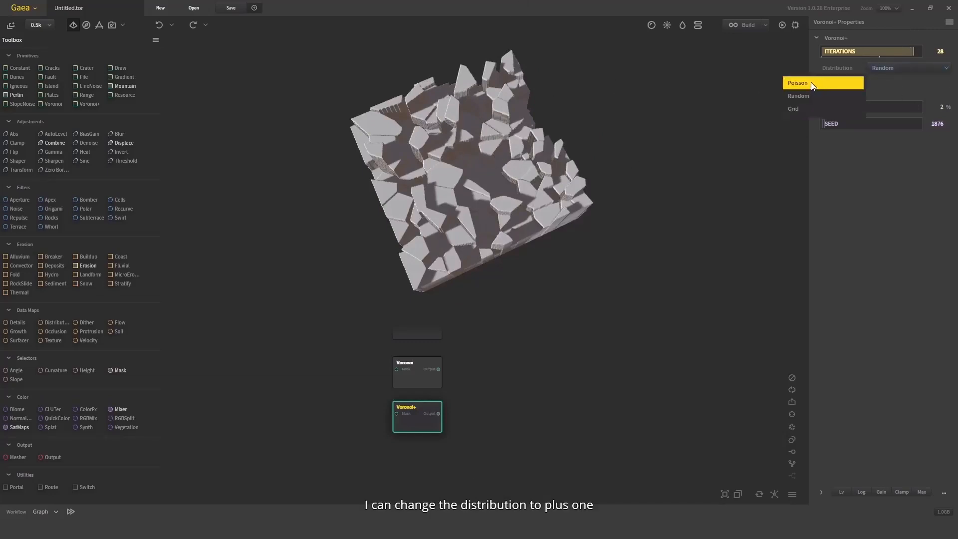
{"action": "left_click", "coordinate": [813, 86]}
{"action": "left_click", "coordinate": [895, 69]}
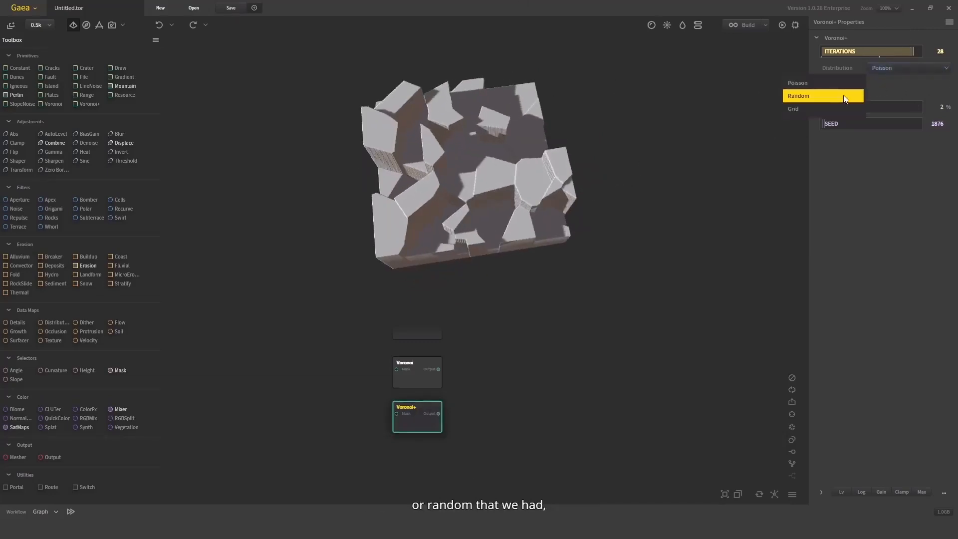
{"action": "left_click", "coordinate": [798, 95]}
{"action": "left_click", "coordinate": [893, 68]}
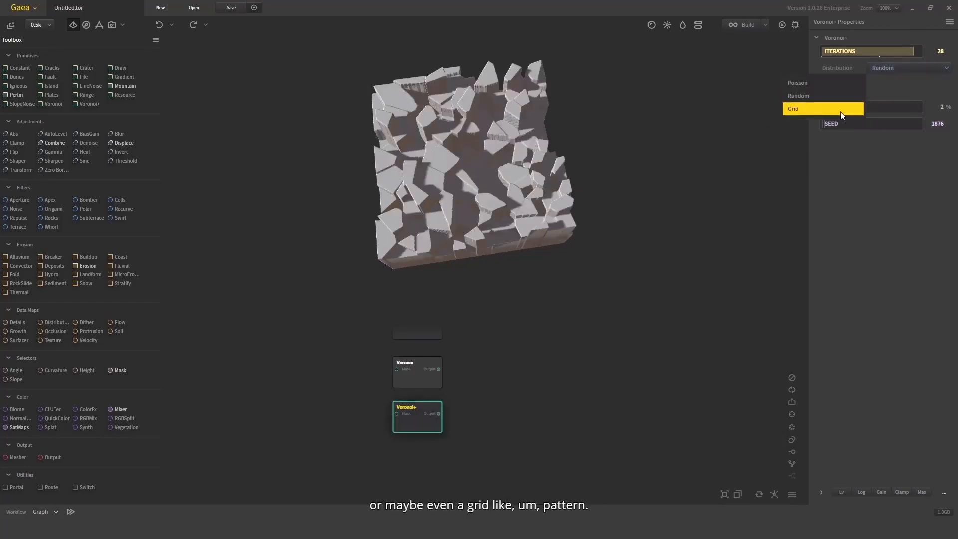
{"action": "left_click", "coordinate": [813, 109]}
{"action": "left_click", "coordinate": [892, 52]}
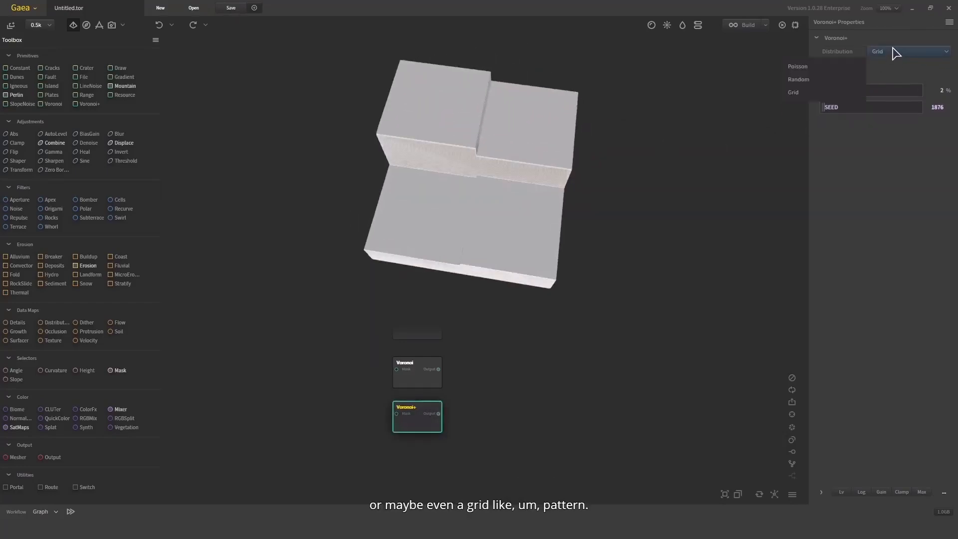
{"action": "left_click", "coordinate": [813, 80]}
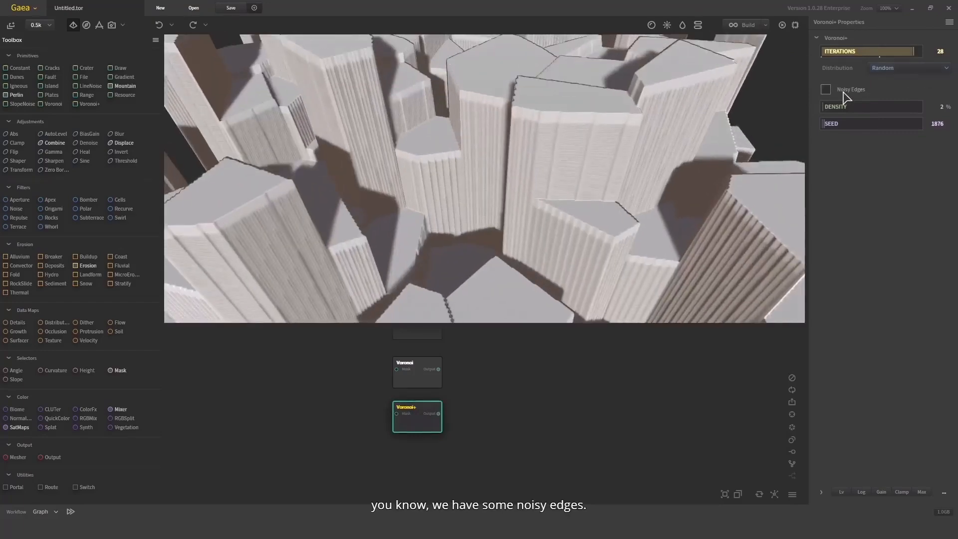
Enable noisy edges on the Voronoi+ node with a strength of 0.34 and set its density to 31%
{"action": "left_click", "coordinate": [828, 91]}
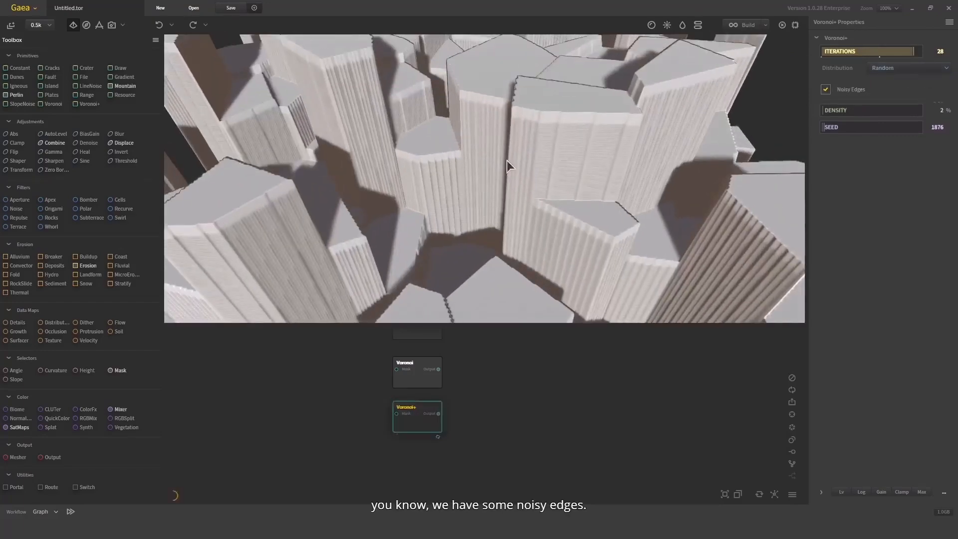
{"action": "scroll", "coordinate": [529, 156], "scroll_direction": "down", "scroll_amount": 3}
{"action": "left_click_drag", "start_coordinate": [549, 152], "coordinate": [524, 200]}
{"action": "left_click_drag", "start_coordinate": [863, 105], "coordinate": [864, 104]}
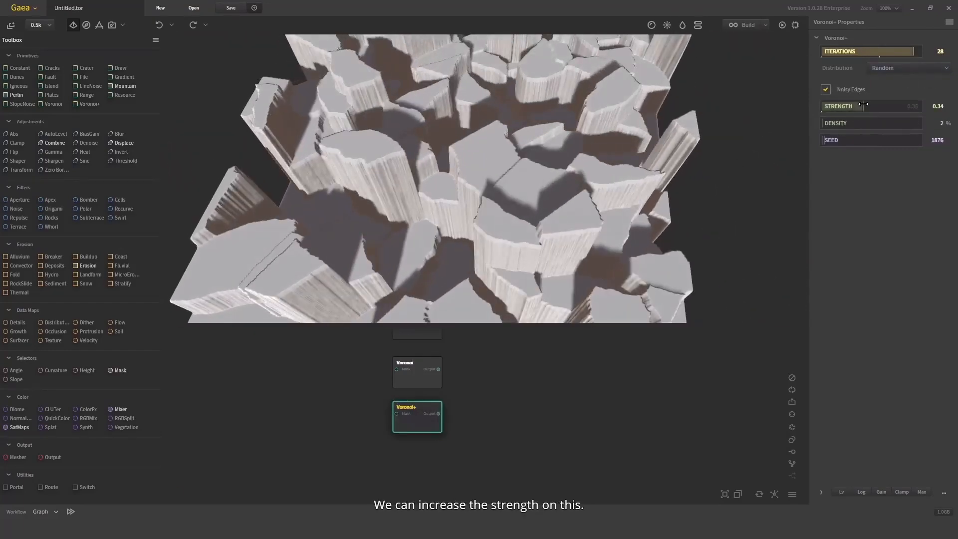
{"action": "left_click_drag", "start_coordinate": [612, 154], "coordinate": [557, 159]}
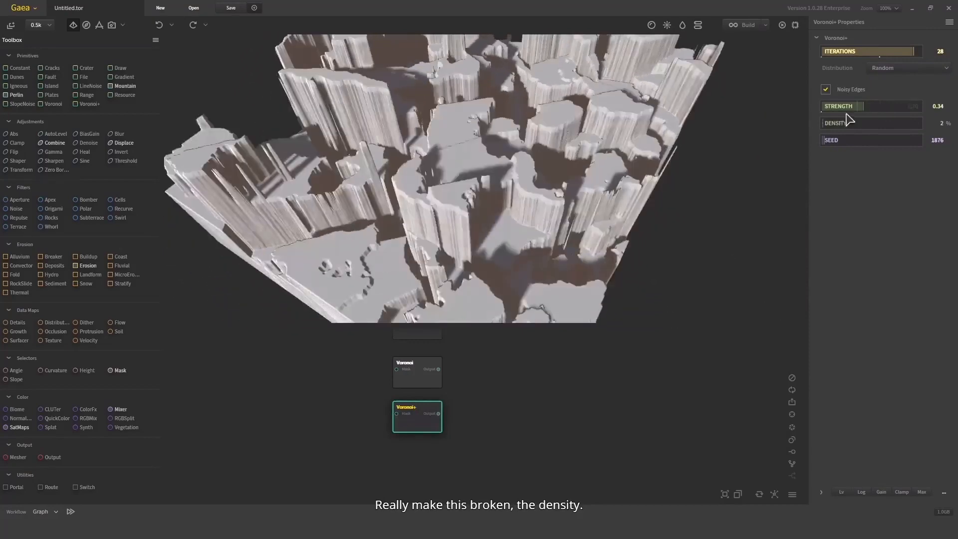
{"action": "left_click", "coordinate": [852, 123]}
{"action": "scroll", "coordinate": [605, 143], "scroll_direction": "down", "scroll_amount": 5}
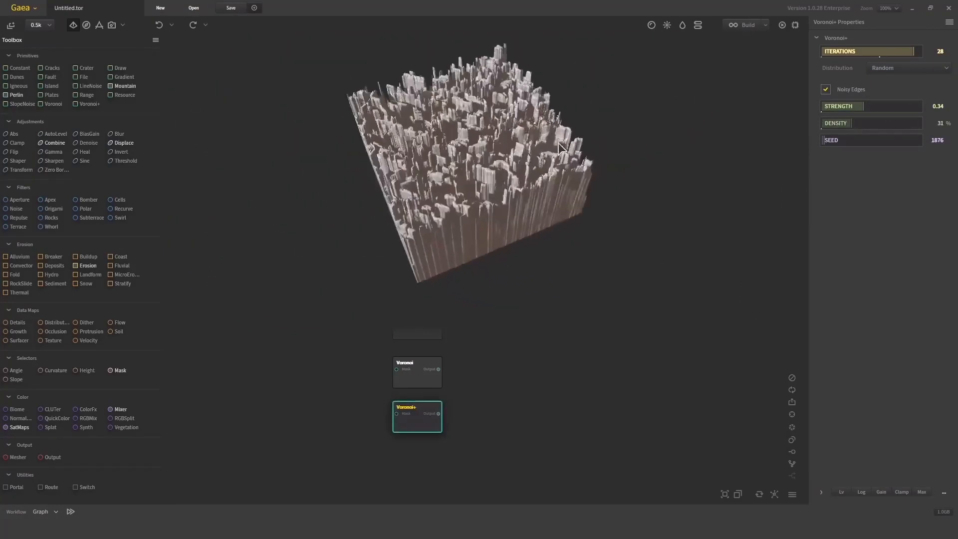
Flatten the Voronoi+ terrain by clamping its output to a maximum of 10%
{"action": "left_click", "coordinate": [902, 493]}
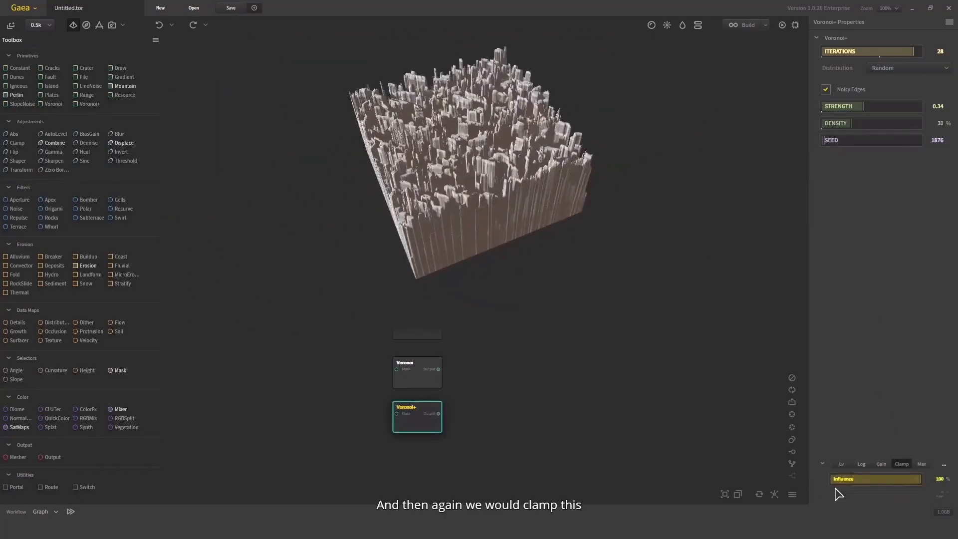
{"action": "left_click", "coordinate": [855, 489]}
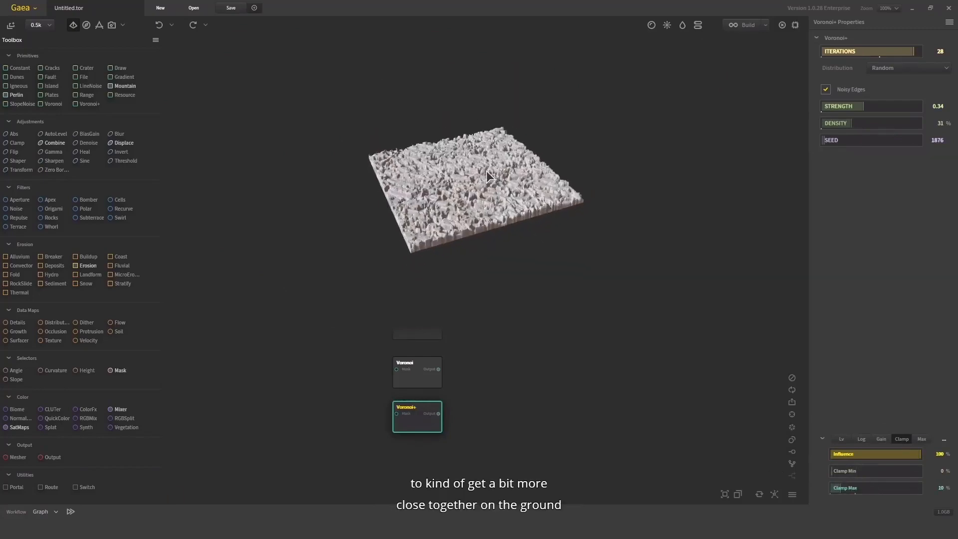
{"action": "scroll", "coordinate": [594, 123], "scroll_direction": "up", "scroll_amount": 5}
{"action": "mouse_move", "coordinate": [591, 118]}
{"action": "left_mouse_down"}
{"action": "mouse_move", "coordinate": [506, 172]}
{"action": "mouse_move", "coordinate": [354, 218]}
{"action": "left_mouse_up"}
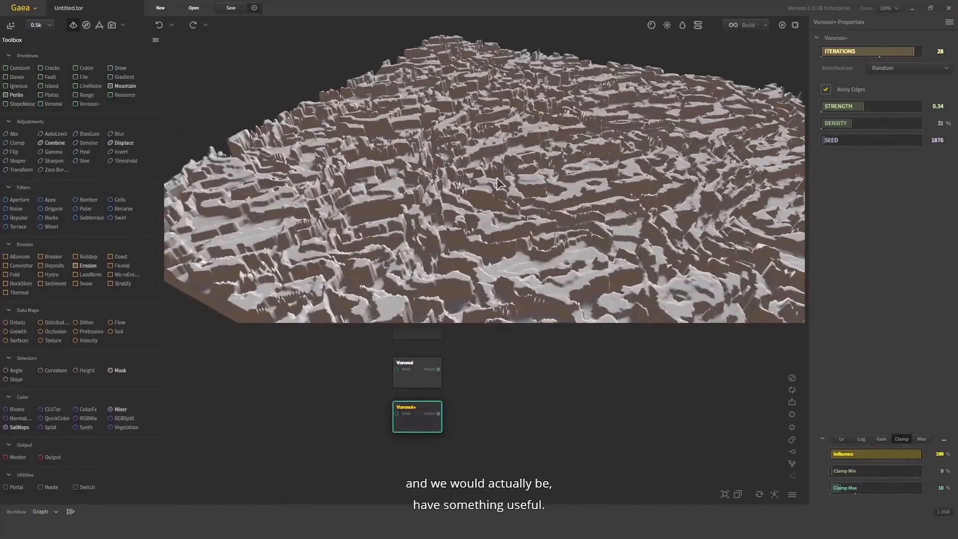
Set the Voronoi+ node's seed to 111721 and inspect the new pattern
{"action": "mouse_move", "coordinate": [497, 185]}
{"action": "left_mouse_down"}
{"action": "mouse_move", "coordinate": [709, 79]}
{"action": "mouse_move", "coordinate": [753, 95]}
{"action": "left_mouse_up"}
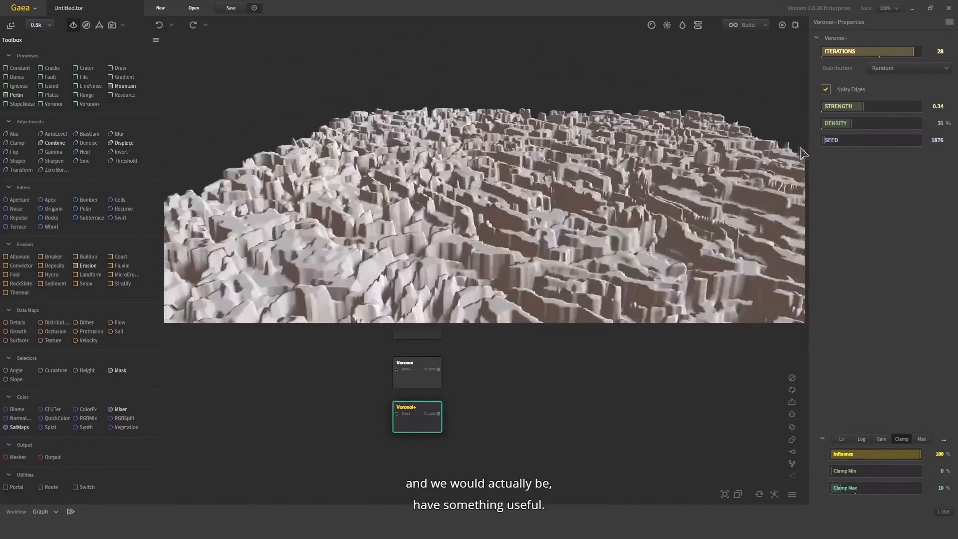
{"action": "left_click", "coordinate": [889, 142]}
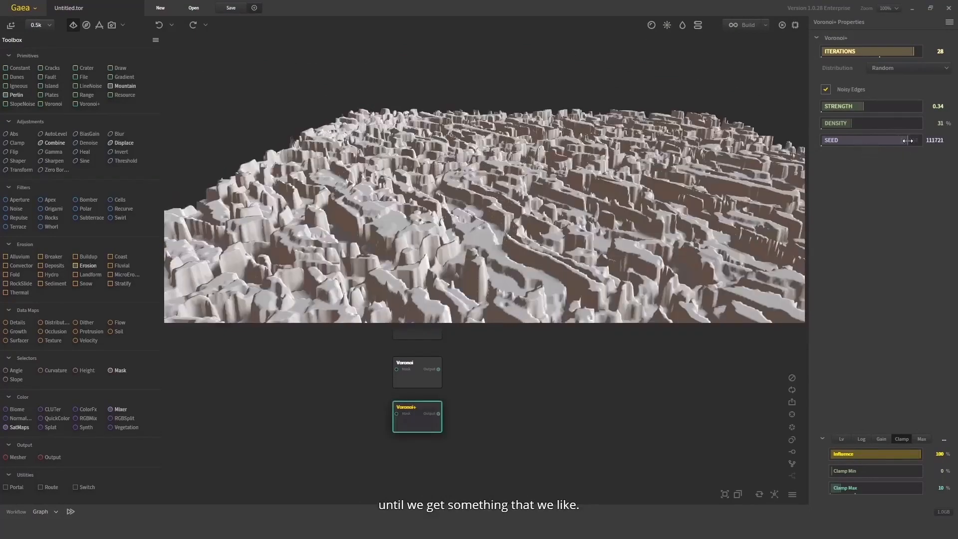
{"action": "left_click_drag", "start_coordinate": [589, 173], "coordinate": [389, 280]}
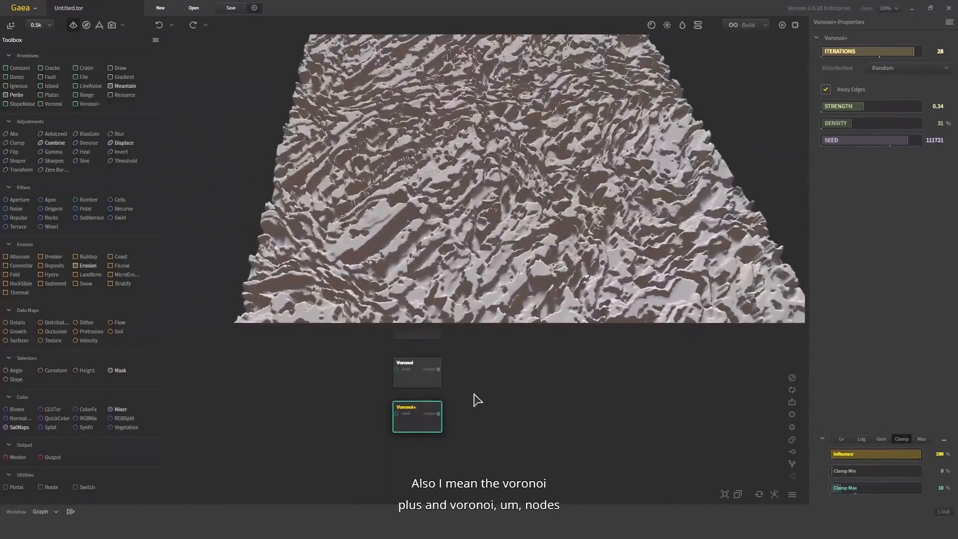
Add a SlopeNoise node beneath the Voronoi+ node and inspect its sloped terrain from several angles
{"action": "left_click_drag", "start_coordinate": [473, 392], "coordinate": [453, 423]}
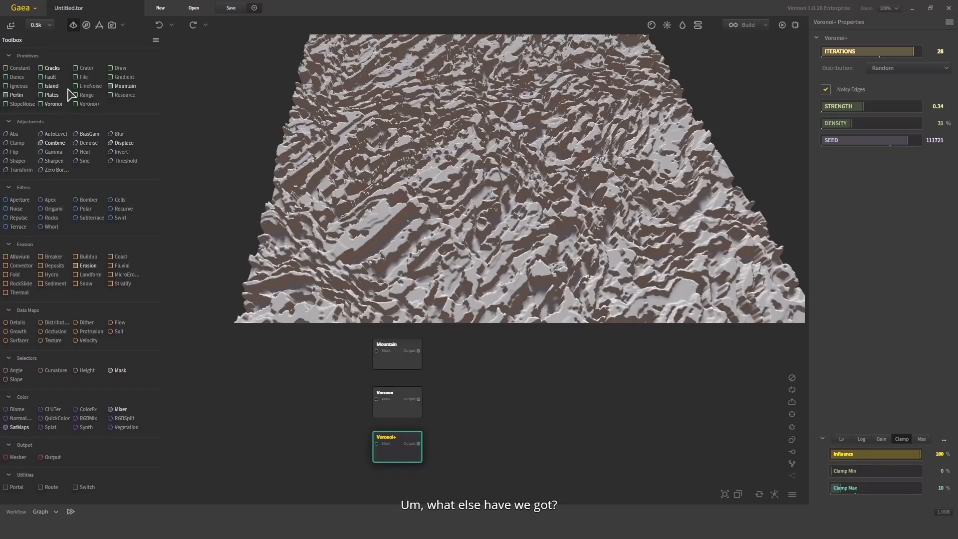
{"action": "left_click_drag", "start_coordinate": [22, 104], "coordinate": [402, 489]}
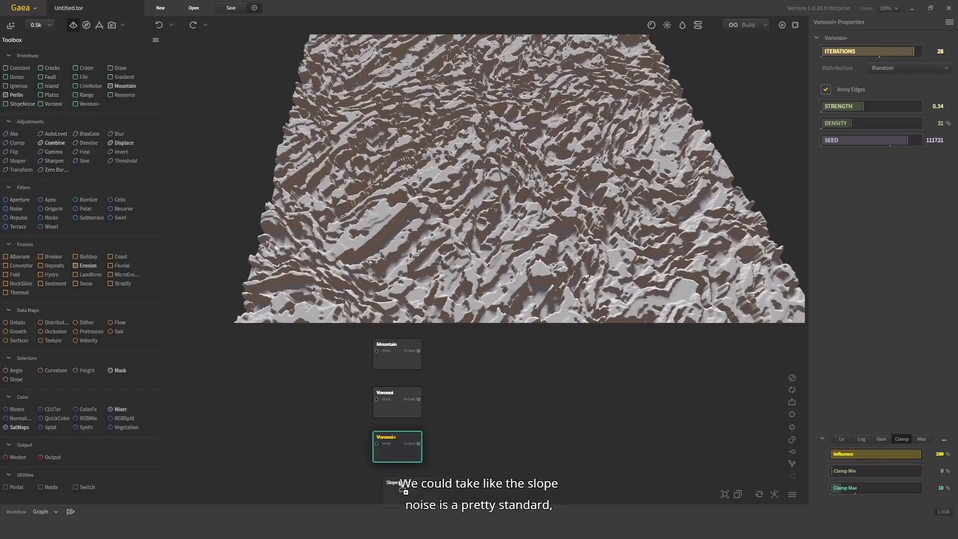
{"action": "left_click_drag", "start_coordinate": [532, 339], "coordinate": [531, 342]}
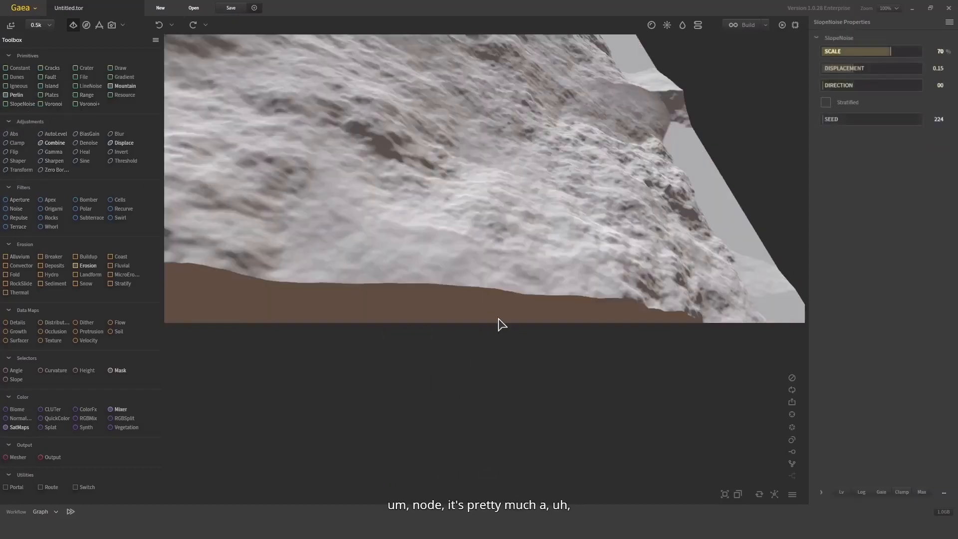
{"action": "left_click_drag", "start_coordinate": [501, 386], "coordinate": [434, 407]}
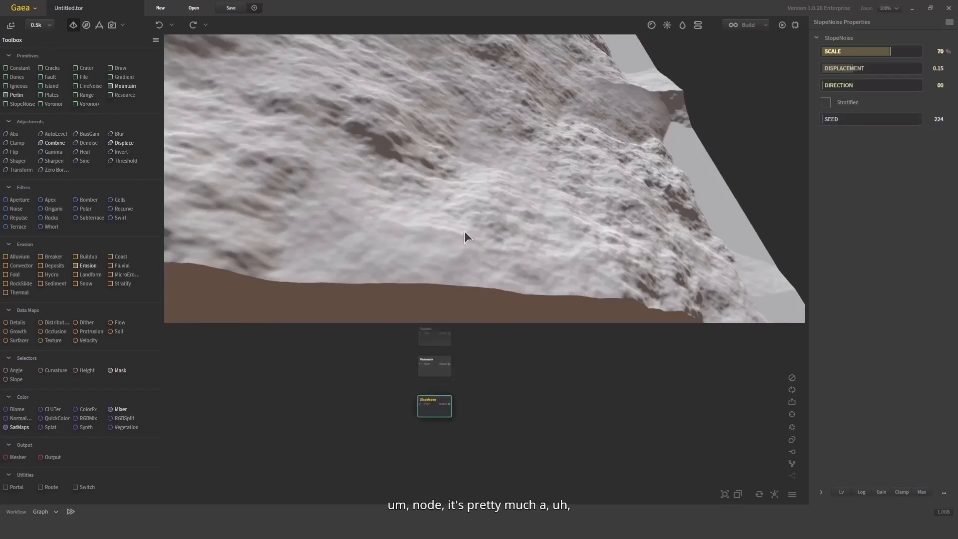
{"action": "scroll", "coordinate": [465, 231], "scroll_direction": "down", "scroll_amount": 3}
{"action": "left_click_drag", "start_coordinate": [465, 232], "coordinate": [379, 171]}
{"action": "left_click_drag", "start_coordinate": [429, 399], "coordinate": [429, 395]}
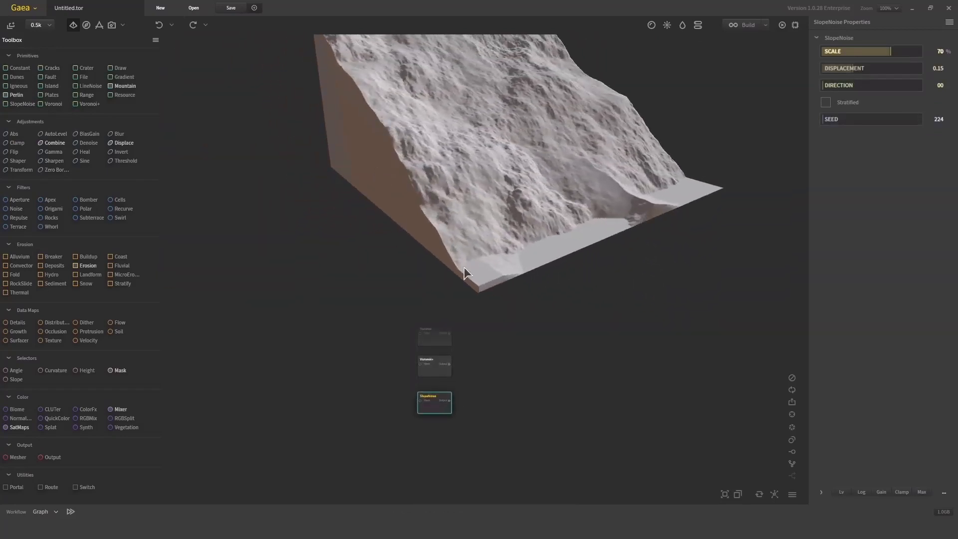
{"action": "left_click_drag", "start_coordinate": [464, 202], "coordinate": [421, 156]}
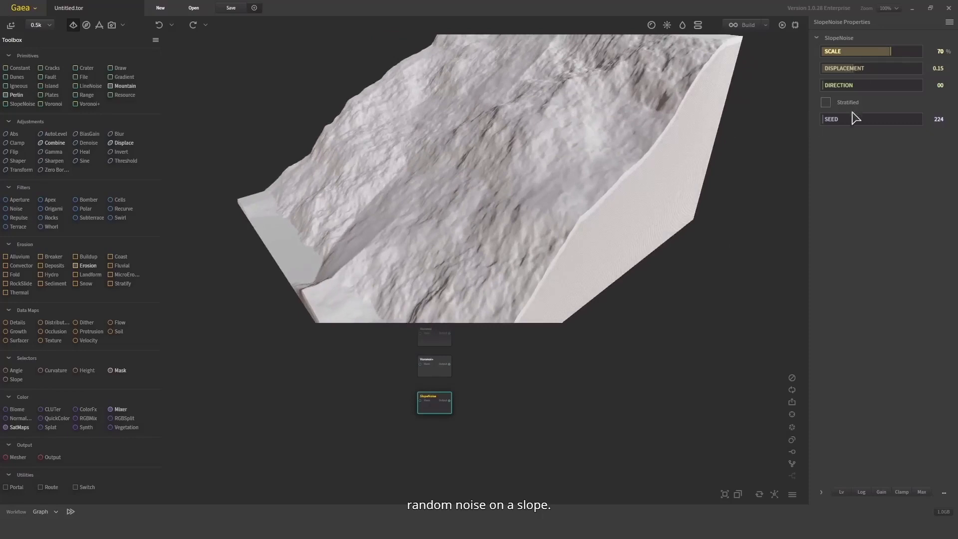
Set the SlopeNoise node's displacement to 0.20 and its scale to 24%
{"action": "left_click", "coordinate": [832, 69]}
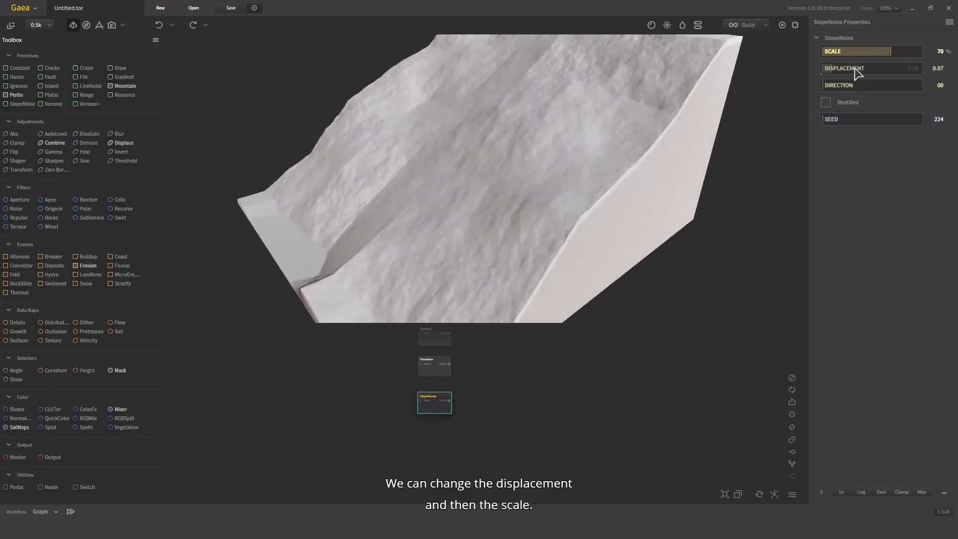
{"action": "left_click_drag", "start_coordinate": [864, 69], "coordinate": [846, 52]}
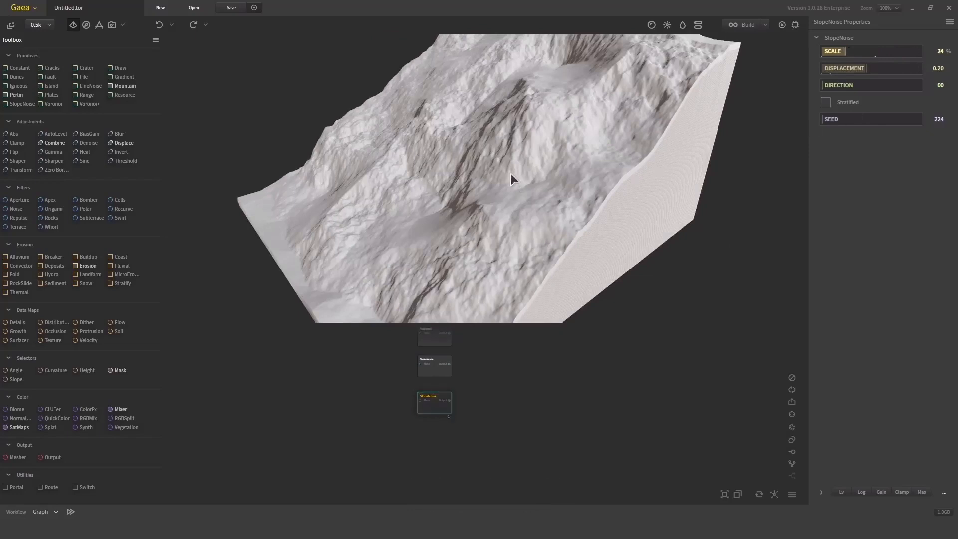
{"action": "left_click_drag", "start_coordinate": [511, 173], "coordinate": [549, 159]}
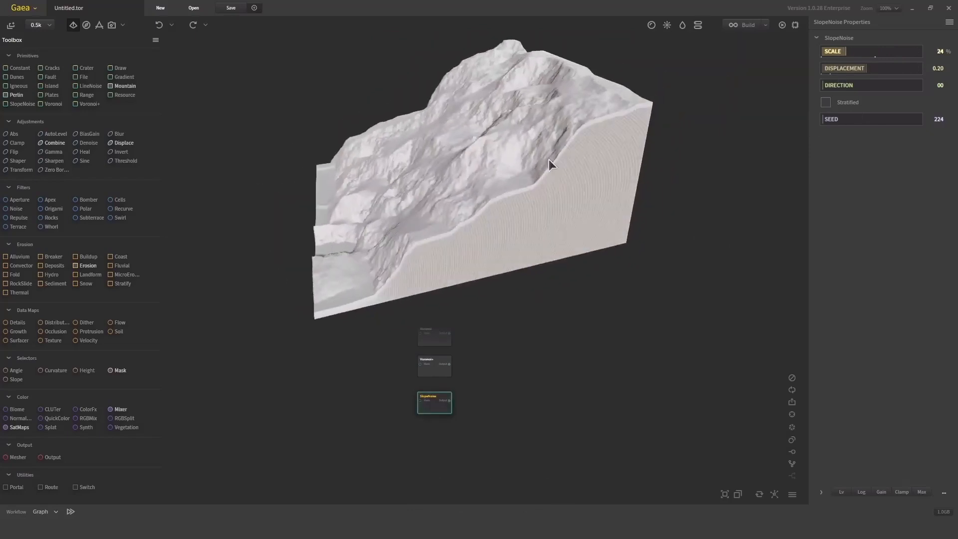
Stratify the SlopeNoise terrain, set its scale to 58% and change its direction to 56
{"action": "left_click", "coordinate": [826, 102]}
{"action": "left_click_drag", "start_coordinate": [624, 149], "coordinate": [724, 95]}
{"action": "left_click_drag", "start_coordinate": [849, 56], "coordinate": [879, 53]}
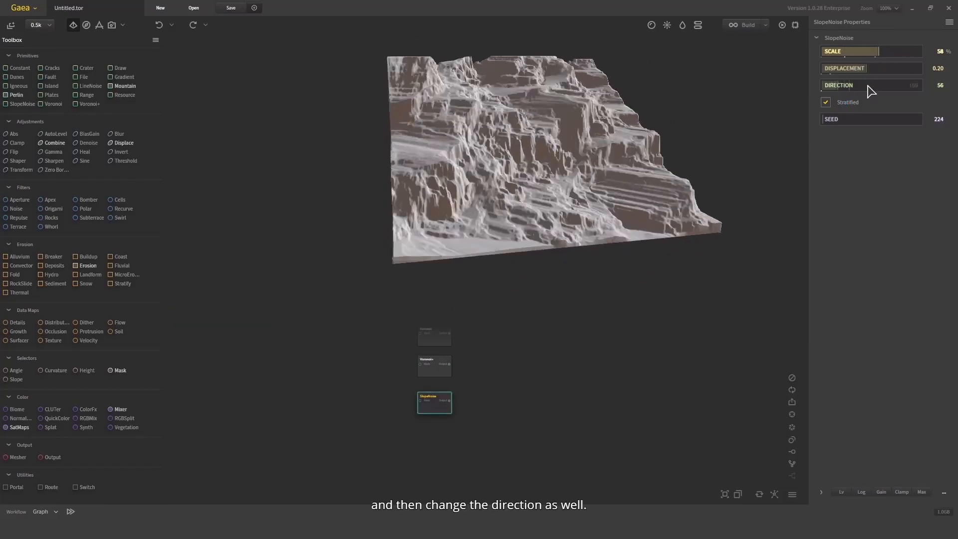
{"action": "left_click_drag", "start_coordinate": [427, 220], "coordinate": [559, 211]}
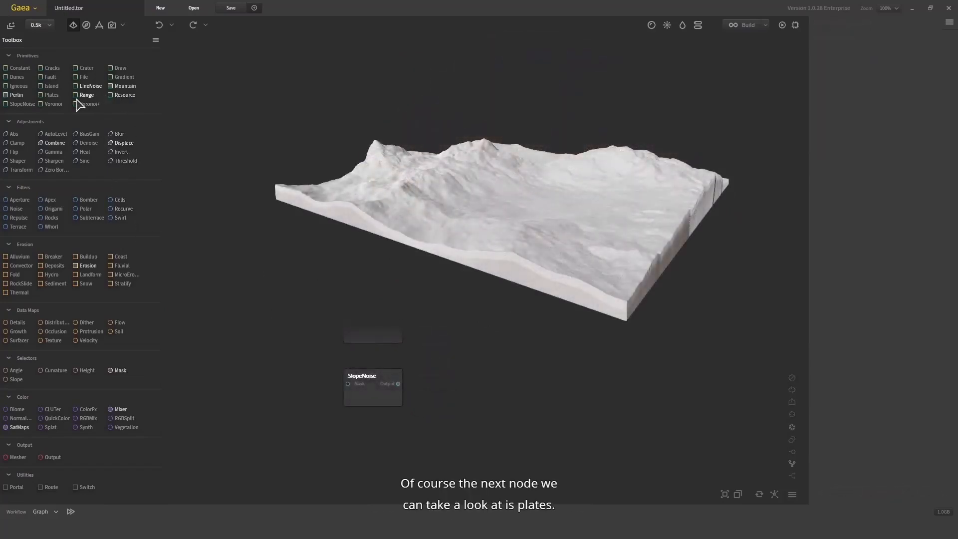
Add a Plates node directly beneath the SlopeNoise node and inspect its formations
{"action": "left_click_drag", "start_coordinate": [50, 96], "coordinate": [360, 403]}
{"action": "left_click_drag", "start_coordinate": [351, 458], "coordinate": [379, 454]}
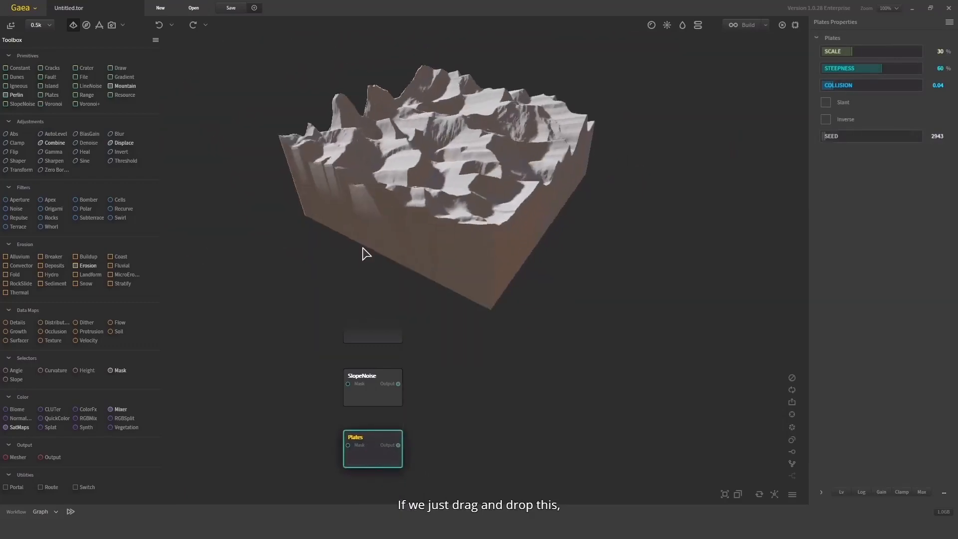
{"action": "left_click_drag", "start_coordinate": [366, 254], "coordinate": [468, 141]}
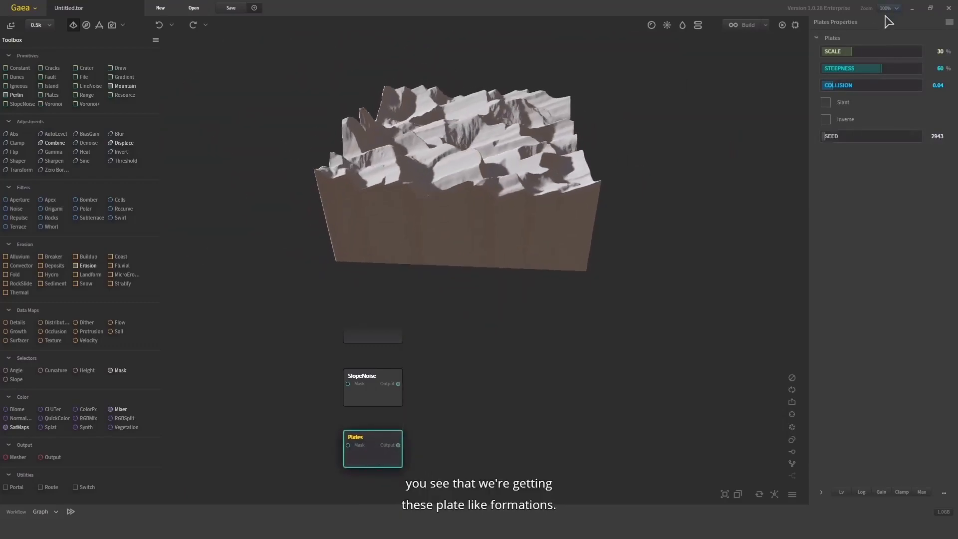
Try the Plates node at 86% scale, settle on 13%, and set its steepness to 31%
{"action": "left_click", "coordinate": [906, 52]}
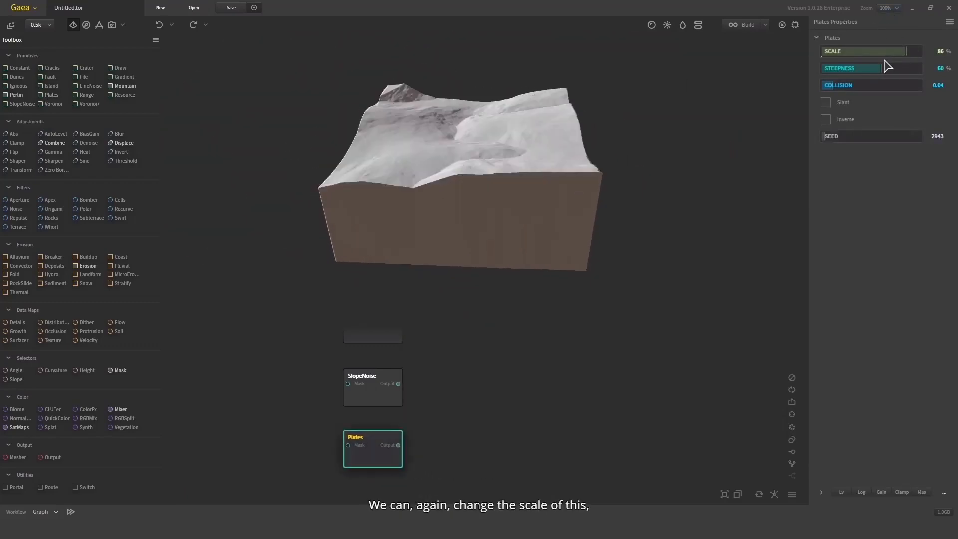
{"action": "left_click", "coordinate": [834, 52]}
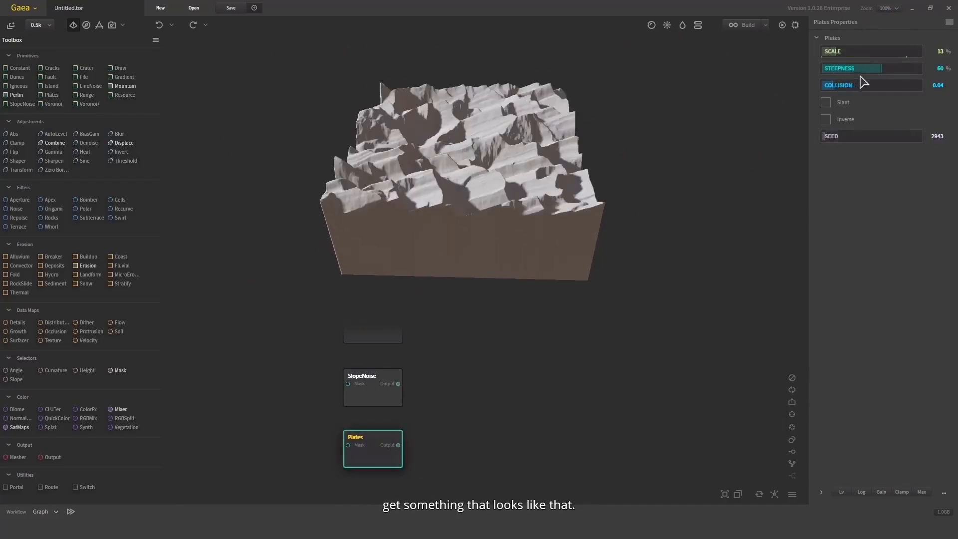
{"action": "left_click", "coordinate": [850, 70]}
{"action": "left_click_drag", "start_coordinate": [480, 124], "coordinate": [332, 206]}
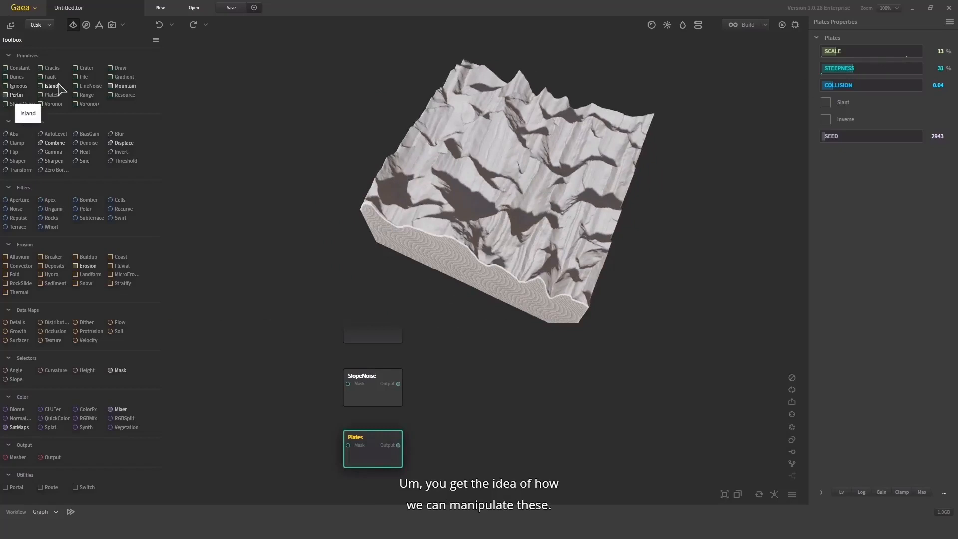
Add an Island node and line it up beneath the Plates node
{"action": "left_click_drag", "start_coordinate": [52, 88], "coordinate": [389, 413]}
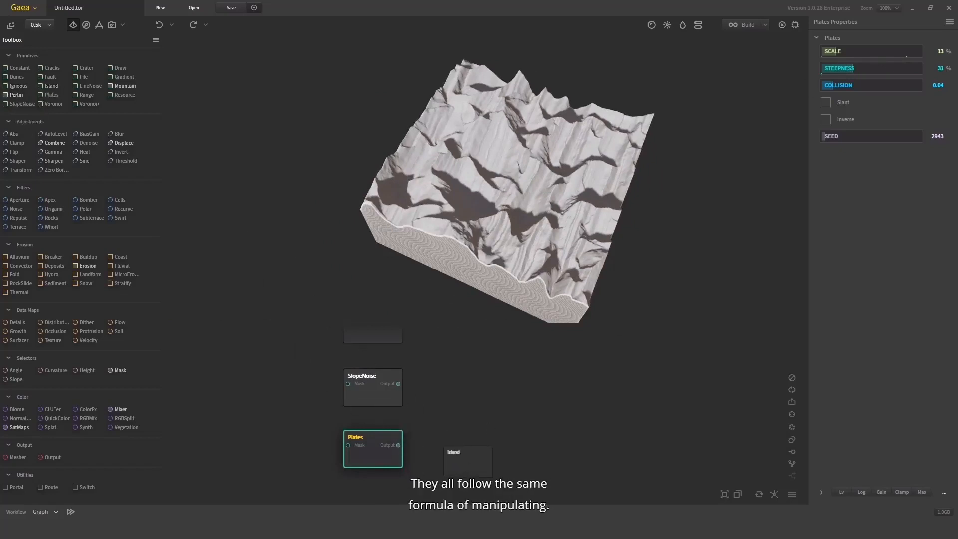
{"action": "middle_click_drag", "start_coordinate": [536, 442], "coordinate": [537, 383]}
{"action": "mouse_move", "coordinate": [490, 399]}
{"action": "left_mouse_down"}
{"action": "mouse_move", "coordinate": [377, 451]}
{"action": "mouse_move", "coordinate": [370, 435]}
{"action": "left_mouse_up"}
Paint a winding, looping freehand shape for the Island node at brush size 128, then close the island editor
{"action": "left_click", "coordinate": [828, 53]}
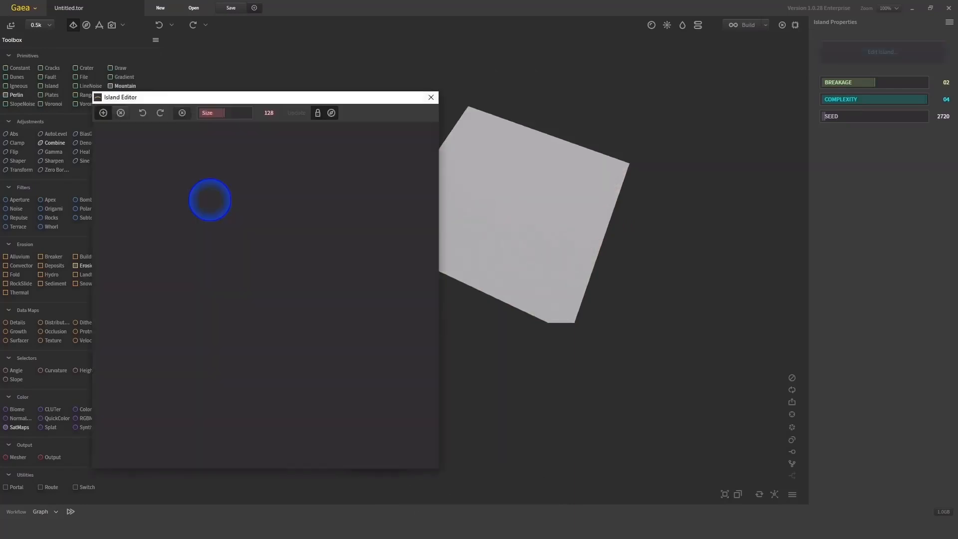
{"action": "mouse_move", "coordinate": [223, 209]}
{"action": "left_mouse_down"}
{"action": "mouse_move", "coordinate": [388, 287]}
{"action": "mouse_move", "coordinate": [201, 411]}
{"action": "mouse_move", "coordinate": [330, 345]}
{"action": "left_mouse_up"}
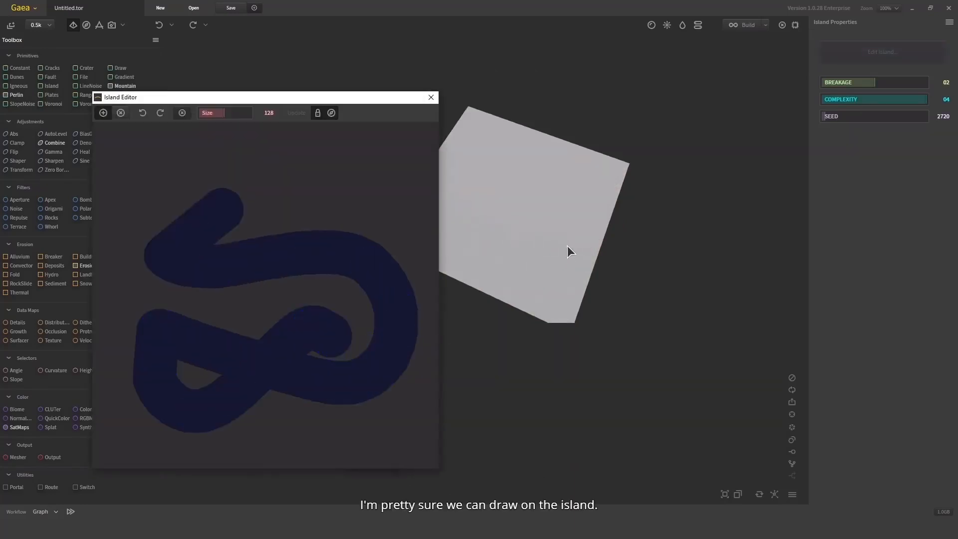
{"action": "left_click", "coordinate": [432, 97]}
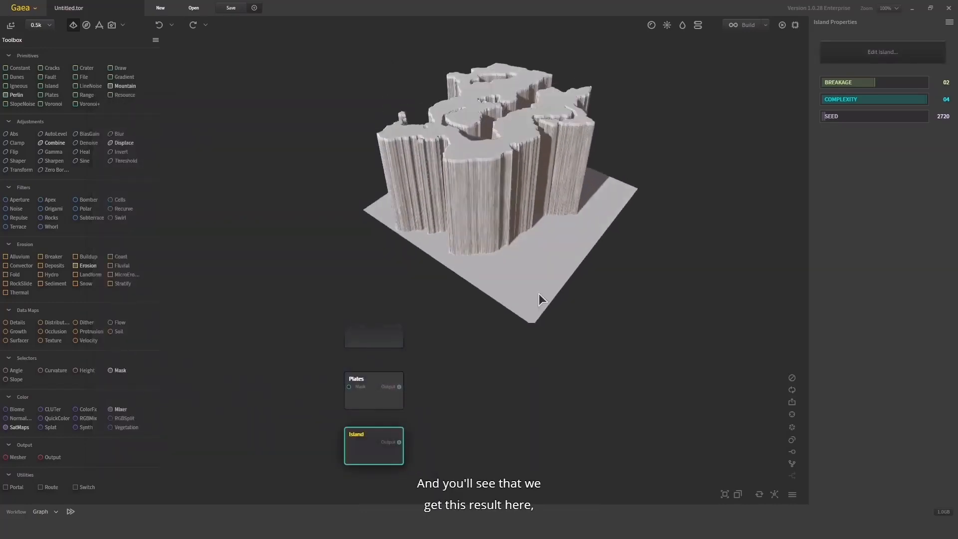
Set the Island node's breakage to 3, its seed to 95351 and its complexity to 1
{"action": "left_click", "coordinate": [838, 83]}
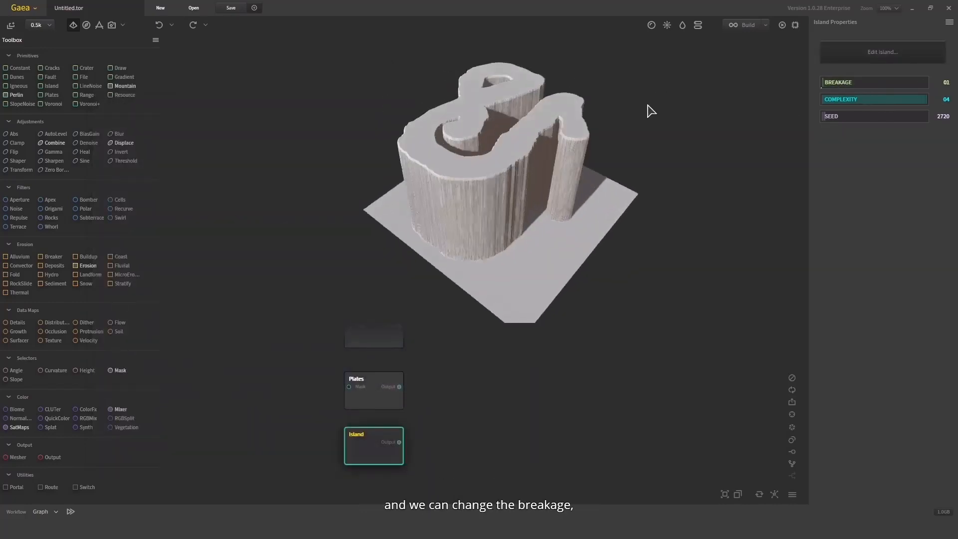
{"action": "left_click", "coordinate": [900, 84]}
{"action": "left_click", "coordinate": [898, 116]}
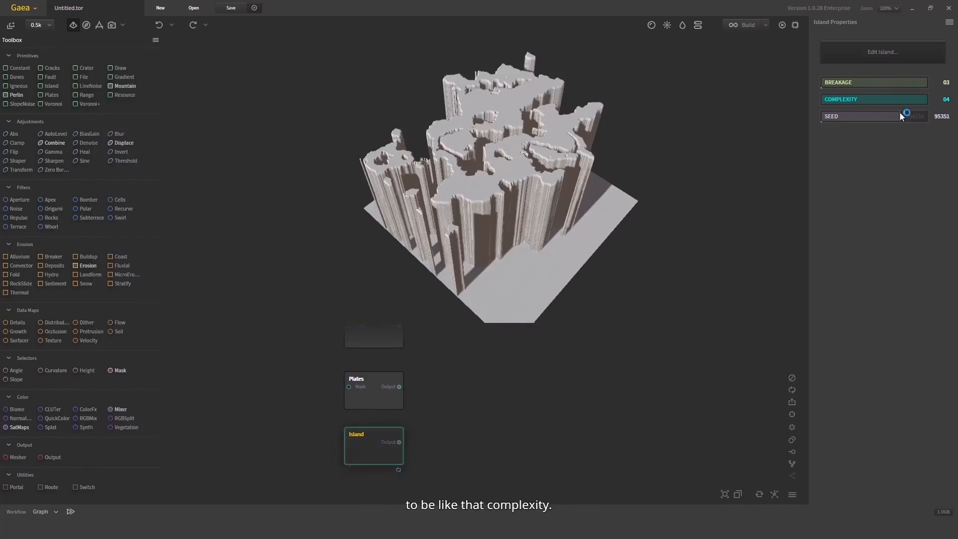
{"action": "left_click", "coordinate": [834, 101]}
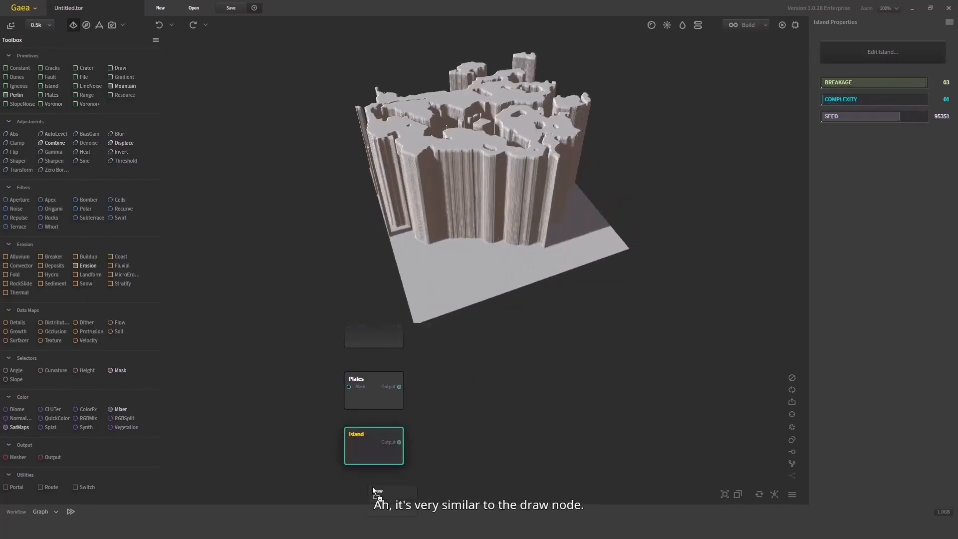
Add a Draw node beneath the Island node and paint freehand guides for its mountains, using brush size 120 for the broad strokes
{"action": "left_click_drag", "start_coordinate": [373, 491], "coordinate": [372, 489]}
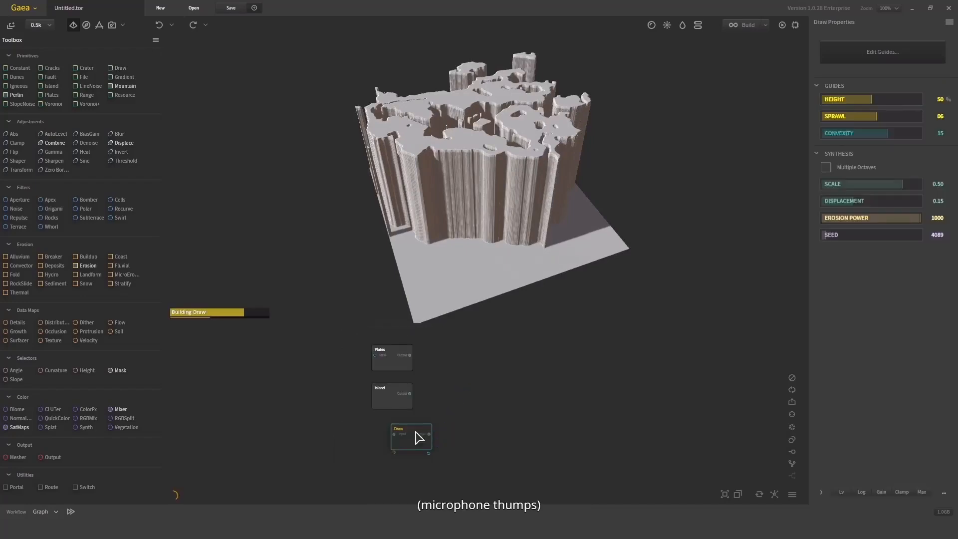
{"action": "left_click", "coordinate": [883, 52]}
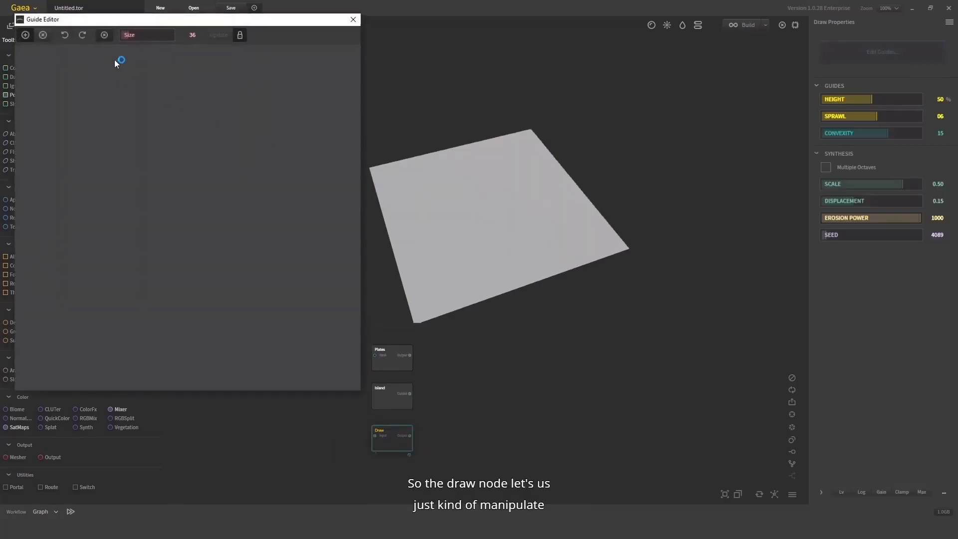
{"action": "mouse_move", "coordinate": [100, 64]}
{"action": "left_mouse_down"}
{"action": "mouse_move", "coordinate": [81, 133]}
{"action": "mouse_move", "coordinate": [267, 143]}
{"action": "mouse_move", "coordinate": [304, 167]}
{"action": "mouse_move", "coordinate": [289, 220]}
{"action": "left_mouse_up"}
{"action": "mouse_move", "coordinate": [203, 155]}
{"action": "left_mouse_down"}
{"action": "mouse_move", "coordinate": [257, 216]}
{"action": "mouse_move", "coordinate": [320, 238]}
{"action": "left_mouse_up"}
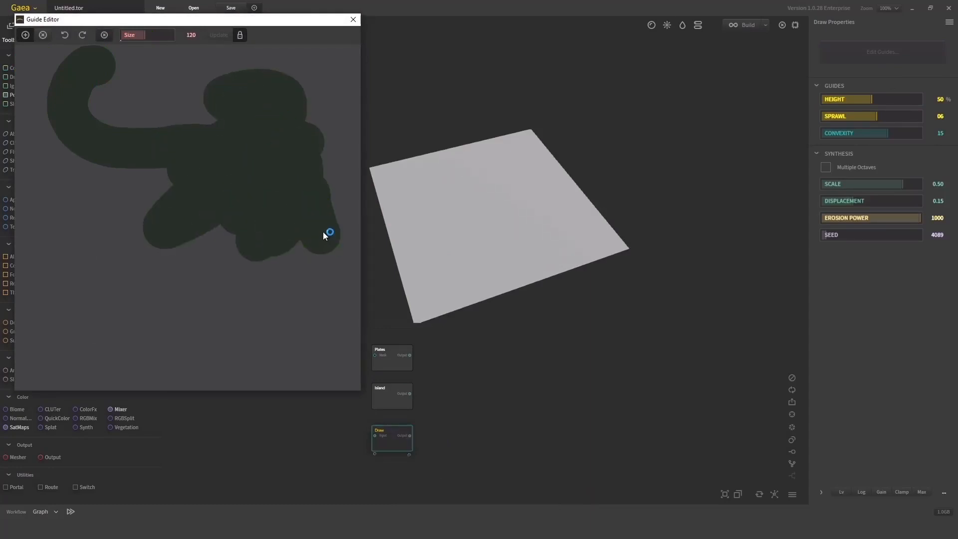
{"action": "left_click", "coordinate": [353, 19]}
{"action": "left_click_drag", "start_coordinate": [434, 221], "coordinate": [625, 134]}
{"action": "scroll", "coordinate": [396, 163], "scroll_direction": "up", "scroll_amount": 5}
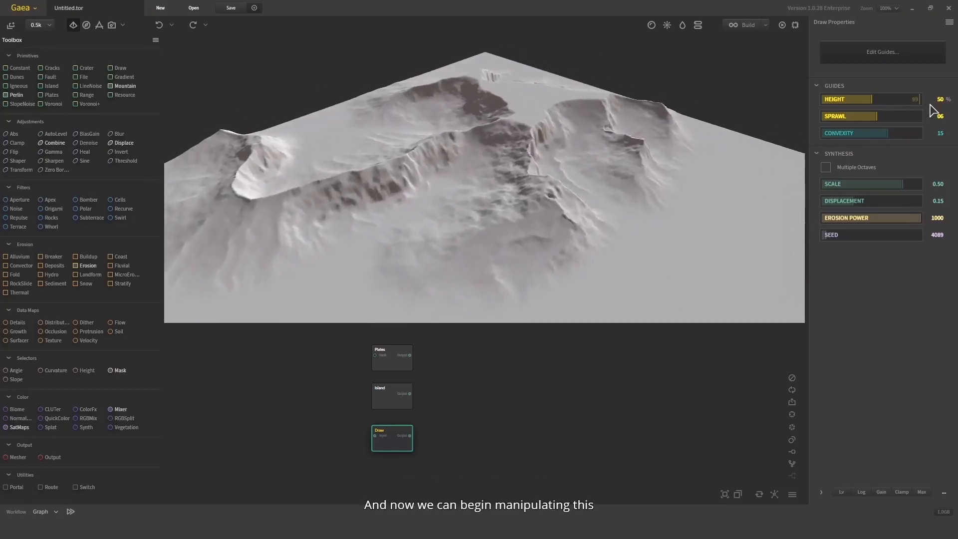
Set the Draw node's height to 83%, sprawl to 9 and displacement to 0.27, and inspect the reshaped mountains
{"action": "left_click", "coordinate": [904, 99]}
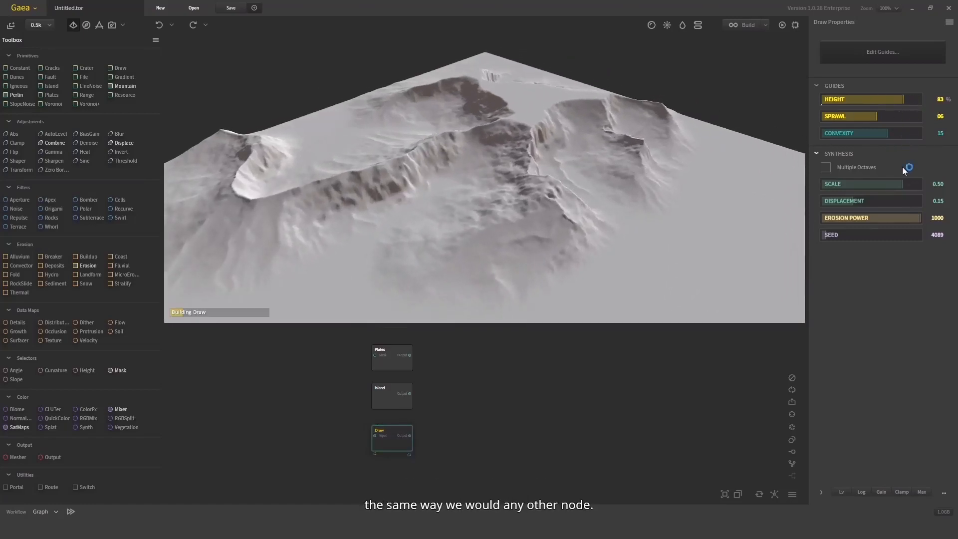
{"action": "scroll", "coordinate": [640, 165], "scroll_direction": "down", "scroll_amount": 4}
{"action": "mouse_move", "coordinate": [640, 165]}
{"action": "left_mouse_down"}
{"action": "mouse_move", "coordinate": [586, 190]}
{"action": "mouse_move", "coordinate": [389, 187]}
{"action": "mouse_move", "coordinate": [529, 192]}
{"action": "left_mouse_up"}
{"action": "left_click", "coordinate": [911, 116]}
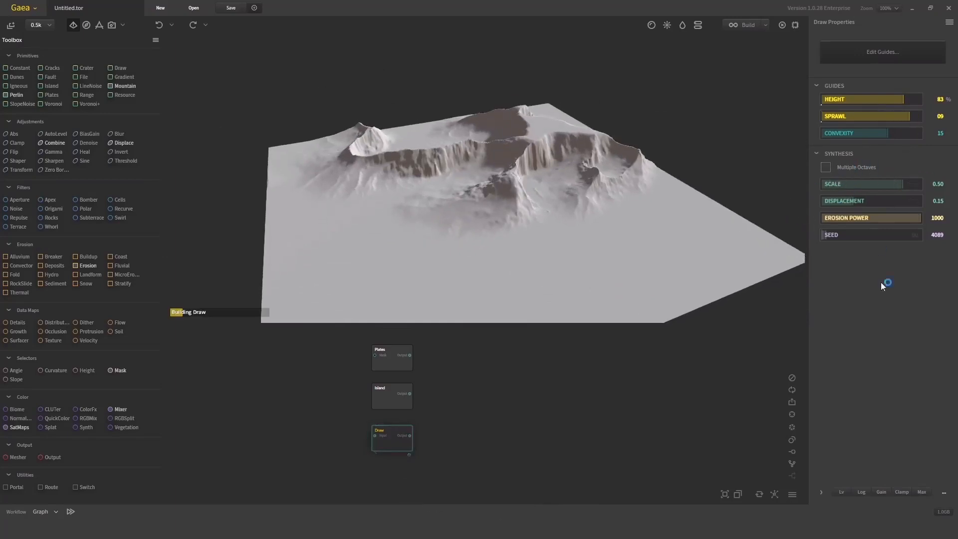
{"action": "left_click", "coordinate": [883, 201]}
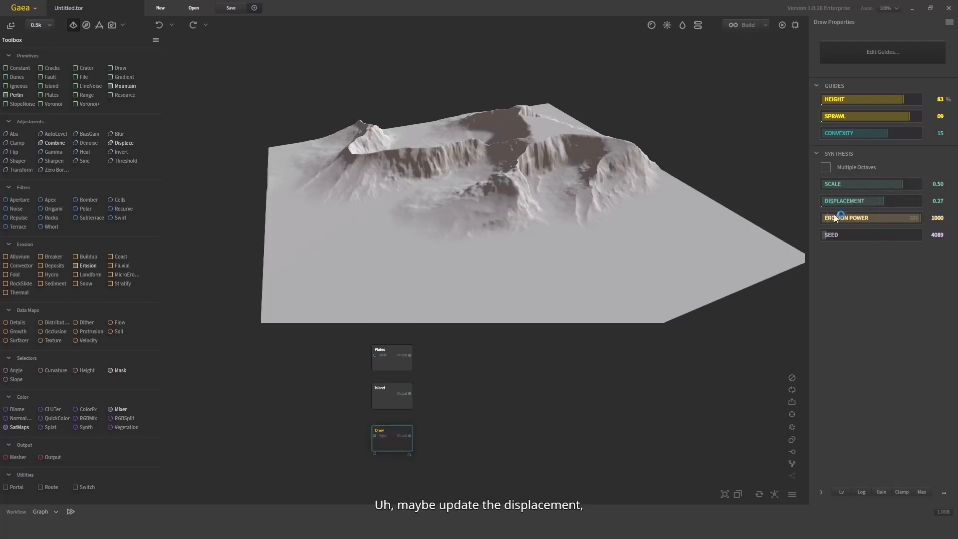
{"action": "mouse_move", "coordinate": [601, 207]}
{"action": "left_mouse_down"}
{"action": "mouse_move", "coordinate": [660, 191]}
{"action": "mouse_move", "coordinate": [345, 271]}
{"action": "mouse_move", "coordinate": [537, 170]}
{"action": "left_mouse_up"}
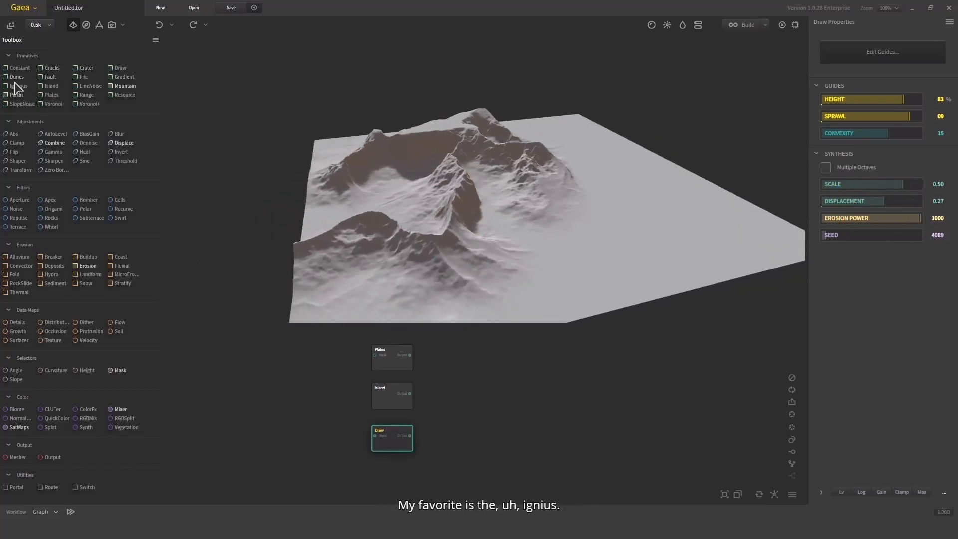
Add an Igneous node beneath the Draw node, inspect its terrain and enable its channels
{"action": "left_click_drag", "start_coordinate": [15, 87], "coordinate": [262, 346]}
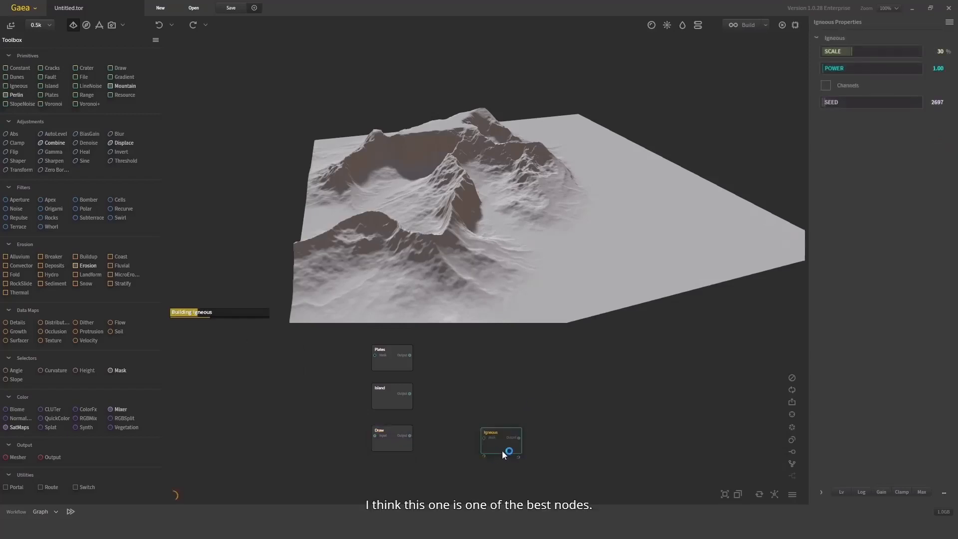
{"action": "left_click_drag", "start_coordinate": [496, 440], "coordinate": [394, 481]}
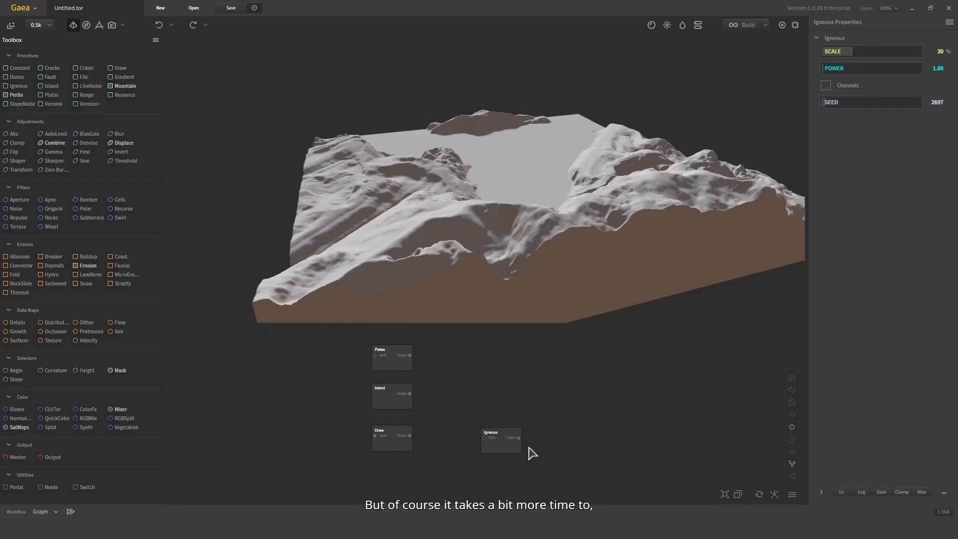
{"action": "mouse_move", "coordinate": [499, 434]}
{"action": "left_mouse_down"}
{"action": "mouse_move", "coordinate": [401, 462]}
{"action": "mouse_move", "coordinate": [389, 482]}
{"action": "left_mouse_up"}
{"action": "left_click_drag", "start_coordinate": [449, 239], "coordinate": [713, 225]}
{"action": "left_click_drag", "start_coordinate": [676, 175], "coordinate": [741, 140]}
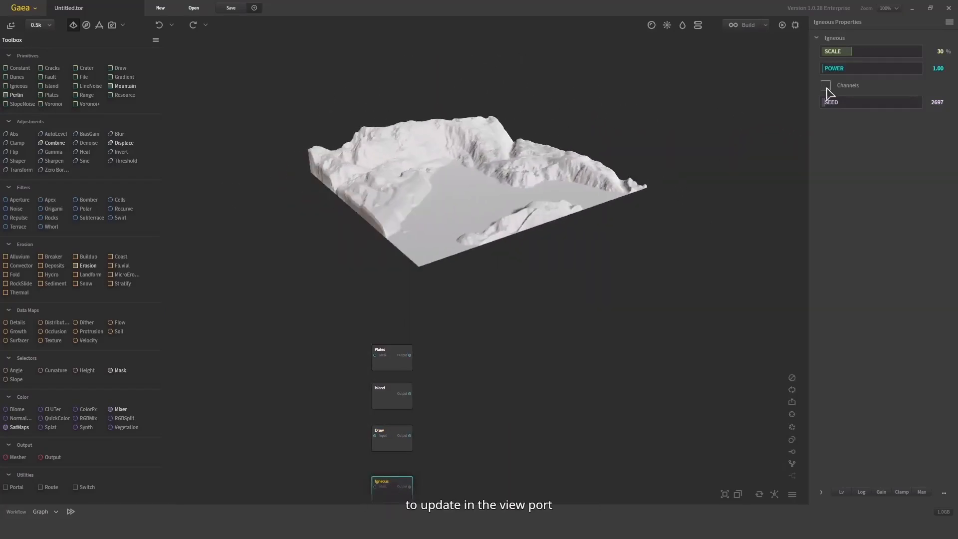
{"action": "left_click", "coordinate": [848, 86]}
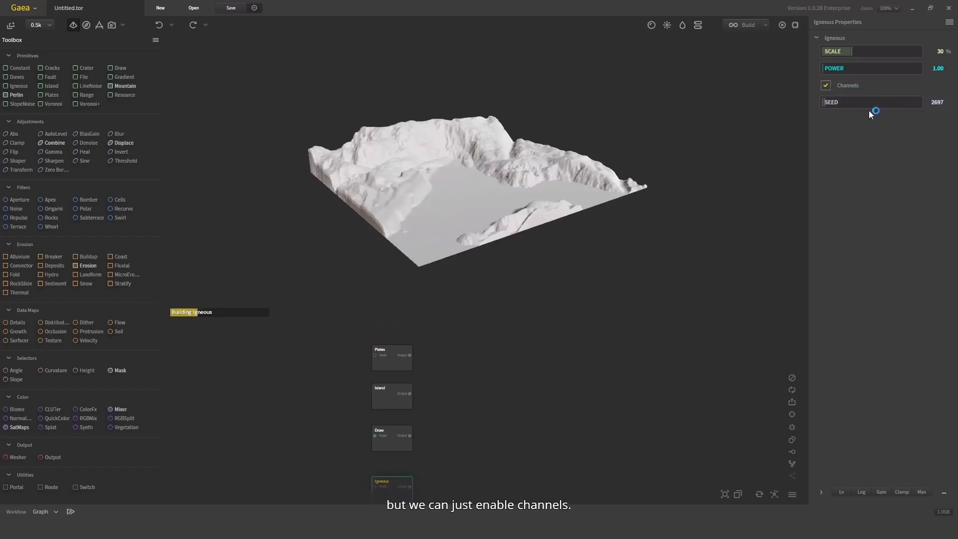
Set the Igneous node's seed to 89403 and inspect the regenerated terrain
{"action": "mouse_move", "coordinate": [606, 173]}
{"action": "left_mouse_down"}
{"action": "mouse_move", "coordinate": [609, 196]}
{"action": "mouse_move", "coordinate": [610, 185]}
{"action": "left_mouse_up"}
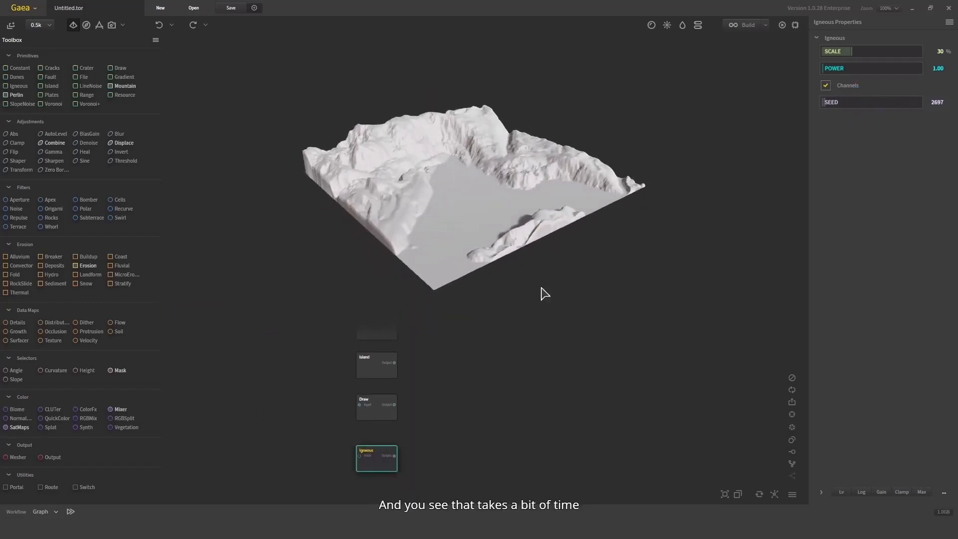
{"action": "left_click_drag", "start_coordinate": [889, 102], "coordinate": [891, 103]}
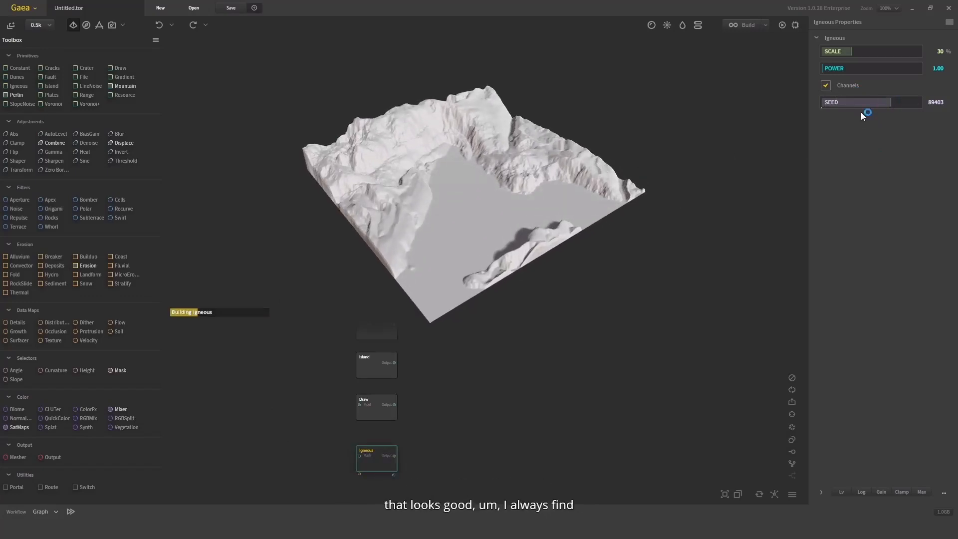
{"action": "left_click_drag", "start_coordinate": [609, 200], "coordinate": [490, 256]}
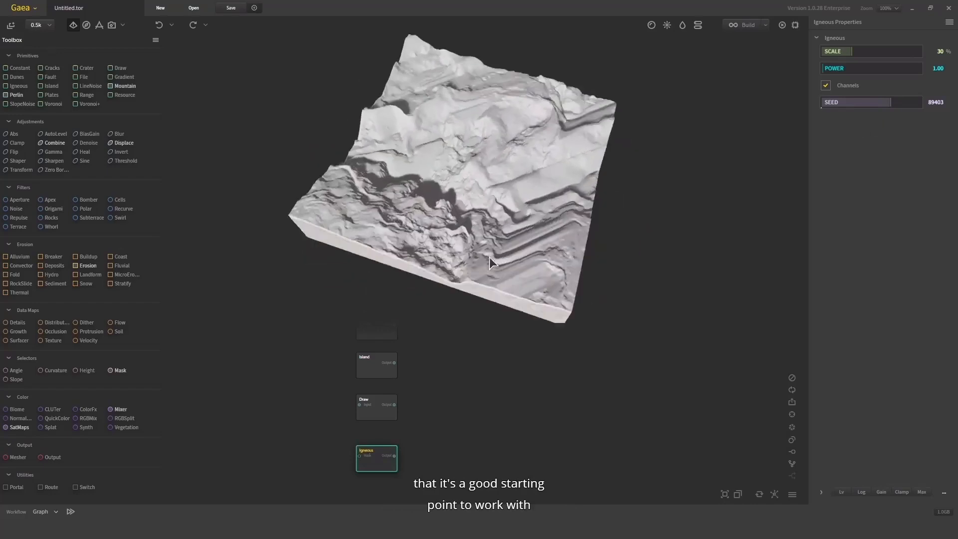
Enable the clamp on the Igneous node with a maximum of 44% and inspect the flattened terrain
{"action": "left_click", "coordinate": [901, 493]}
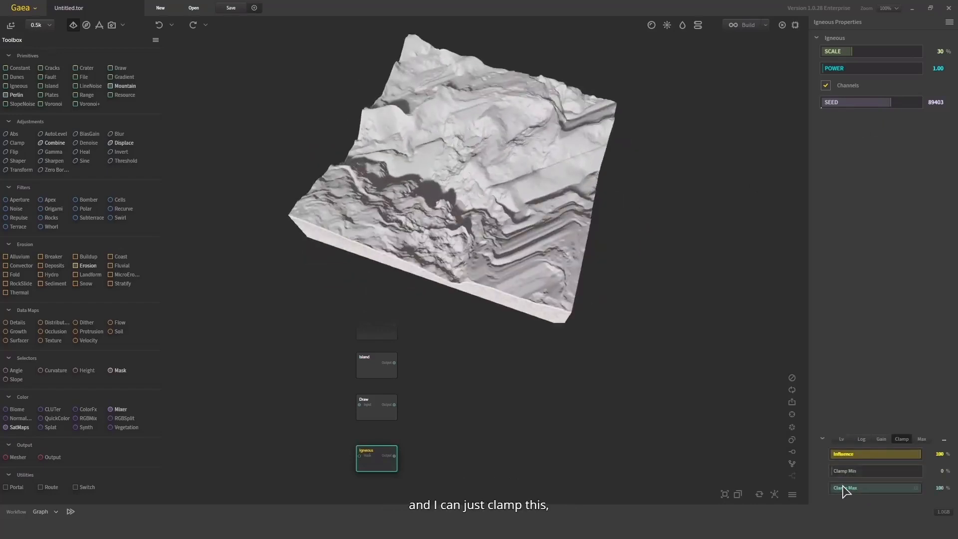
{"action": "left_click", "coordinate": [844, 488]}
{"action": "left_click_drag", "start_coordinate": [671, 319], "coordinate": [592, 224]}
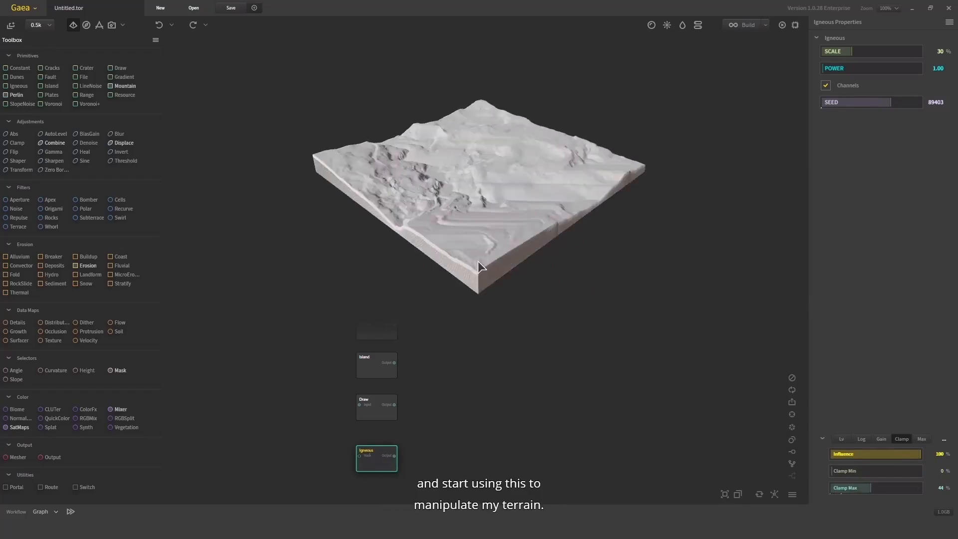
{"action": "left_click_drag", "start_coordinate": [477, 262], "coordinate": [301, 344]}
Return to the Voronoi node in the graph and examine the fine surface detail of its terrain up close
{"action": "left_click_drag", "start_coordinate": [465, 407], "coordinate": [441, 460]}
{"action": "left_click_drag", "start_coordinate": [450, 382], "coordinate": [456, 416]}
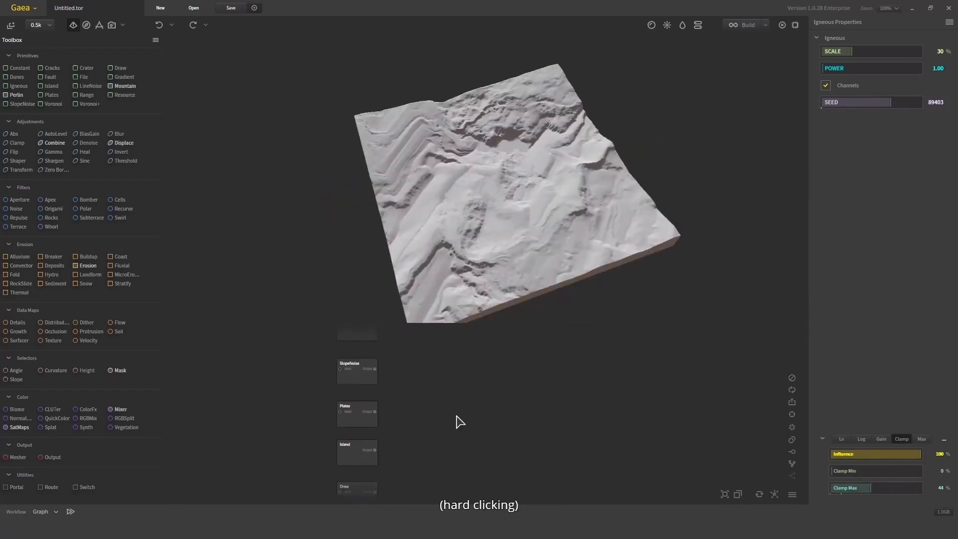
{"action": "left_click_drag", "start_coordinate": [482, 363], "coordinate": [488, 400]}
{"action": "left_click_drag", "start_coordinate": [406, 370], "coordinate": [415, 406]}
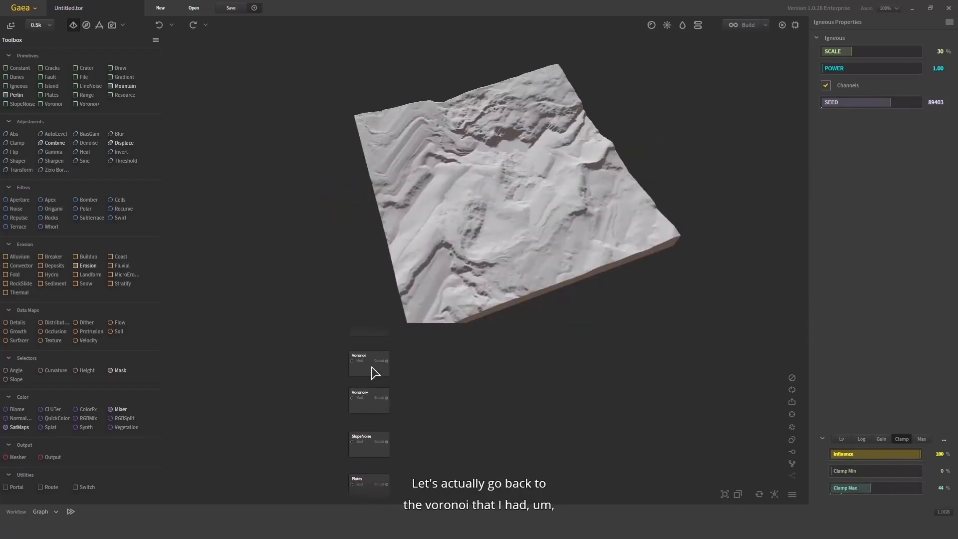
{"action": "left_click", "coordinate": [371, 367]}
{"action": "left_click_drag", "start_coordinate": [504, 252], "coordinate": [368, 199]}
{"action": "scroll", "coordinate": [524, 149], "scroll_direction": "up", "scroll_amount": 4}
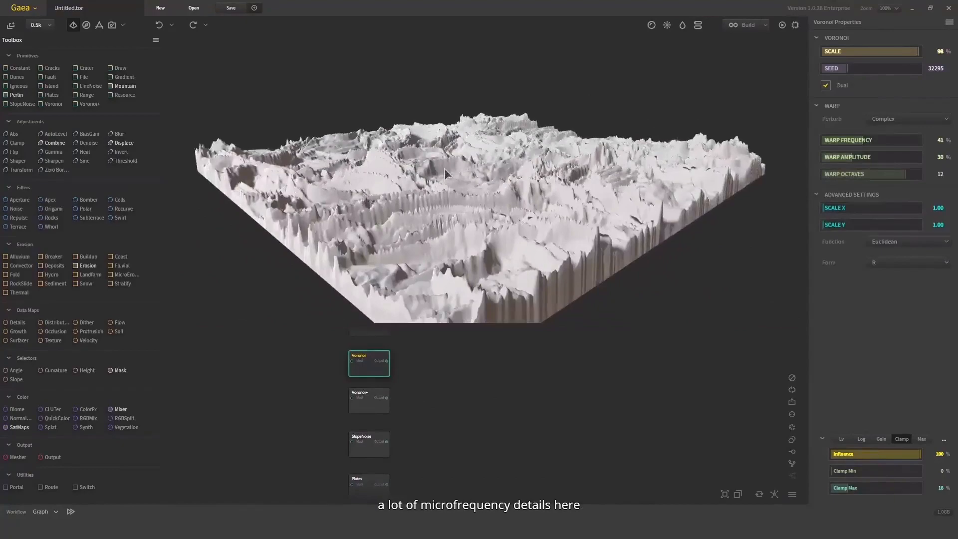
{"action": "scroll", "coordinate": [445, 169], "scroll_direction": "up", "scroll_amount": 4}
{"action": "left_click_drag", "start_coordinate": [444, 168], "coordinate": [385, 325]}
{"action": "scroll", "coordinate": [510, 233], "scroll_direction": "down", "scroll_amount": 4}
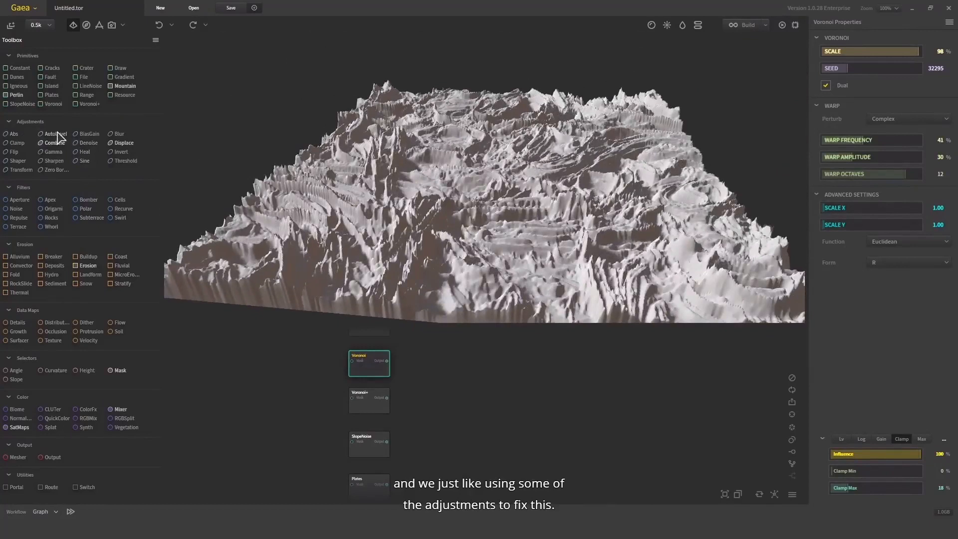
Add a Blur node beside the Voronoi node, feed Voronoi's output into its input and inspect the softened terrain
{"action": "left_click_drag", "start_coordinate": [119, 134], "coordinate": [459, 388]}
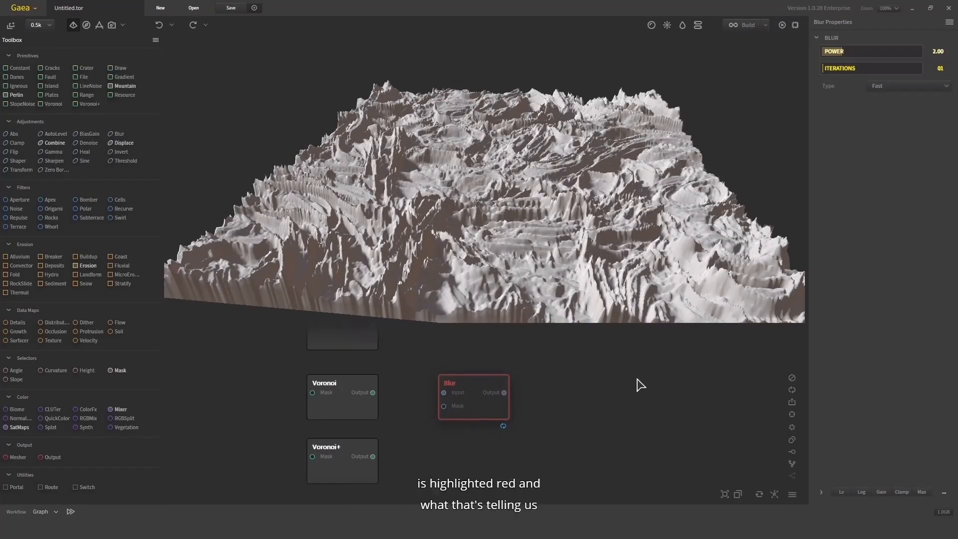
{"action": "mouse_move", "coordinate": [587, 356]}
{"action": "left_mouse_down"}
{"action": "mouse_move", "coordinate": [442, 424]}
{"action": "mouse_move", "coordinate": [408, 482]}
{"action": "left_mouse_up"}
{"action": "left_click_drag", "start_coordinate": [495, 404], "coordinate": [497, 405]}
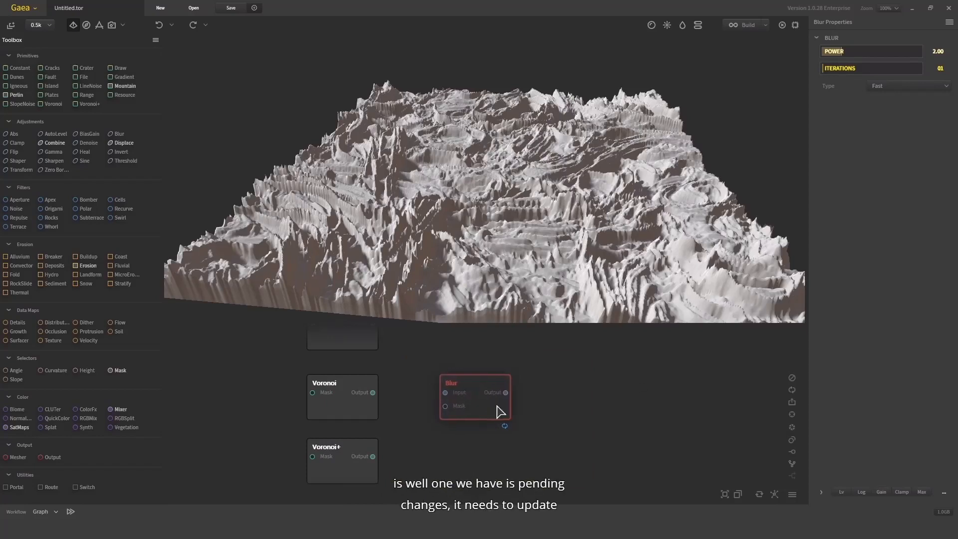
{"action": "mouse_move", "coordinate": [505, 427]}
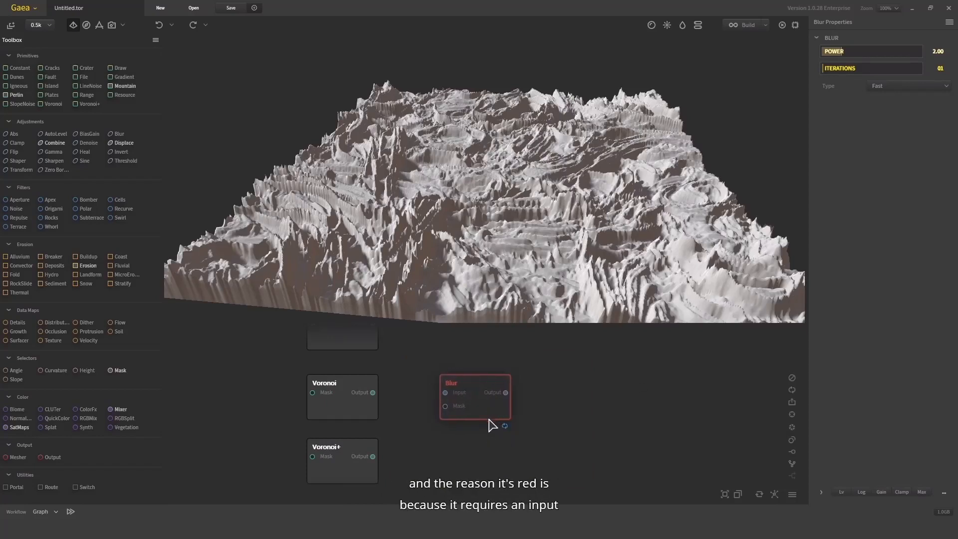
{"action": "left_click_drag", "start_coordinate": [535, 452], "coordinate": [443, 394]}
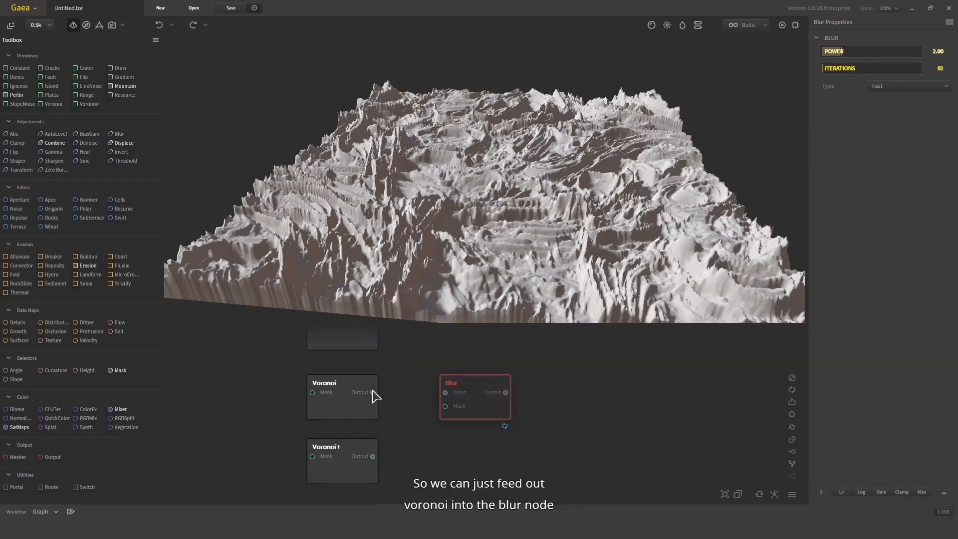
{"action": "left_click_drag", "start_coordinate": [373, 393], "coordinate": [445, 393]}
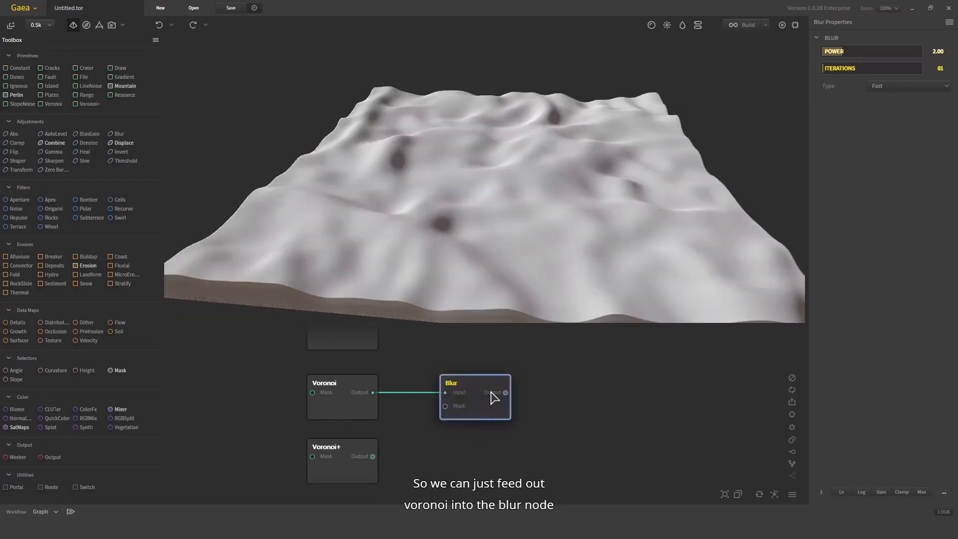
{"action": "left_click_drag", "start_coordinate": [550, 186], "coordinate": [655, 138]}
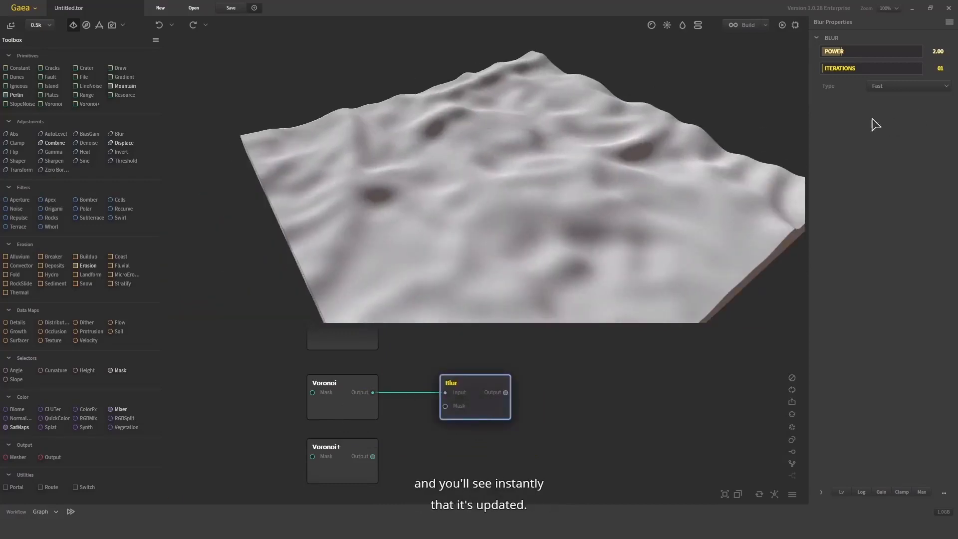
{"action": "left_click_drag", "start_coordinate": [466, 220], "coordinate": [402, 173]}
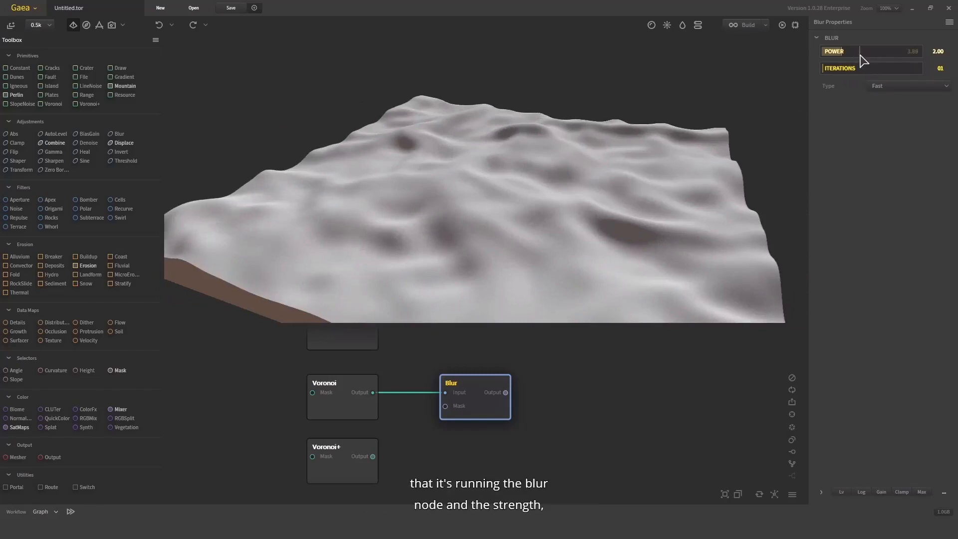
Set the Blur node's type to Smooth and its power to 2.24, and inspect the terrain
{"action": "left_click", "coordinate": [899, 87]}
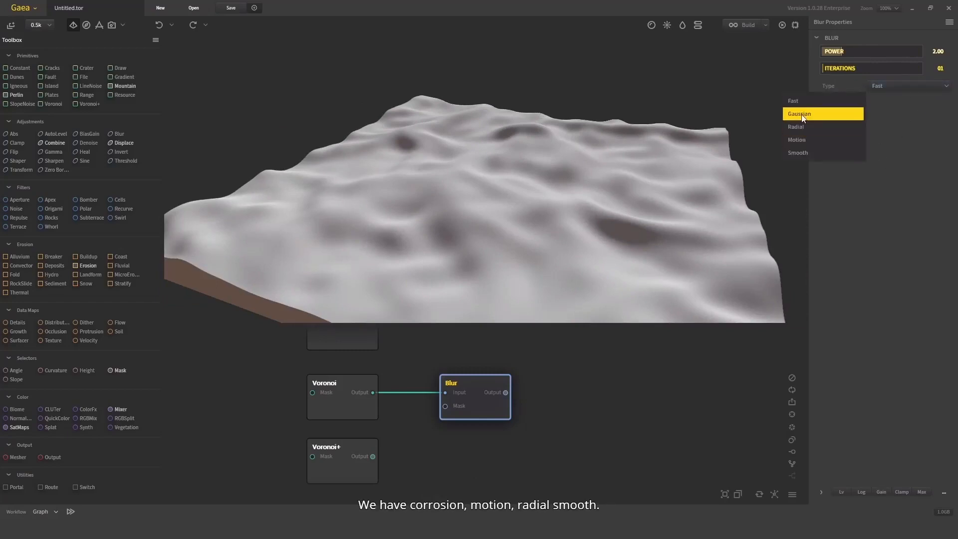
{"action": "left_click", "coordinate": [809, 152]}
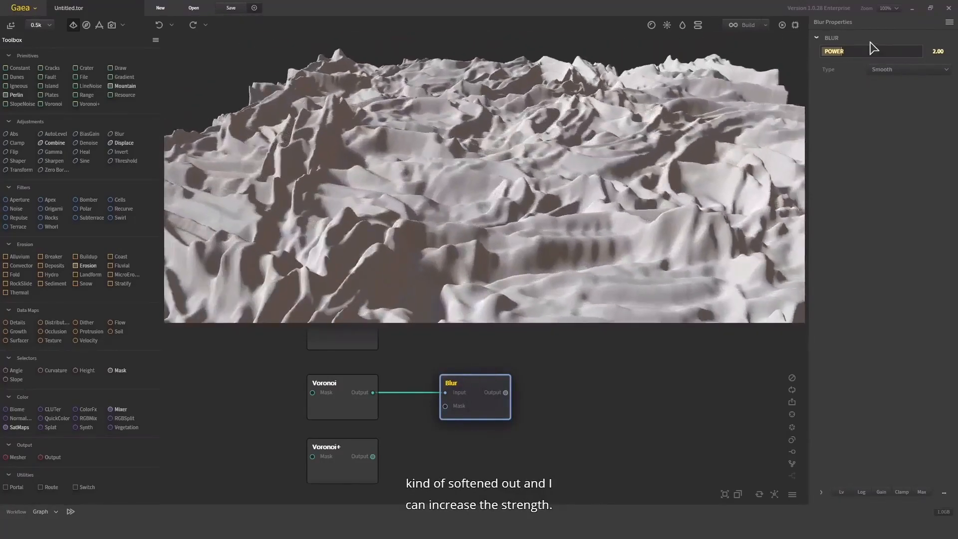
{"action": "left_click", "coordinate": [886, 52]}
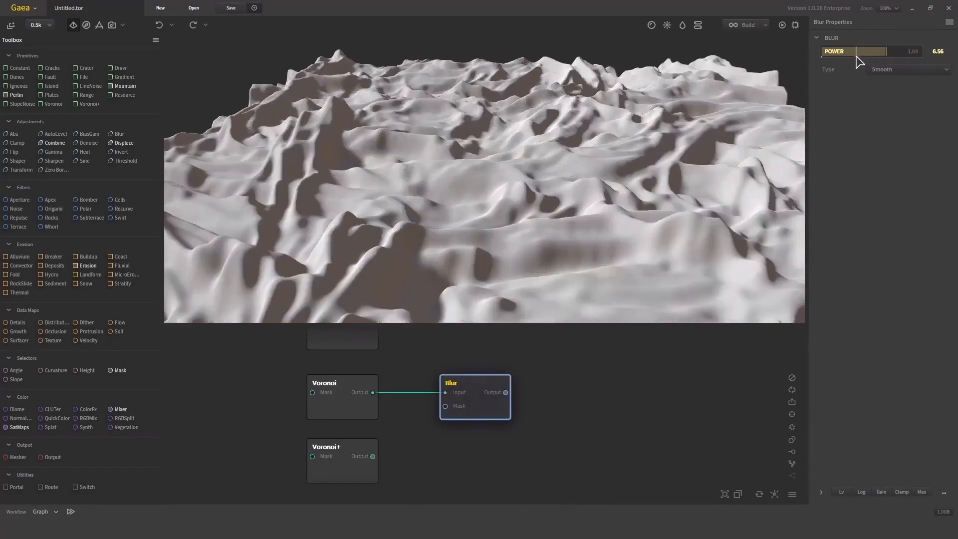
{"action": "left_click", "coordinate": [829, 52]}
{"action": "left_click", "coordinate": [844, 52]}
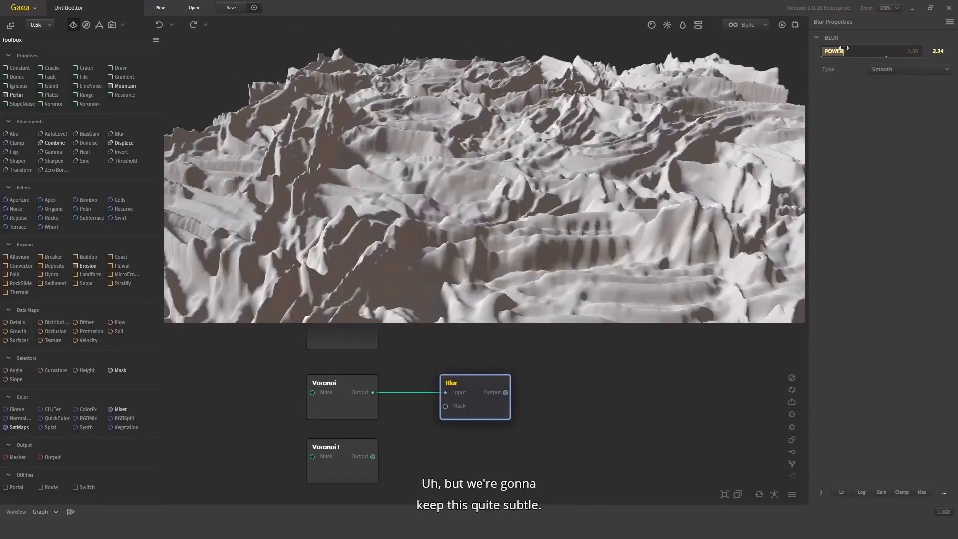
{"action": "left_click_drag", "start_coordinate": [446, 151], "coordinate": [472, 221]}
{"action": "scroll", "coordinate": [502, 241], "scroll_direction": "down", "scroll_amount": 5}
{"action": "scroll", "coordinate": [472, 221], "scroll_direction": "up", "scroll_amount": 4}
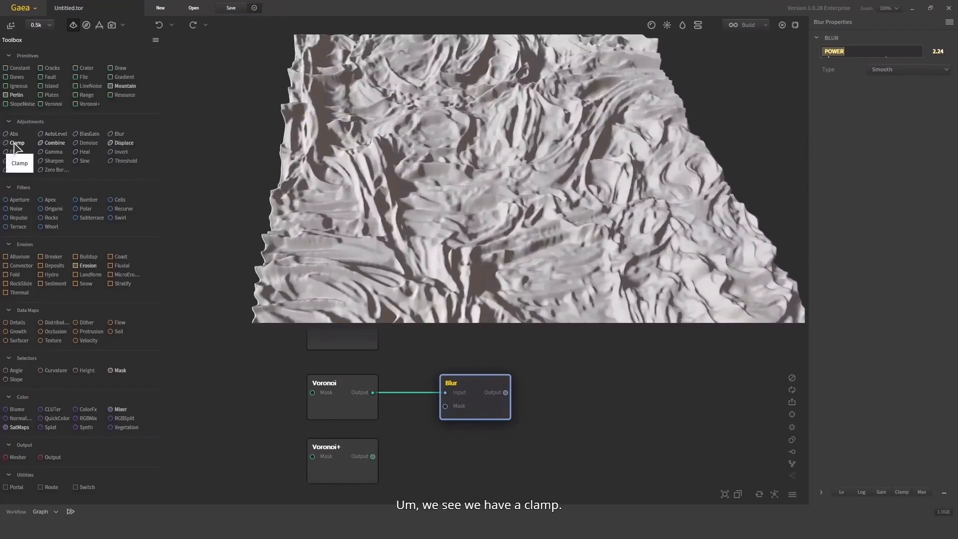
Add a Clamp node after the Blur node, connect it to Blur's output and set its maximum to 9%
{"action": "left_click_drag", "start_coordinate": [16, 143], "coordinate": [600, 428]}
{"action": "left_click_drag", "start_coordinate": [558, 384], "coordinate": [505, 392]}
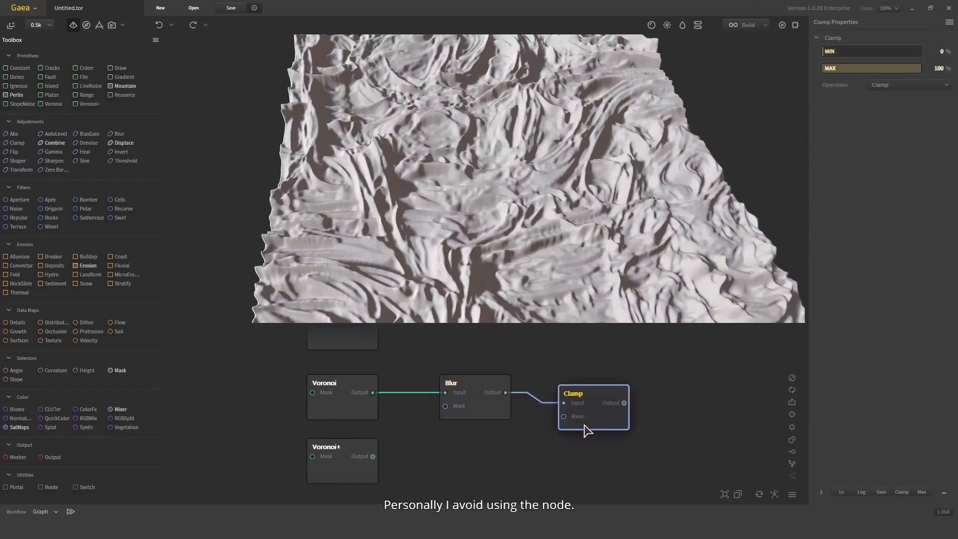
{"action": "left_click_drag", "start_coordinate": [601, 411], "coordinate": [599, 400]}
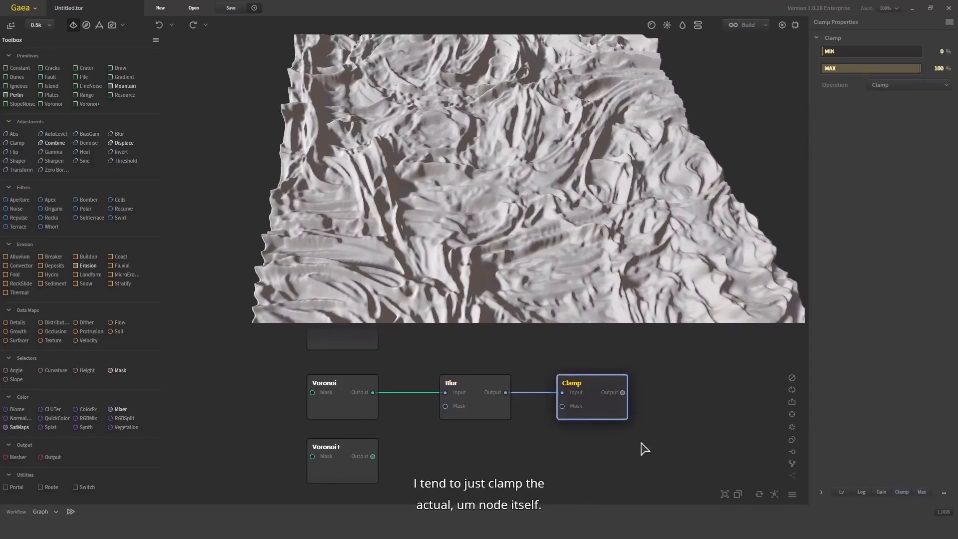
{"action": "left_click", "coordinate": [832, 68]}
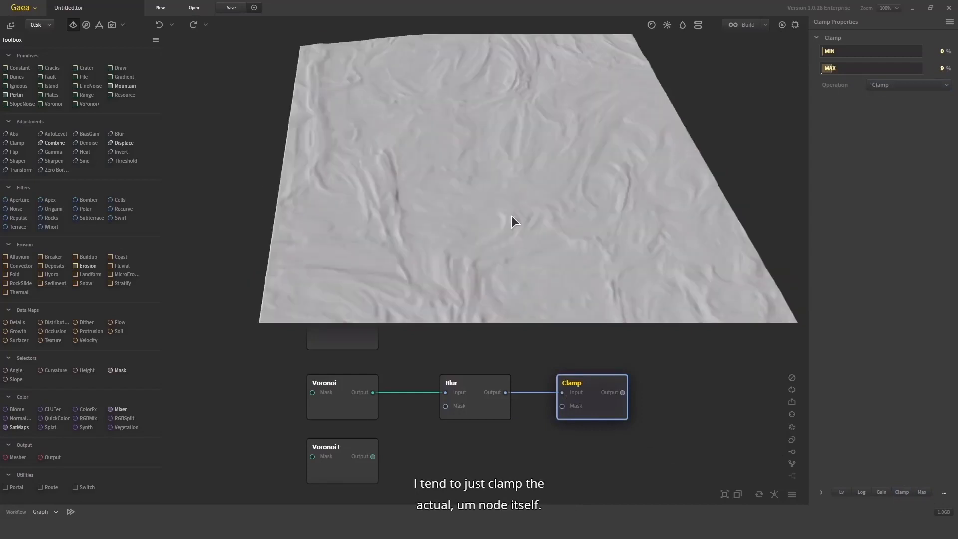
{"action": "left_click_drag", "start_coordinate": [512, 216], "coordinate": [520, 194]}
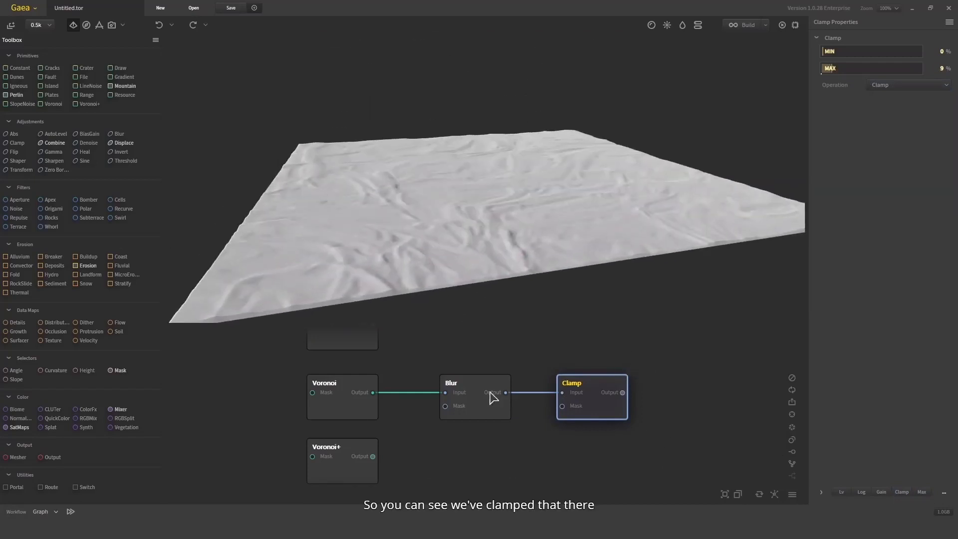
Test the Blur node's built-in clamp with maximums of 11% and 100%, and delete the separate Clamp node
{"action": "left_click", "coordinate": [465, 410]}
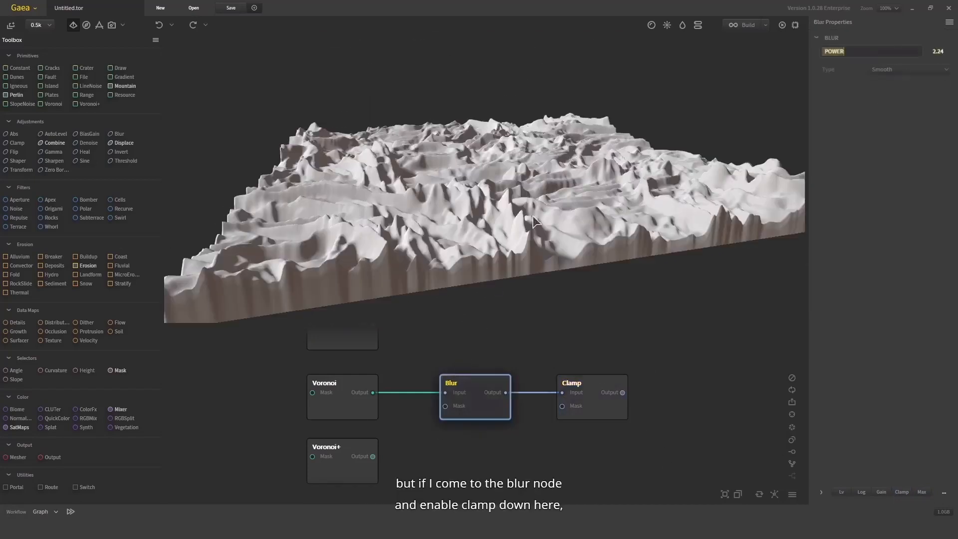
{"action": "left_click", "coordinate": [911, 494]}
{"action": "left_click", "coordinate": [841, 489]}
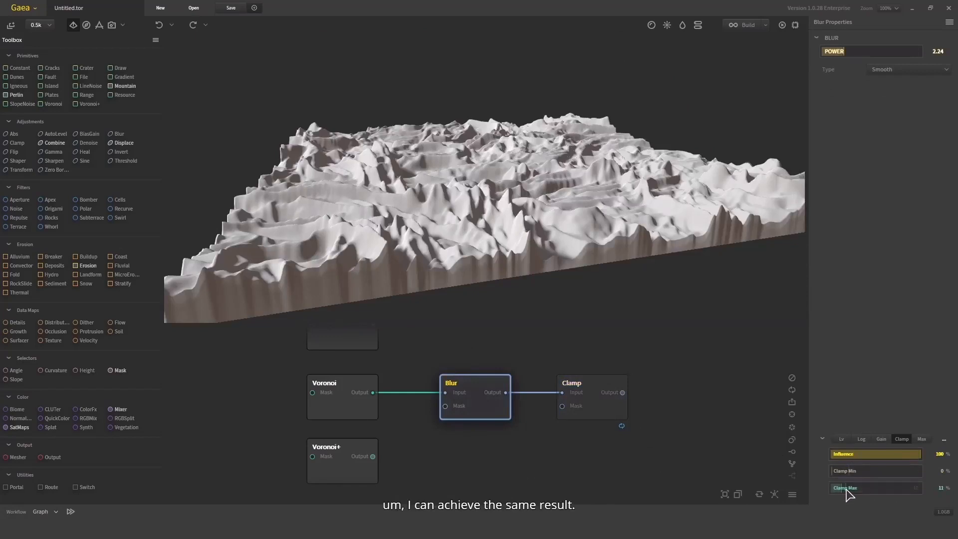
{"action": "left_click", "coordinate": [920, 489]}
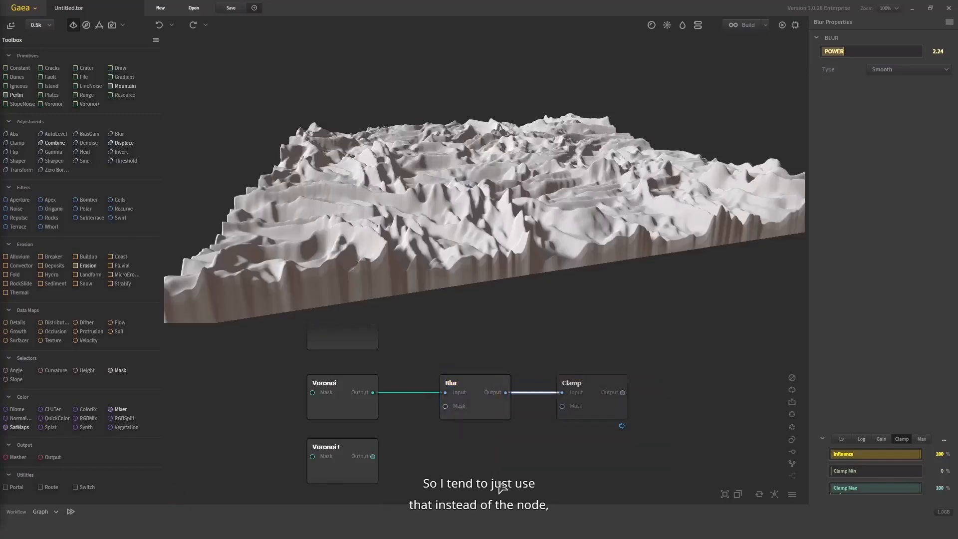
{"action": "left_click", "coordinate": [567, 381]}
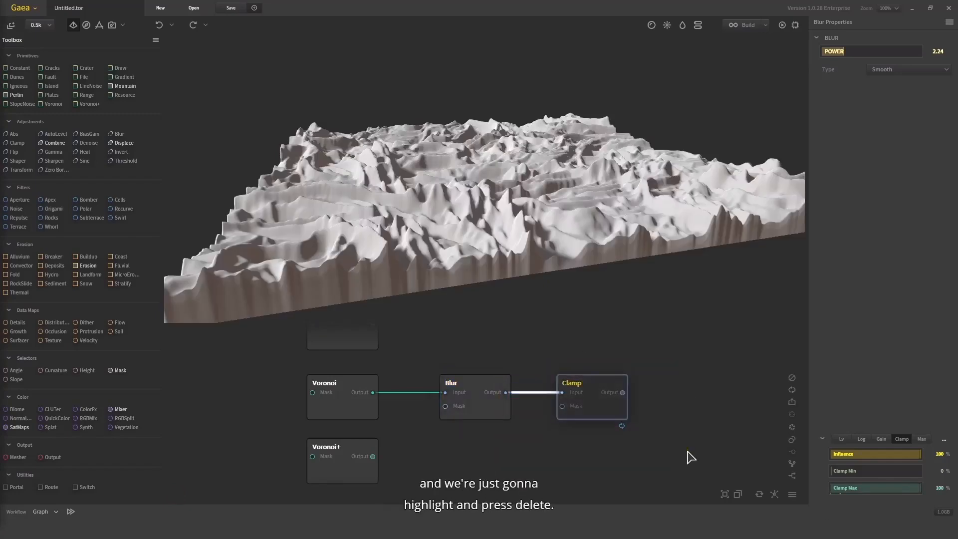
{"action": "key", "text": "Delete"}
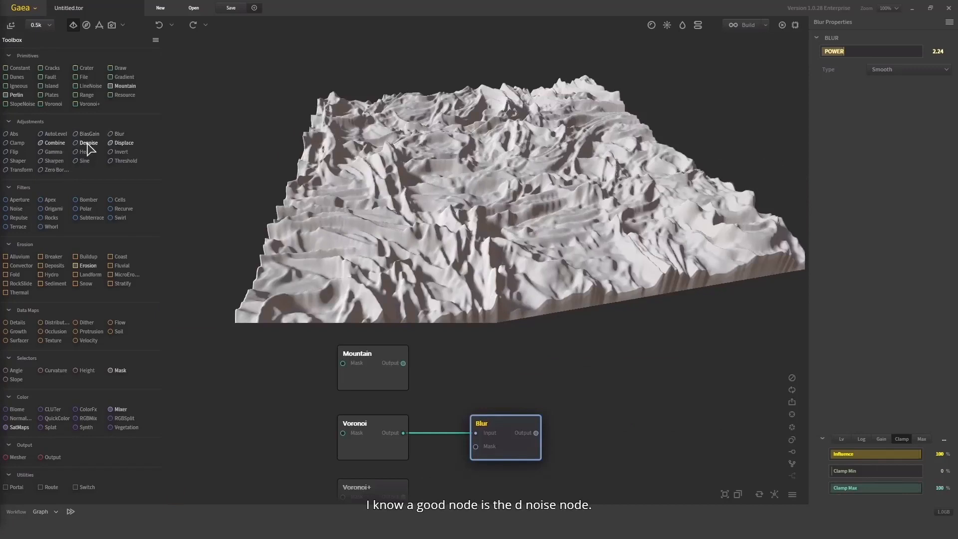
Add a Denoise node after the Blur node, connect Blur's output to its input and inspect the terrain
{"action": "left_click_drag", "start_coordinate": [91, 144], "coordinate": [615, 463]}
{"action": "left_click_drag", "start_coordinate": [601, 427], "coordinate": [574, 463]}
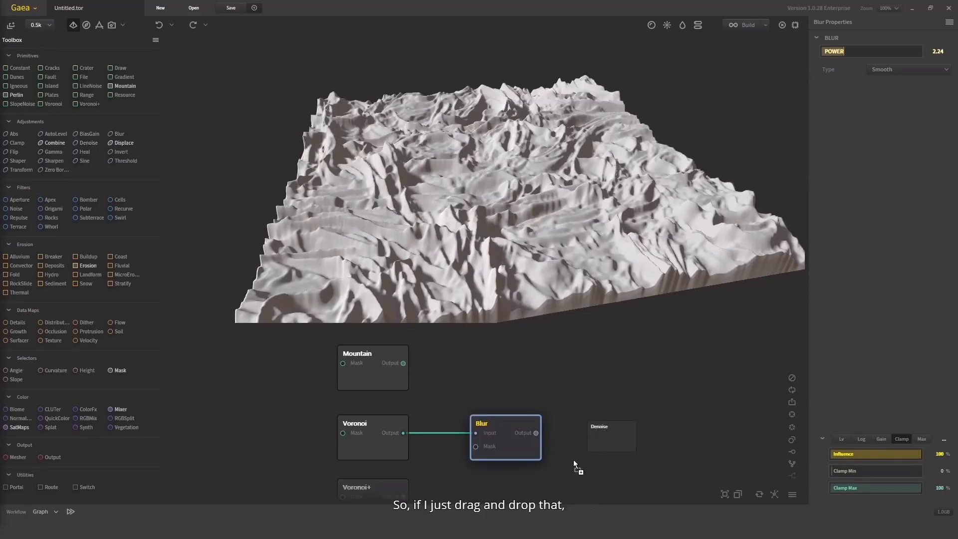
{"action": "left_click_drag", "start_coordinate": [536, 433], "coordinate": [606, 439]}
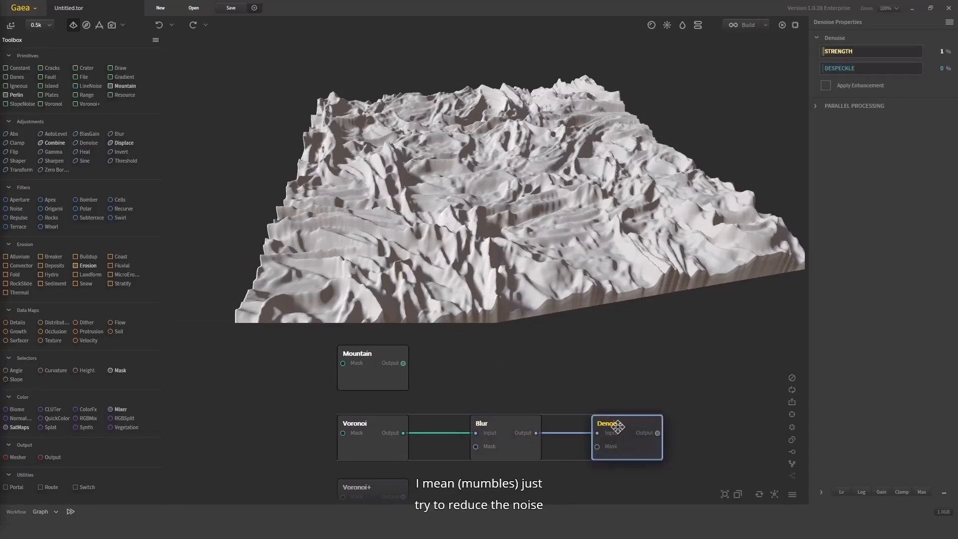
{"action": "left_click_drag", "start_coordinate": [531, 286], "coordinate": [496, 263]}
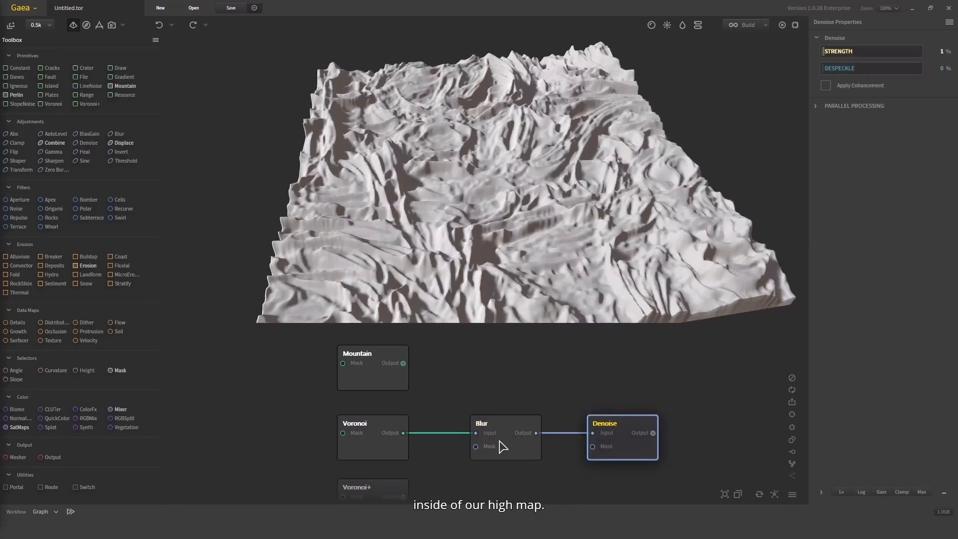
Place the Denoise node beside the Mountain node, feed it from Mountain's output instead of Blur's and inspect the mountain up close
{"action": "left_click_drag", "start_coordinate": [503, 445], "coordinate": [488, 417]}
{"action": "left_click_drag", "start_coordinate": [404, 363], "coordinate": [612, 369]}
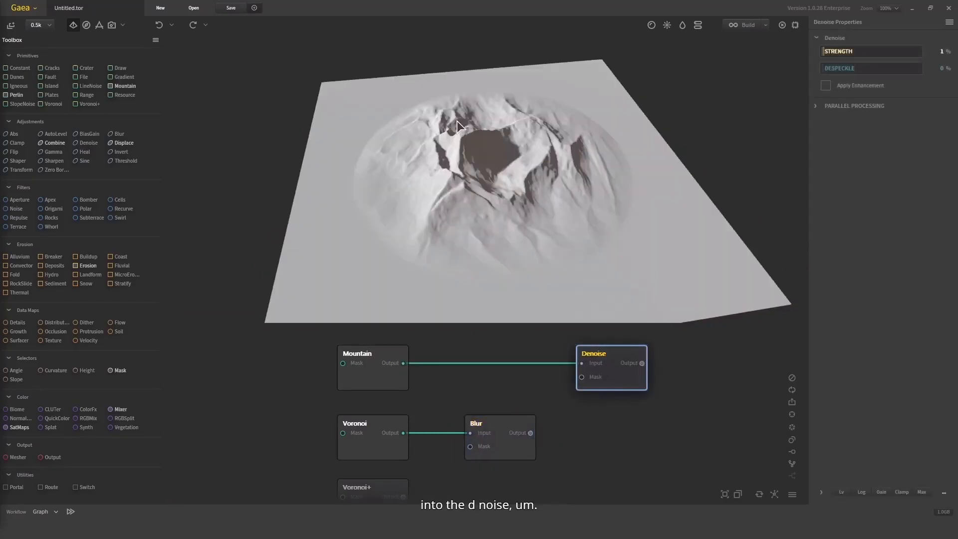
{"action": "left_click_drag", "start_coordinate": [457, 121], "coordinate": [515, 142]}
{"action": "scroll", "coordinate": [507, 67], "scroll_direction": "up", "scroll_amount": 3}
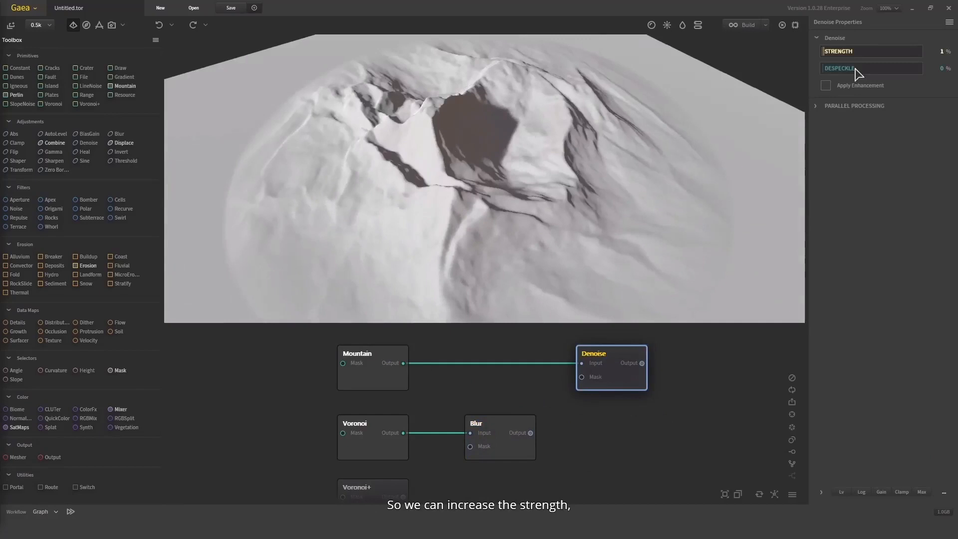
Set the Denoise strength to 59%, enable Apply Enhancement, and compare the result with the Mountain node's terrain up close
{"action": "left_click", "coordinate": [880, 51]}
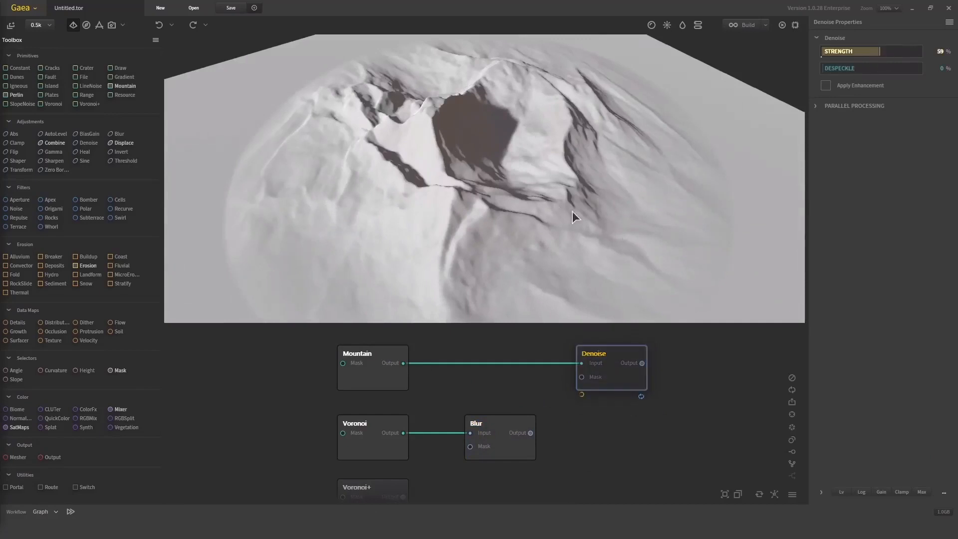
{"action": "left_click_drag", "start_coordinate": [572, 211], "coordinate": [442, 208]}
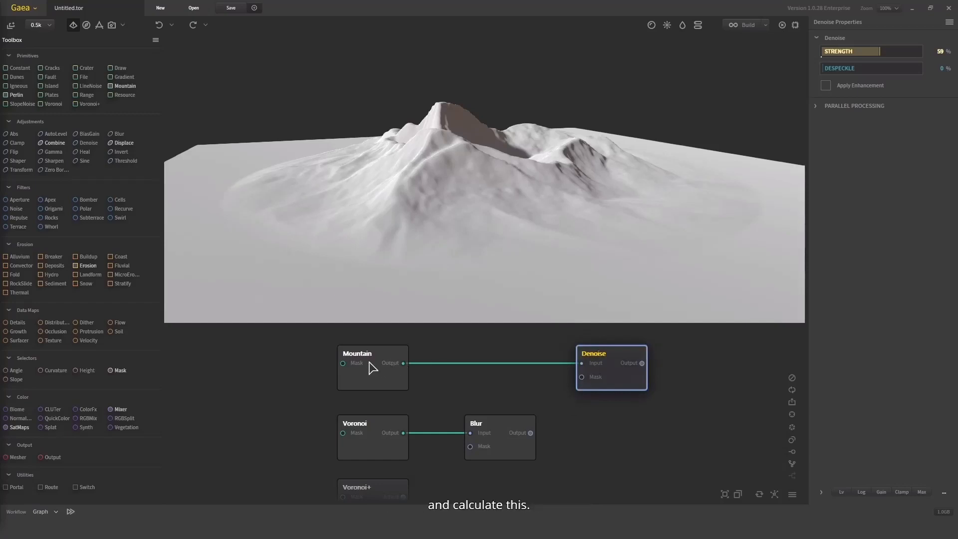
{"action": "left_click", "coordinate": [387, 367]}
{"action": "scroll", "coordinate": [451, 217], "scroll_direction": "up", "scroll_amount": 3}
{"action": "left_click_drag", "start_coordinate": [451, 217], "coordinate": [627, 158]}
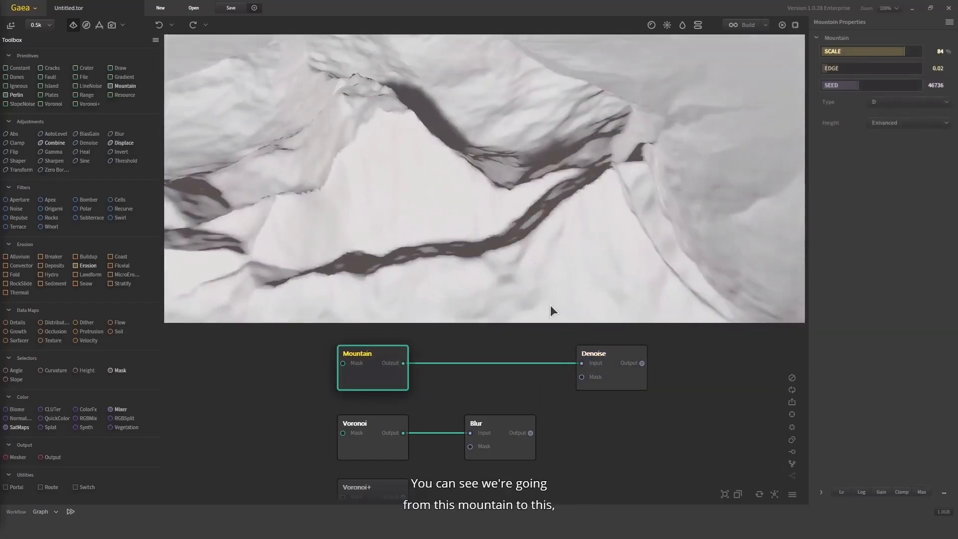
{"action": "left_click", "coordinate": [632, 379]}
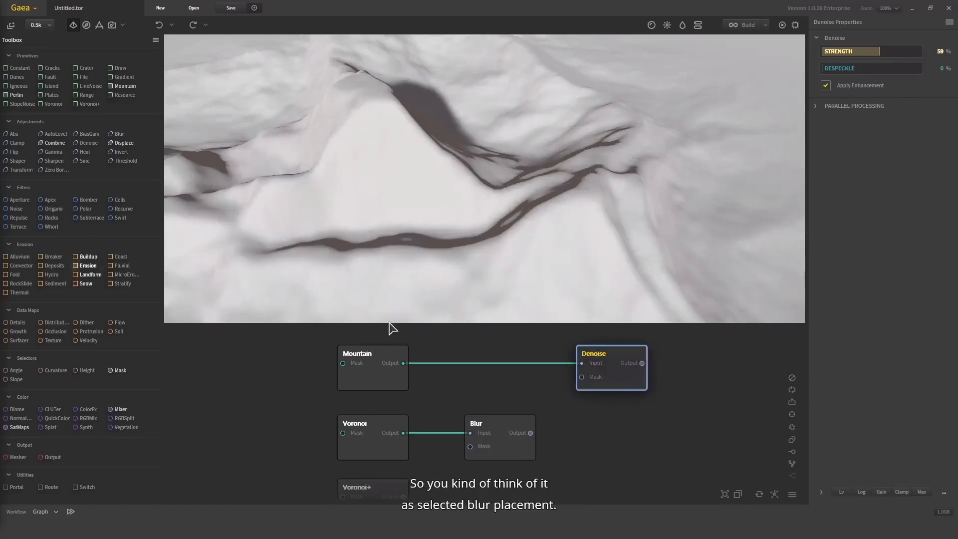
Move the Denoise node out of the way and add a Displace node fed from Blur's output
{"action": "left_click_drag", "start_coordinate": [603, 373], "coordinate": [591, 342]}
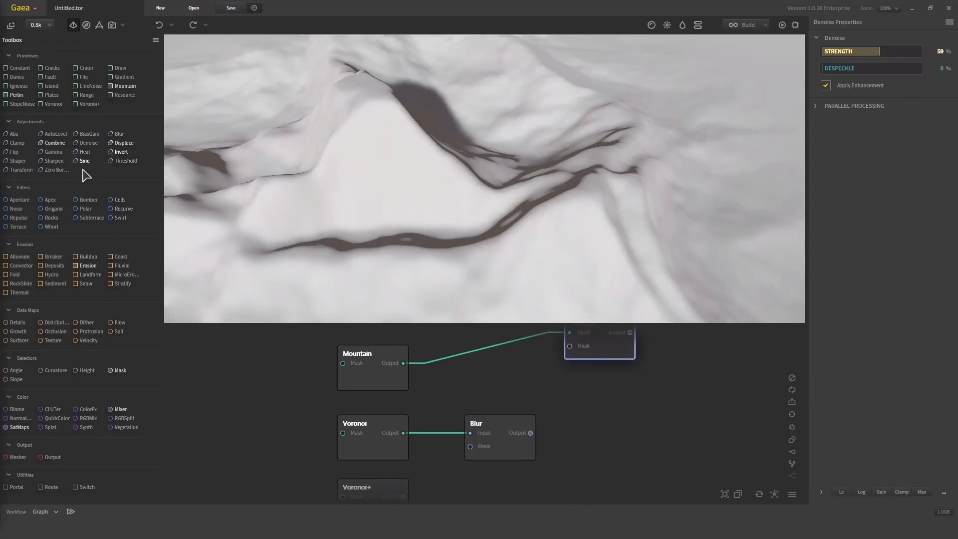
{"action": "left_click_drag", "start_coordinate": [118, 144], "coordinate": [500, 392]}
{"action": "left_click_drag", "start_coordinate": [580, 409], "coordinate": [573, 390]}
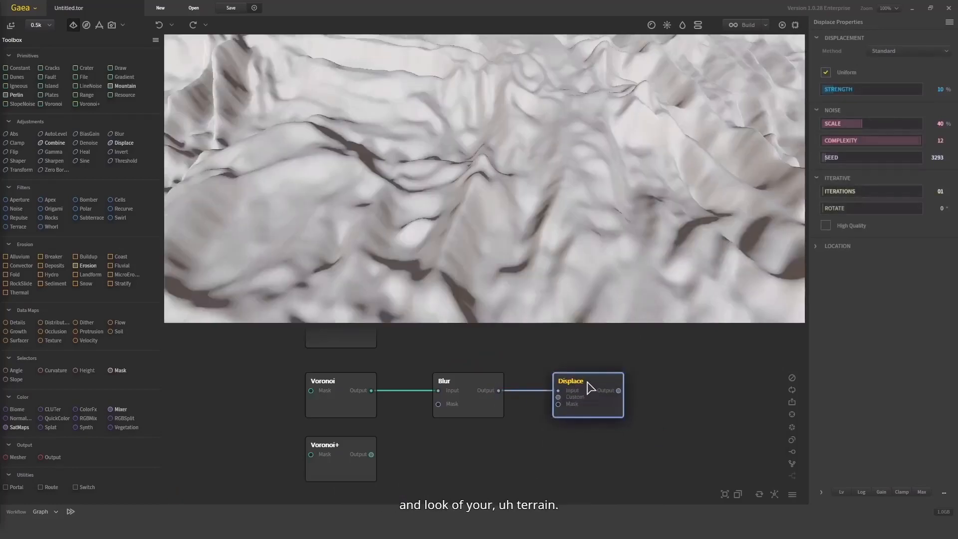
Try to pull a connection from the Plates node's output up to the distant Displace node
{"action": "middle_click_drag", "start_coordinate": [479, 342], "coordinate": [486, 419]}
{"action": "scroll", "coordinate": [485, 419], "scroll_direction": "down", "scroll_amount": 1}
{"action": "middle_click_drag", "start_coordinate": [424, 450], "coordinate": [384, 358]}
{"action": "mouse_move", "coordinate": [360, 430]}
{"action": "middle_mouse_down"}
{"action": "mouse_move", "coordinate": [360, 359]}
{"action": "mouse_move", "coordinate": [376, 428]}
{"action": "middle_mouse_up"}
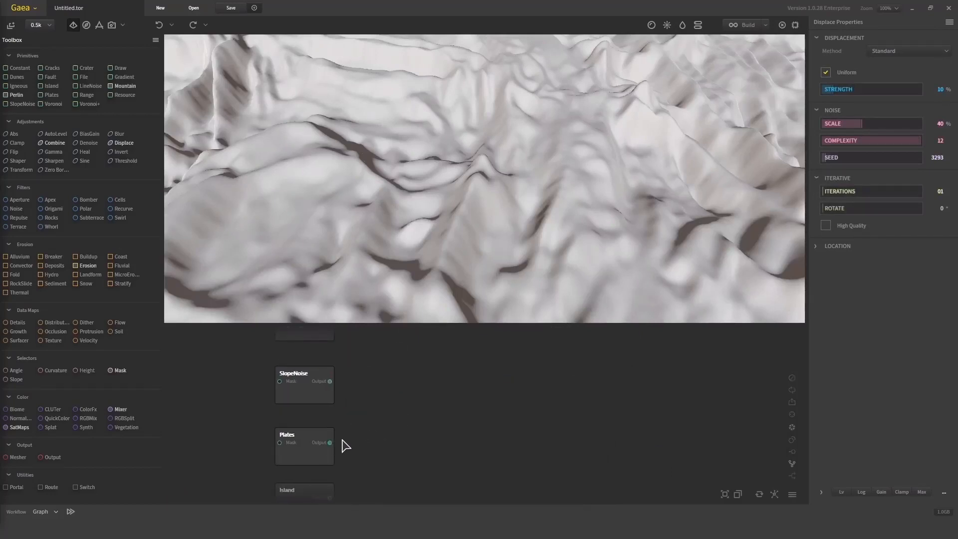
{"action": "left_click_drag", "start_coordinate": [330, 443], "coordinate": [472, 401]}
{"action": "left_click", "coordinate": [476, 395]}
{"action": "middle_click_drag", "start_coordinate": [489, 368], "coordinate": [484, 412]}
Move the Displace node close to the Plates node and feed its input from Plates' output instead of Blur's
{"action": "scroll", "coordinate": [484, 412], "scroll_direction": "down", "scroll_amount": 3}
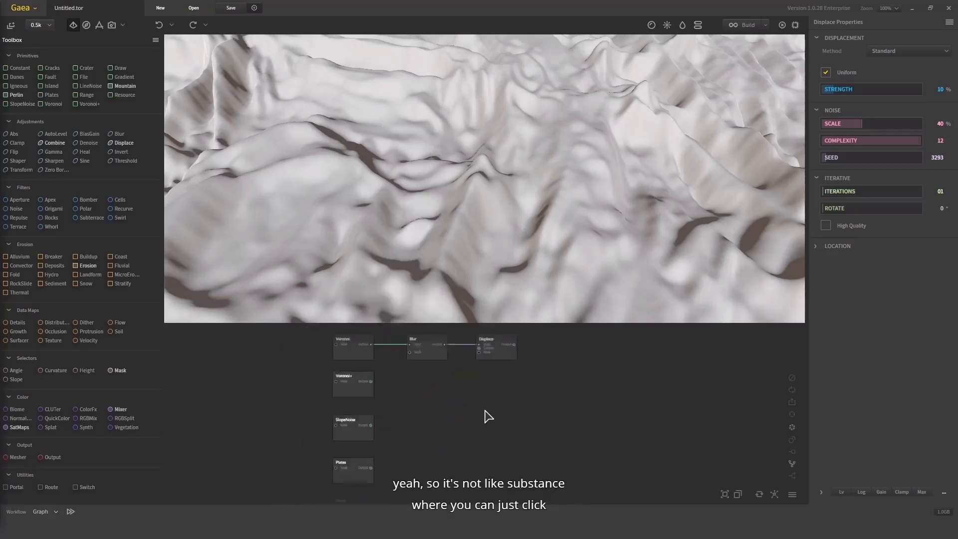
{"action": "left_click_drag", "start_coordinate": [498, 361], "coordinate": [475, 437]}
{"action": "scroll", "coordinate": [413, 451], "scroll_direction": "up", "scroll_amount": 2}
{"action": "scroll", "coordinate": [369, 429], "scroll_direction": "up", "scroll_amount": 2}
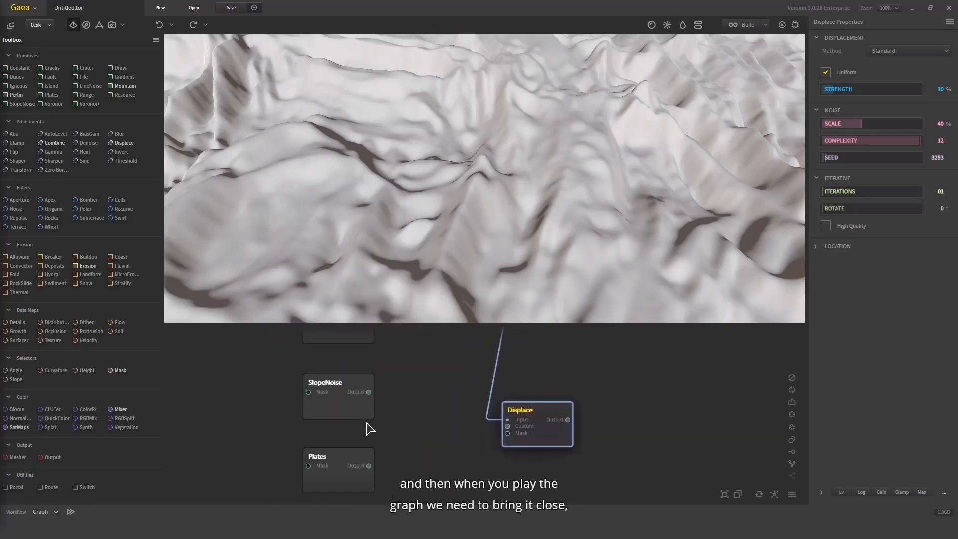
{"action": "left_click_drag", "start_coordinate": [369, 466], "coordinate": [534, 430]}
Compare the displaced terrain with the original Plates terrain from several angles
{"action": "scroll", "coordinate": [427, 206], "scroll_direction": "down", "scroll_amount": 5}
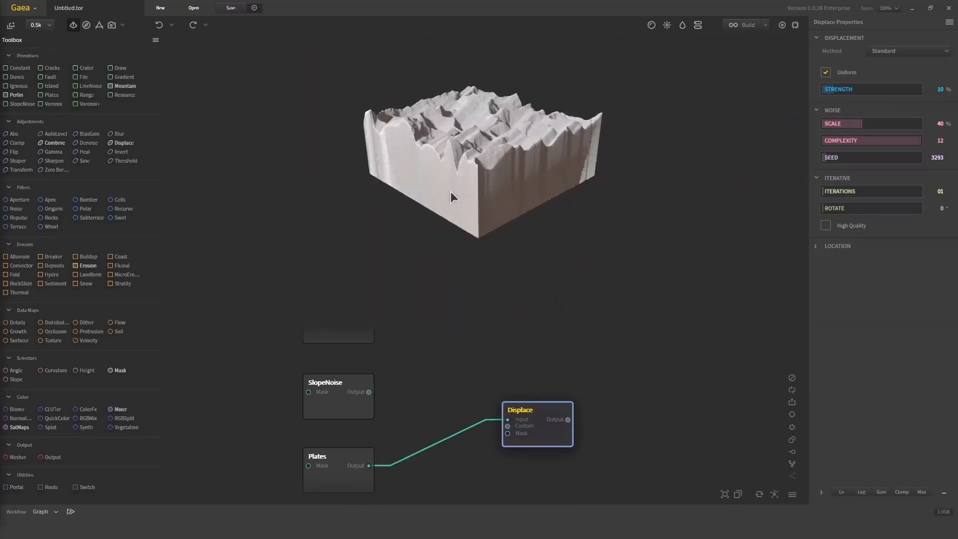
{"action": "left_click_drag", "start_coordinate": [451, 191], "coordinate": [434, 250]}
{"action": "scroll", "coordinate": [494, 178], "scroll_direction": "up", "scroll_amount": 5}
{"action": "left_click_drag", "start_coordinate": [495, 178], "coordinate": [476, 139]}
{"action": "middle_click_drag", "start_coordinate": [476, 140], "coordinate": [486, 212]}
{"action": "left_click", "coordinate": [341, 470]}
{"action": "scroll", "coordinate": [465, 164], "scroll_direction": "down", "scroll_amount": 5}
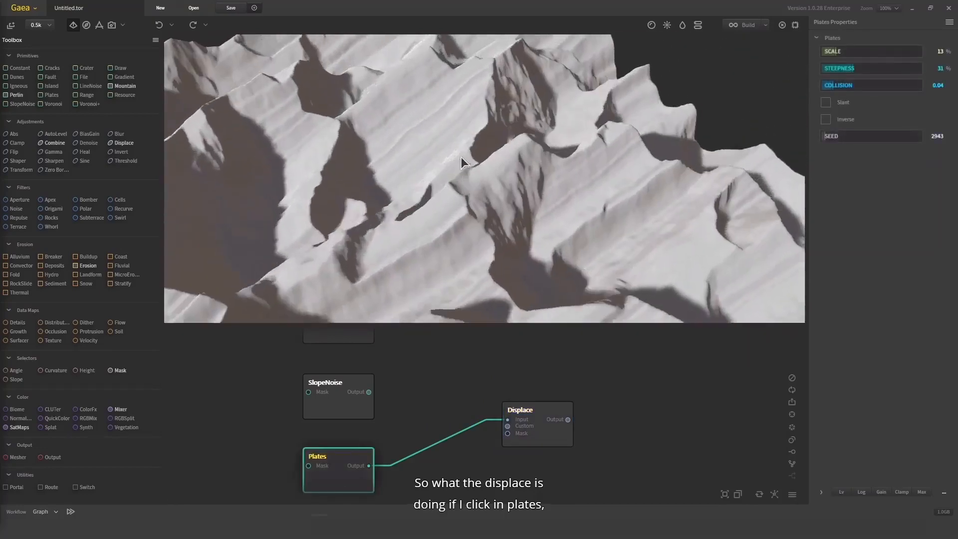
{"action": "left_click_drag", "start_coordinate": [465, 164], "coordinate": [420, 189]}
{"action": "middle_click_drag", "start_coordinate": [419, 189], "coordinate": [466, 152]}
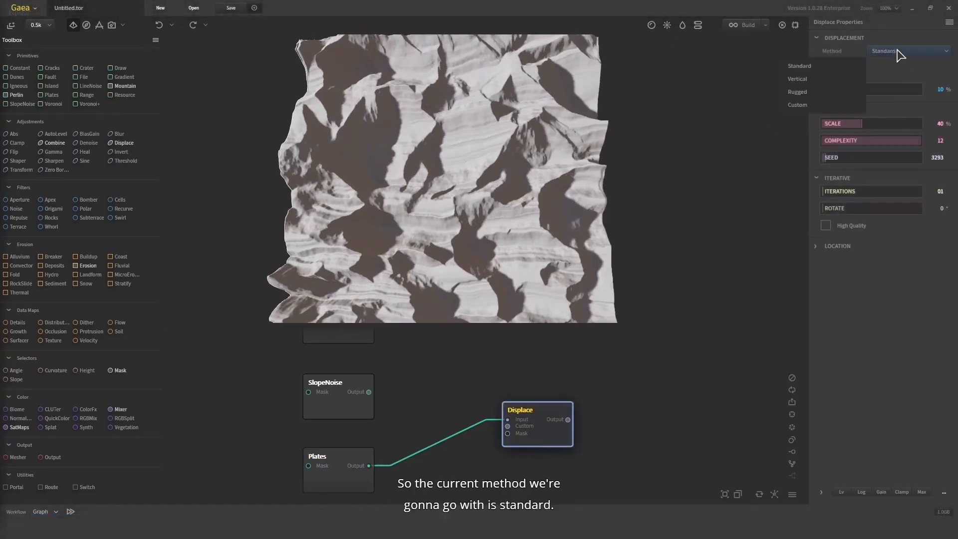
Set the Displace strength to 53%, try a noise scale of 67%, and settle on a scale of 15%
{"action": "left_click", "coordinate": [902, 88]}
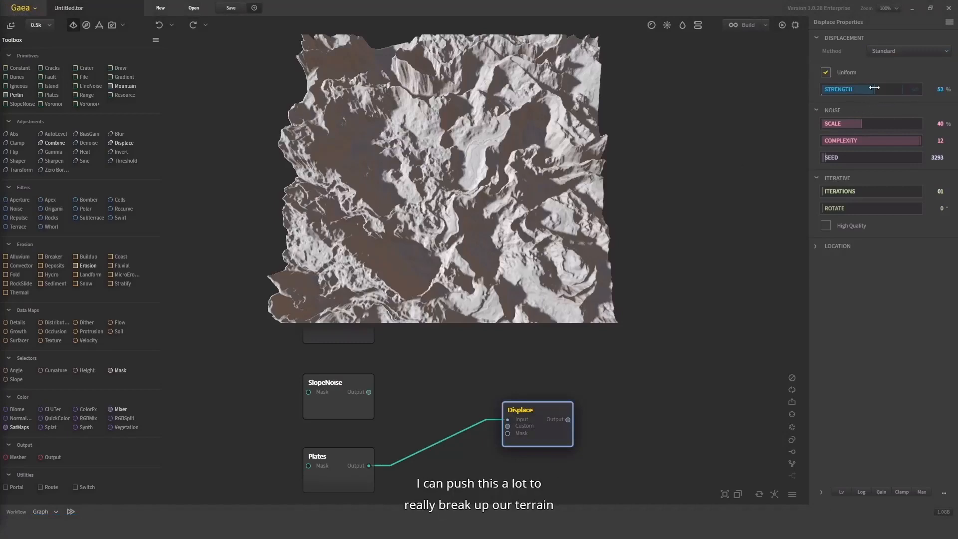
{"action": "mouse_move", "coordinate": [508, 205]}
{"action": "left_mouse_down"}
{"action": "mouse_move", "coordinate": [552, 135]}
{"action": "mouse_move", "coordinate": [505, 208]}
{"action": "left_mouse_up"}
{"action": "left_click", "coordinate": [889, 123]}
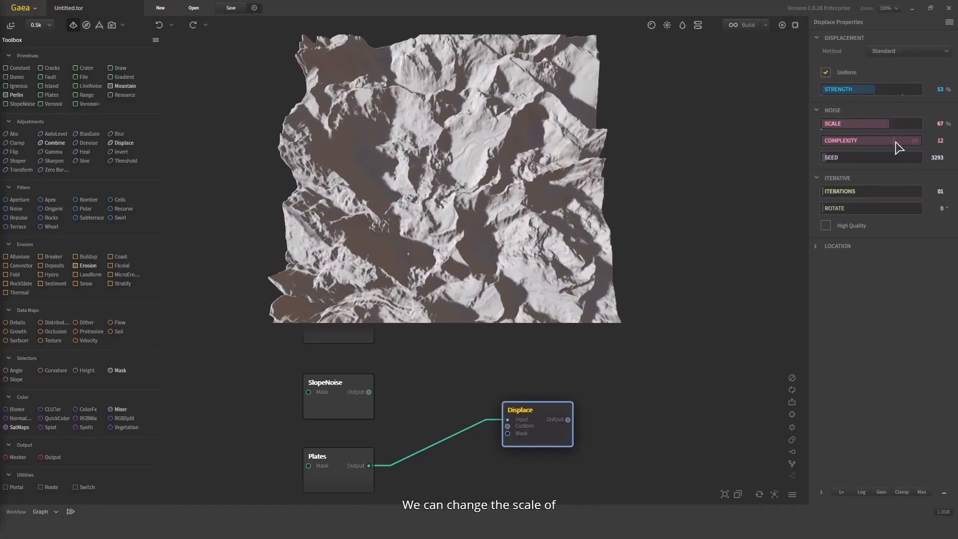
{"action": "left_click", "coordinate": [836, 124]}
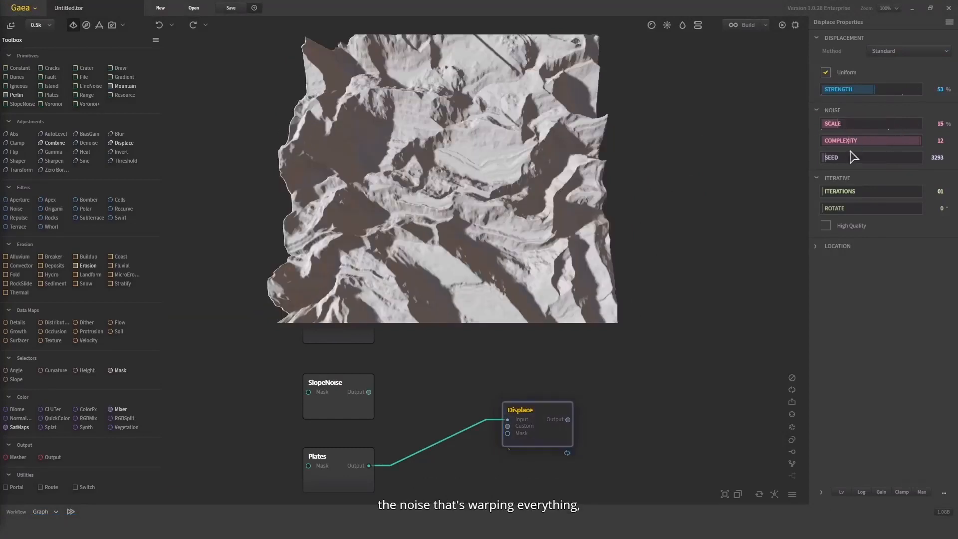
Turn on High Quality for Displace, expand its location settings and set the noise seed to 88090
{"action": "left_click", "coordinate": [843, 226]}
{"action": "left_click", "coordinate": [841, 230]}
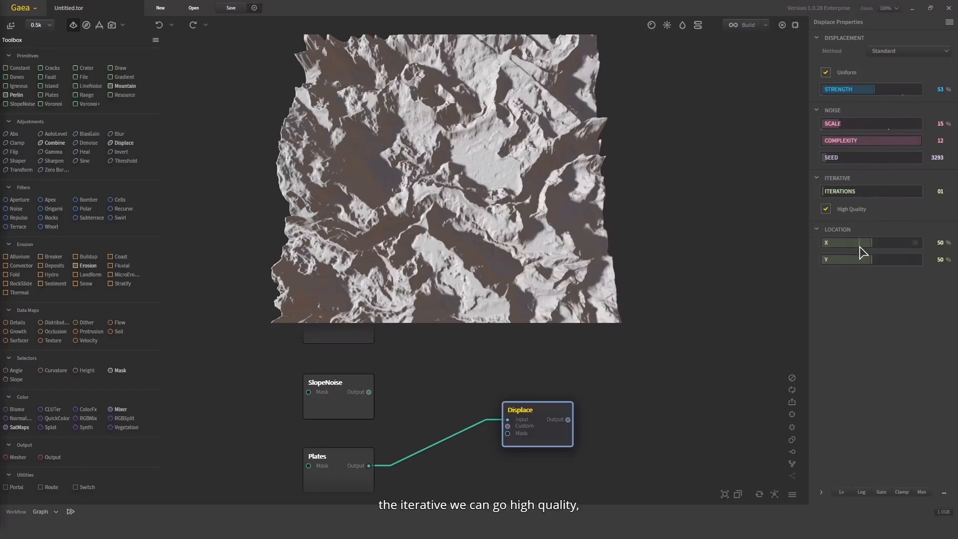
{"action": "left_click_drag", "start_coordinate": [866, 158], "coordinate": [890, 158]}
{"action": "left_click_drag", "start_coordinate": [559, 215], "coordinate": [405, 175]}
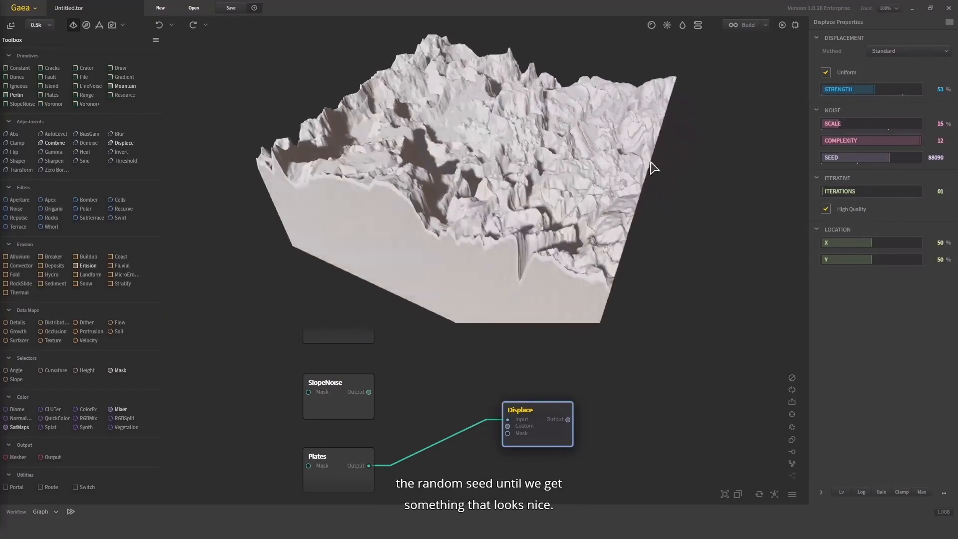
Set the Displace node's built-in clamp maximum to 34% and inspect the flattened terrain
{"action": "left_click", "coordinate": [834, 492]}
{"action": "left_click", "coordinate": [862, 487]}
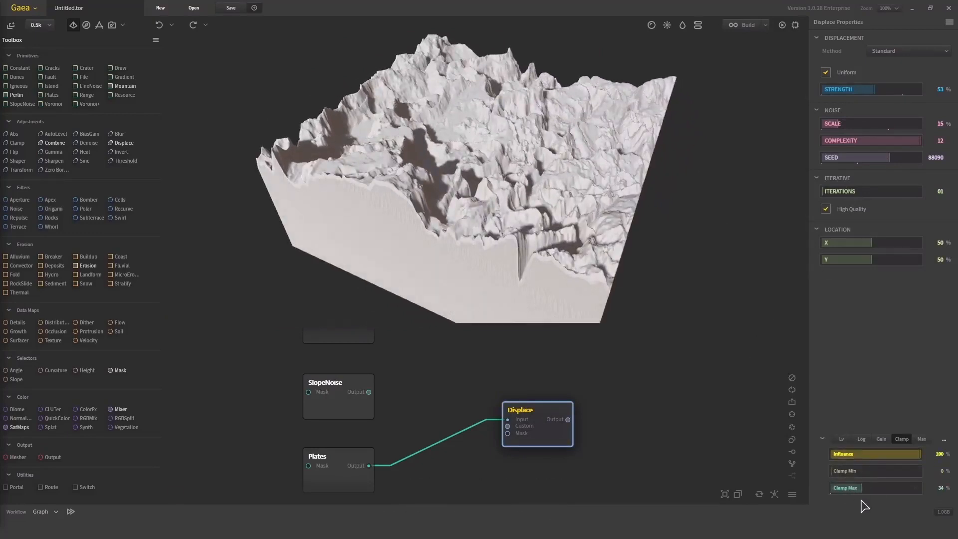
{"action": "left_click_drag", "start_coordinate": [602, 204], "coordinate": [619, 308]}
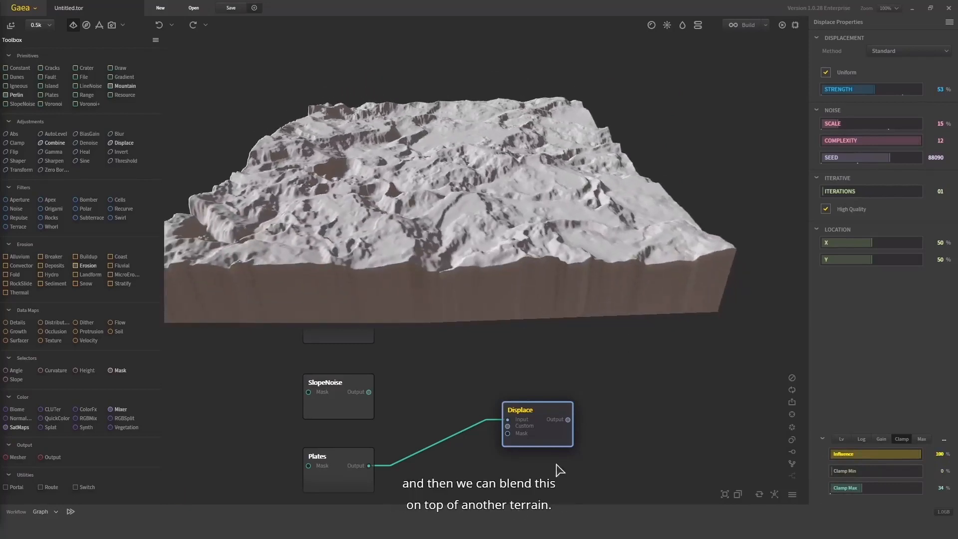
Place the Displace node below the Blur node, select both and merge their outputs into a new Combine node
{"action": "scroll", "coordinate": [559, 469], "scroll_direction": "down", "scroll_amount": 5}
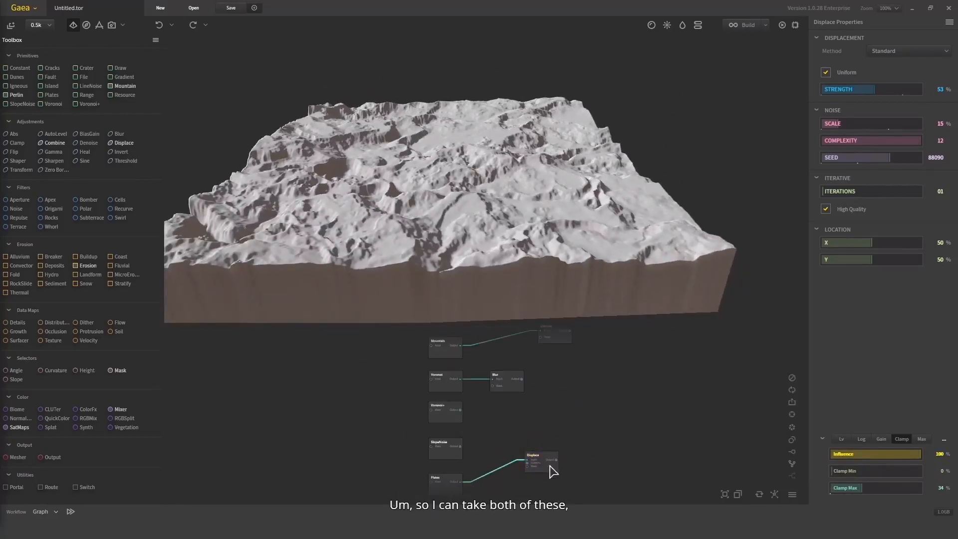
{"action": "left_click_drag", "start_coordinate": [553, 471], "coordinate": [514, 418]}
{"action": "scroll", "coordinate": [509, 374], "scroll_direction": "up", "scroll_amount": 2}
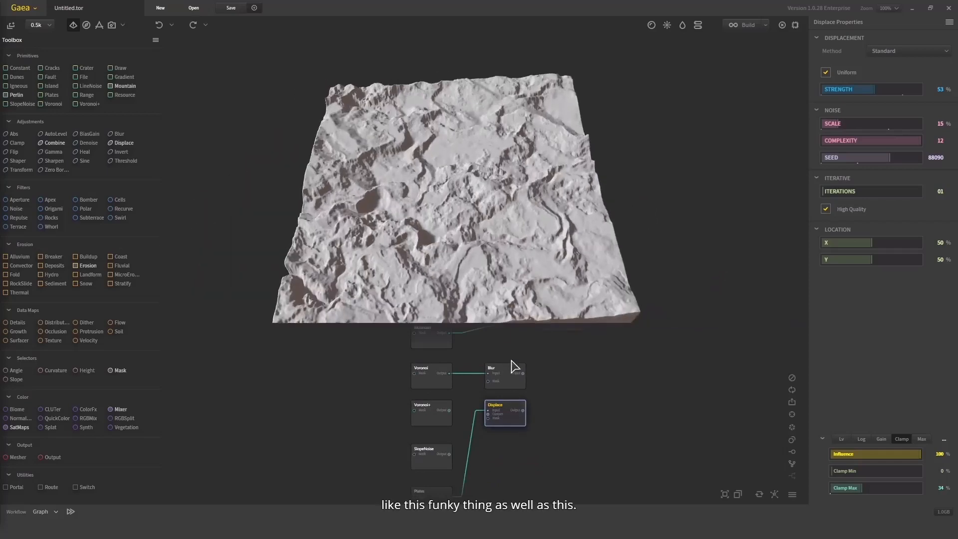
{"action": "left_click", "coordinate": [514, 382]}
{"action": "left_click", "coordinate": [509, 402]}
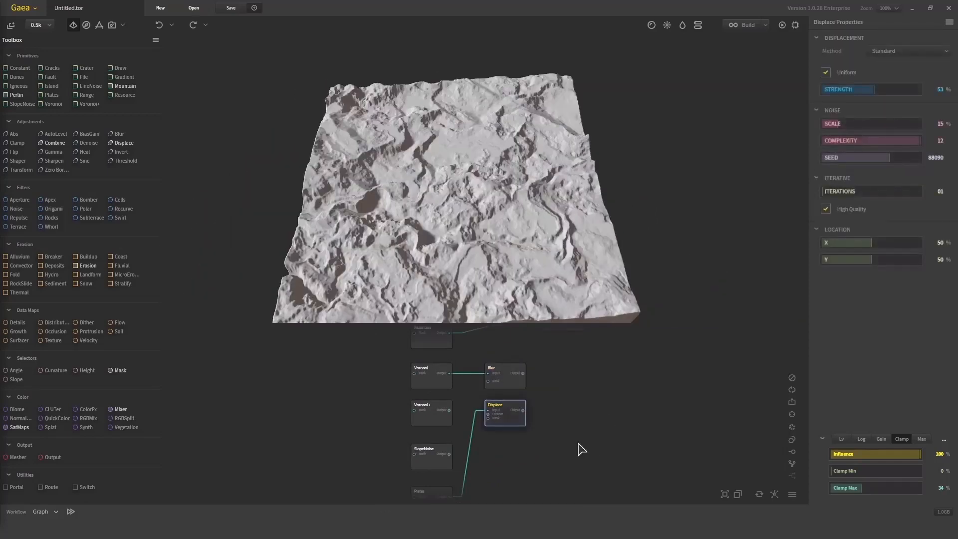
{"action": "scroll", "coordinate": [570, 444], "scroll_direction": "up", "scroll_amount": 1}
{"action": "left_click_drag", "start_coordinate": [573, 452], "coordinate": [457, 324]}
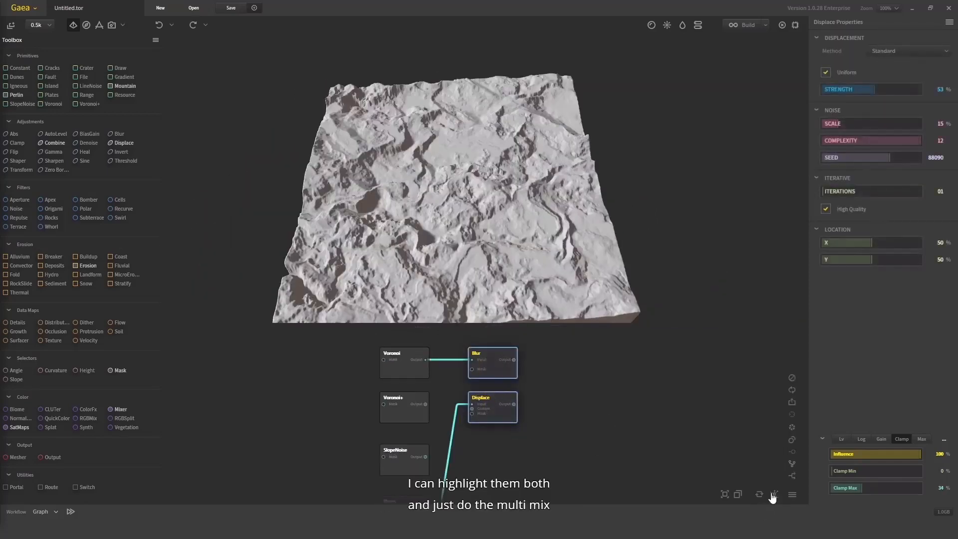
{"action": "left_click", "coordinate": [794, 477]}
{"action": "left_click", "coordinate": [580, 384]}
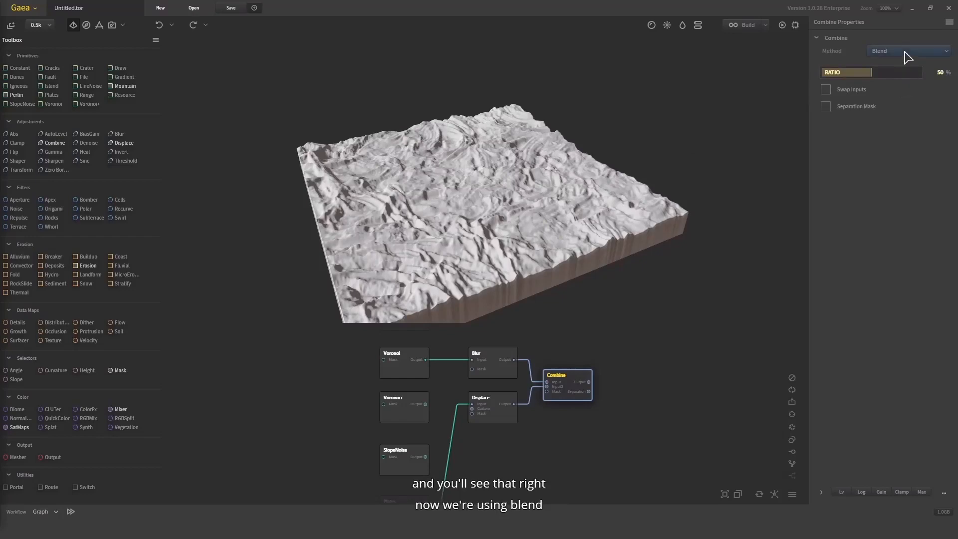
Test the Combine node's Blend ratio at 99% and 58% and inspect the blended terrain
{"action": "left_click_drag", "start_coordinate": [909, 75], "coordinate": [920, 74]}
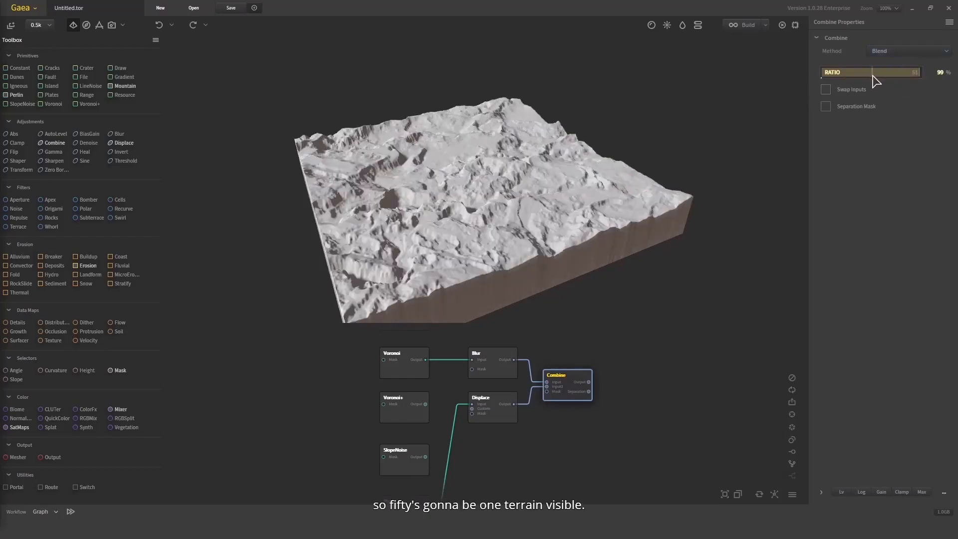
{"action": "left_click_drag", "start_coordinate": [420, 177], "coordinate": [461, 194]}
{"action": "scroll", "coordinate": [479, 424], "scroll_direction": "up", "scroll_amount": 1}
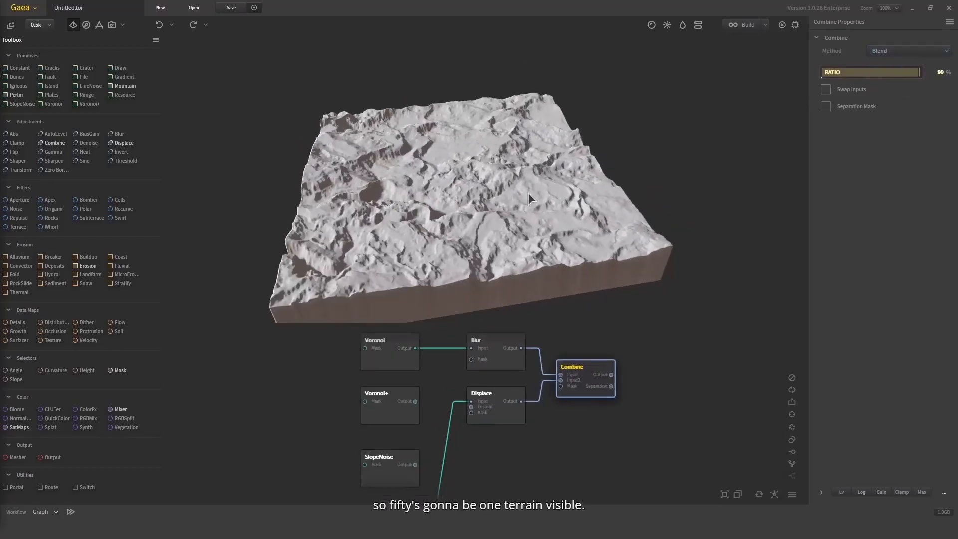
{"action": "left_click", "coordinate": [879, 74]}
{"action": "scroll", "coordinate": [664, 179], "scroll_direction": "up", "scroll_amount": 3}
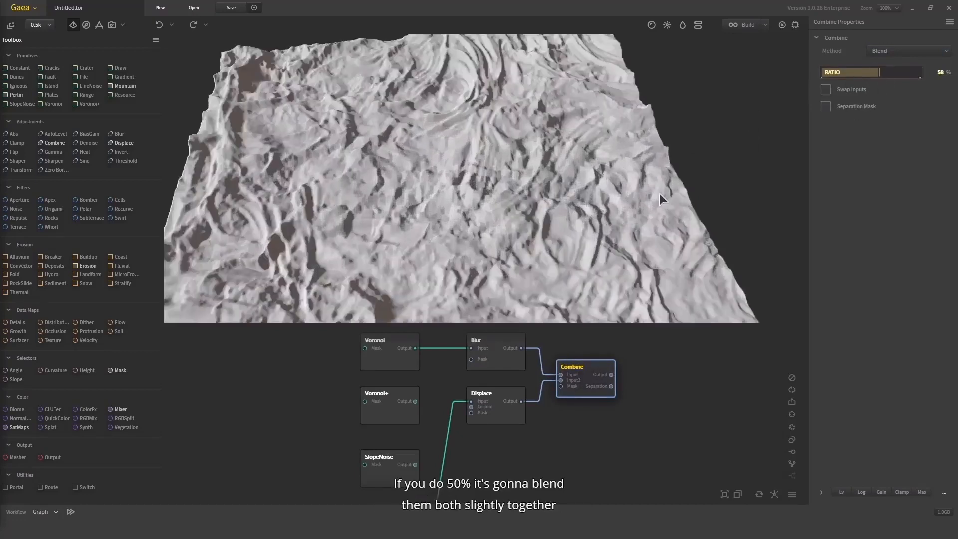
Try the Add and Min methods on the Combine node and settle on Max
{"action": "left_click", "coordinate": [878, 51]}
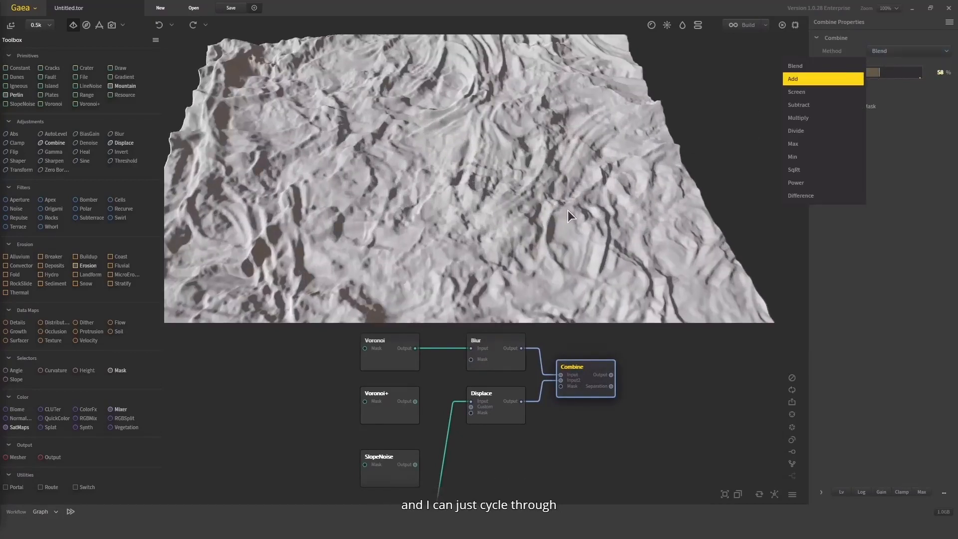
{"action": "left_click_drag", "start_coordinate": [568, 211], "coordinate": [574, 178]}
{"action": "scroll", "coordinate": [569, 180], "scroll_direction": "down", "scroll_amount": 3}
{"action": "left_click", "coordinate": [890, 51]}
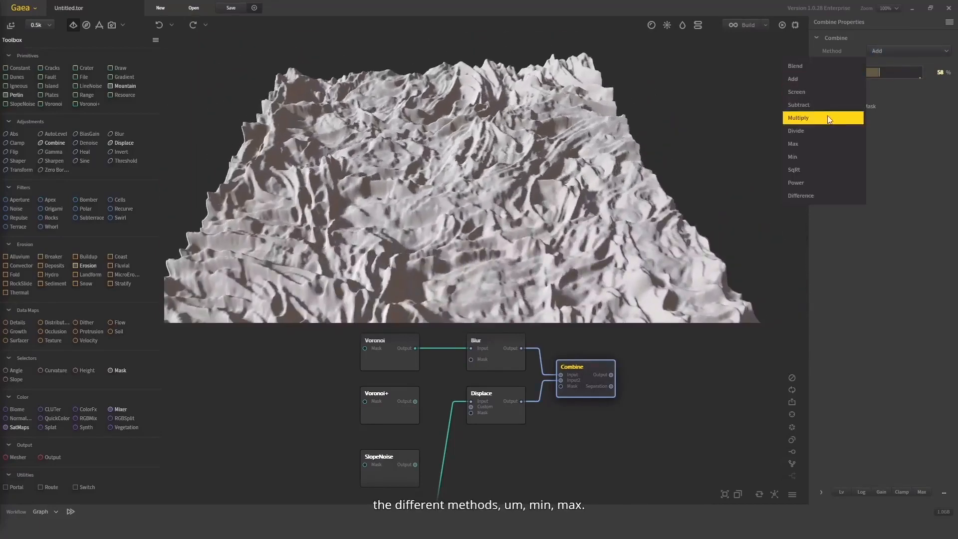
{"action": "left_click", "coordinate": [817, 155]}
{"action": "left_click", "coordinate": [894, 52]}
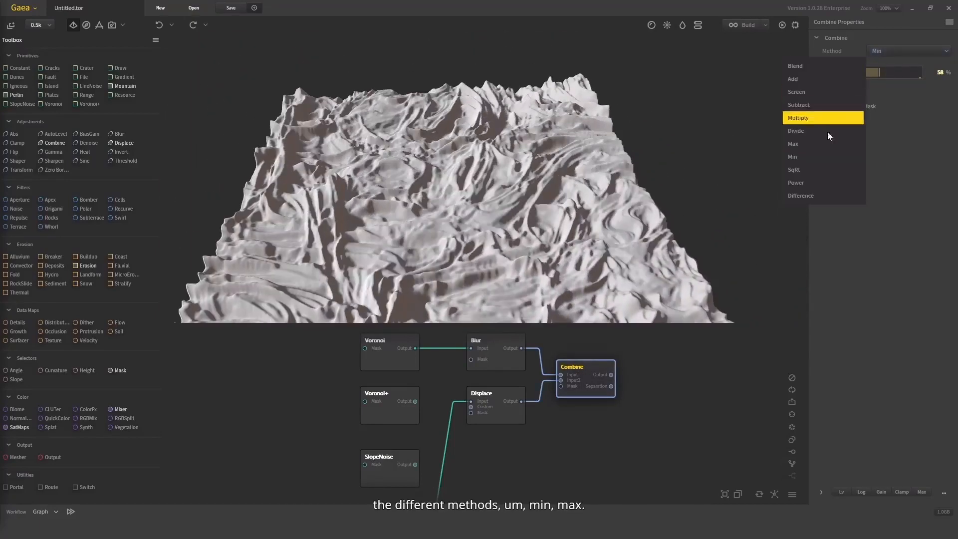
{"action": "left_click", "coordinate": [822, 145]}
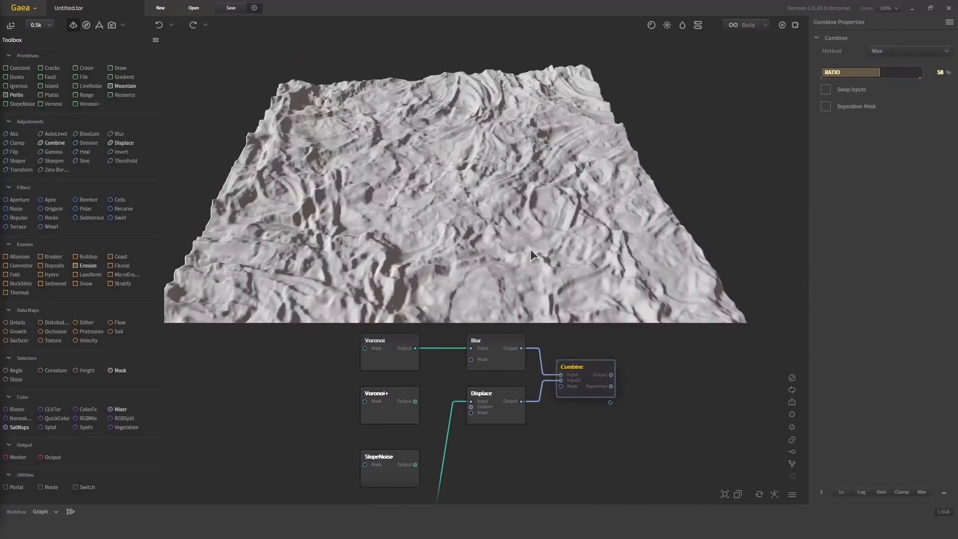
Test Combine ratios of 85% and 10%, set the ratio to 44%, and inspect the combined terrain
{"action": "left_click", "coordinate": [906, 72]}
{"action": "left_click_drag", "start_coordinate": [504, 223], "coordinate": [509, 309]}
{"action": "left_click", "coordinate": [496, 397]}
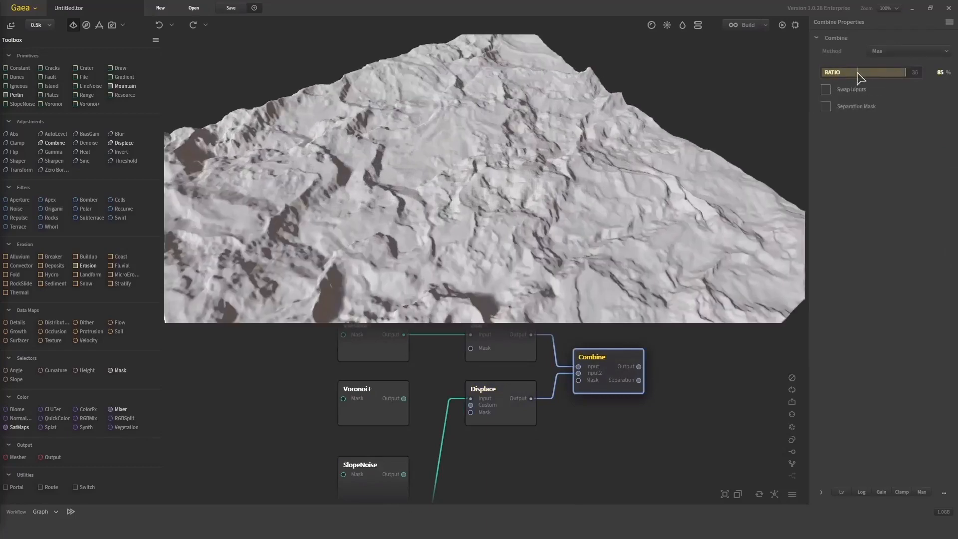
{"action": "left_click", "coordinate": [838, 74]}
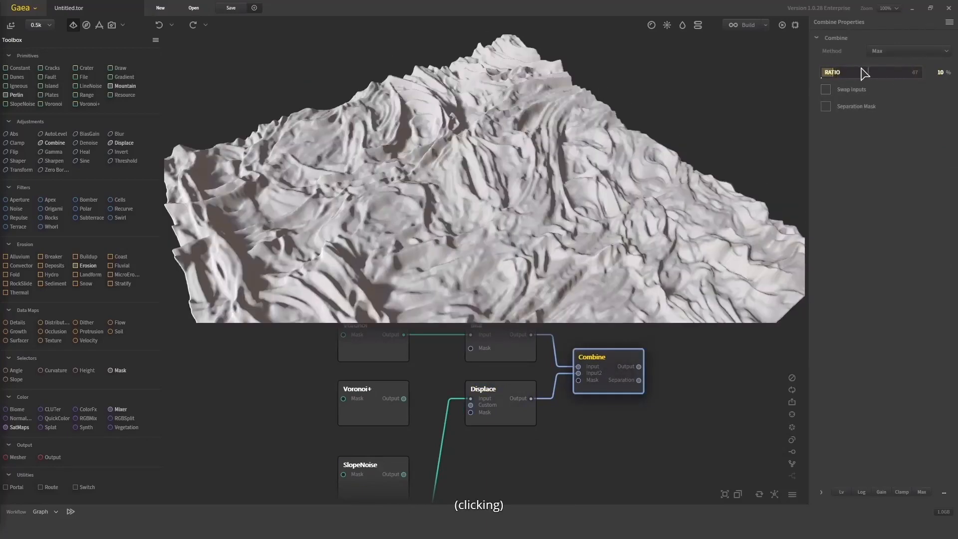
{"action": "left_click_drag", "start_coordinate": [856, 77], "coordinate": [873, 77]}
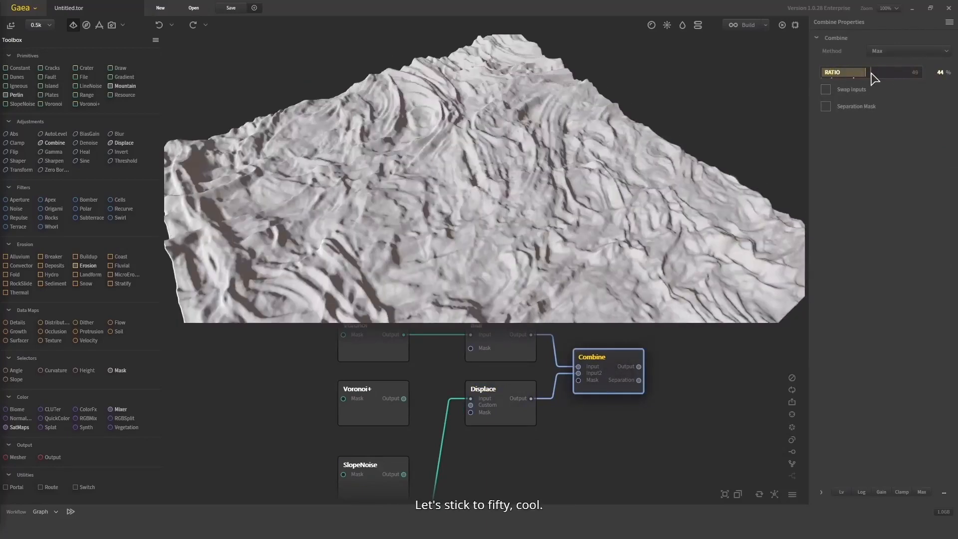
{"action": "left_click_drag", "start_coordinate": [542, 252], "coordinate": [509, 158]}
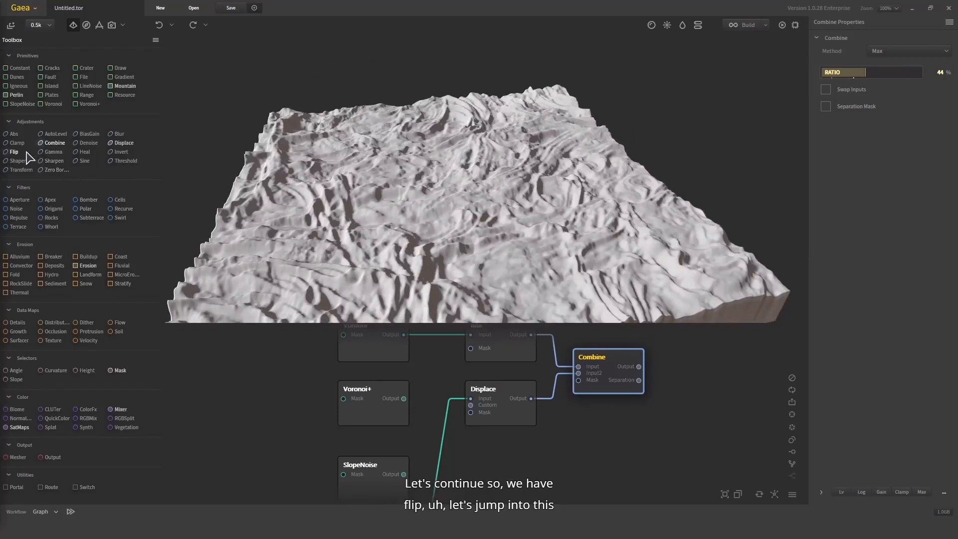
Add a Flip node beside Combine, feed it Combine's output and set its direction to Both
{"action": "left_click_drag", "start_coordinate": [27, 152], "coordinate": [210, 187]}
{"action": "left_click_drag", "start_coordinate": [577, 453], "coordinate": [578, 452]}
{"action": "left_click_drag", "start_coordinate": [648, 401], "coordinate": [562, 381]}
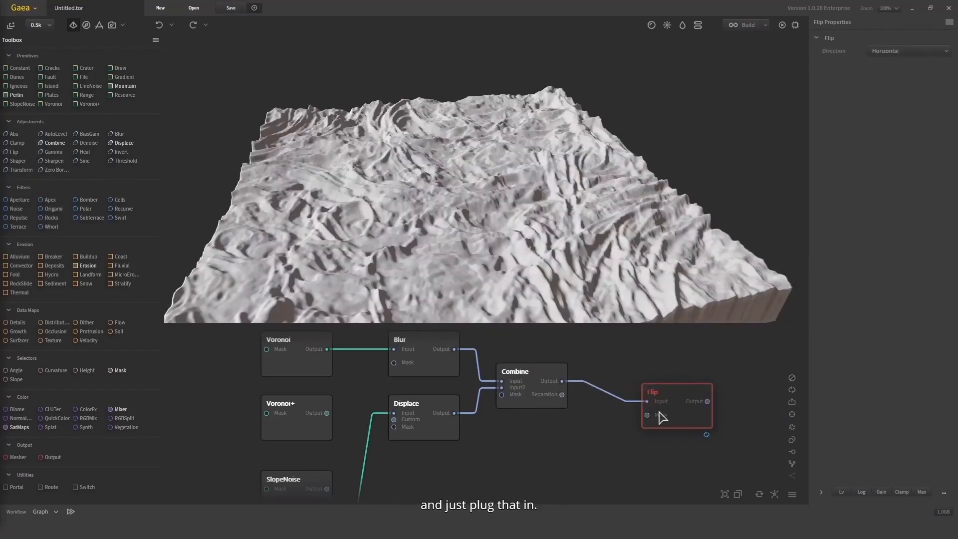
{"action": "left_click_drag", "start_coordinate": [661, 417], "coordinate": [635, 402]}
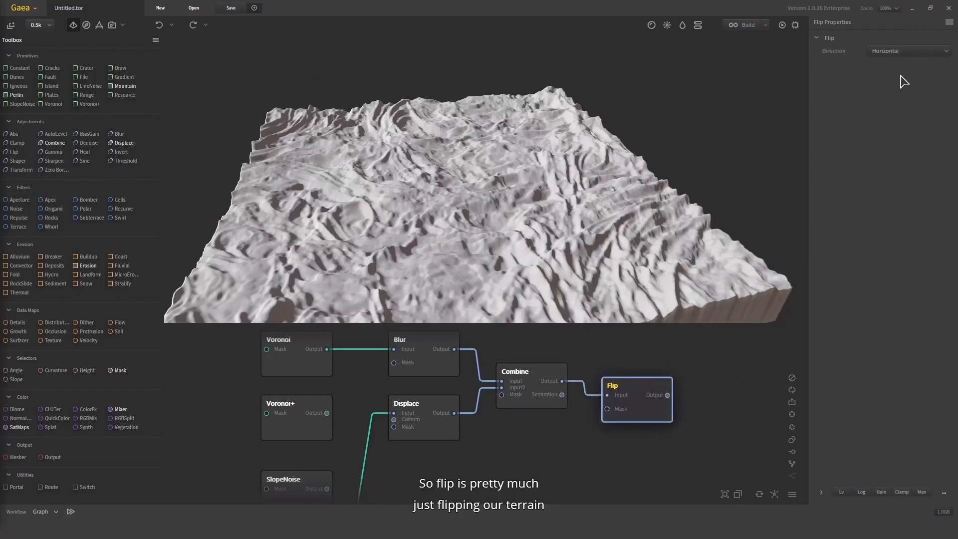
{"action": "left_click", "coordinate": [907, 52]}
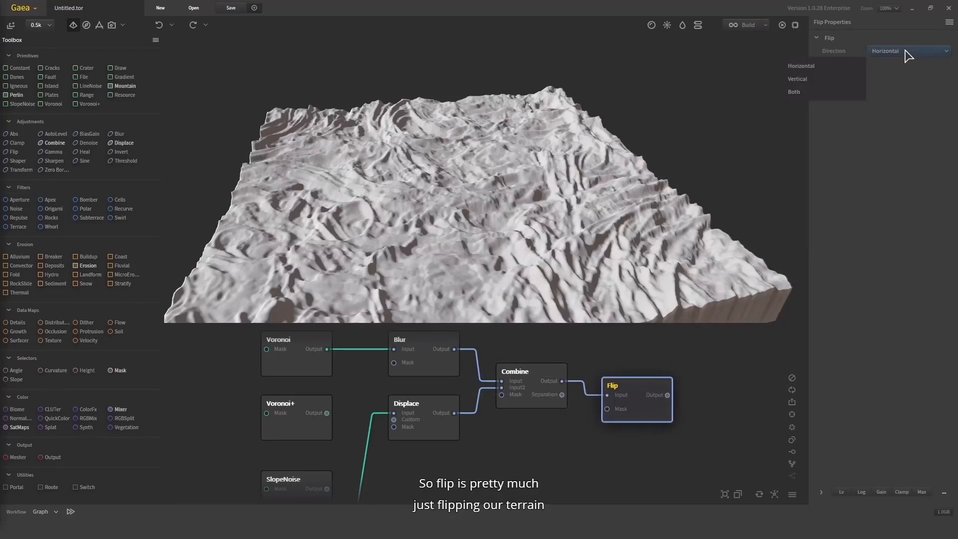
{"action": "left_click", "coordinate": [822, 91]}
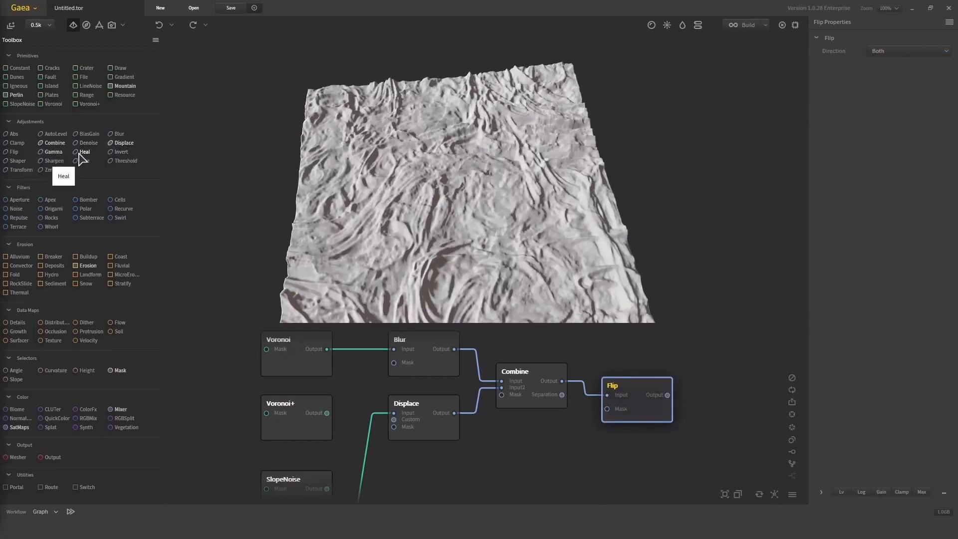
Connect an Invert node after the Flip node and inspect the inverted terrain
{"action": "left_click_drag", "start_coordinate": [120, 152], "coordinate": [688, 460]}
{"action": "left_click_drag", "start_coordinate": [684, 228], "coordinate": [632, 270]}
{"action": "scroll", "coordinate": [631, 166], "scroll_direction": "down", "scroll_amount": 5}
{"action": "scroll", "coordinate": [535, 206], "scroll_direction": "up", "scroll_amount": 5}
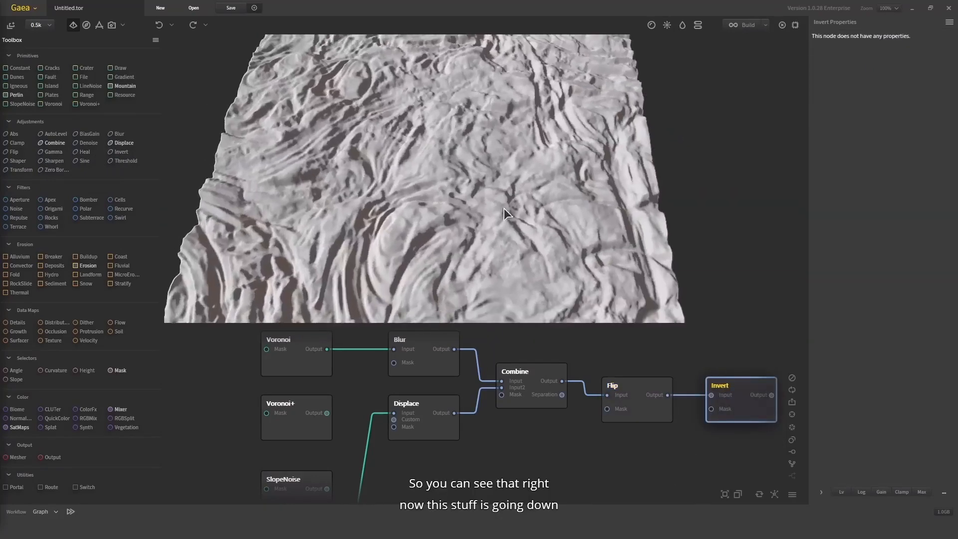
{"action": "left_click_drag", "start_coordinate": [404, 280], "coordinate": [439, 220]}
{"action": "left_click_drag", "start_coordinate": [487, 130], "coordinate": [912, 182]}
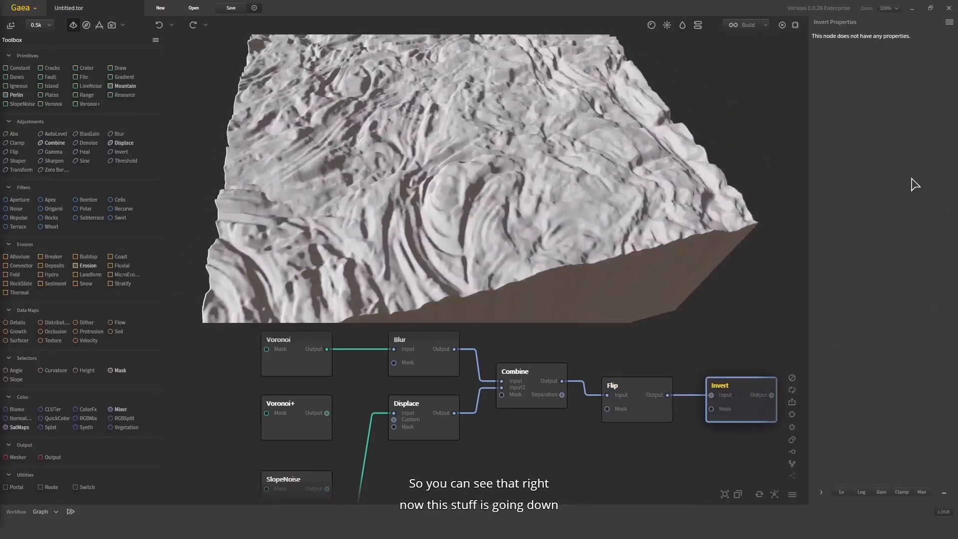
Compare the terrain at the Flip and Invert nodes, delete the Invert node and return to Flip
{"action": "left_click", "coordinate": [624, 404]}
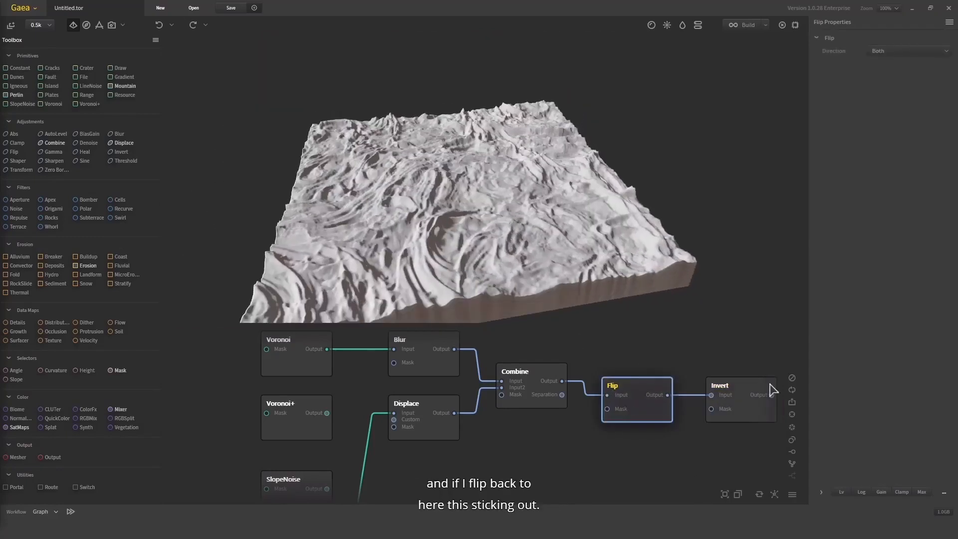
{"action": "left_click", "coordinate": [737, 403]}
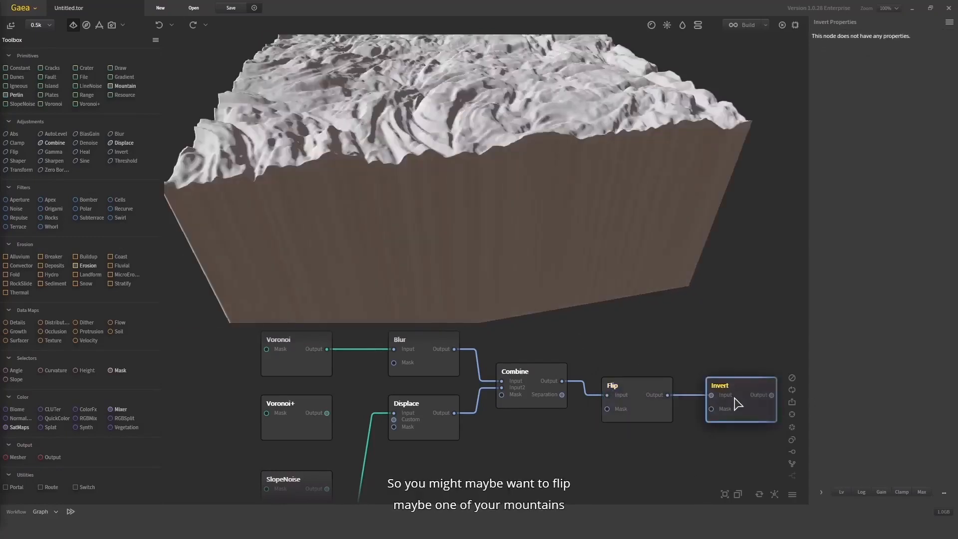
{"action": "key", "text": "Delete"}
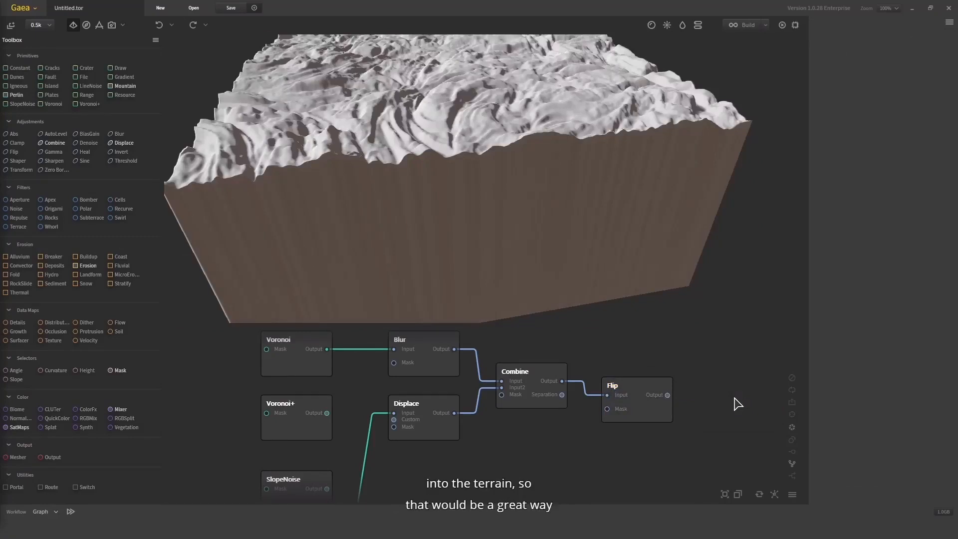
{"action": "left_click", "coordinate": [658, 422]}
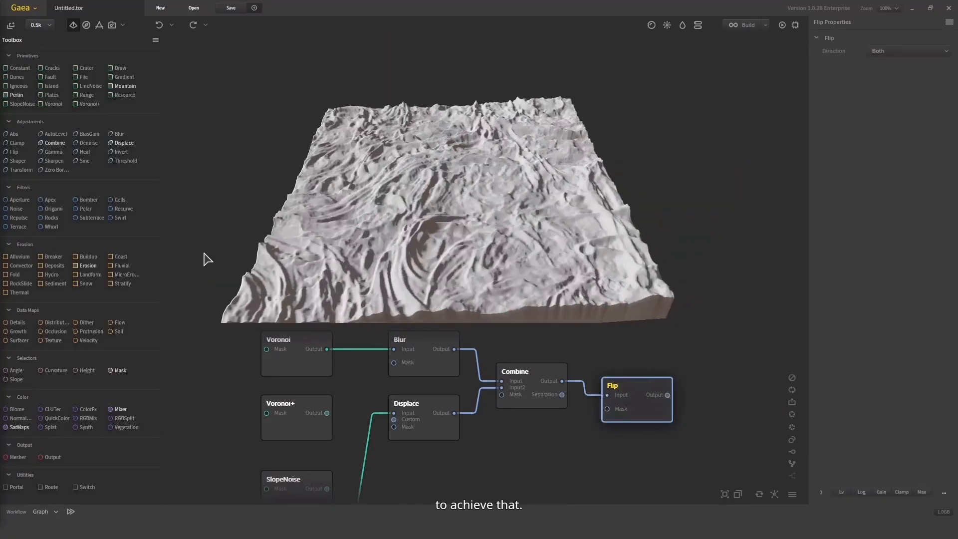
Add a Heal node beside Flip and connect Flip's output to its input
{"action": "left_click_drag", "start_coordinate": [84, 151], "coordinate": [603, 369]}
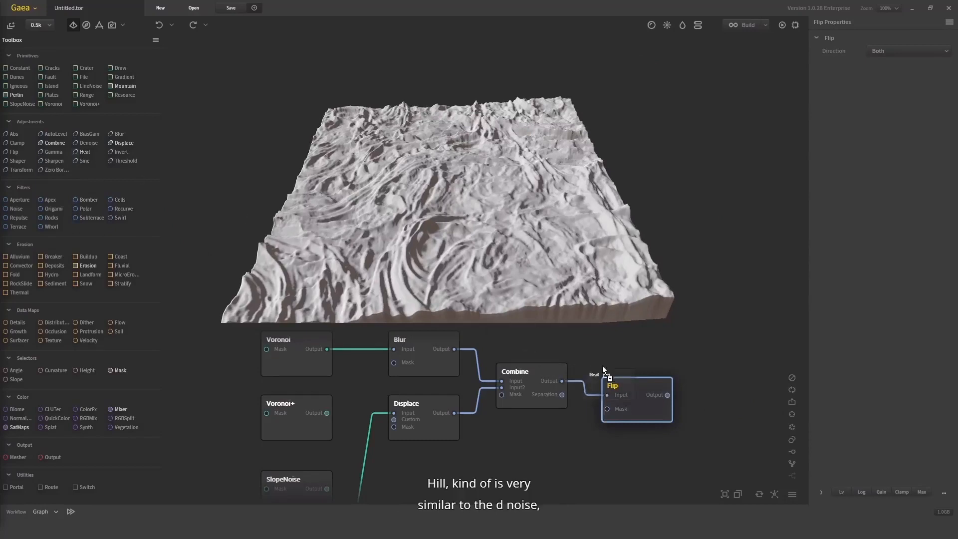
{"action": "left_click_drag", "start_coordinate": [704, 424], "coordinate": [699, 424]}
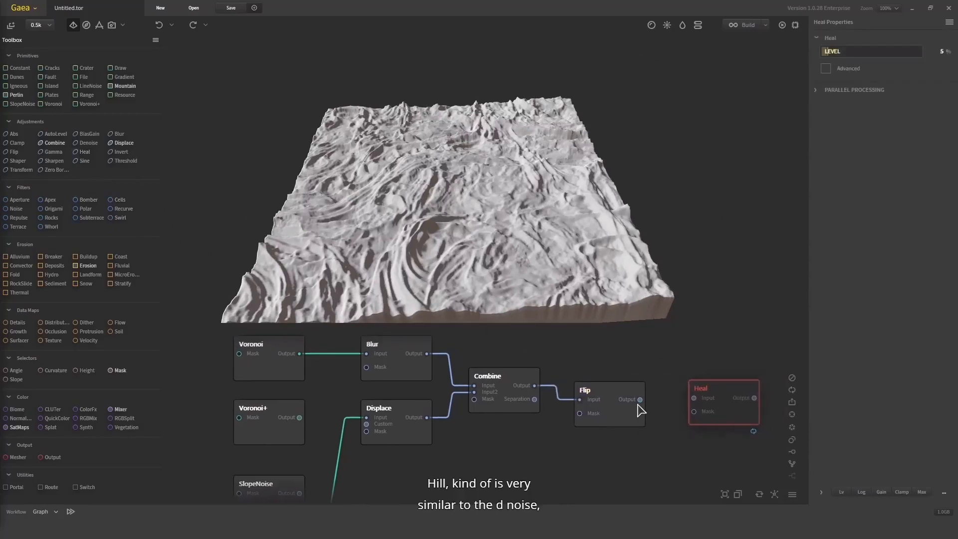
{"action": "mouse_move", "coordinate": [640, 399]}
{"action": "left_mouse_down"}
{"action": "mouse_move", "coordinate": [704, 400]}
{"action": "mouse_move", "coordinate": [696, 399]}
{"action": "left_mouse_up"}
{"action": "mouse_move", "coordinate": [733, 392]}
{"action": "left_mouse_down"}
{"action": "mouse_move", "coordinate": [661, 414]}
{"action": "mouse_move", "coordinate": [641, 400]}
{"action": "left_mouse_up"}
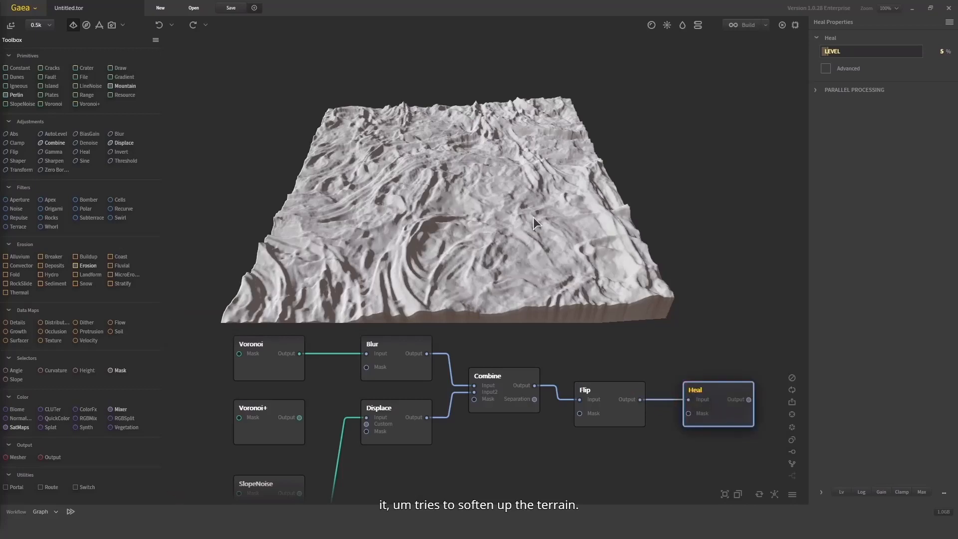
Examine the healed terrain from several angles and compare it with the Flip node's terrain
{"action": "left_click_drag", "start_coordinate": [534, 217], "coordinate": [550, 202]}
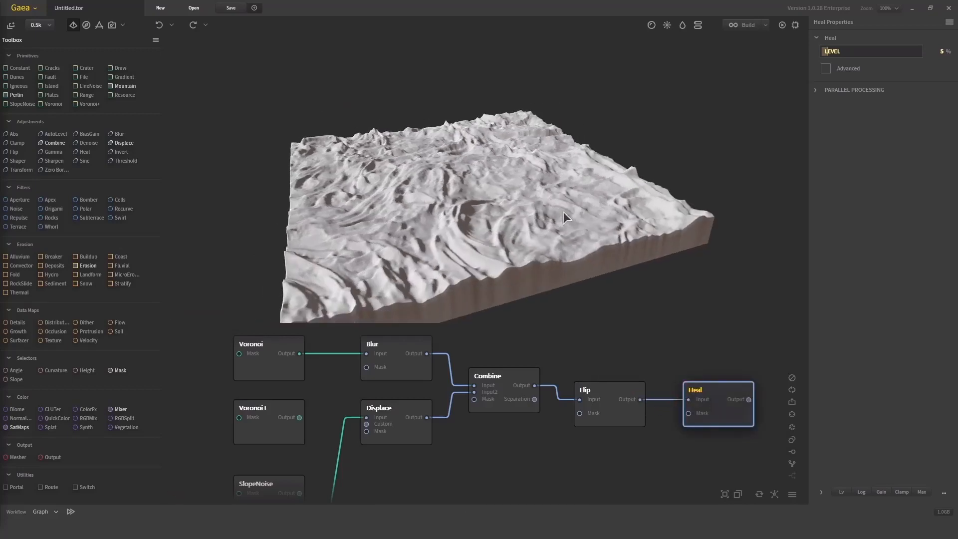
{"action": "left_click_drag", "start_coordinate": [619, 158], "coordinate": [669, 298]}
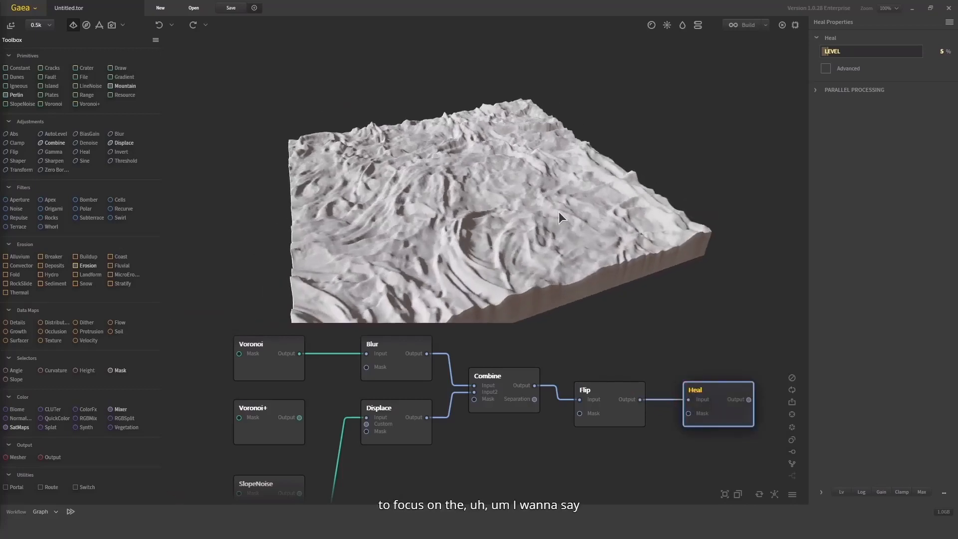
{"action": "scroll", "coordinate": [559, 212], "scroll_direction": "up", "scroll_amount": 3}
{"action": "left_click_drag", "start_coordinate": [559, 212], "coordinate": [571, 348]}
{"action": "left_click", "coordinate": [619, 388]}
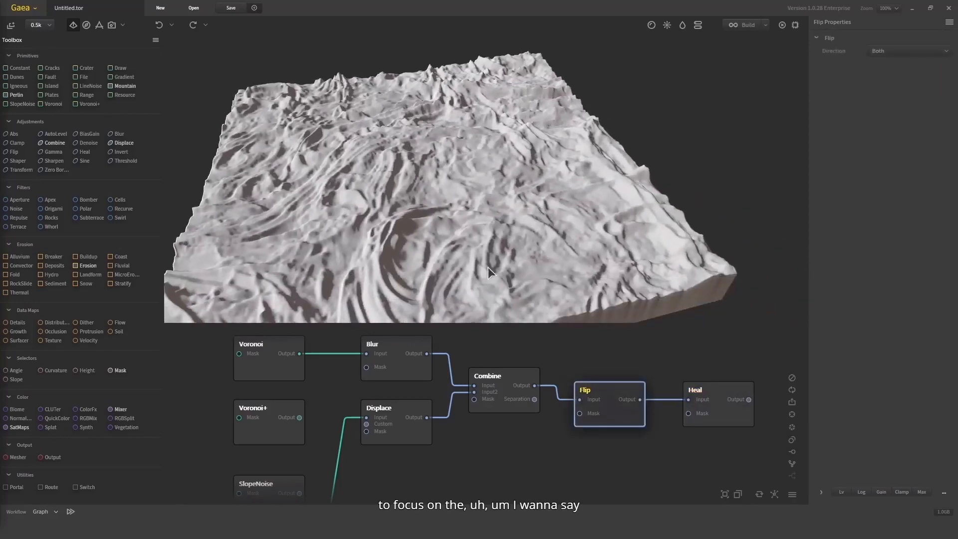
Test the Heal node's level at 27%, set it to 60% and inspect the softened terrain up close
{"action": "left_click", "coordinate": [728, 403]}
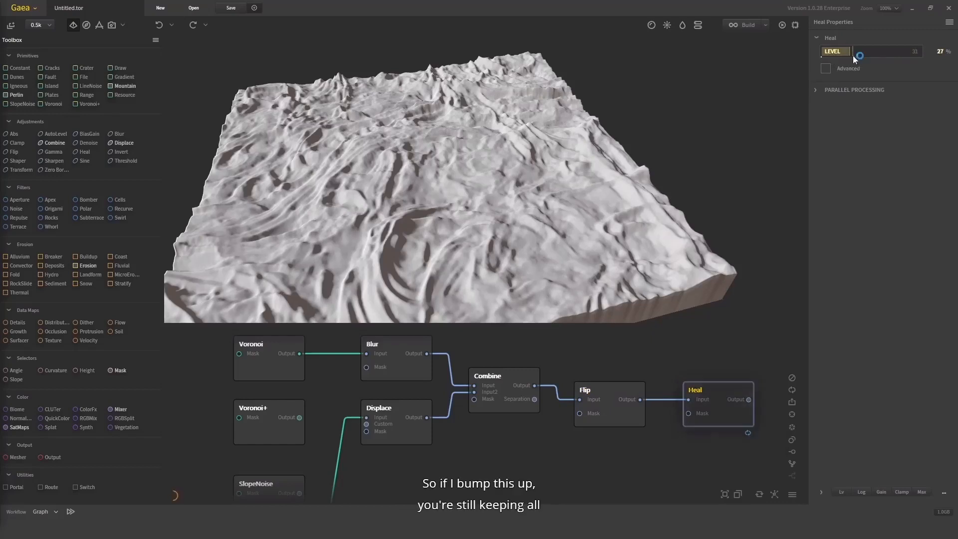
{"action": "mouse_move", "coordinate": [609, 230]}
{"action": "left_mouse_down"}
{"action": "mouse_move", "coordinate": [593, 193]}
{"action": "mouse_move", "coordinate": [431, 198]}
{"action": "left_mouse_up"}
{"action": "left_click", "coordinate": [881, 51]}
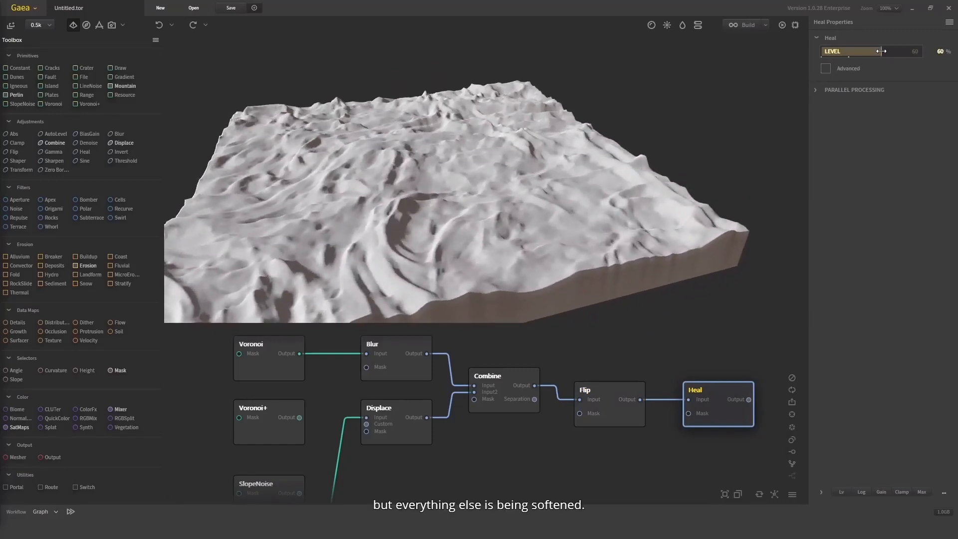
{"action": "left_click_drag", "start_coordinate": [764, 118], "coordinate": [498, 134]}
{"action": "scroll", "coordinate": [501, 134], "scroll_direction": "up", "scroll_amount": 3}
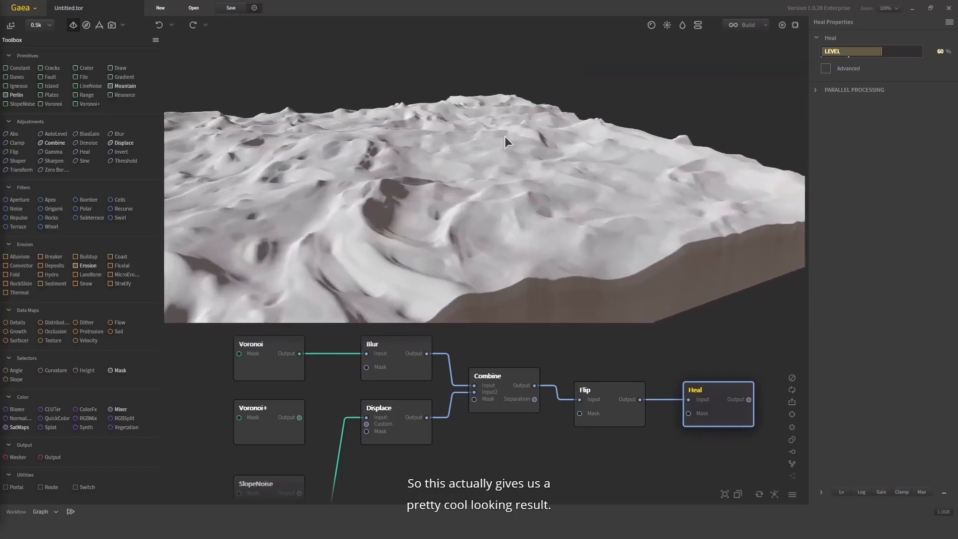
Enable the Heal node's advanced settings, test 12 iterations and settle on 3
{"action": "left_click", "coordinate": [827, 69]}
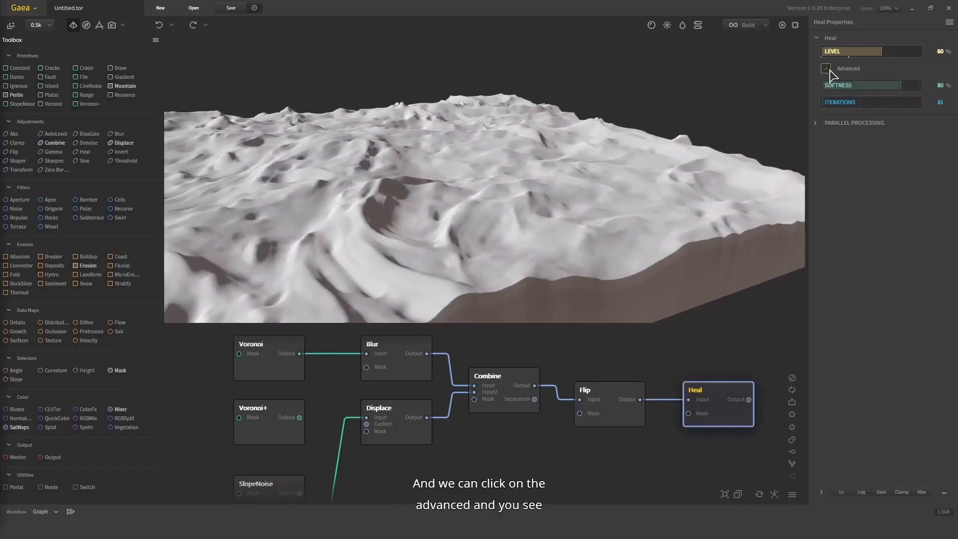
{"action": "left_click", "coordinate": [830, 70]}
{"action": "left_click", "coordinate": [830, 69]}
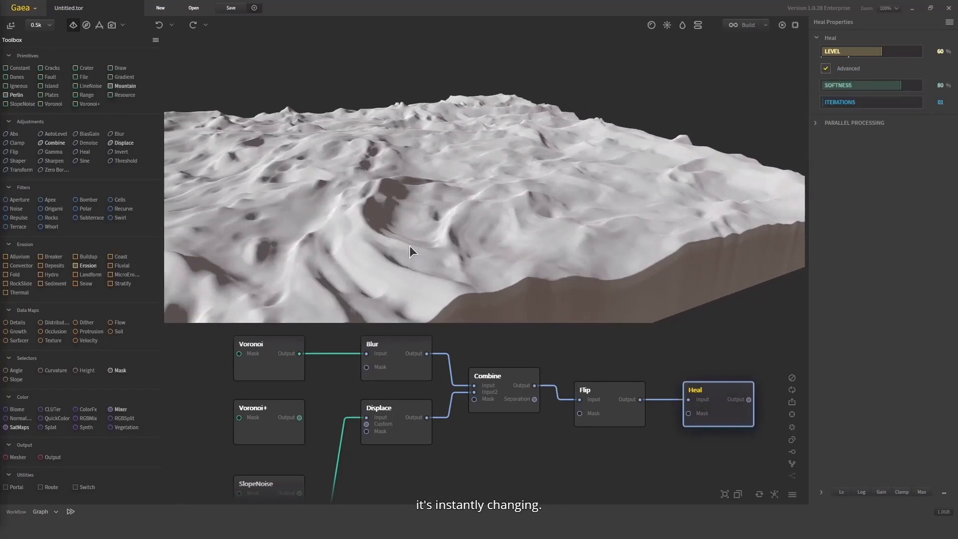
{"action": "left_click", "coordinate": [862, 103]}
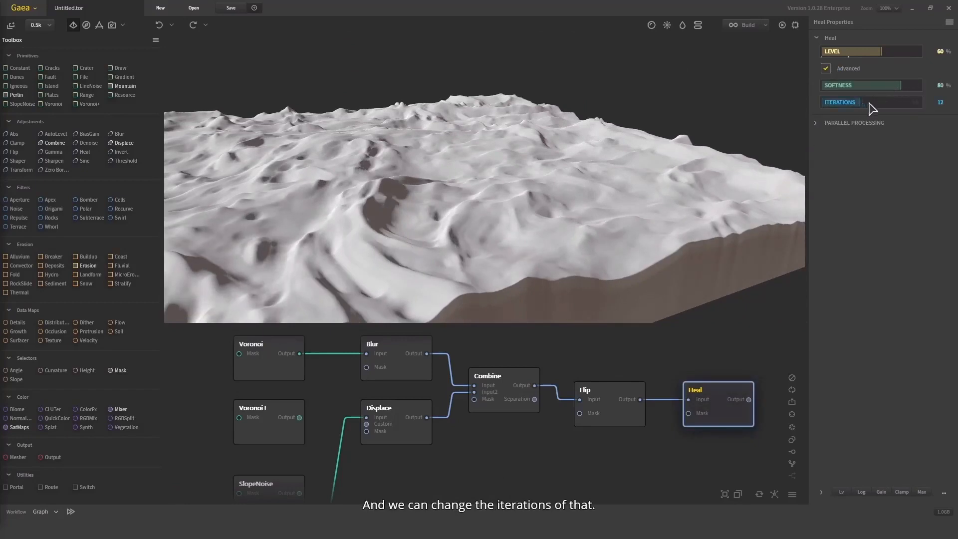
{"action": "left_click_drag", "start_coordinate": [696, 133], "coordinate": [657, 175]}
{"action": "scroll", "coordinate": [666, 157], "scroll_direction": "down", "scroll_amount": 5}
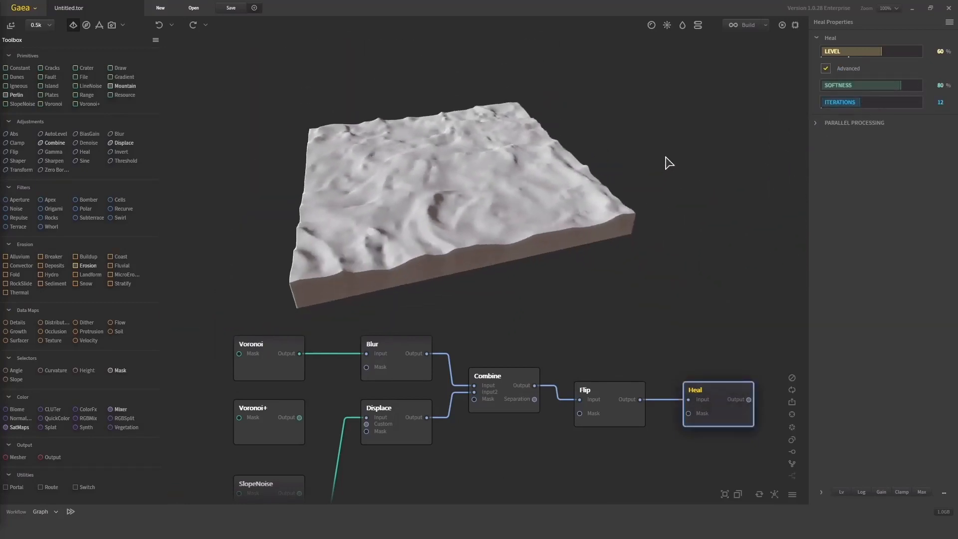
{"action": "left_click_drag", "start_coordinate": [877, 103], "coordinate": [832, 102]}
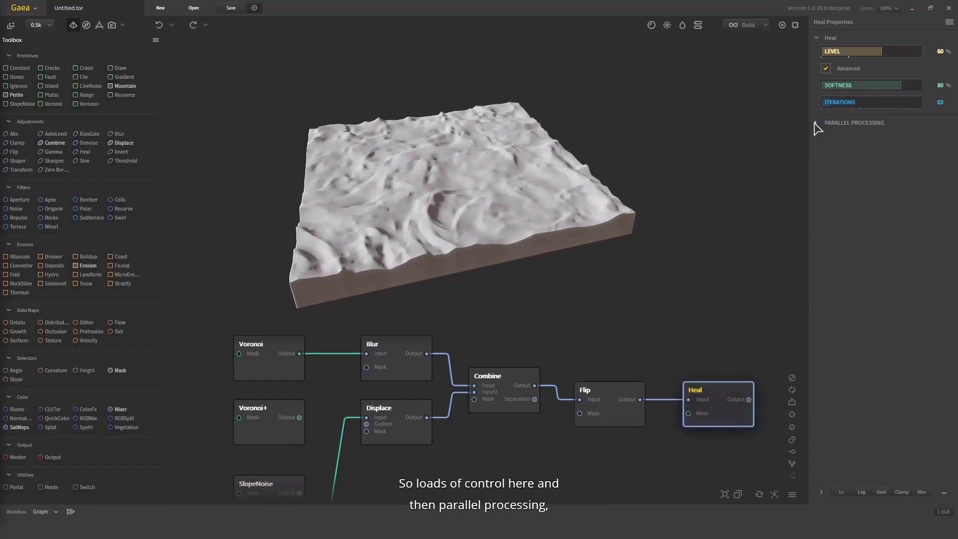
Review the Heal node's parallel processing chunk sizes, set Edge Blending to 50% and inspect the terrain
{"action": "left_click", "coordinate": [816, 123]}
{"action": "left_click", "coordinate": [902, 152]}
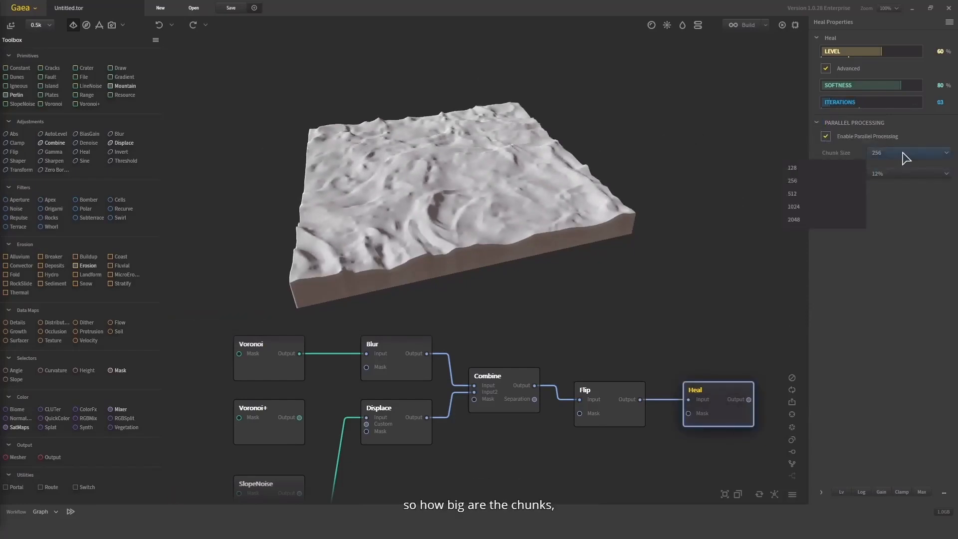
{"action": "left_click", "coordinate": [903, 159]}
{"action": "left_click", "coordinate": [894, 174]}
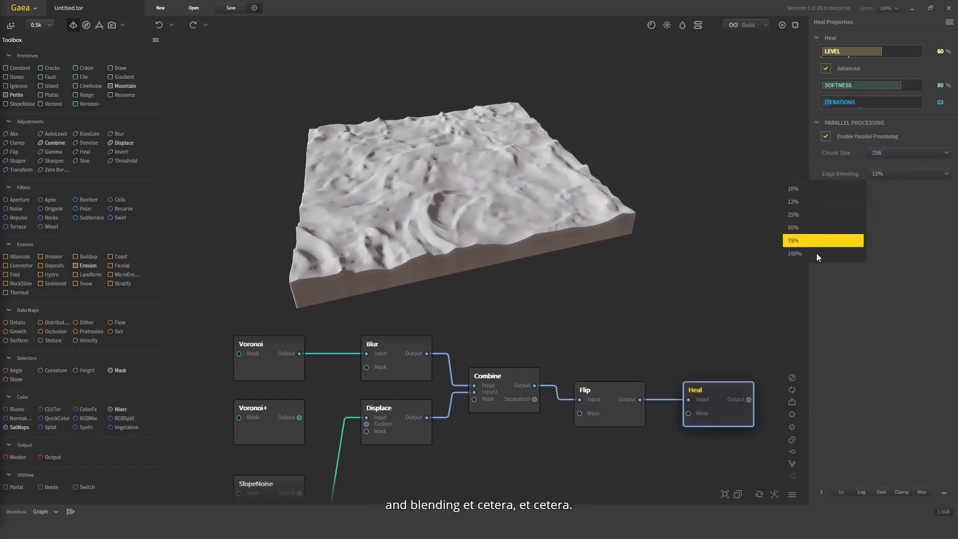
{"action": "left_click", "coordinate": [816, 229]}
{"action": "left_click_drag", "start_coordinate": [558, 206], "coordinate": [599, 281]}
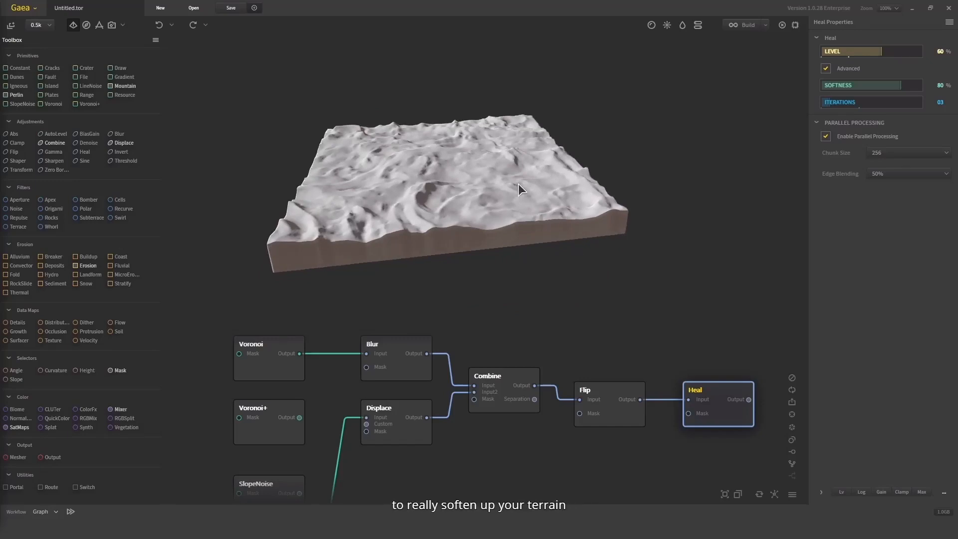
{"action": "left_click_drag", "start_coordinate": [519, 184], "coordinate": [513, 287]}
{"action": "scroll", "coordinate": [541, 205], "scroll_direction": "up", "scroll_amount": 3}
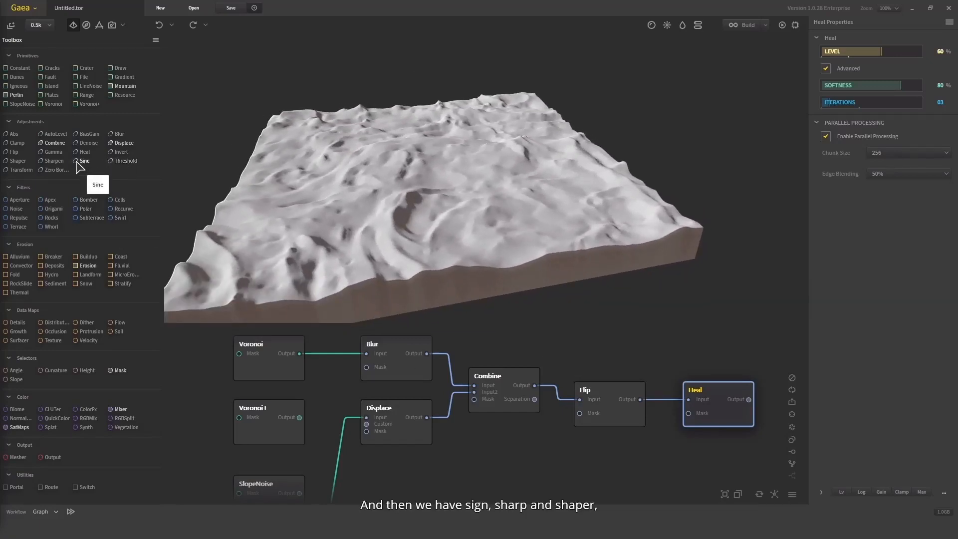
Add unconnected Shaper, Sharpen and Sine nodes in a column below the Heal node
{"action": "left_click_drag", "start_coordinate": [17, 161], "coordinate": [659, 429]}
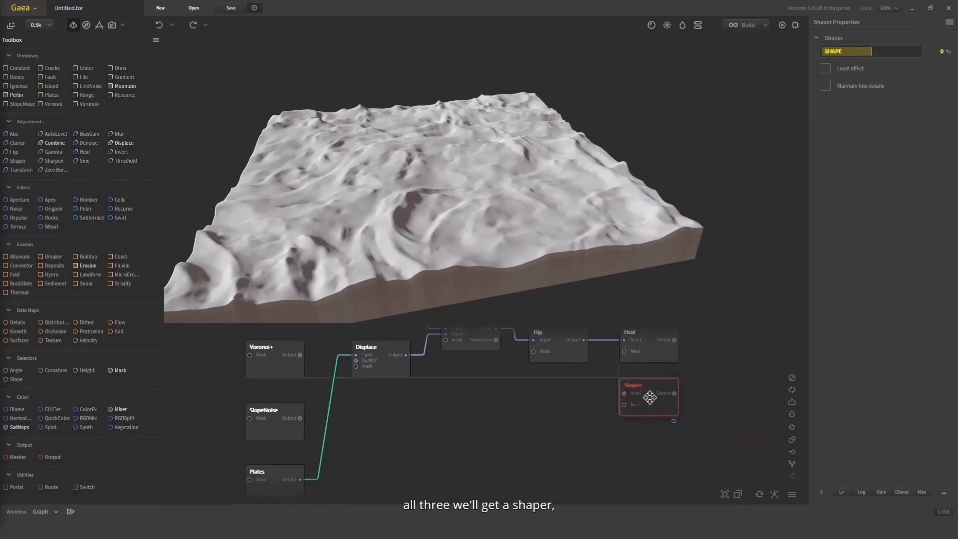
{"action": "left_click_drag", "start_coordinate": [54, 161], "coordinate": [668, 456]}
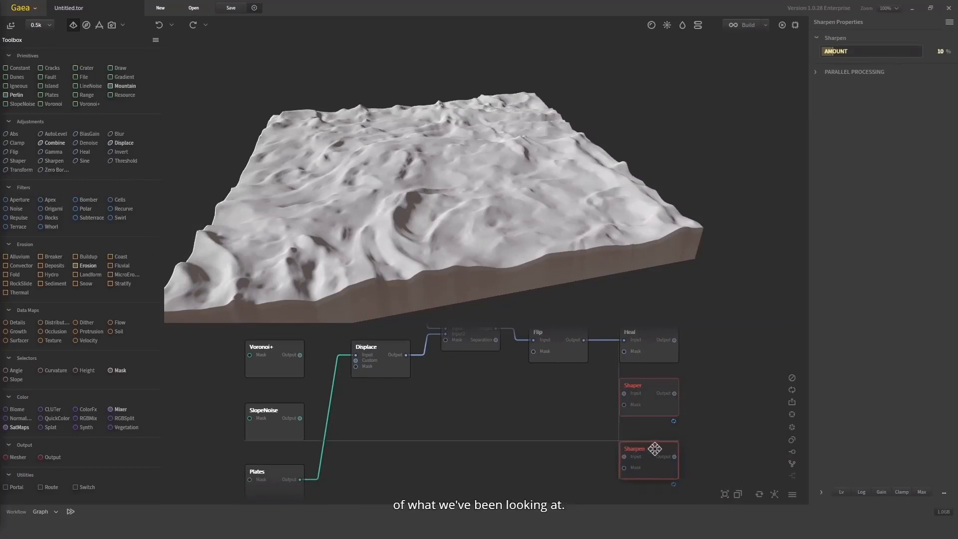
{"action": "left_click_drag", "start_coordinate": [82, 162], "coordinate": [668, 484]}
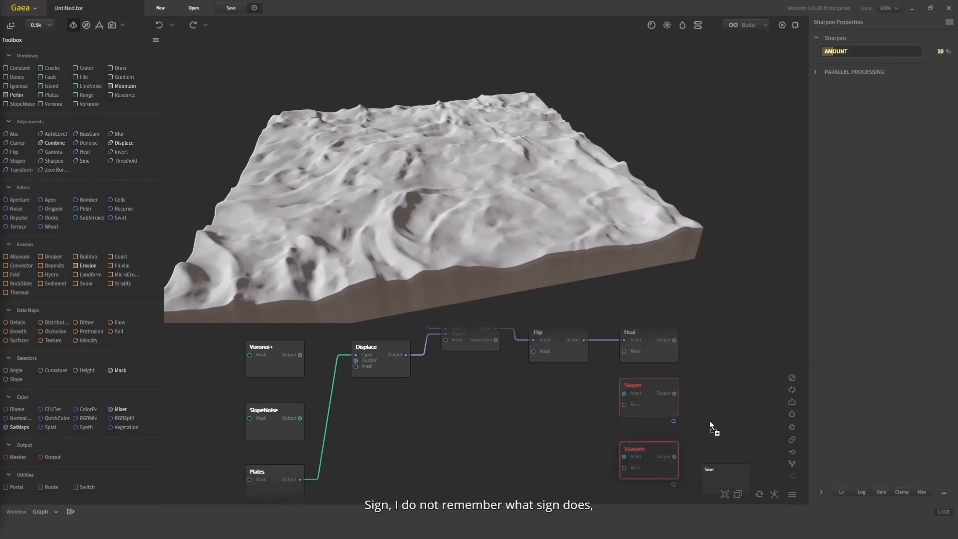
{"action": "left_click_drag", "start_coordinate": [697, 363], "coordinate": [615, 434]}
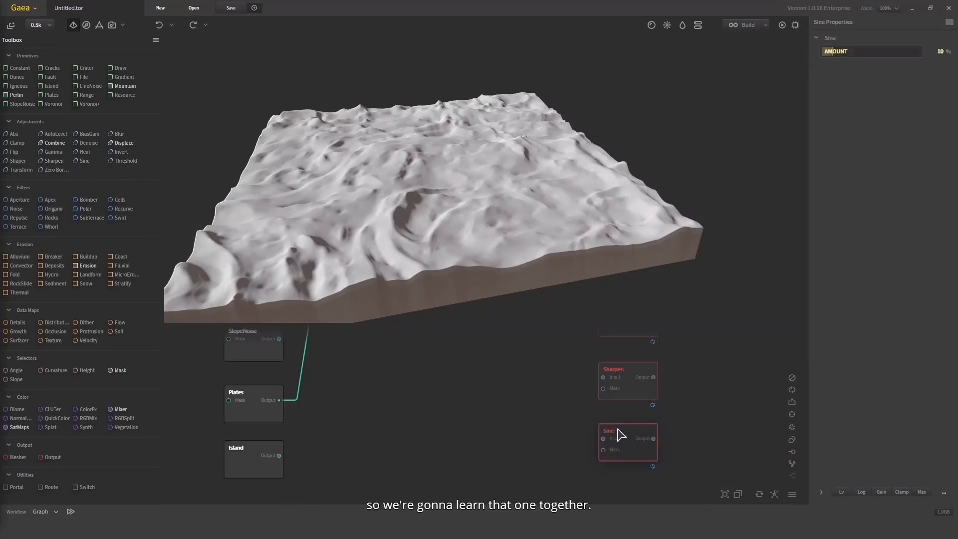
Add unconnected Transform and Zero Borders nodes below the Sine node
{"action": "left_click_drag", "start_coordinate": [21, 170], "coordinate": [606, 413]}
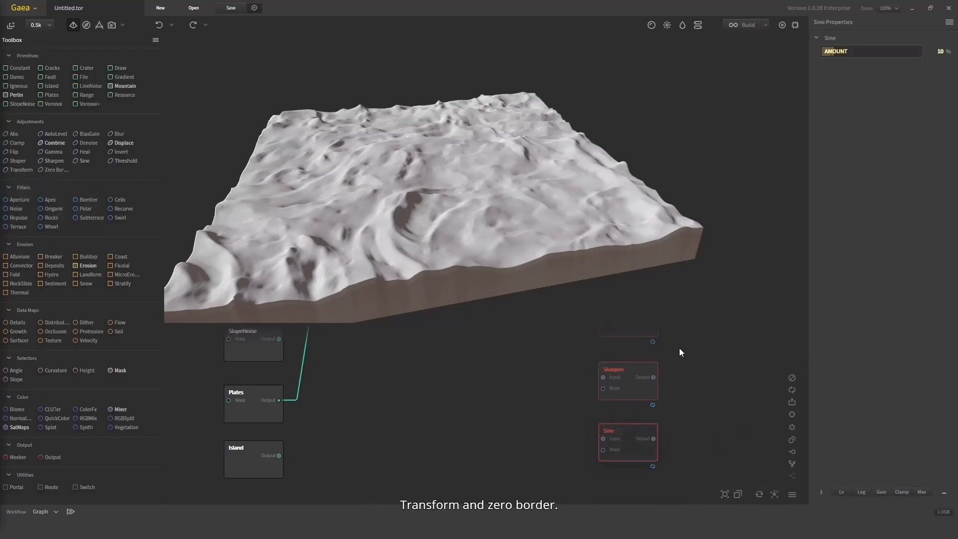
{"action": "left_click_drag", "start_coordinate": [680, 351], "coordinate": [594, 356]}
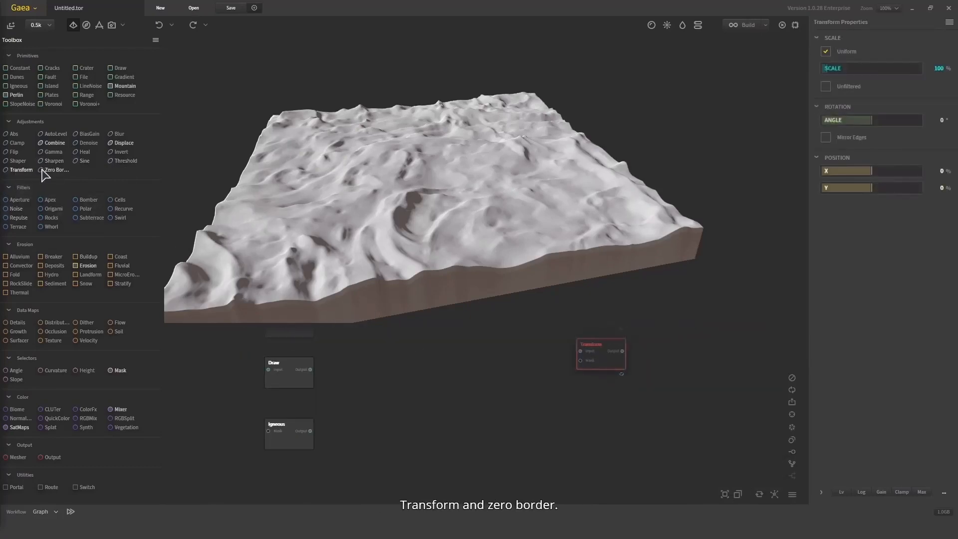
{"action": "left_click_drag", "start_coordinate": [44, 171], "coordinate": [562, 398]}
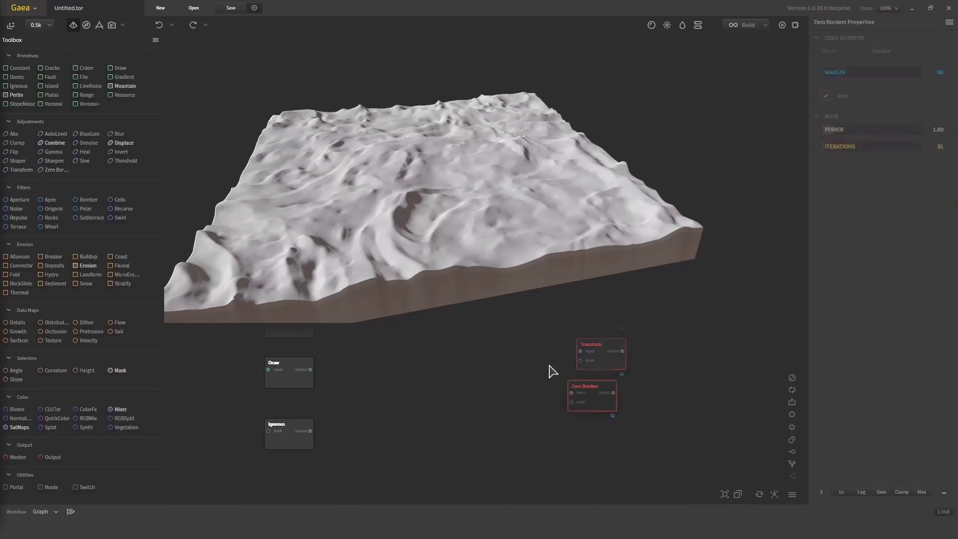
Align the Zero Borders node below Transform and add unconnected Threshold and Gamma nodes beside the adjustment column
{"action": "middle_click_drag", "start_coordinate": [530, 360], "coordinate": [507, 381]}
{"action": "left_click_drag", "start_coordinate": [570, 421], "coordinate": [579, 429]}
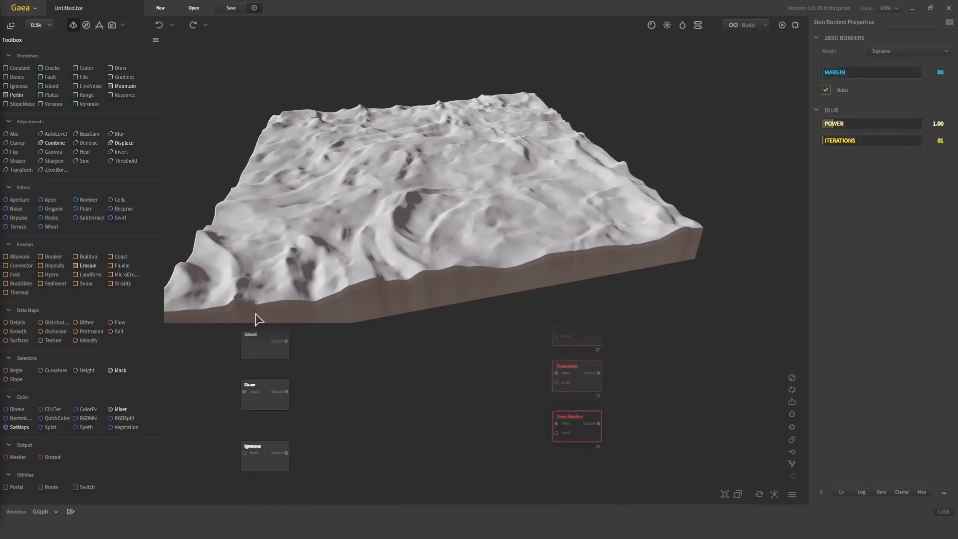
{"action": "left_click_drag", "start_coordinate": [125, 161], "coordinate": [637, 372]}
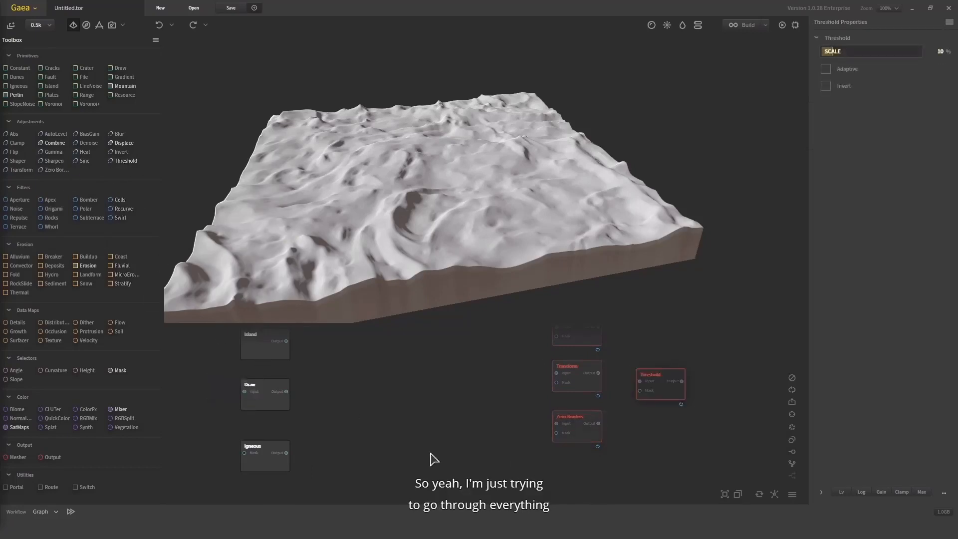
{"action": "scroll", "coordinate": [475, 438], "scroll_direction": "up", "scroll_amount": 1}
{"action": "middle_click_drag", "start_coordinate": [477, 431], "coordinate": [432, 538]}
{"action": "scroll", "coordinate": [430, 392], "scroll_direction": "down", "scroll_amount": 2}
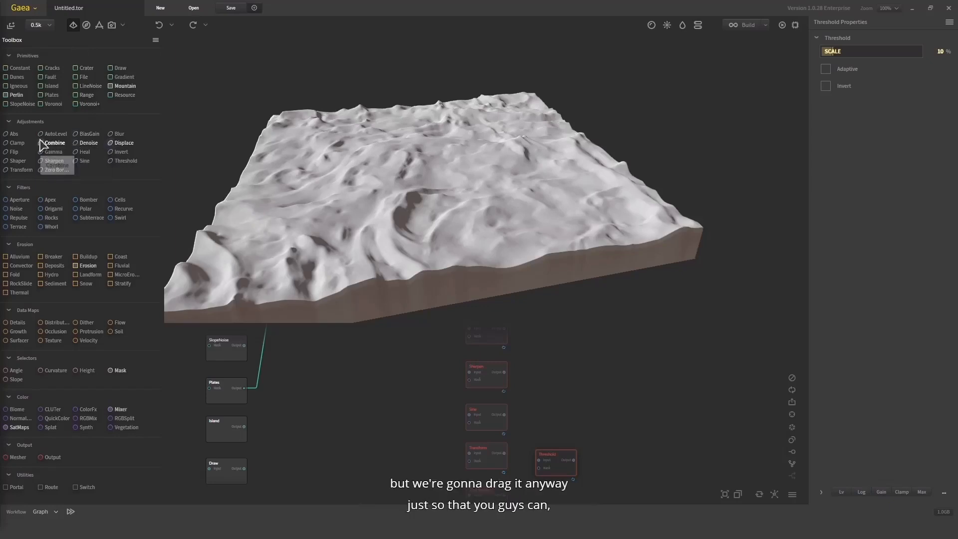
{"action": "left_click_drag", "start_coordinate": [47, 152], "coordinate": [567, 418]}
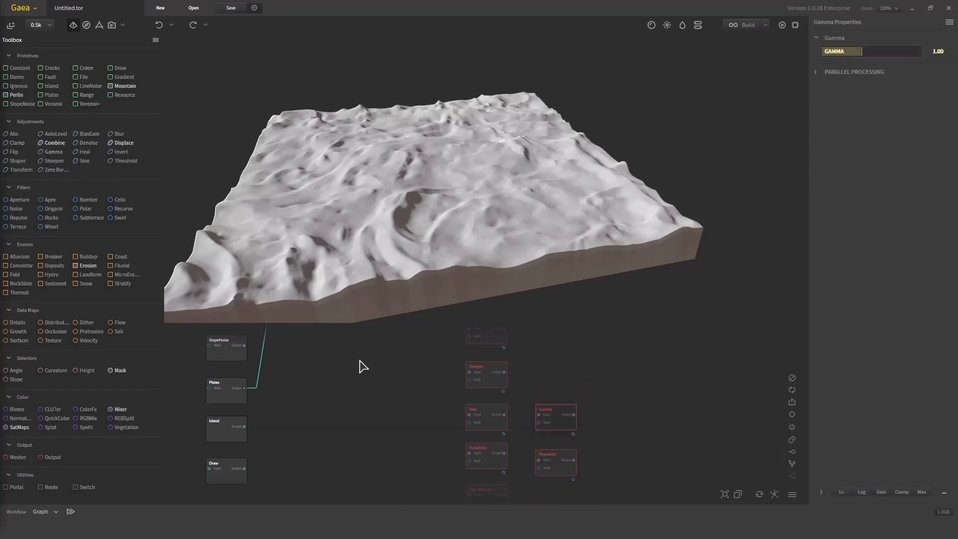
Connect the Heal node's output to the Shaper node's input and show the Shaper's properties
{"action": "left_click_drag", "start_coordinate": [399, 336], "coordinate": [463, 431]}
{"action": "scroll", "coordinate": [513, 417], "scroll_direction": "up", "scroll_amount": 1}
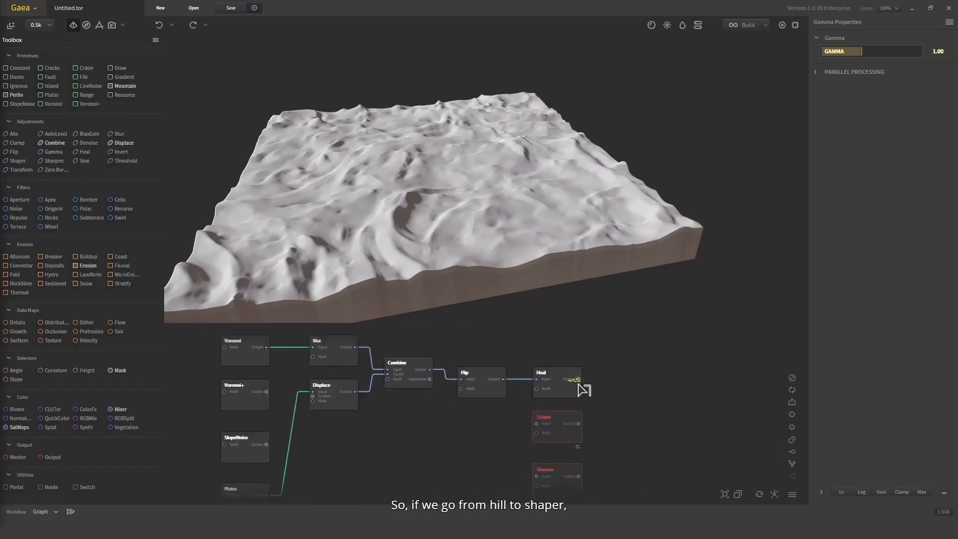
{"action": "left_click_drag", "start_coordinate": [579, 380], "coordinate": [537, 423]}
{"action": "left_click", "coordinate": [559, 433]}
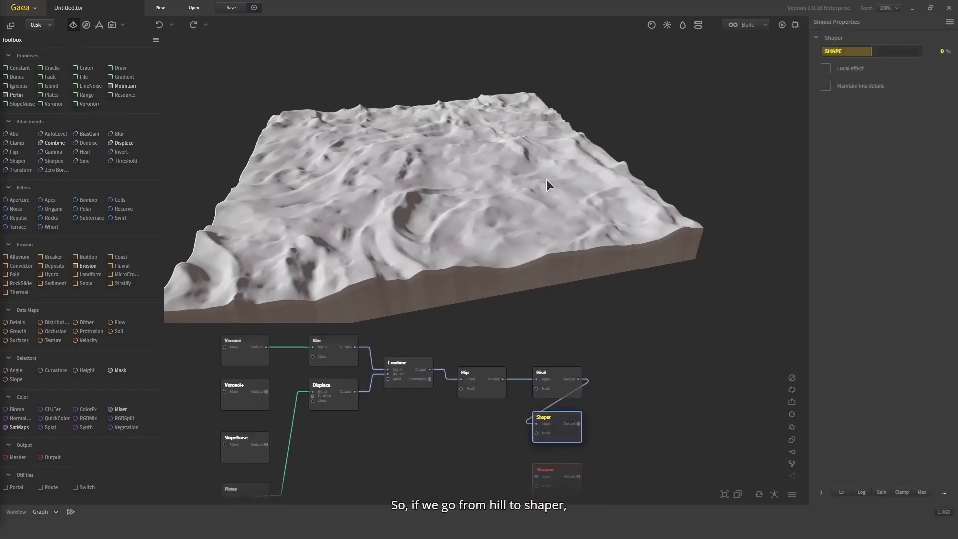
Test the Shaper's Shape setting at 96%, -10%, -64%, 21% and 99%, inspecting the terrain from several angles
{"action": "left_click", "coordinate": [921, 52]}
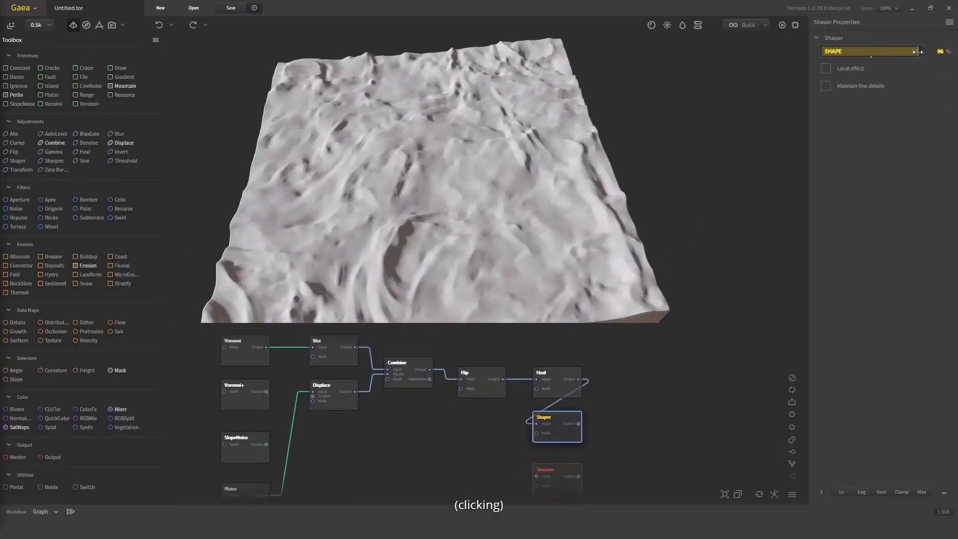
{"action": "left_click", "coordinate": [867, 52]}
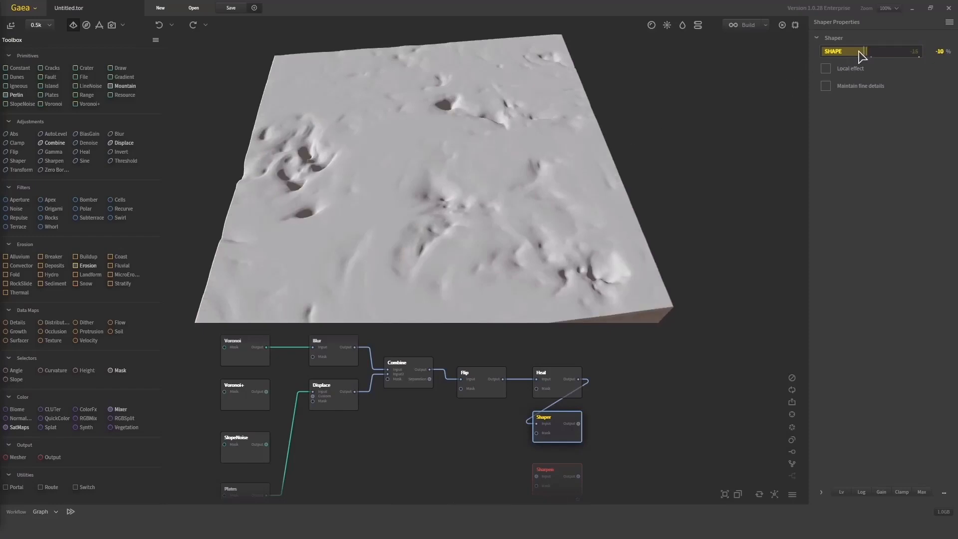
{"action": "left_click", "coordinate": [856, 50]}
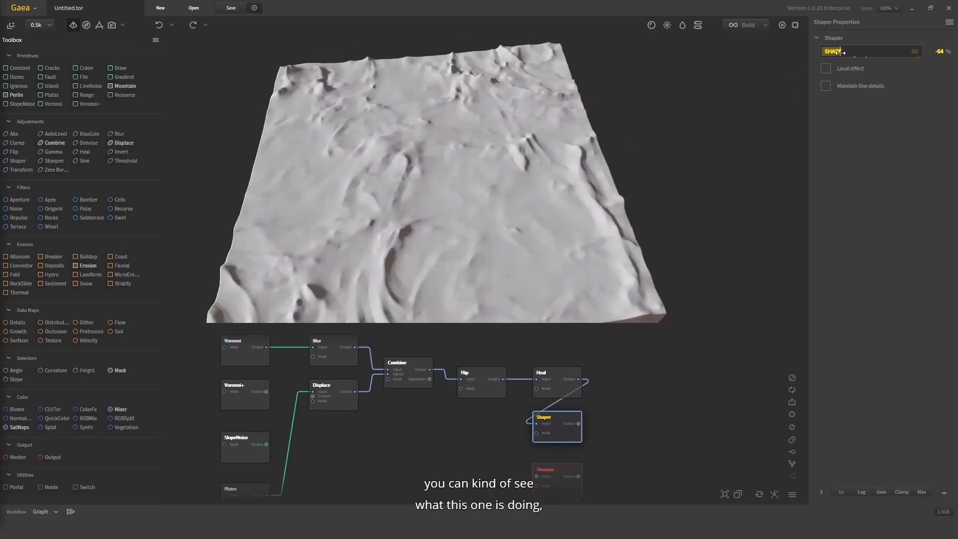
{"action": "left_click_drag", "start_coordinate": [836, 51], "coordinate": [882, 51]}
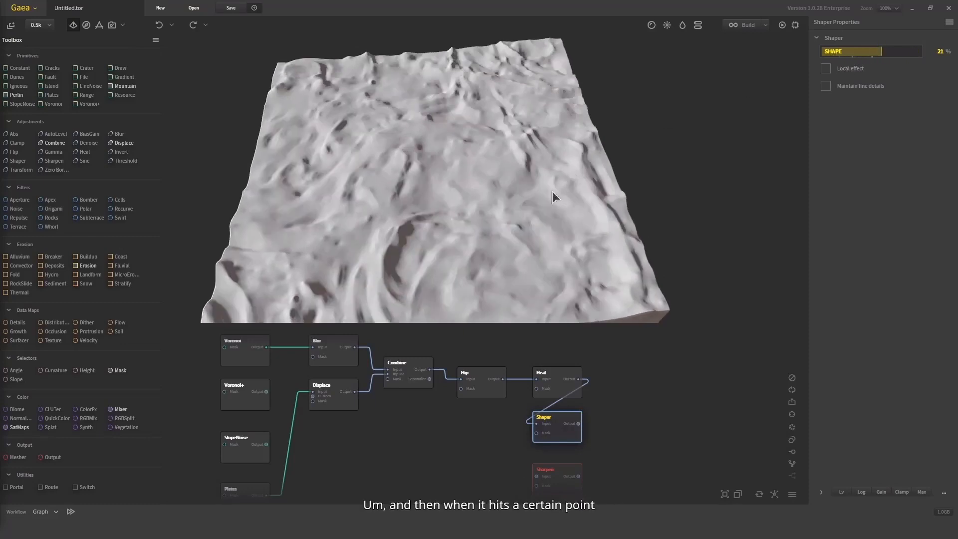
{"action": "left_click_drag", "start_coordinate": [552, 191], "coordinate": [505, 172]}
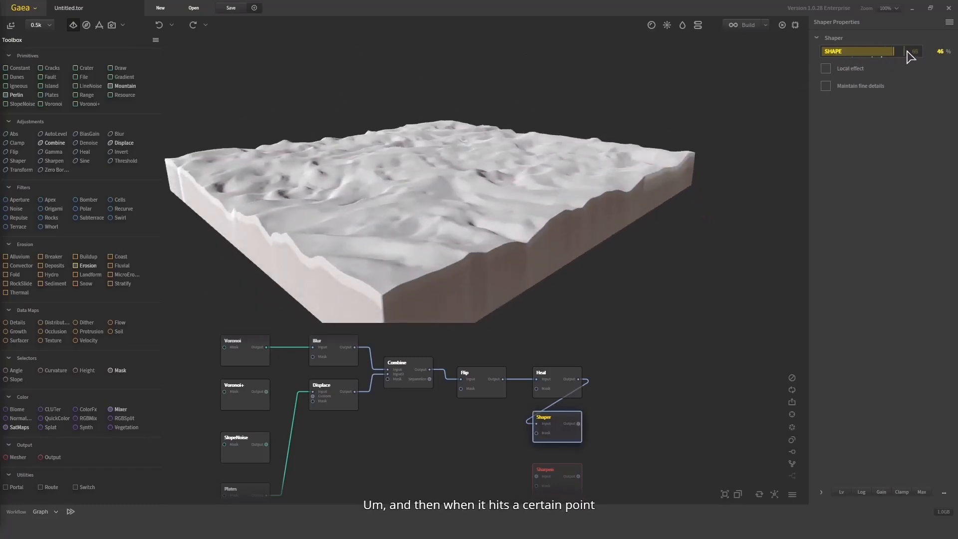
{"action": "left_click_drag", "start_coordinate": [907, 52], "coordinate": [920, 50]}
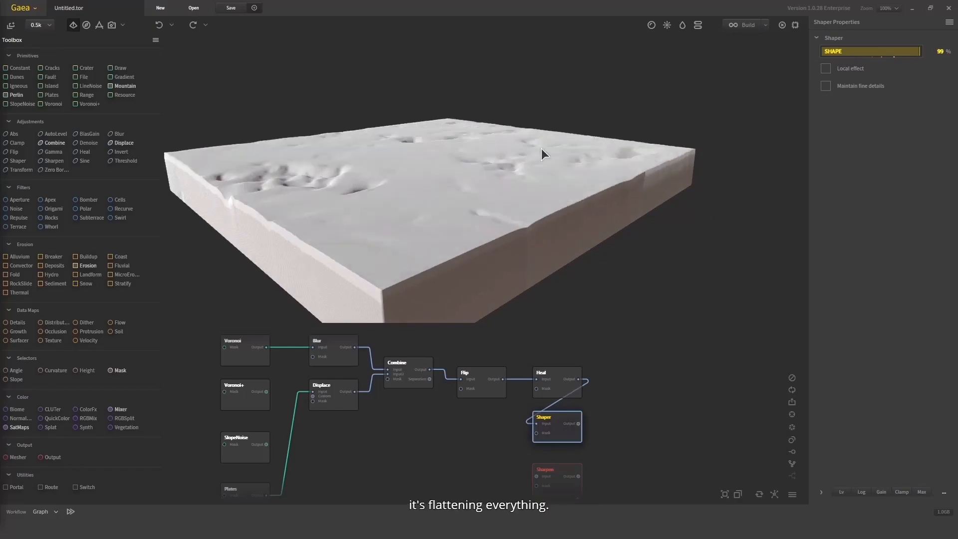
{"action": "left_click_drag", "start_coordinate": [541, 149], "coordinate": [549, 223]}
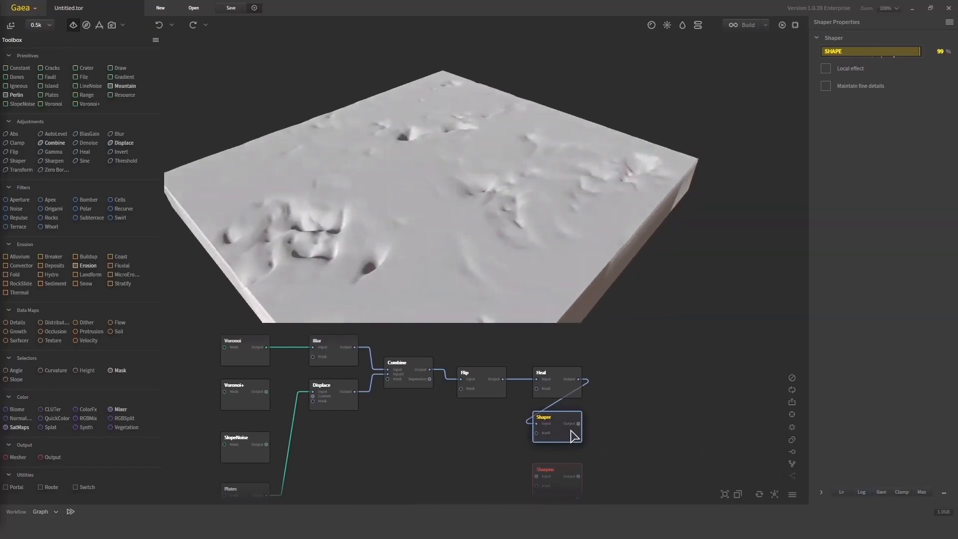
Replace the Shaper node on Heal's output with the Sharpen node and set the Sharpen amount to 79%
{"action": "key", "text": "Delete"}
{"action": "mouse_move", "coordinate": [567, 471]}
{"action": "left_mouse_down"}
{"action": "mouse_move", "coordinate": [592, 388]}
{"action": "mouse_move", "coordinate": [602, 391]}
{"action": "left_mouse_up"}
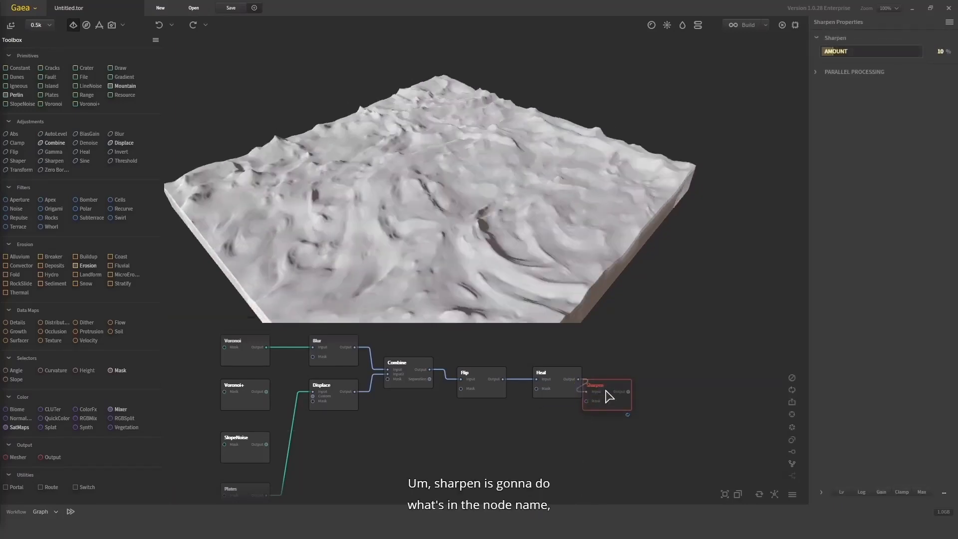
{"action": "left_click", "coordinate": [911, 42]}
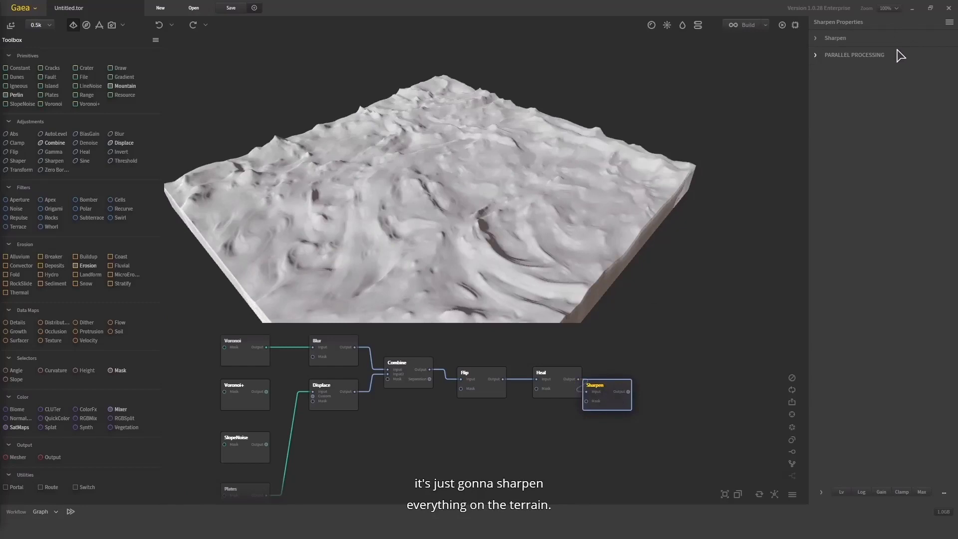
{"action": "left_click", "coordinate": [899, 55]}
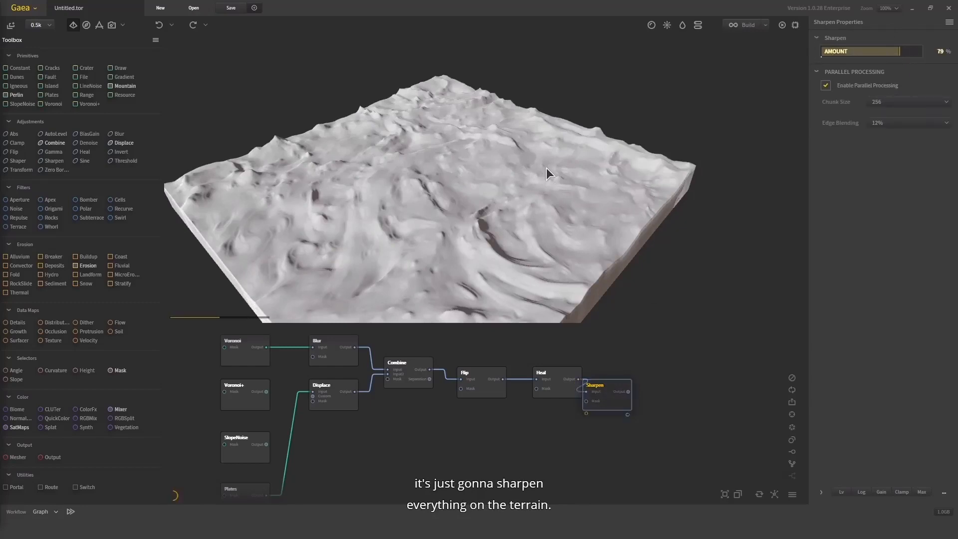
Inspect the sharpened peaks and test Sharpen amounts of 93% and 16%
{"action": "left_click_drag", "start_coordinate": [545, 167], "coordinate": [520, 181]}
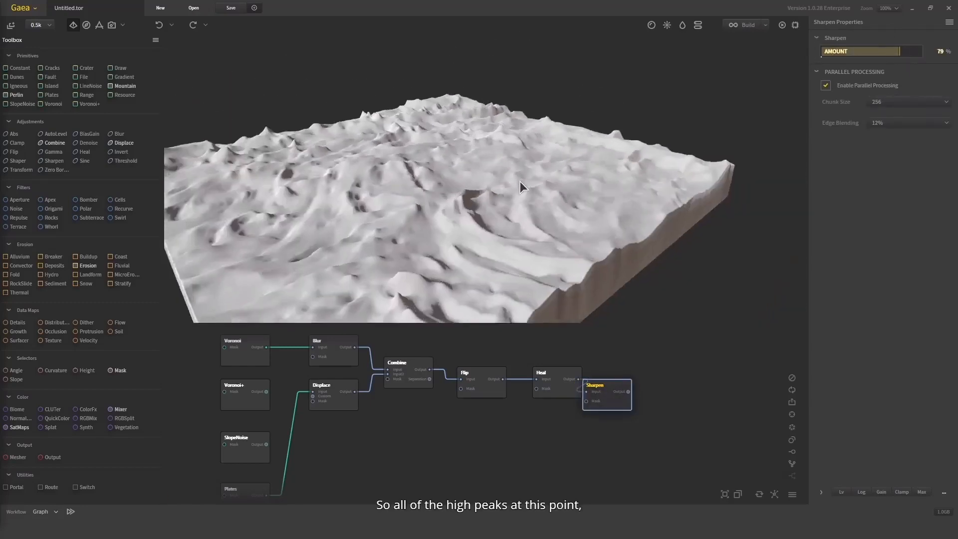
{"action": "left_click_drag", "start_coordinate": [901, 51], "coordinate": [914, 47]}
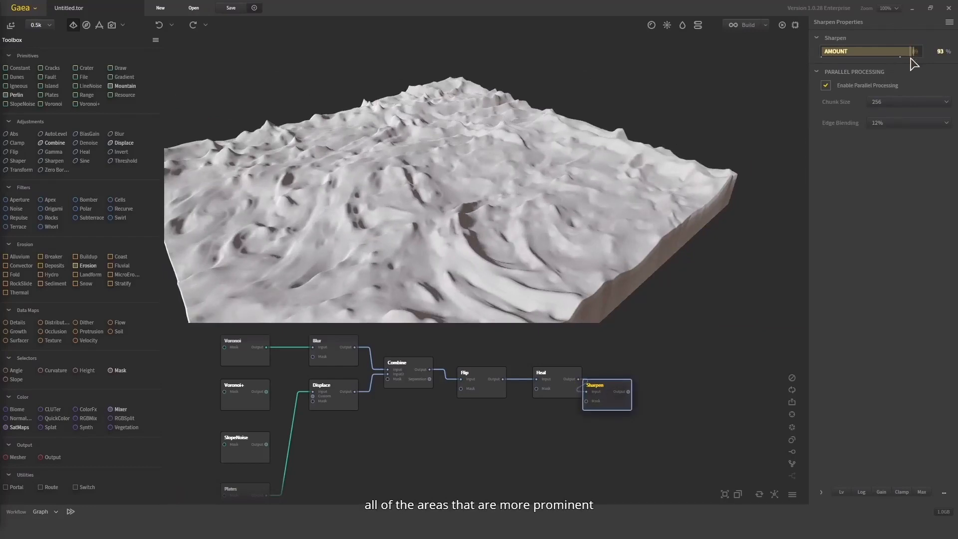
{"action": "left_click", "coordinate": [840, 52]}
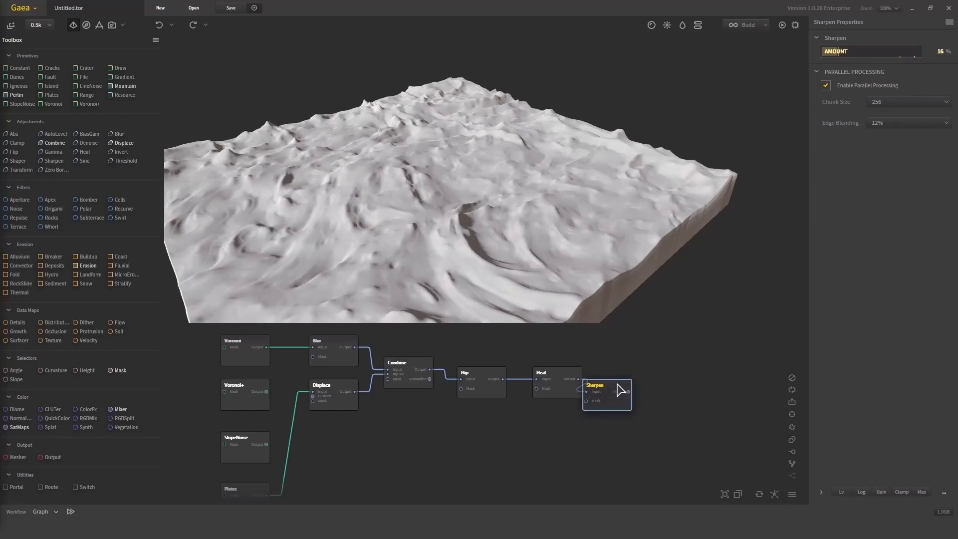
Delete the Sharpen node, move the Sine node close to Heal and connect Heal's output to its input
{"action": "key", "text": "Delete"}
{"action": "middle_click_drag", "start_coordinate": [633, 391], "coordinate": [619, 341]}
{"action": "scroll", "coordinate": [571, 423], "scroll_direction": "down", "scroll_amount": 1}
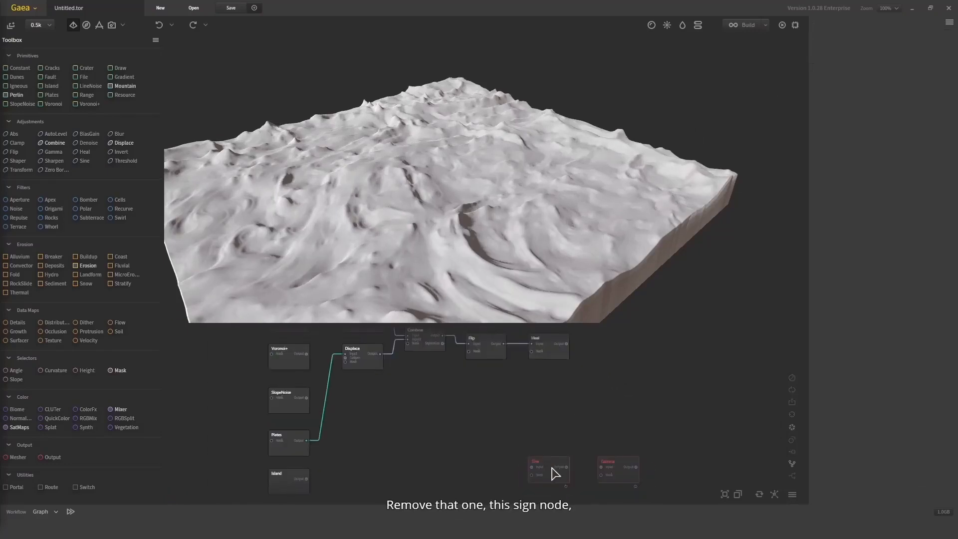
{"action": "left_click_drag", "start_coordinate": [551, 467], "coordinate": [579, 383]}
{"action": "scroll", "coordinate": [573, 350], "scroll_direction": "up", "scroll_amount": 1}
{"action": "mouse_move", "coordinate": [564, 343]}
{"action": "left_mouse_down"}
{"action": "mouse_move", "coordinate": [567, 376]}
{"action": "mouse_move", "coordinate": [556, 387]}
{"action": "left_mouse_up"}
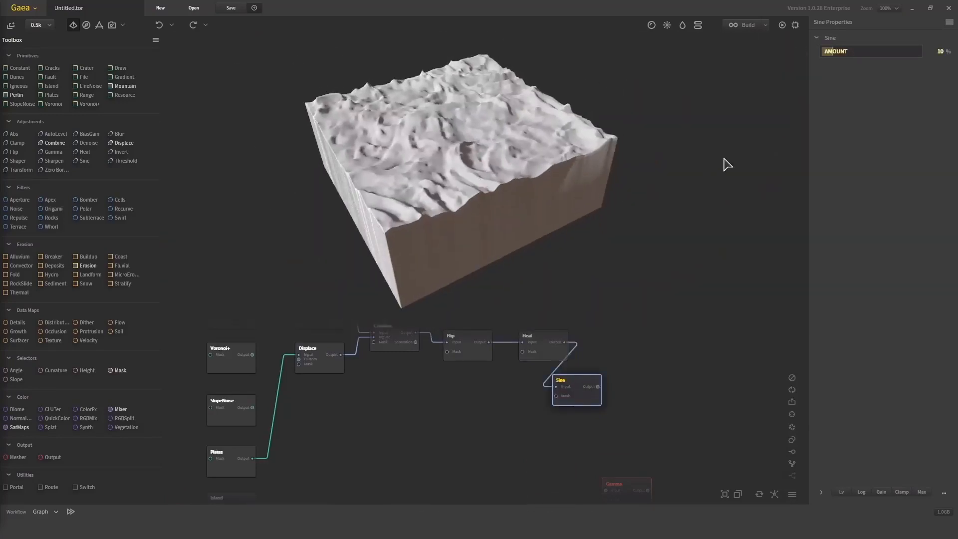
Set the Sine amount to 69% and inspect the terrain's peaks from a low side angle
{"action": "left_click", "coordinate": [871, 51]}
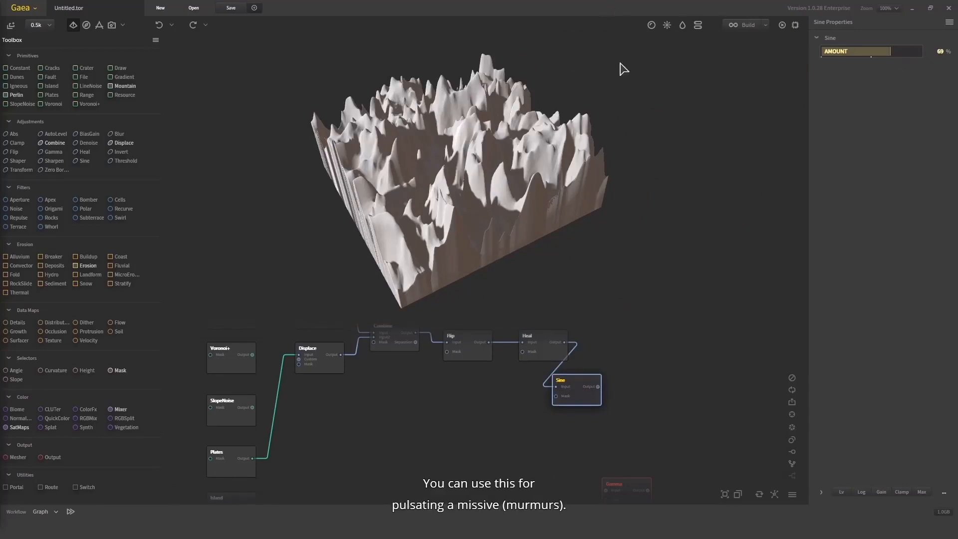
{"action": "left_click_drag", "start_coordinate": [609, 162], "coordinate": [418, 100]}
{"action": "scroll", "coordinate": [541, 184], "scroll_direction": "up", "scroll_amount": 3}
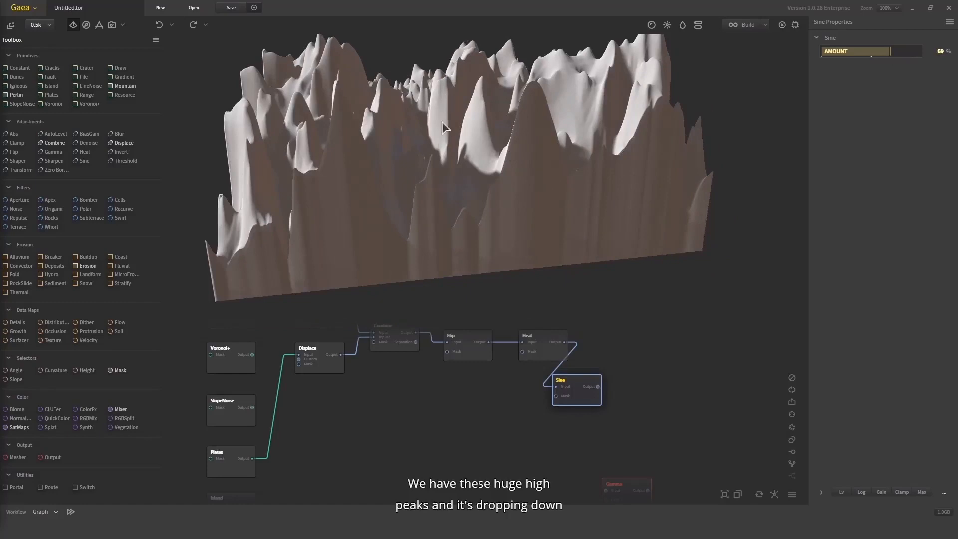
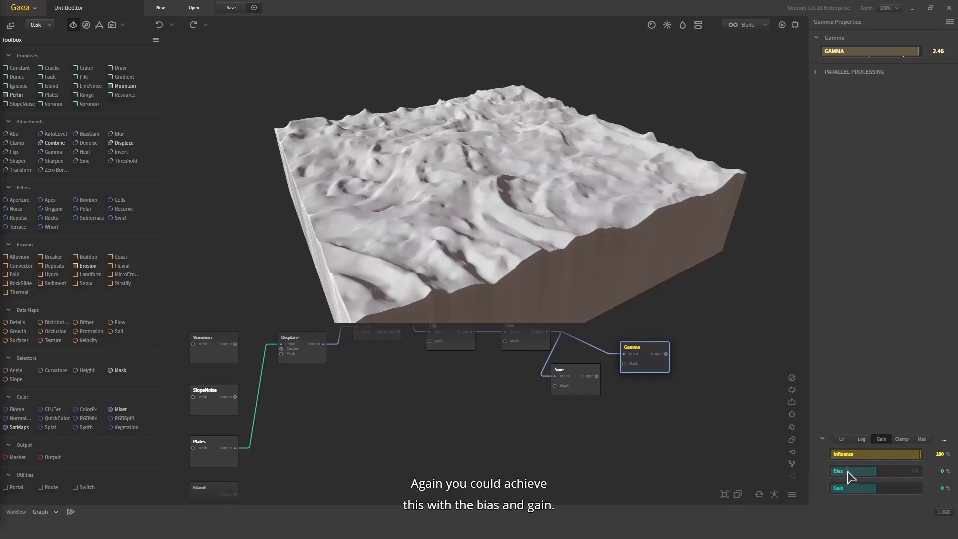
Set the Gamma node's Bias to 11%, test Gain at 88% and 26%, and end with Gain at 8%
{"action": "left_click", "coordinate": [849, 477]}
{"action": "left_click", "coordinate": [878, 471]}
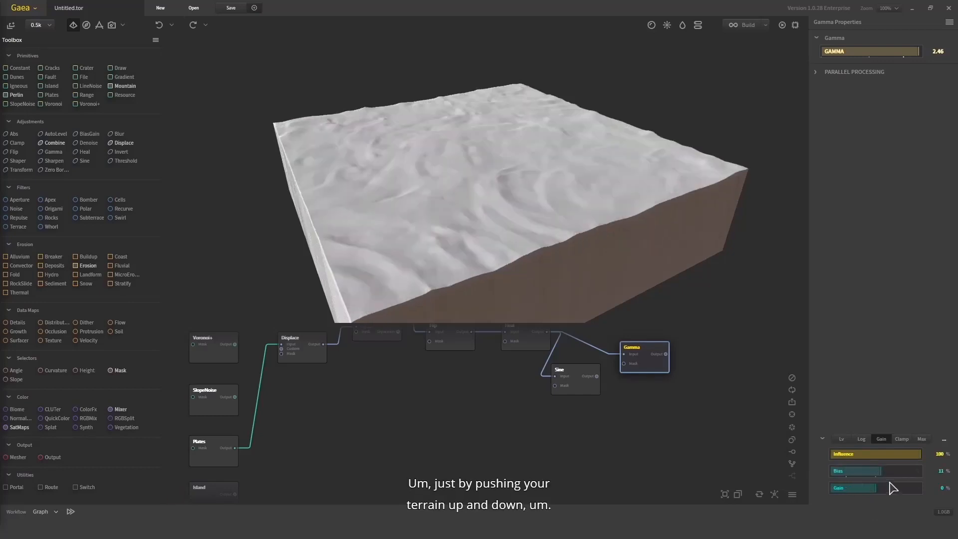
{"action": "left_click", "coordinate": [914, 488]}
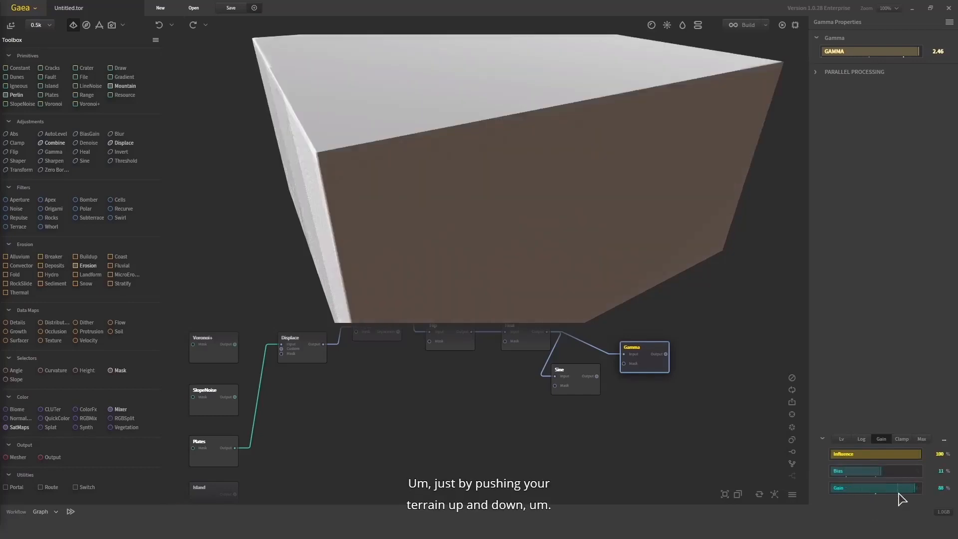
{"action": "left_click", "coordinate": [896, 491]}
{"action": "left_click", "coordinate": [880, 490]}
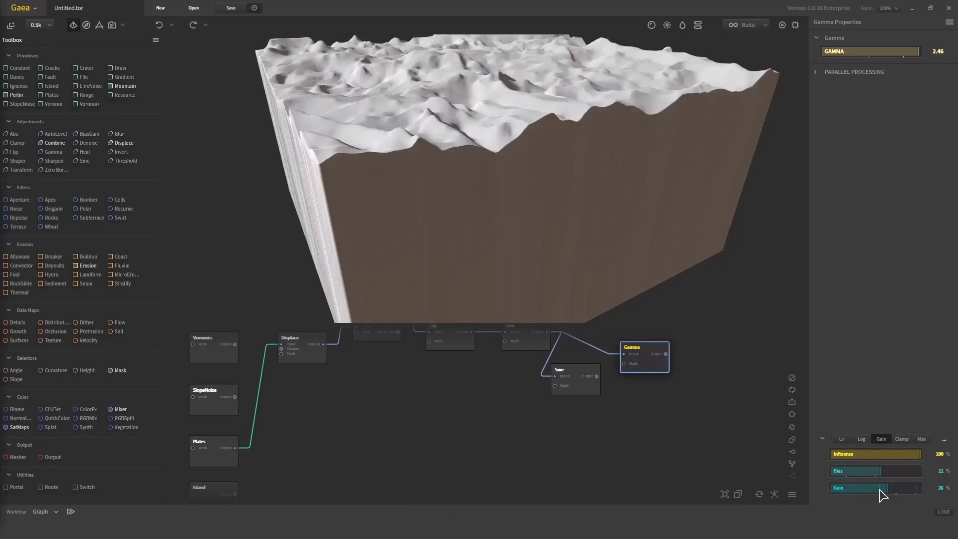
Delete the Gamma node and the Sine node attached to Heal's output
{"action": "left_click_drag", "start_coordinate": [699, 418], "coordinate": [620, 339]}
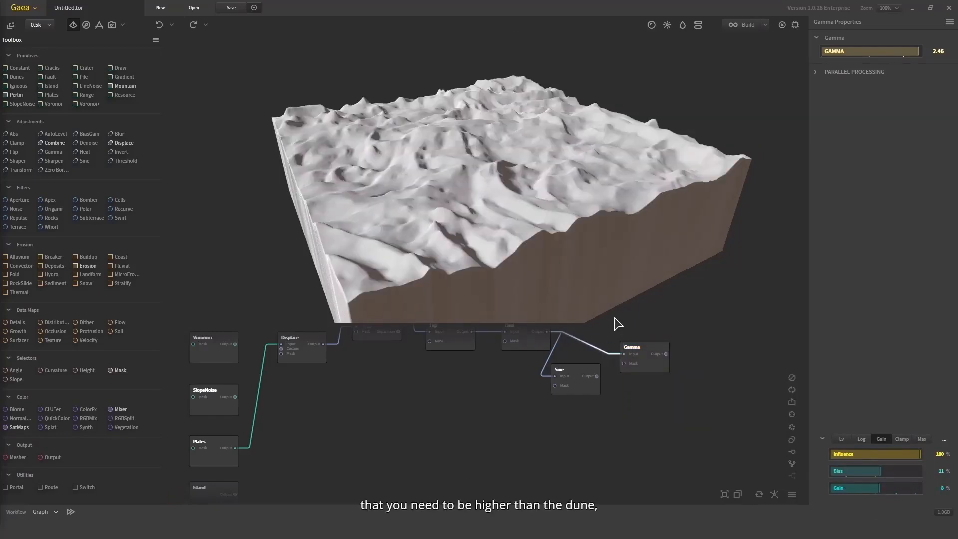
{"action": "left_click_drag", "start_coordinate": [716, 414], "coordinate": [610, 318]}
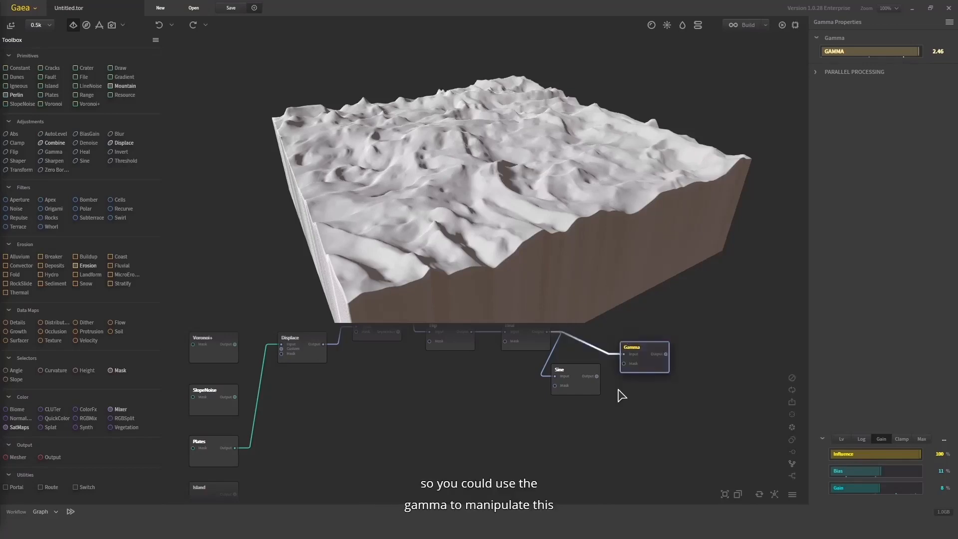
{"action": "key", "text": "Delete"}
{"action": "left_click", "coordinate": [578, 382]}
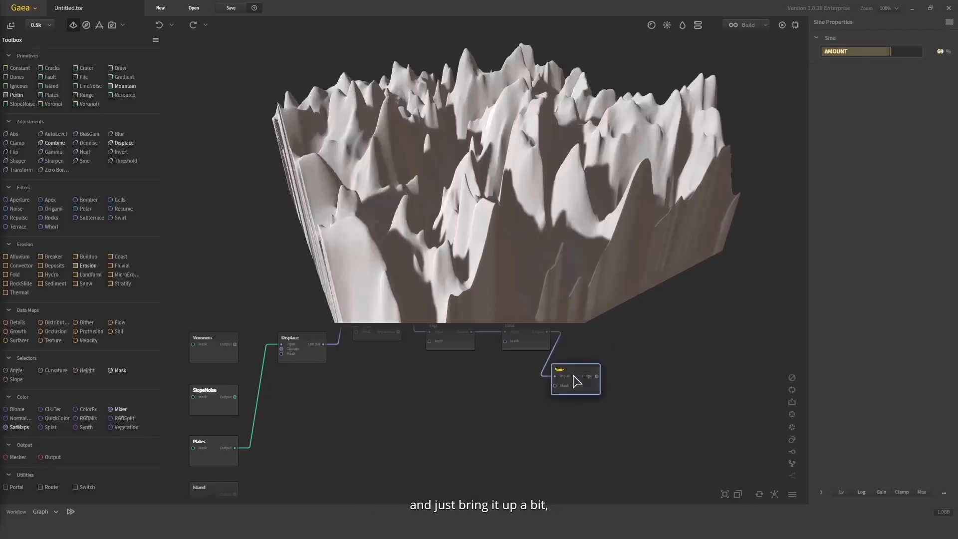
{"action": "key", "text": "Delete"}
Connect Heal's output to the Transform node and shift the terrain to an X position of 28%
{"action": "scroll", "coordinate": [595, 421], "scroll_direction": "down", "scroll_amount": 4}
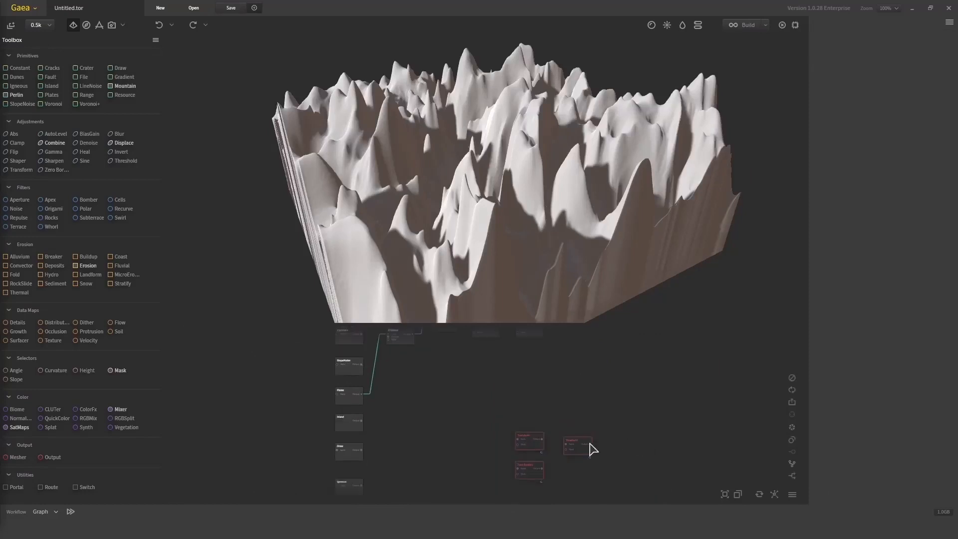
{"action": "scroll", "coordinate": [589, 392], "scroll_direction": "up", "scroll_amount": 4}
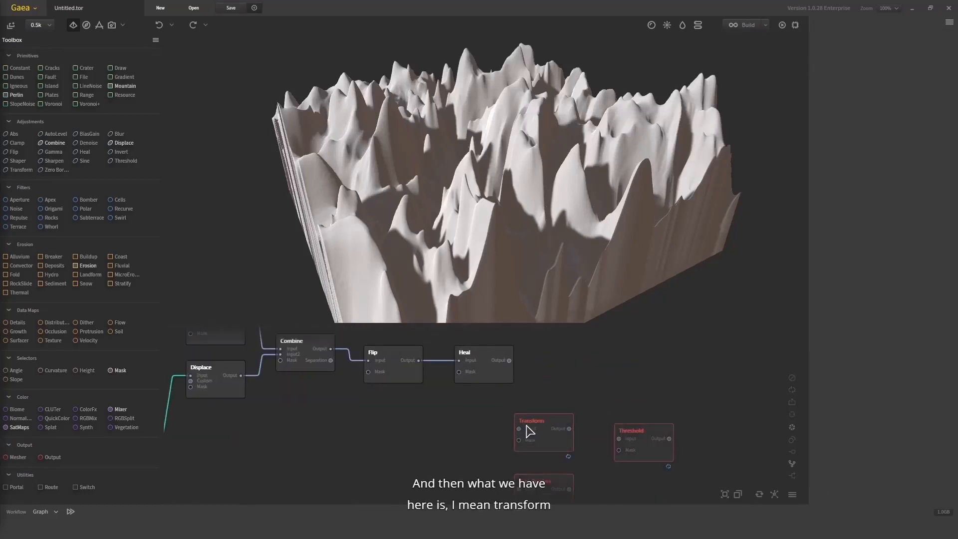
{"action": "left_click_drag", "start_coordinate": [519, 429], "coordinate": [510, 360]}
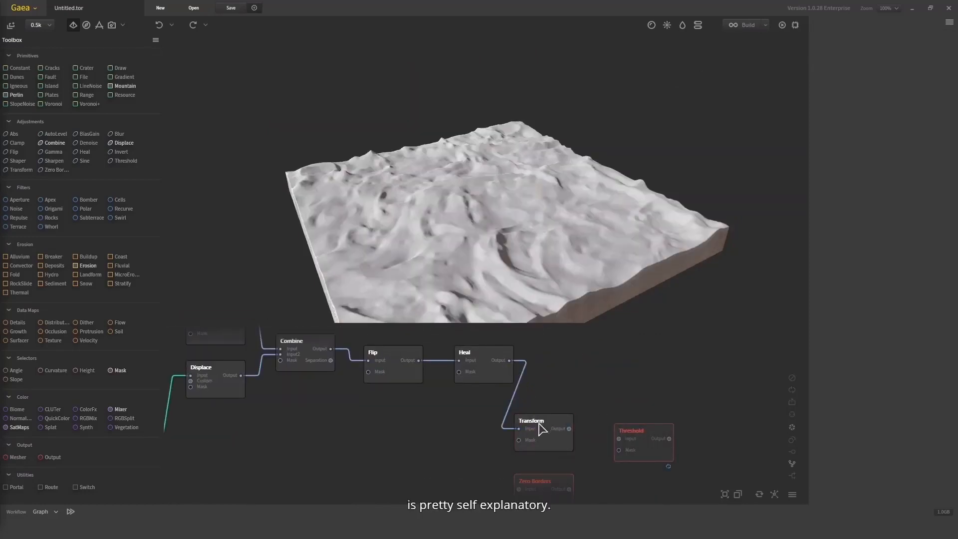
{"action": "left_click", "coordinate": [542, 429]}
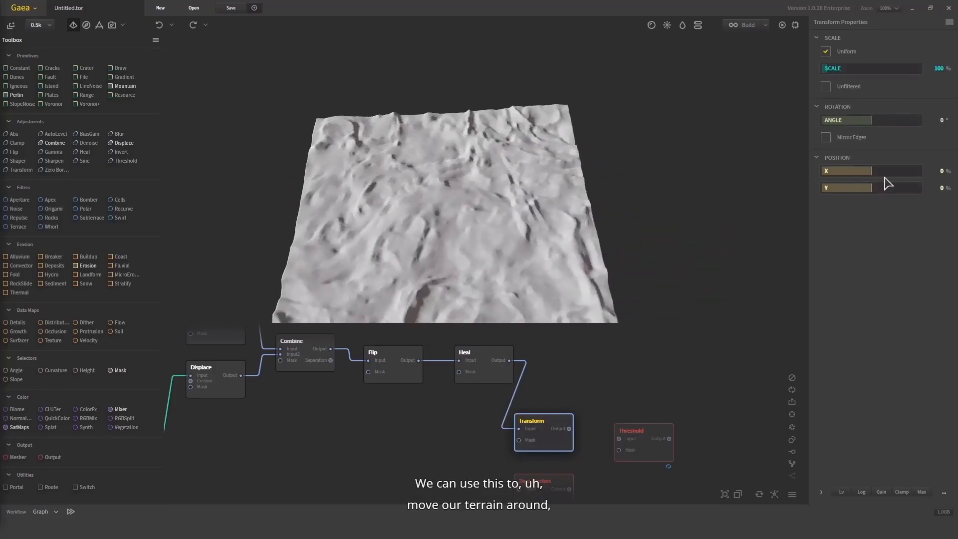
{"action": "mouse_move", "coordinate": [885, 175]}
{"action": "left_mouse_down"}
{"action": "mouse_move", "coordinate": [897, 172]}
{"action": "mouse_move", "coordinate": [871, 172]}
{"action": "left_mouse_up"}
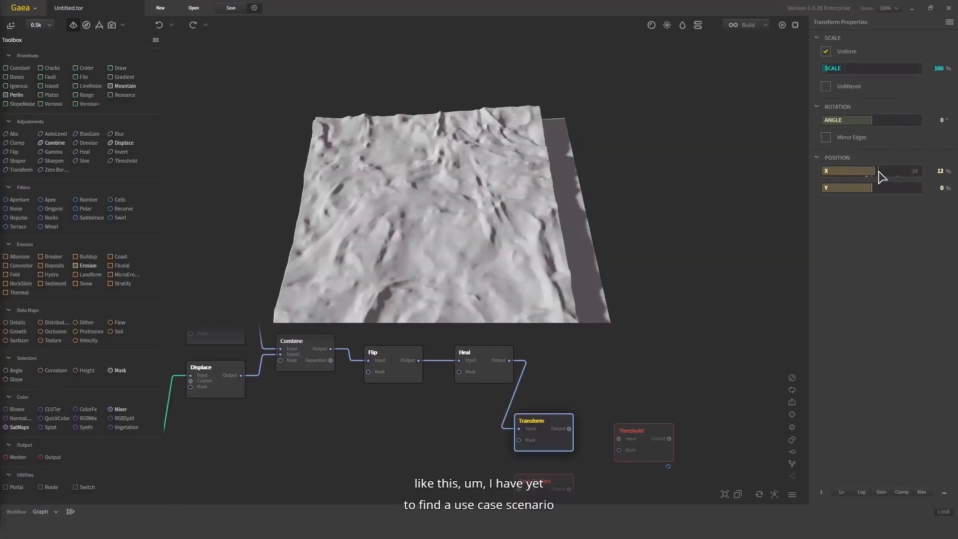
{"action": "mouse_move", "coordinate": [578, 208]}
{"action": "left_mouse_down"}
{"action": "mouse_move", "coordinate": [589, 133]}
{"action": "mouse_move", "coordinate": [600, 147]}
{"action": "mouse_move", "coordinate": [525, 164]}
{"action": "mouse_move", "coordinate": [523, 191]}
{"action": "mouse_move", "coordinate": [558, 253]}
{"action": "mouse_move", "coordinate": [568, 193]}
{"action": "left_mouse_up"}
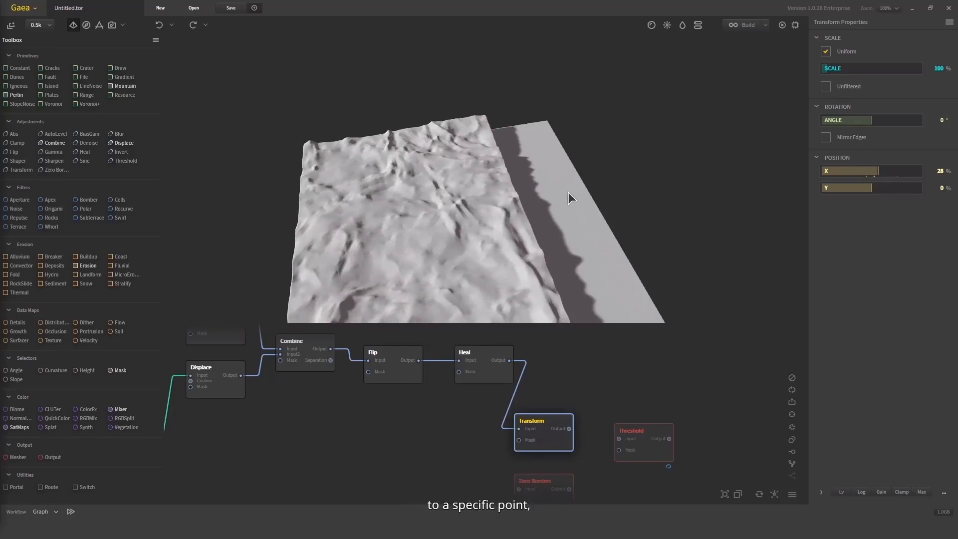
Delete the Transform node from the graph
{"action": "scroll", "coordinate": [419, 319], "scroll_direction": "down", "scroll_amount": 2}
{"action": "left_click_drag", "start_coordinate": [484, 383], "coordinate": [556, 432]}
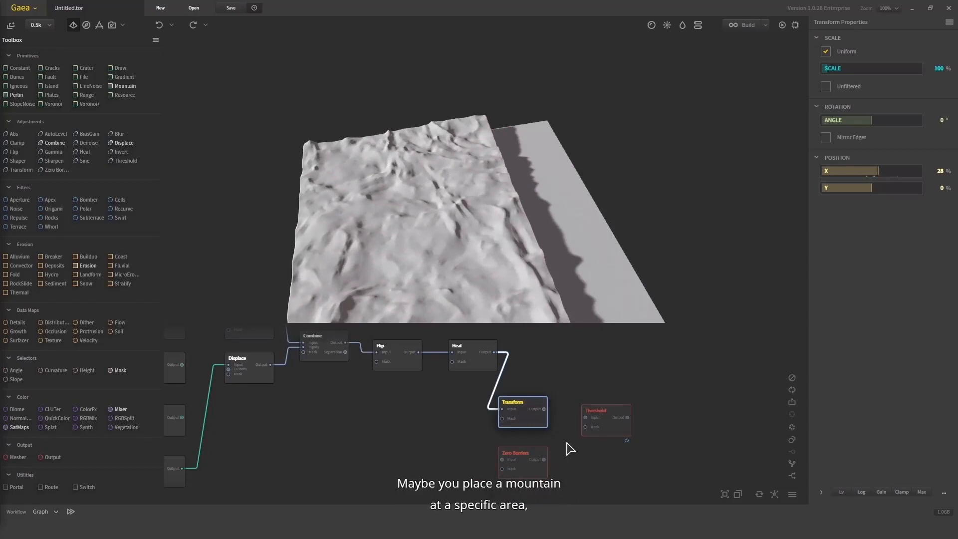
{"action": "key", "text": "Delete"}
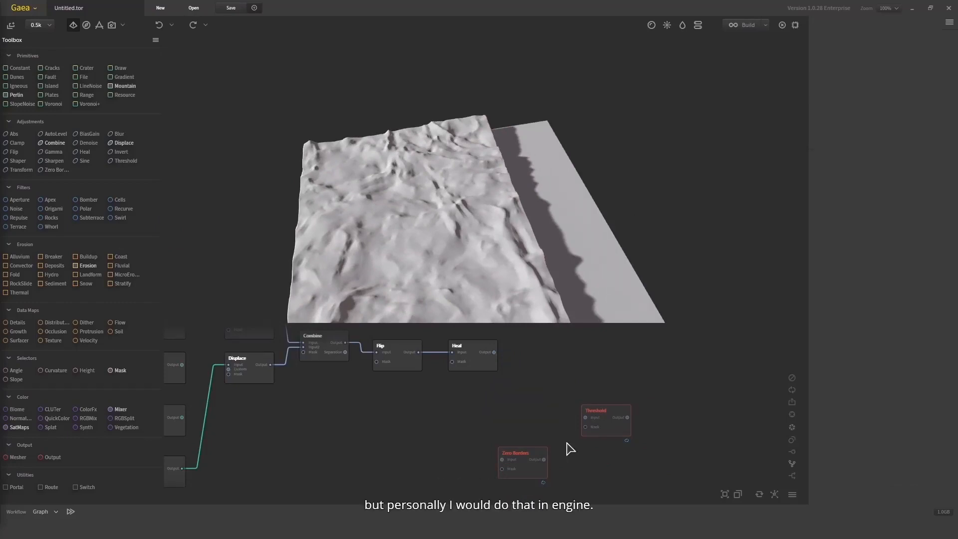
Connect Heal to the Zero Borders node, set its blur Power to 5.45, and test Margin at 31 and 17
{"action": "mouse_move", "coordinate": [519, 452]}
{"action": "left_mouse_down"}
{"action": "mouse_move", "coordinate": [517, 376]}
{"action": "mouse_move", "coordinate": [502, 397]}
{"action": "left_mouse_up"}
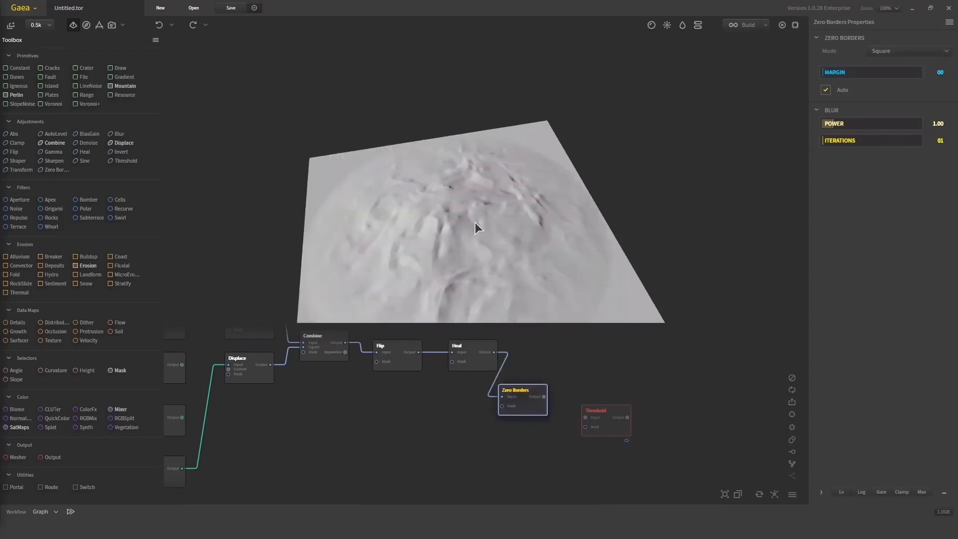
{"action": "left_click_drag", "start_coordinate": [475, 222], "coordinate": [450, 265]}
{"action": "scroll", "coordinate": [469, 184], "scroll_direction": "down", "scroll_amount": 4}
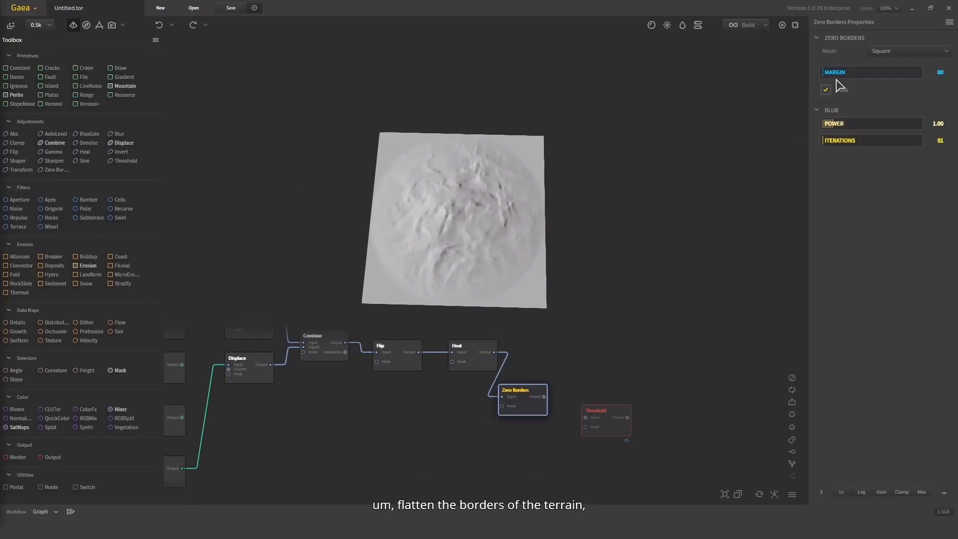
{"action": "left_click_drag", "start_coordinate": [845, 122], "coordinate": [876, 123]}
{"action": "left_click", "coordinate": [852, 73]}
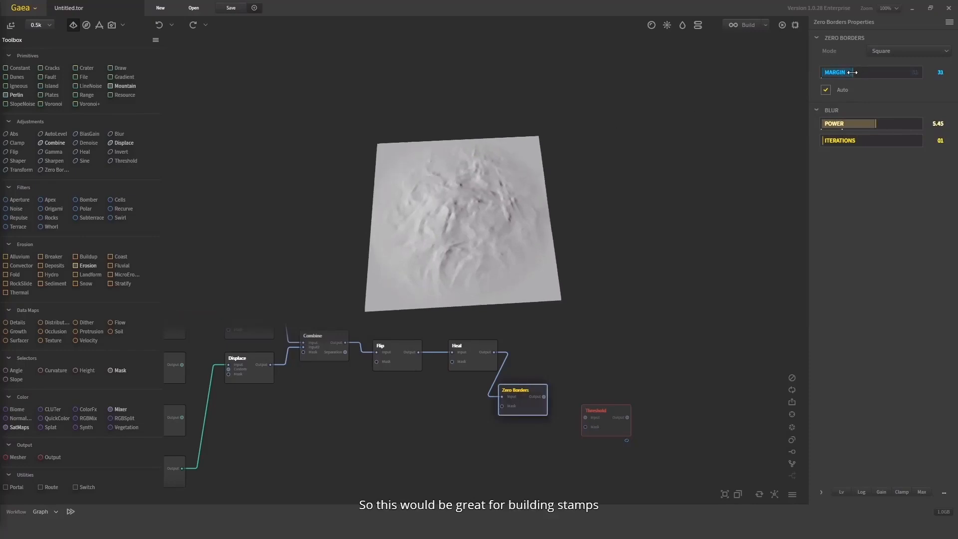
{"action": "left_click_drag", "start_coordinate": [852, 73], "coordinate": [838, 72]}
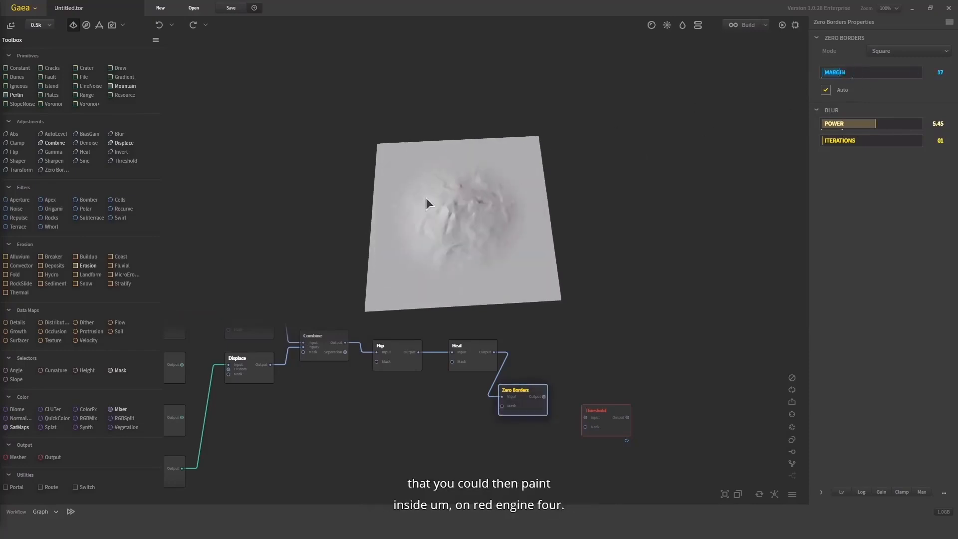
Inspect the terrain's flattened borders from several angles and delete the Zero Borders node
{"action": "left_click_drag", "start_coordinate": [427, 200], "coordinate": [500, 163]}
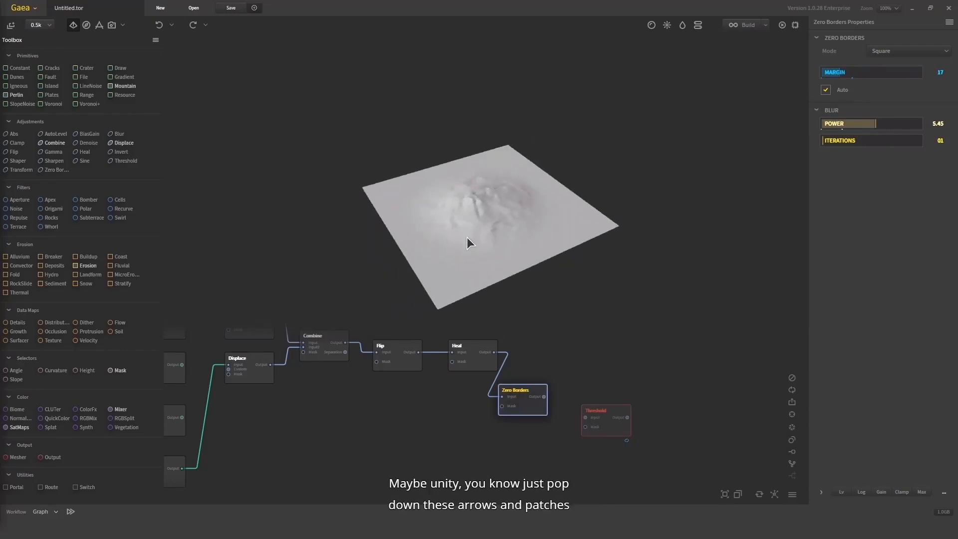
{"action": "left_click_drag", "start_coordinate": [468, 238], "coordinate": [447, 206]}
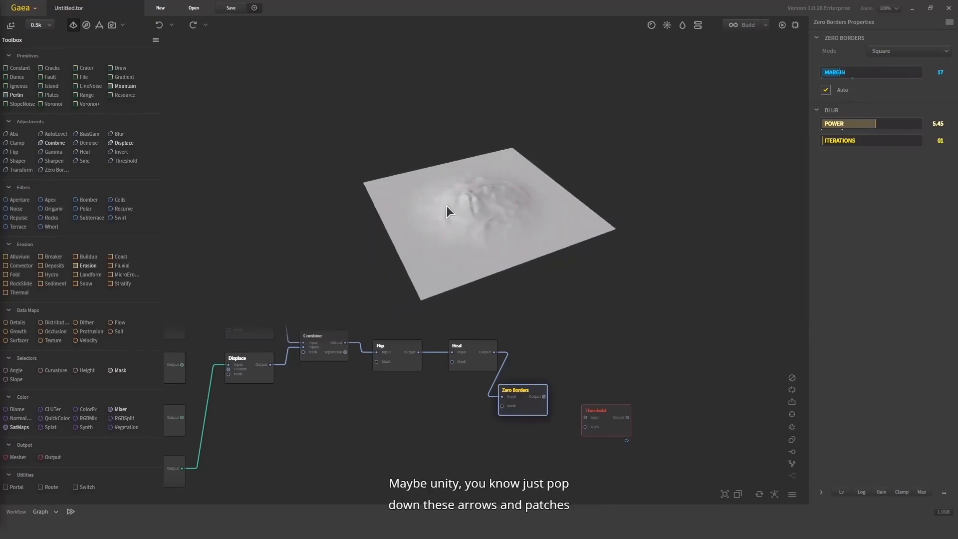
{"action": "mouse_move", "coordinate": [529, 399]}
{"action": "left_mouse_down"}
{"action": "mouse_move", "coordinate": [543, 399]}
{"action": "mouse_move", "coordinate": [533, 386]}
{"action": "left_mouse_up"}
{"action": "key", "text": "Delete"}
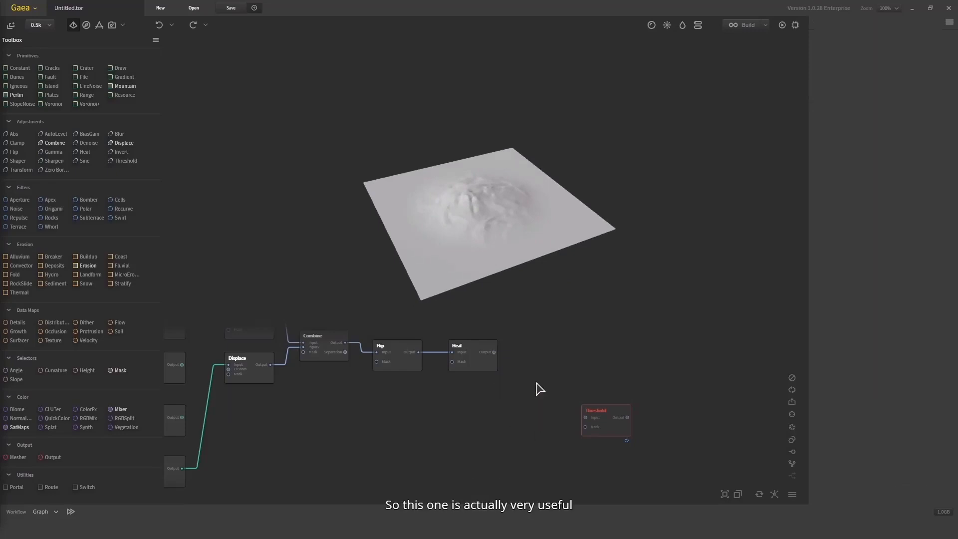
Move the Threshold node near Heal, connect Heal's output to it, and test Scale at 5%, 77%, 29% and 12%
{"action": "left_click_drag", "start_coordinate": [607, 414], "coordinate": [569, 372]}
{"action": "mouse_move", "coordinate": [494, 352]}
{"action": "left_mouse_down"}
{"action": "mouse_move", "coordinate": [522, 373]}
{"action": "mouse_move", "coordinate": [555, 380]}
{"action": "left_mouse_up"}
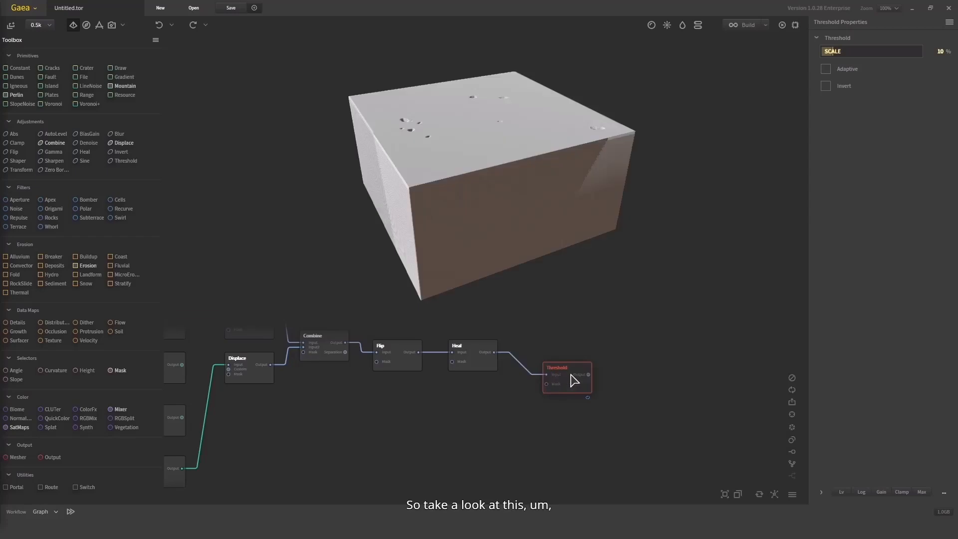
{"action": "left_click", "coordinate": [828, 52]}
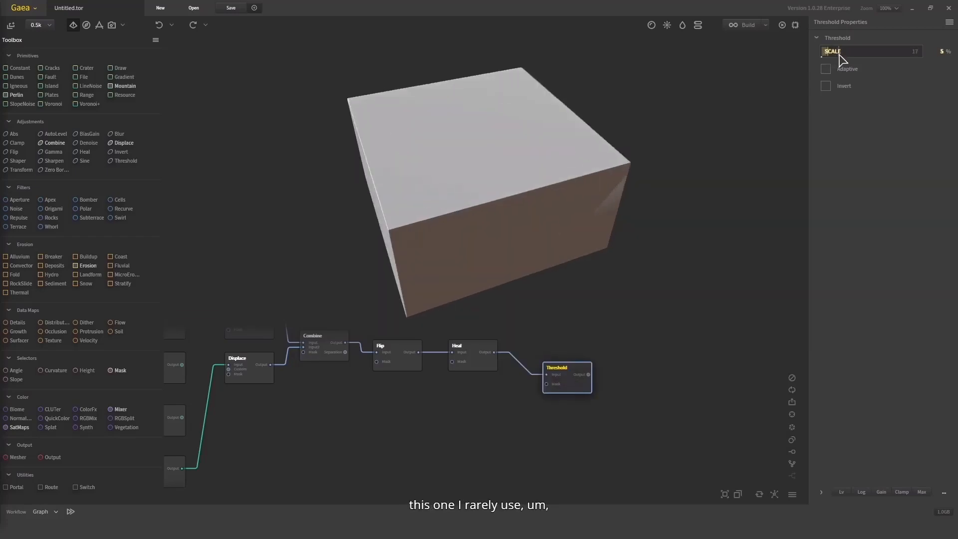
{"action": "left_click_drag", "start_coordinate": [842, 55], "coordinate": [881, 54]}
{"action": "left_click", "coordinate": [899, 52]}
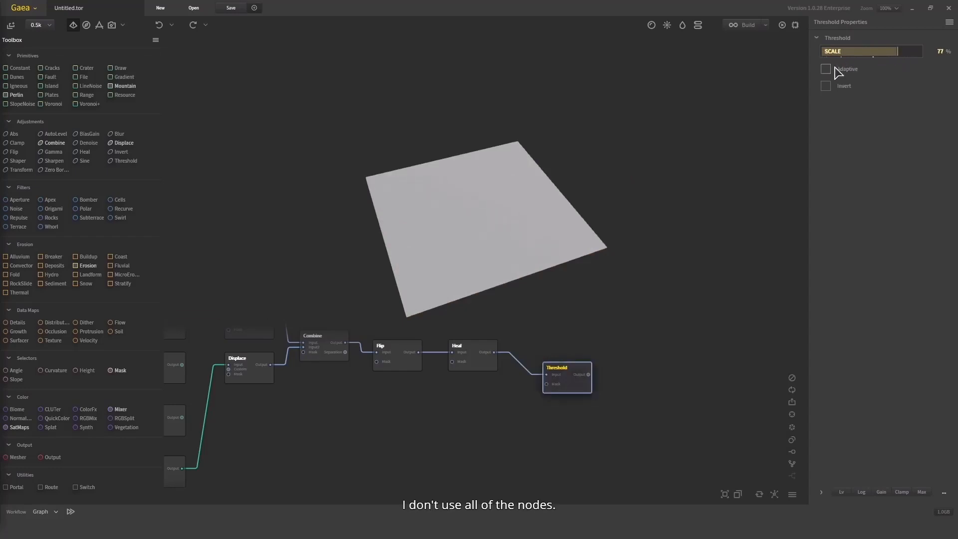
{"action": "left_click", "coordinate": [851, 52]}
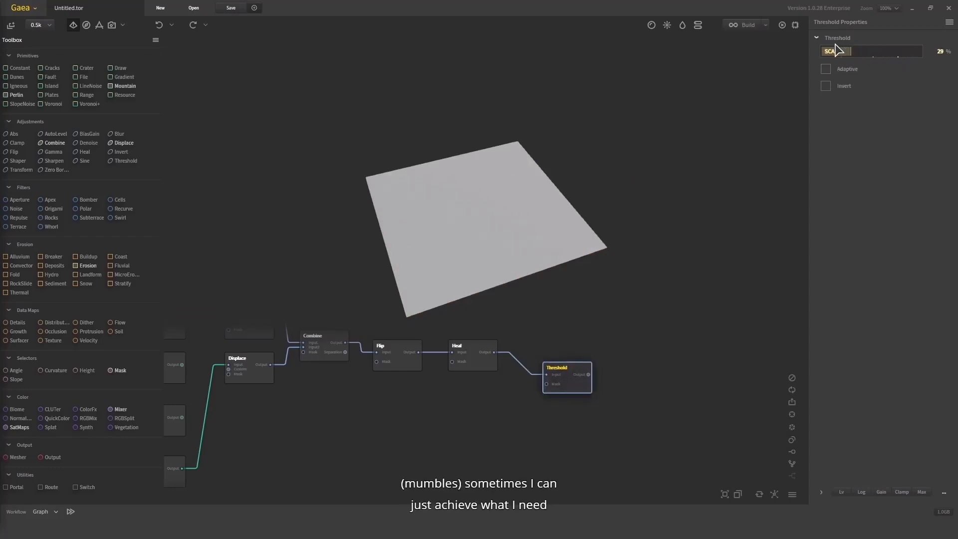
{"action": "left_click", "coordinate": [833, 53]}
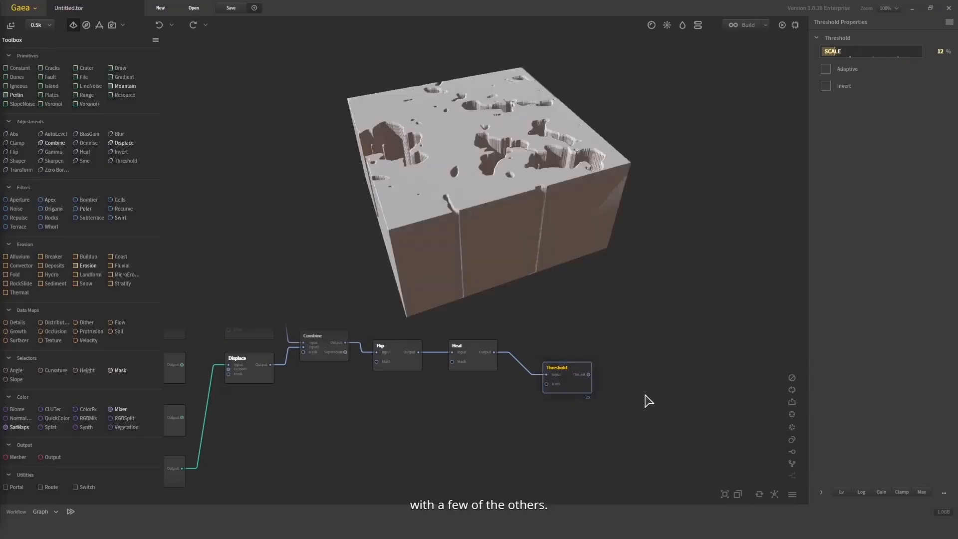
{"action": "left_click_drag", "start_coordinate": [486, 184], "coordinate": [294, 171]}
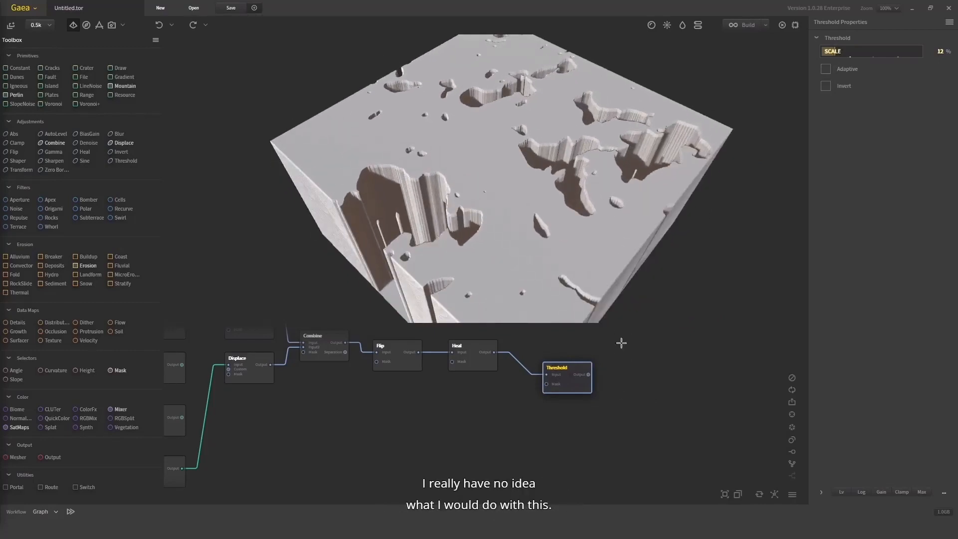
Delete the Threshold node at the end of the node chain
{"action": "left_click_drag", "start_coordinate": [621, 343], "coordinate": [523, 408]}
{"action": "middle_click_drag", "start_coordinate": [566, 432], "coordinate": [641, 434]}
{"action": "scroll", "coordinate": [601, 433], "scroll_direction": "down", "scroll_amount": 3}
{"action": "middle_click_drag", "start_coordinate": [560, 415], "coordinate": [577, 408]}
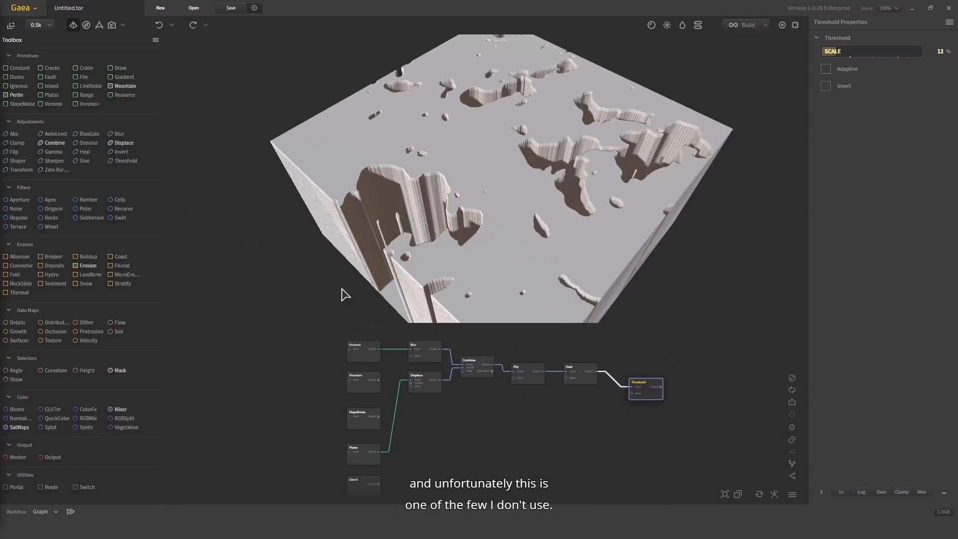
{"action": "left_click_drag", "start_coordinate": [707, 364], "coordinate": [624, 454]}
{"action": "key", "text": "Delete"}
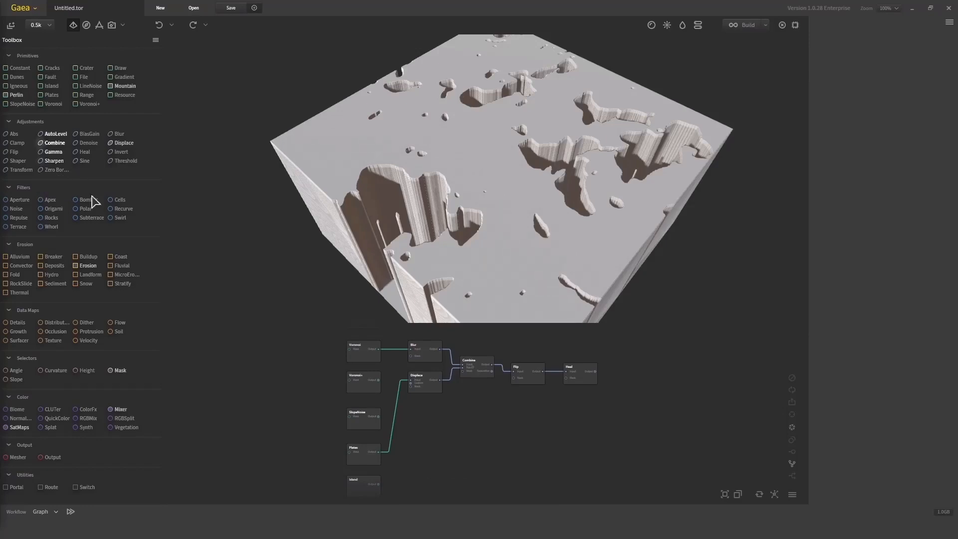
Preview the Heal and Combine nodes' terrain and examine the Combine result up close from a low angle
{"action": "left_click_drag", "start_coordinate": [493, 454], "coordinate": [482, 444]}
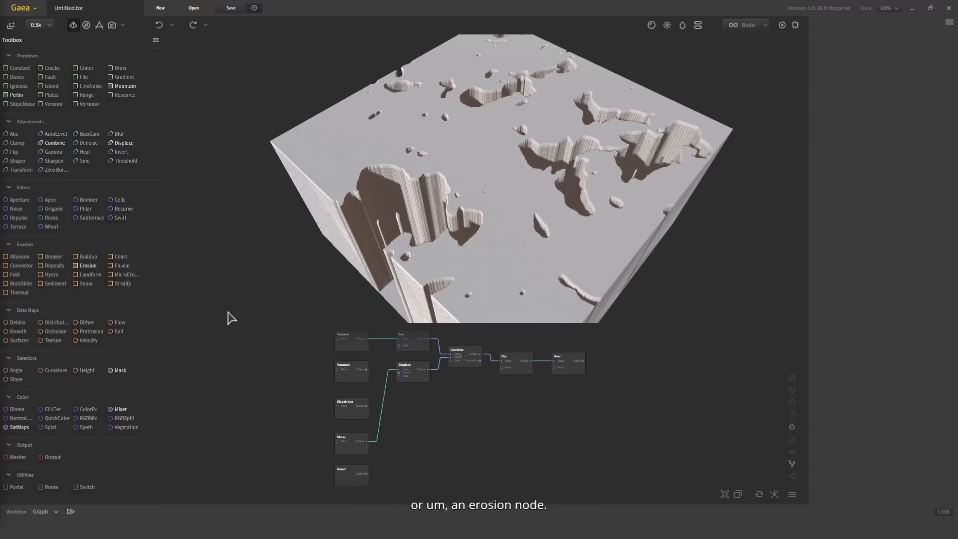
{"action": "scroll", "coordinate": [481, 417], "scroll_direction": "up", "scroll_amount": 2}
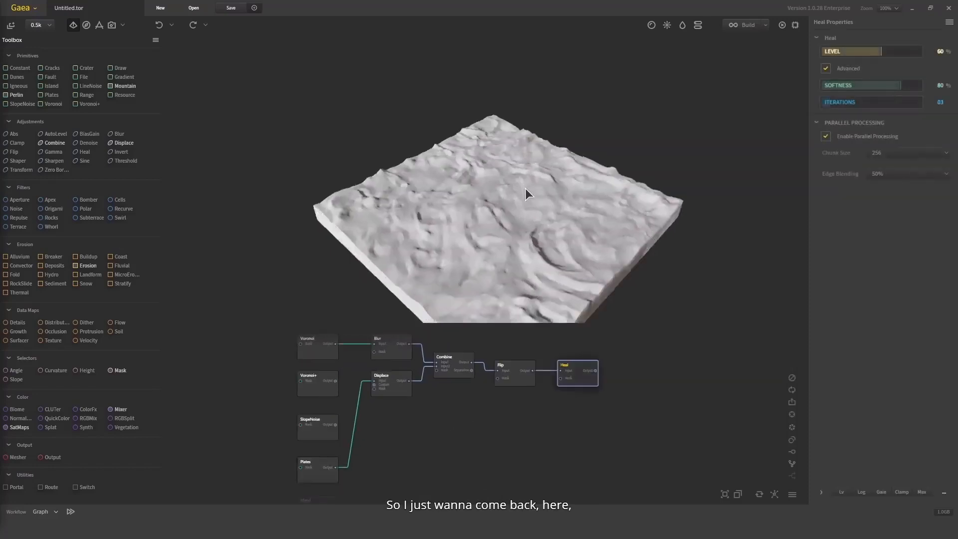
{"action": "left_click", "coordinate": [452, 369]}
{"action": "left_click_drag", "start_coordinate": [477, 242], "coordinate": [500, 220]}
{"action": "scroll", "coordinate": [500, 221], "scroll_direction": "up", "scroll_amount": 2}
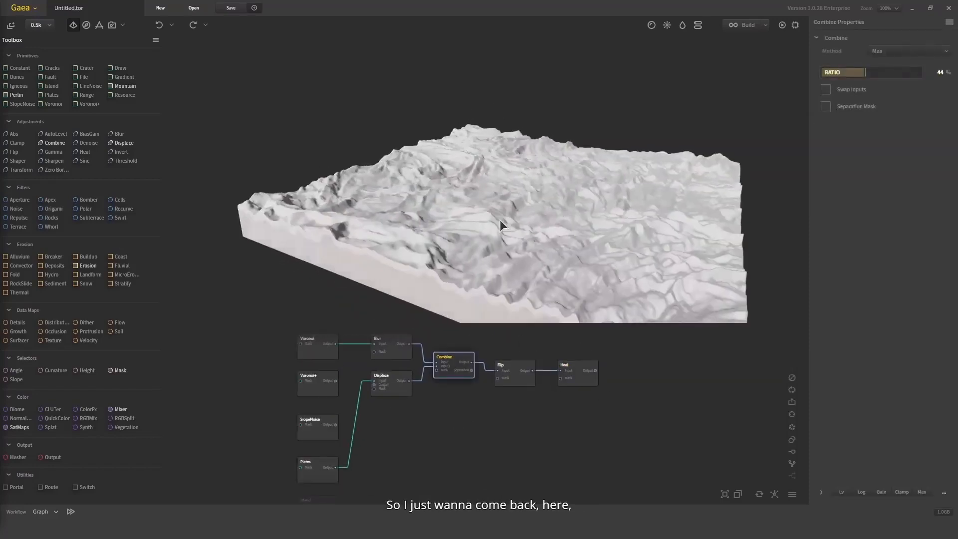
Preview the Igneous node, raise its Clamp Max to 79% and inspect the taller terrain from different sides
{"action": "mouse_move", "coordinate": [402, 492]}
{"action": "left_mouse_down"}
{"action": "mouse_move", "coordinate": [420, 414]}
{"action": "mouse_move", "coordinate": [415, 351]}
{"action": "left_mouse_up"}
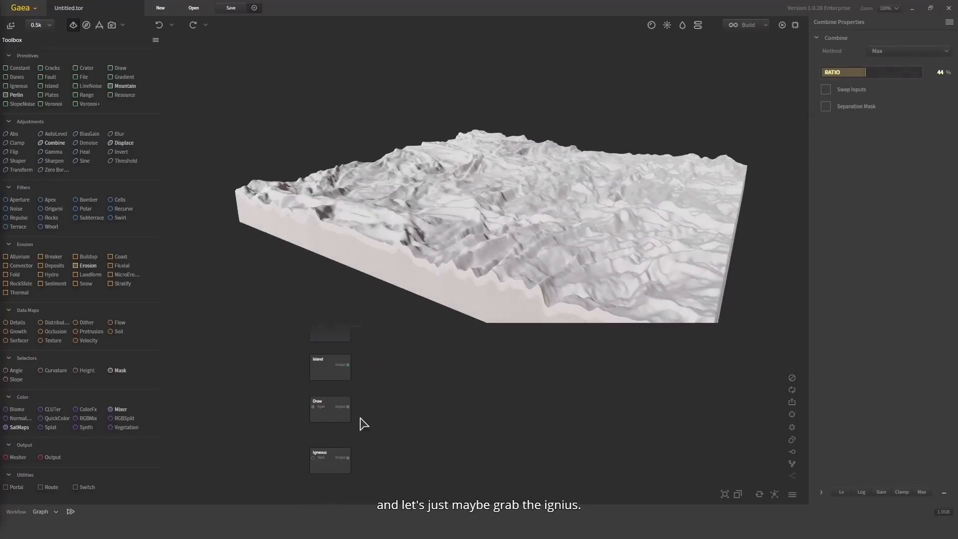
{"action": "left_click", "coordinate": [339, 464]}
{"action": "left_click_drag", "start_coordinate": [528, 196], "coordinate": [439, 259]}
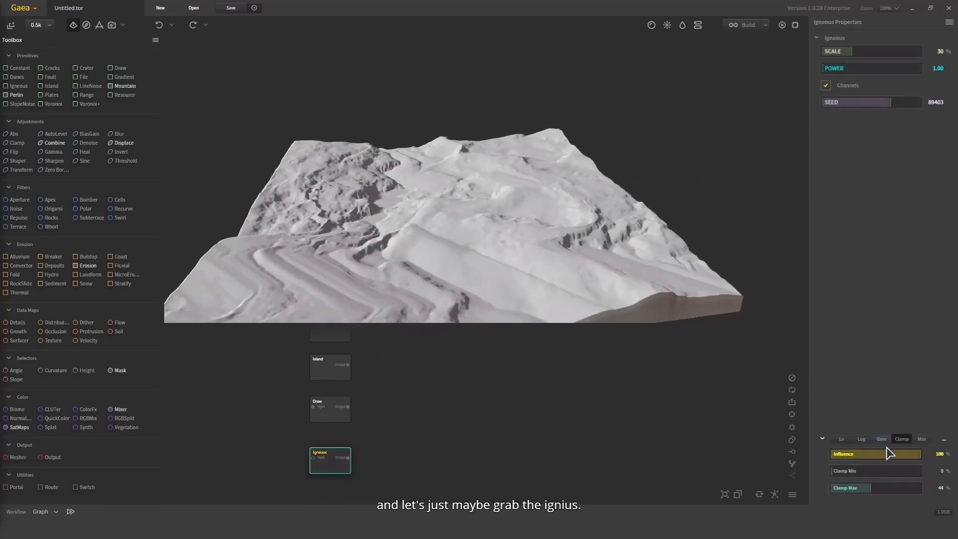
{"action": "left_click", "coordinate": [903, 487]}
{"action": "mouse_move", "coordinate": [513, 196]}
{"action": "left_mouse_down"}
{"action": "mouse_move", "coordinate": [408, 248]}
{"action": "mouse_move", "coordinate": [460, 115]}
{"action": "mouse_move", "coordinate": [431, 178]}
{"action": "mouse_move", "coordinate": [520, 184]}
{"action": "left_mouse_up"}
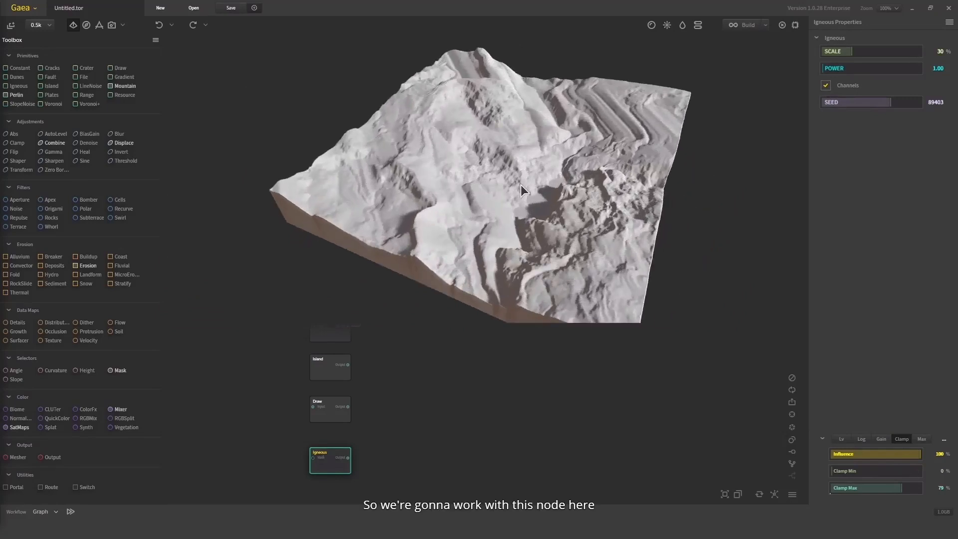
Add the Aperture, Apex, Bomber and Cells filter nodes to the graph beside the Igneous node
{"action": "middle_click_drag", "start_coordinate": [428, 404], "coordinate": [416, 371]}
{"action": "left_click_drag", "start_coordinate": [18, 200], "coordinate": [218, 304]}
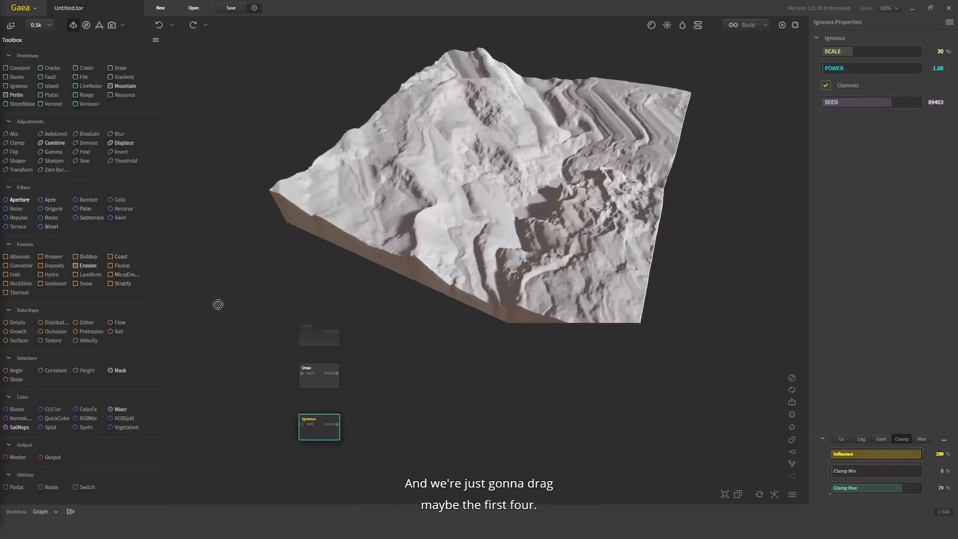
{"action": "left_click_drag", "start_coordinate": [51, 198], "coordinate": [434, 403]}
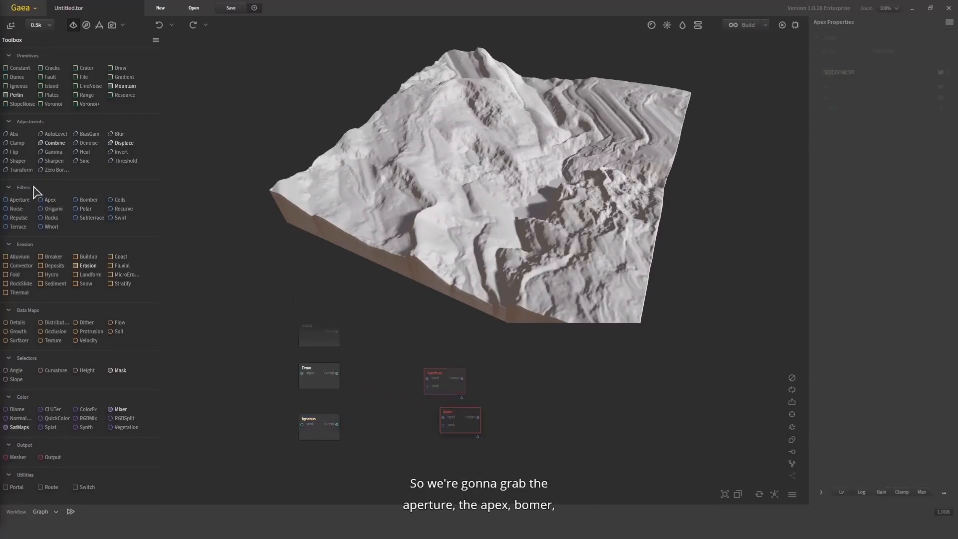
{"action": "left_click_drag", "start_coordinate": [86, 200], "coordinate": [420, 414]}
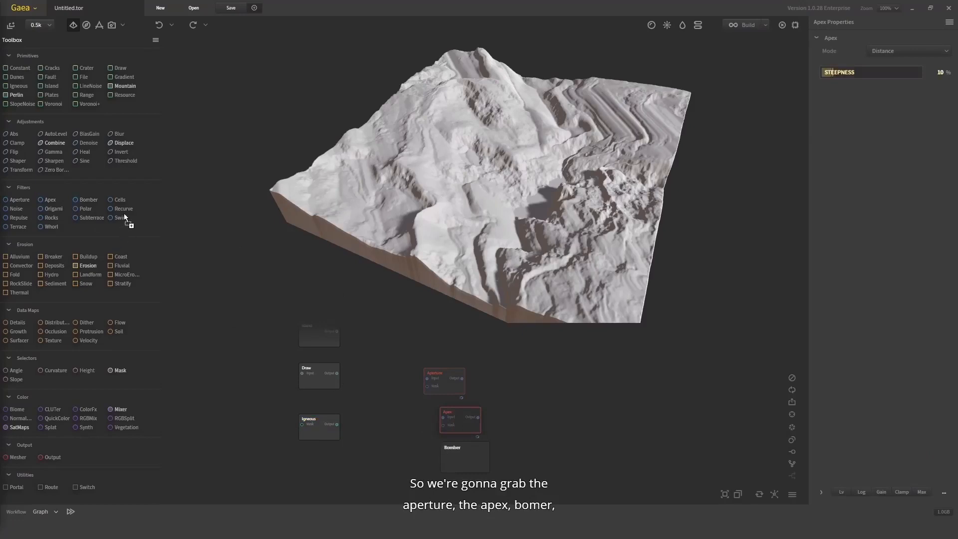
{"action": "left_click_drag", "start_coordinate": [117, 198], "coordinate": [506, 375]}
{"action": "scroll", "coordinate": [520, 438], "scroll_direction": "up", "scroll_amount": 2}
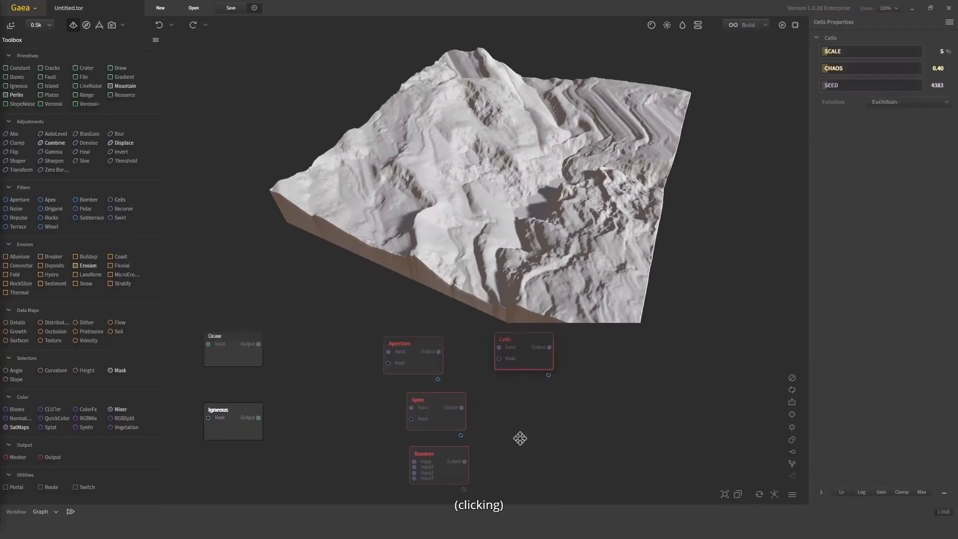
Arrange the new filter nodes in one column, ordered Aperture, Apex, Cells and Bomber
{"action": "scroll", "coordinate": [548, 395], "scroll_direction": "down", "scroll_amount": 1}
{"action": "middle_click_drag", "start_coordinate": [520, 438], "coordinate": [553, 427]}
{"action": "middle_click_drag", "start_coordinate": [489, 360], "coordinate": [491, 386]}
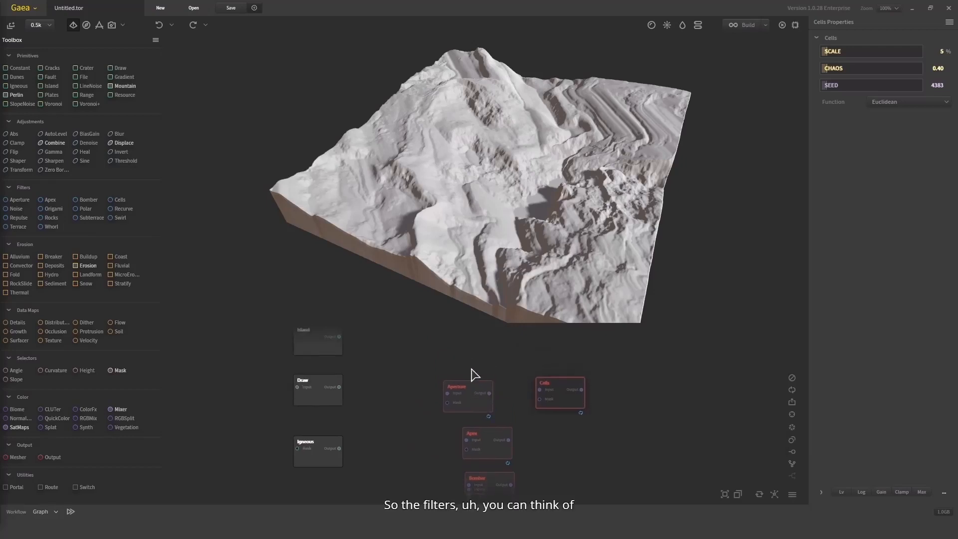
{"action": "left_click_drag", "start_coordinate": [492, 452], "coordinate": [471, 374]}
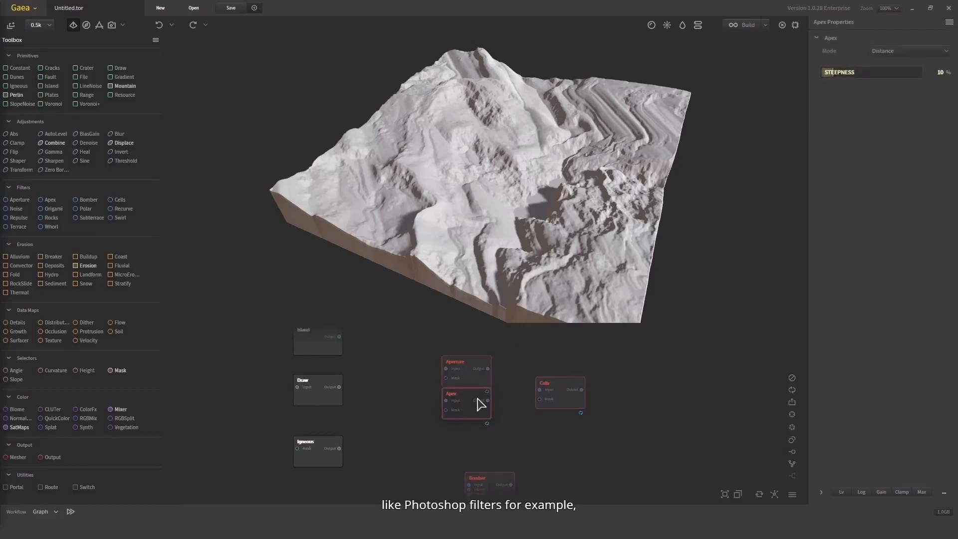
{"action": "left_click_drag", "start_coordinate": [567, 391], "coordinate": [473, 458]}
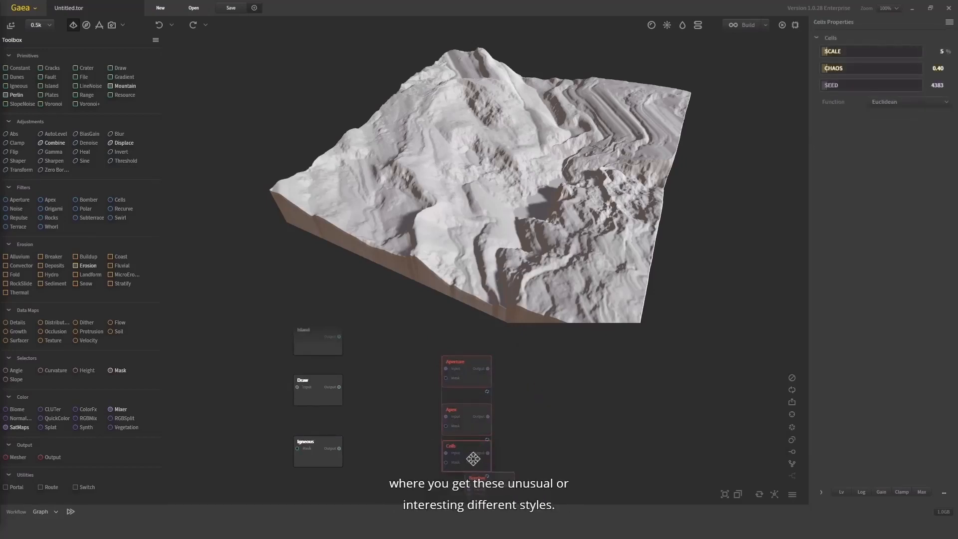
{"action": "middle_click_drag", "start_coordinate": [541, 459], "coordinate": [588, 339]}
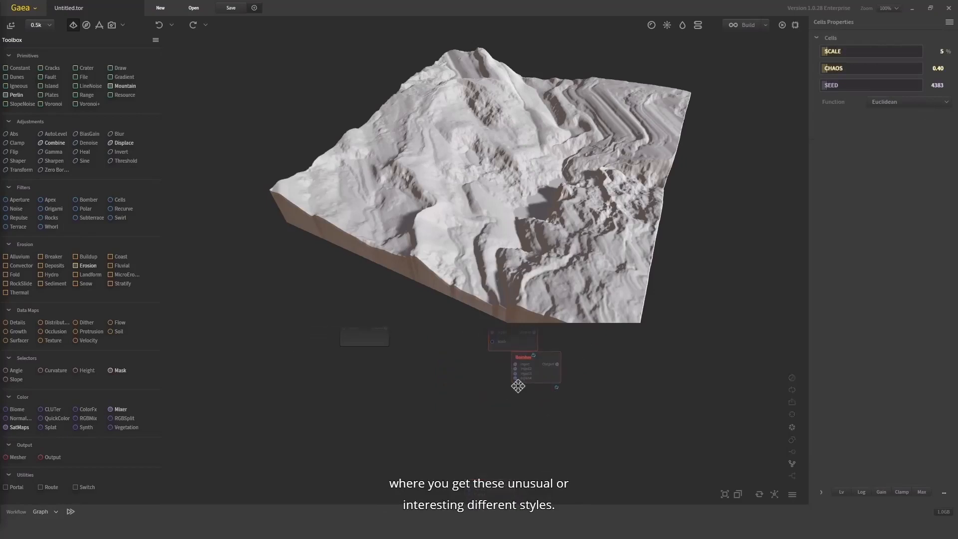
{"action": "left_click_drag", "start_coordinate": [532, 366], "coordinate": [509, 389]}
{"action": "mouse_move", "coordinate": [554, 369]}
{"action": "middle_mouse_down"}
{"action": "mouse_move", "coordinate": [539, 426]}
{"action": "mouse_move", "coordinate": [568, 380]}
{"action": "middle_mouse_up"}
{"action": "scroll", "coordinate": [539, 426], "scroll_direction": "down", "scroll_amount": 2}
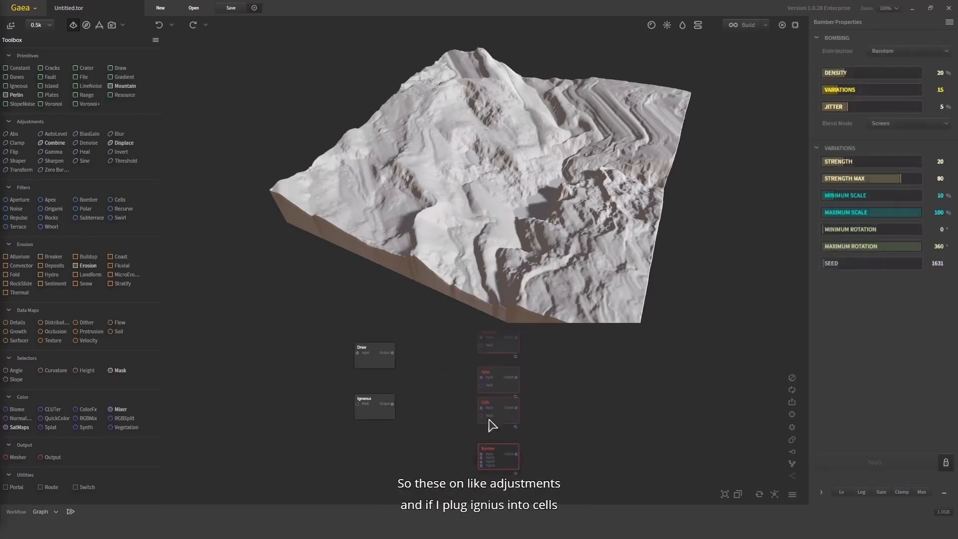
Connect Igneous's output to the Cells input and compare the two nodes' terrain from different angles and up close
{"action": "left_click", "coordinate": [492, 413]}
{"action": "scroll", "coordinate": [443, 412], "scroll_direction": "up", "scroll_amount": 3}
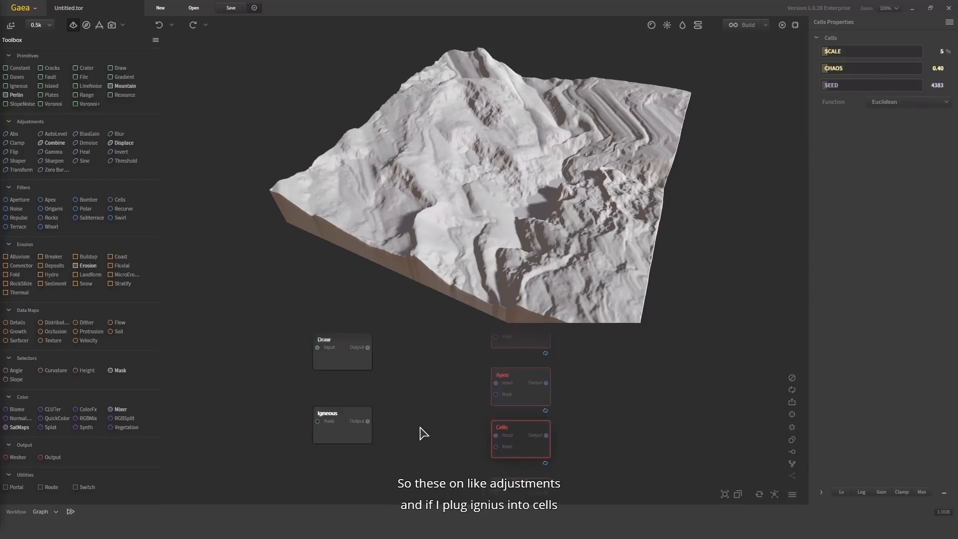
{"action": "left_click_drag", "start_coordinate": [362, 415], "coordinate": [489, 430]}
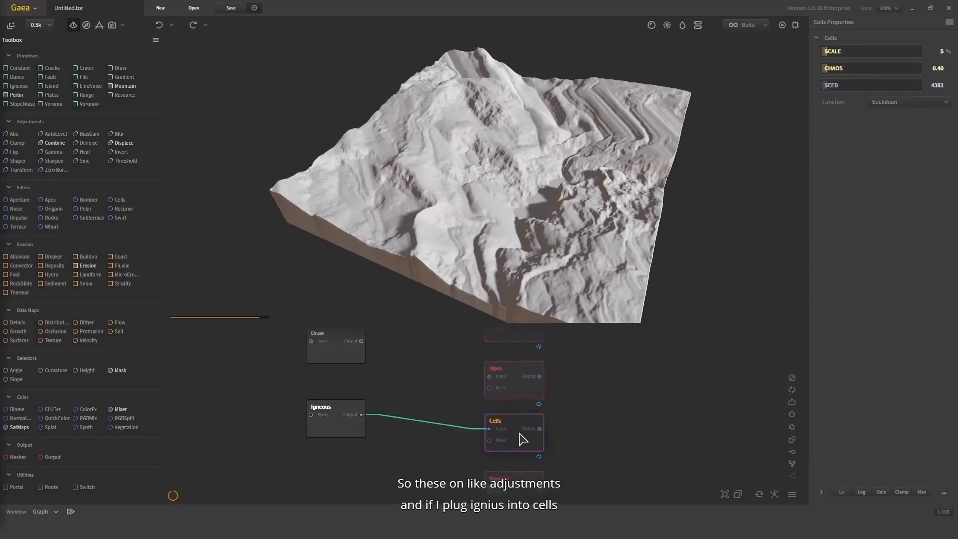
{"action": "left_click_drag", "start_coordinate": [541, 201], "coordinate": [545, 154]}
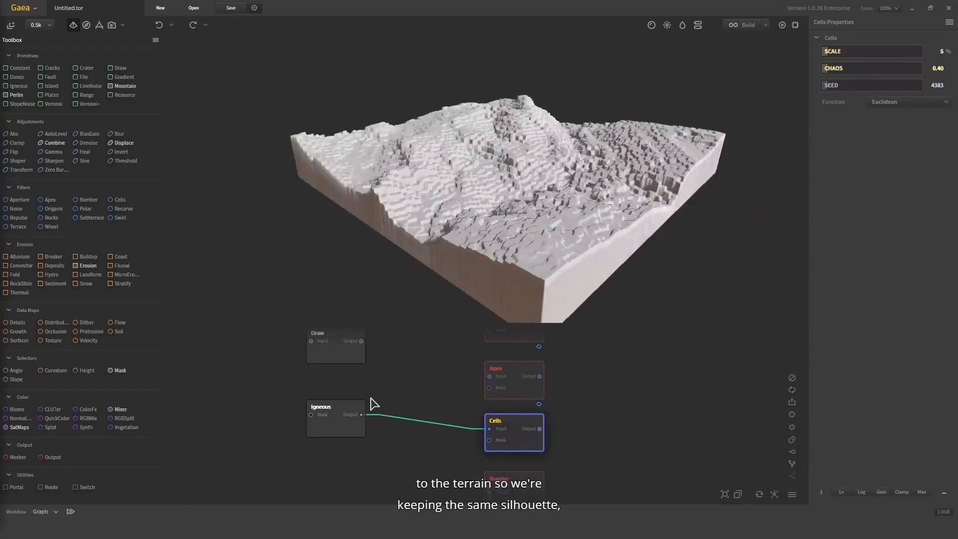
{"action": "left_click", "coordinate": [346, 426]}
{"action": "left_click", "coordinate": [517, 421]}
{"action": "left_click_drag", "start_coordinate": [543, 164], "coordinate": [599, 205]}
{"action": "scroll", "coordinate": [566, 138], "scroll_direction": "up", "scroll_amount": 5}
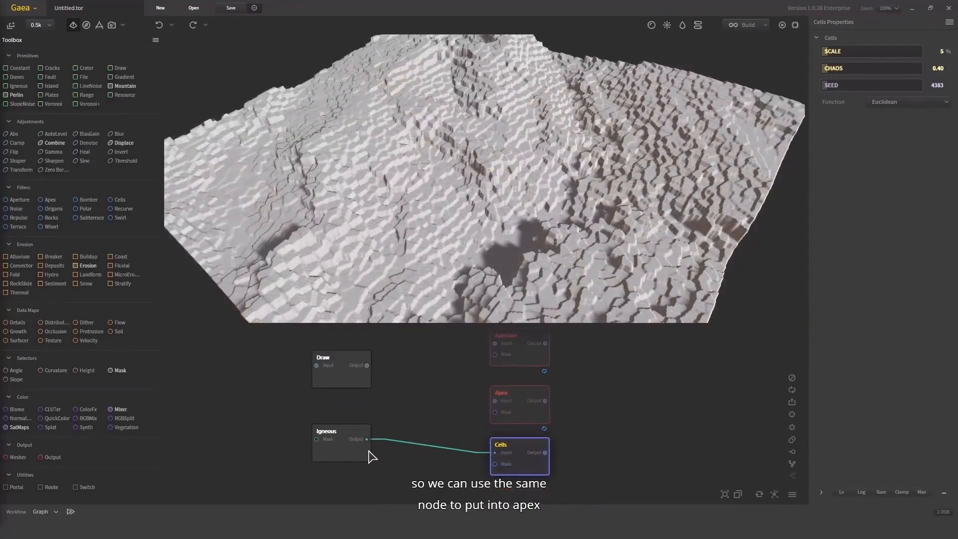
Connect Igneous's output to the Apex input as well and set Apex's Steepness to 57%
{"action": "left_click_drag", "start_coordinate": [368, 440], "coordinate": [519, 407]}
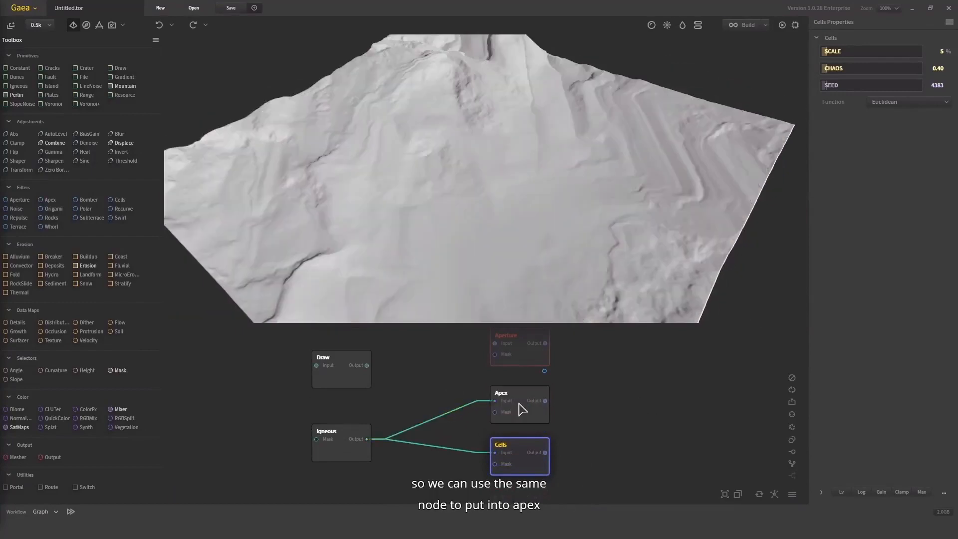
{"action": "left_click", "coordinate": [520, 407]}
{"action": "left_click_drag", "start_coordinate": [838, 80], "coordinate": [878, 78]}
{"action": "left_click_drag", "start_coordinate": [659, 187], "coordinate": [546, 166]}
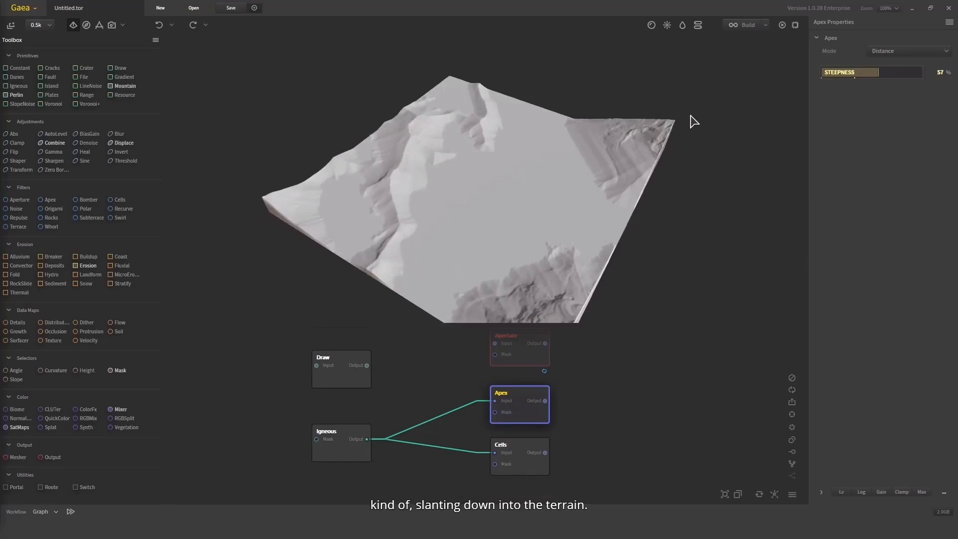
Switch Apex to Slant mode, set A to 57%, and try B at 71% and 18%
{"action": "left_click", "coordinate": [921, 51]}
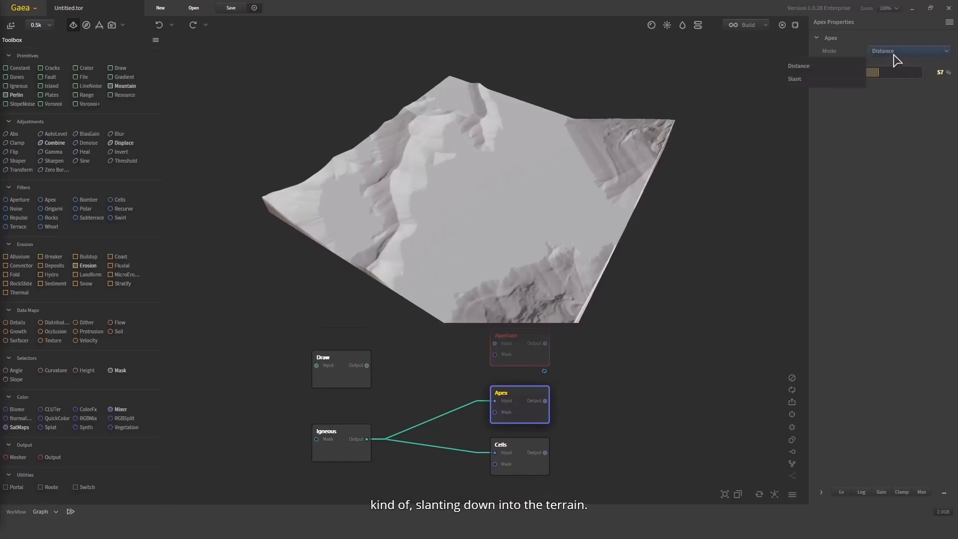
{"action": "left_click", "coordinate": [828, 78]}
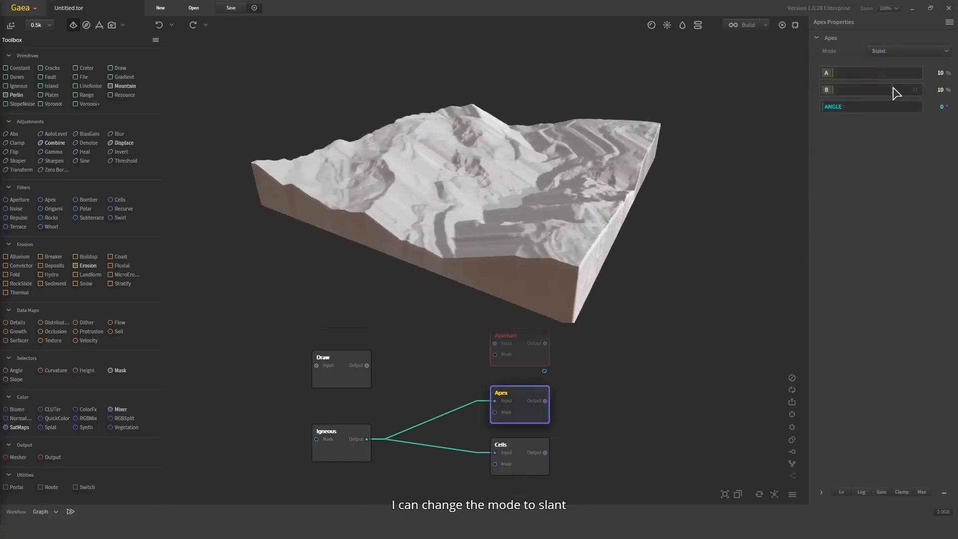
{"action": "left_click", "coordinate": [877, 73]}
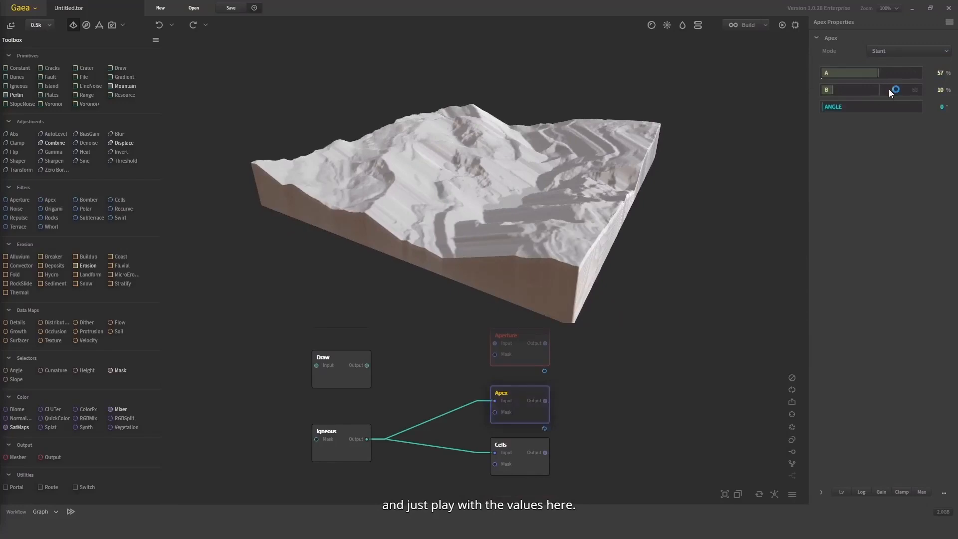
{"action": "left_click", "coordinate": [892, 89]}
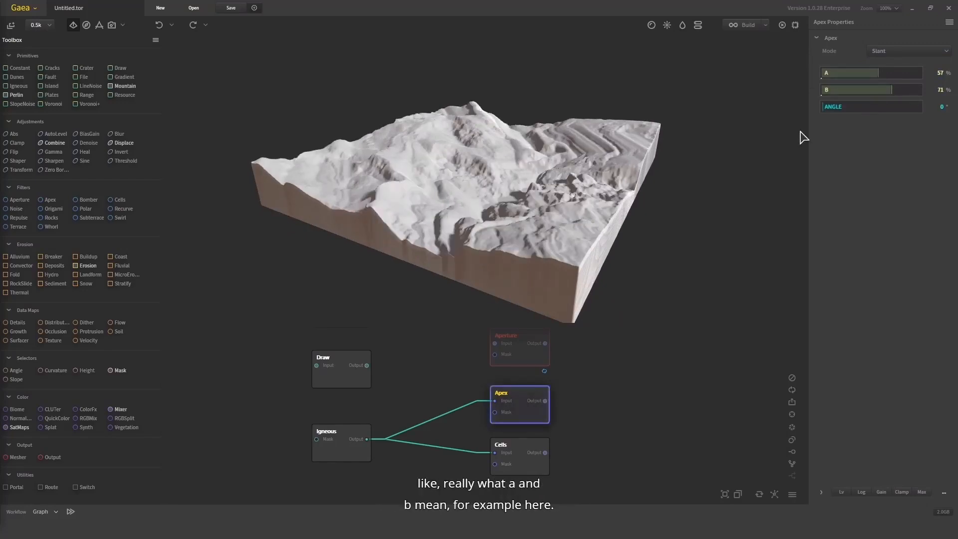
{"action": "left_click", "coordinate": [841, 93]}
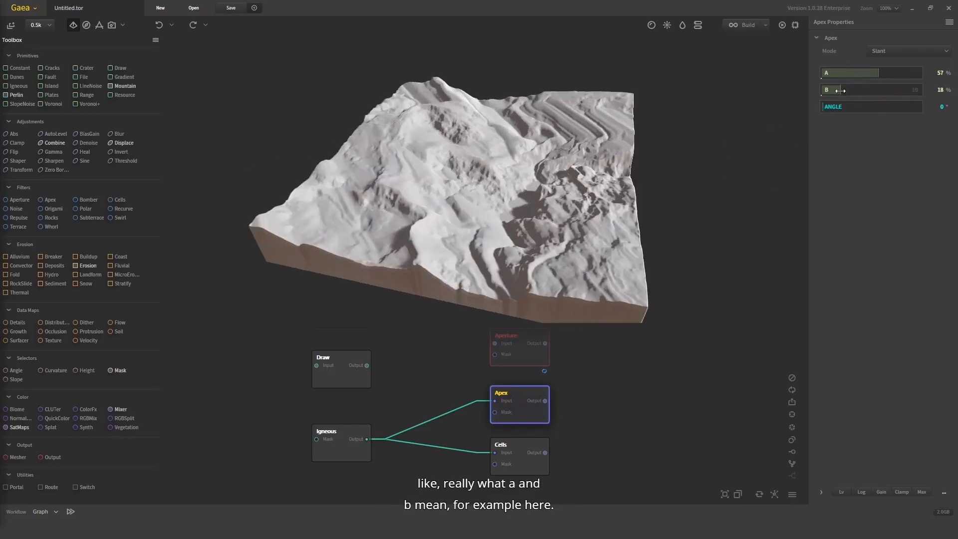
{"action": "left_click_drag", "start_coordinate": [619, 143], "coordinate": [629, 165]}
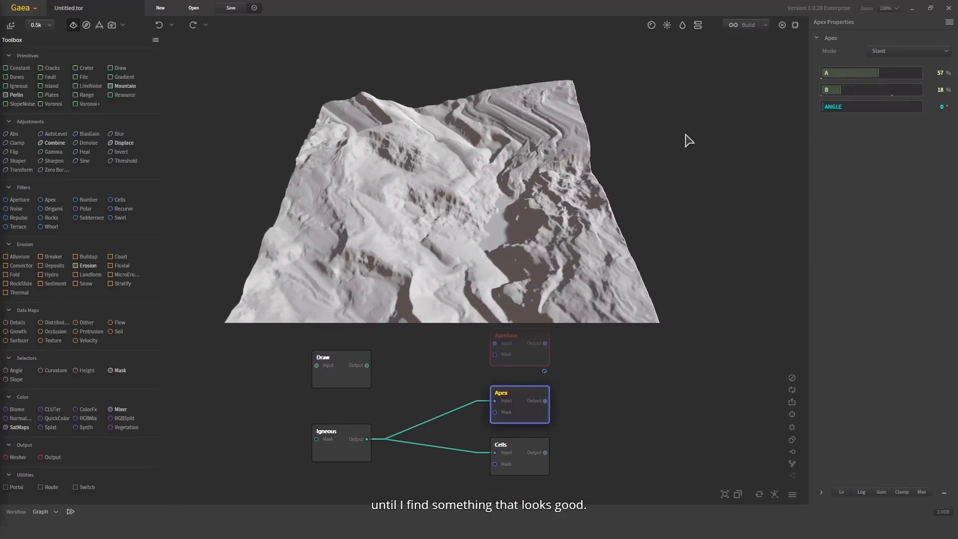
Set Apex's slant Angle to 224° and inspect the terrain from a low side view and up close
{"action": "left_click", "coordinate": [884, 107]}
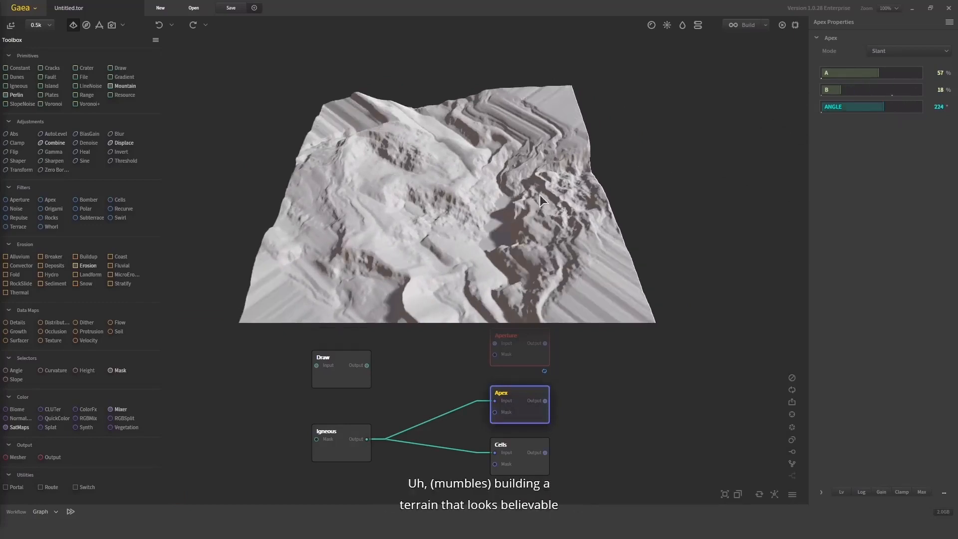
{"action": "left_click_drag", "start_coordinate": [540, 195], "coordinate": [764, 132]}
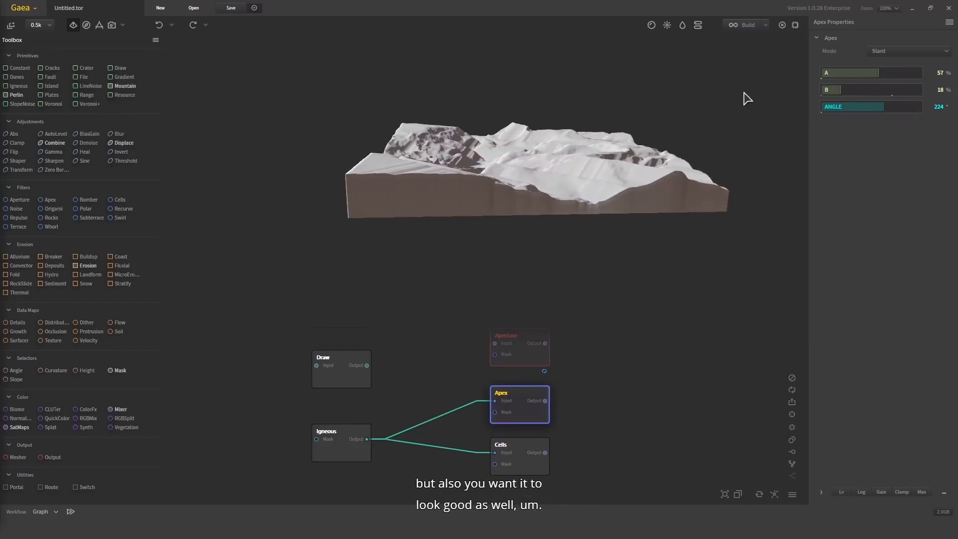
{"action": "left_click_drag", "start_coordinate": [744, 92], "coordinate": [747, 175]}
{"action": "scroll", "coordinate": [747, 199], "scroll_direction": "up", "scroll_amount": 5}
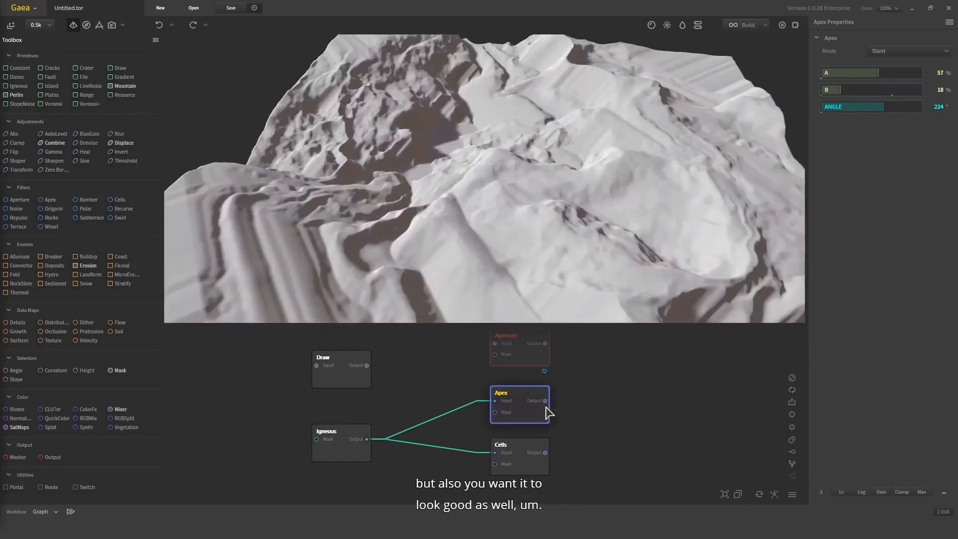
Return Apex to Distance mode, try Steepness at 22%, and set it to 65% while viewing the terrain from several sides
{"action": "scroll", "coordinate": [548, 412], "scroll_direction": "down", "scroll_amount": 3}
{"action": "left_click", "coordinate": [898, 51]}
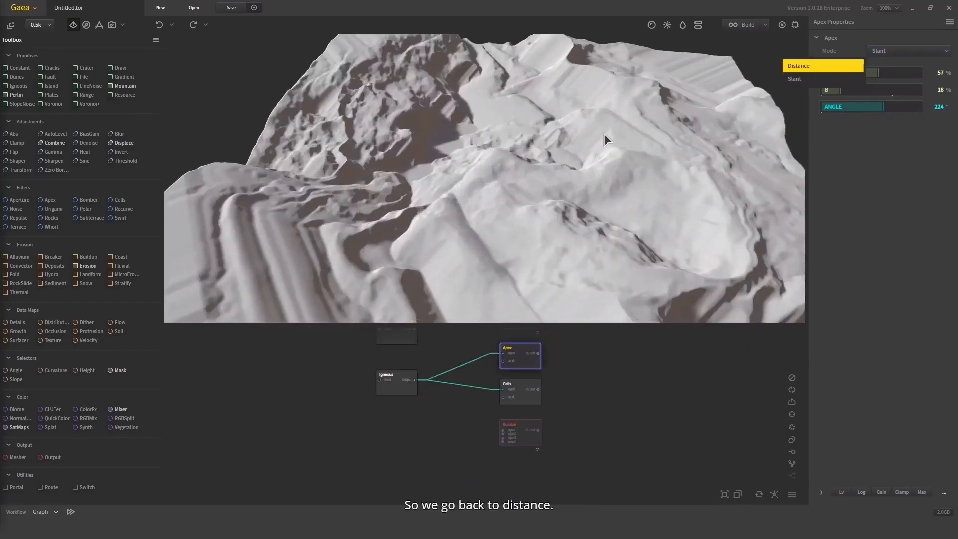
{"action": "left_click_drag", "start_coordinate": [636, 198], "coordinate": [654, 128]}
{"action": "left_click_drag", "start_coordinate": [856, 73], "coordinate": [850, 83]}
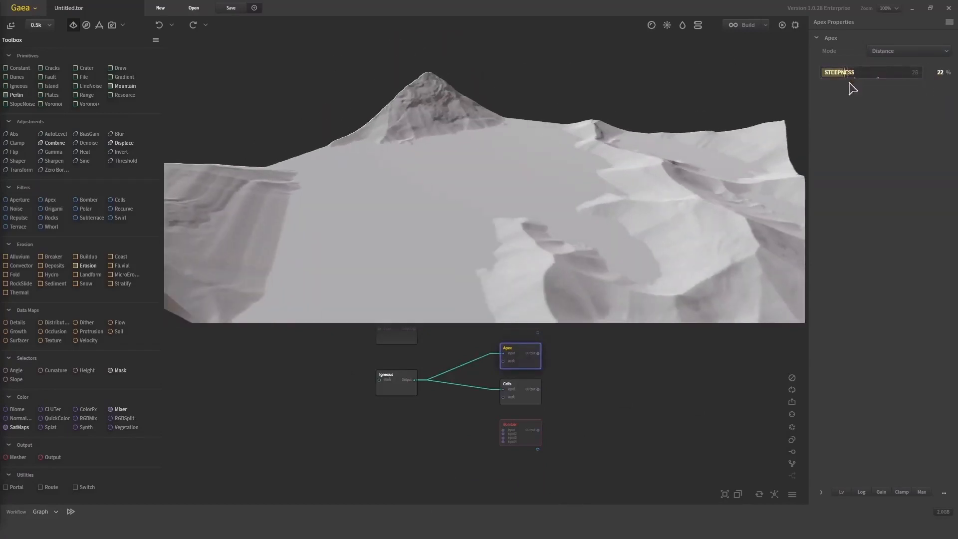
{"action": "left_click_drag", "start_coordinate": [672, 201], "coordinate": [592, 184]}
{"action": "scroll", "coordinate": [592, 185], "scroll_direction": "down", "scroll_amount": 4}
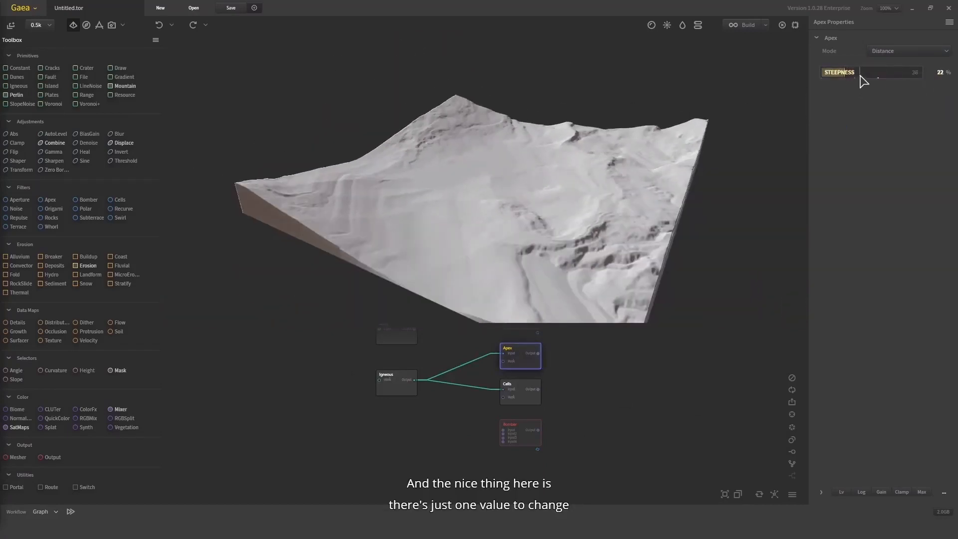
{"action": "left_click", "coordinate": [886, 73]}
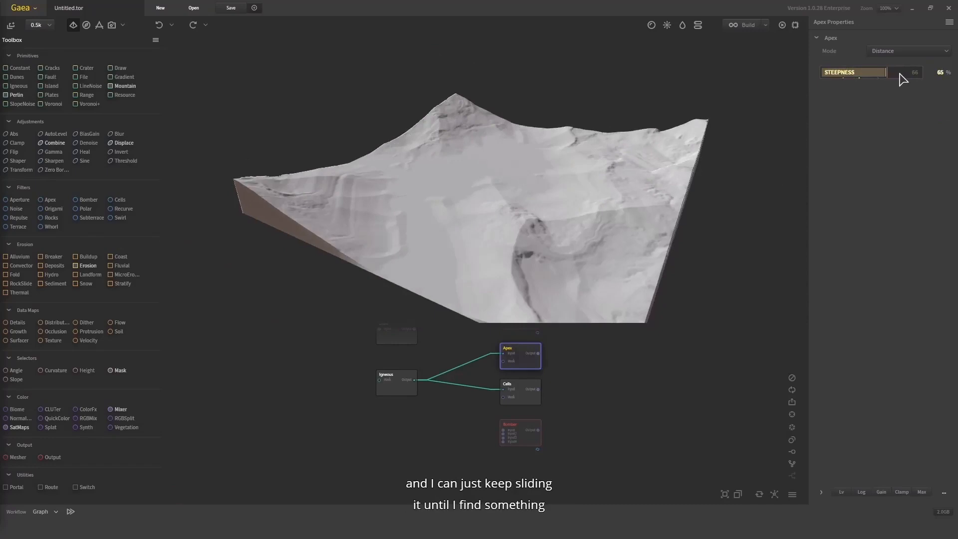
{"action": "left_click_drag", "start_coordinate": [636, 172], "coordinate": [513, 207]}
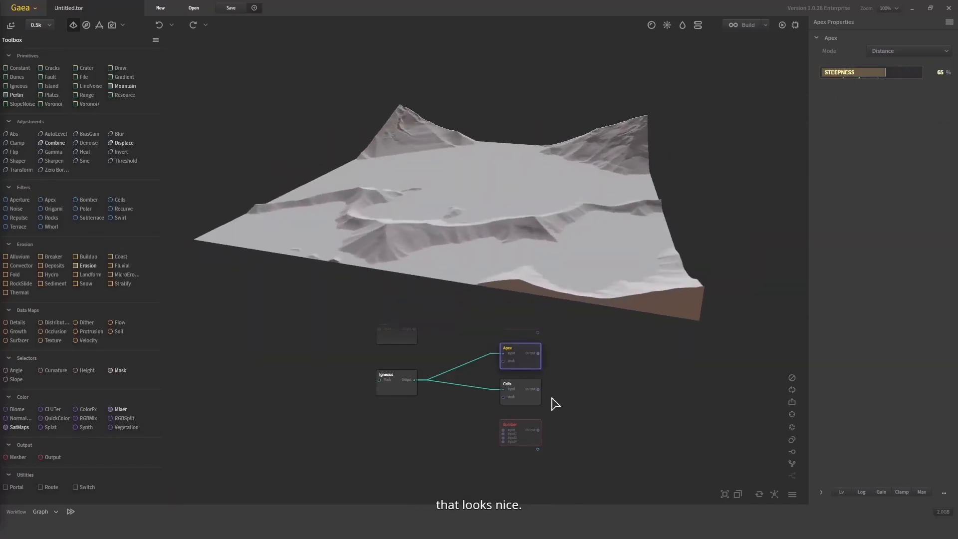
Connect Igneous's output to the Aperture input and preview the Aperture node's terrain
{"action": "middle_click_drag", "start_coordinate": [554, 417], "coordinate": [527, 446]}
{"action": "scroll", "coordinate": [476, 356], "scroll_direction": "up", "scroll_amount": 2}
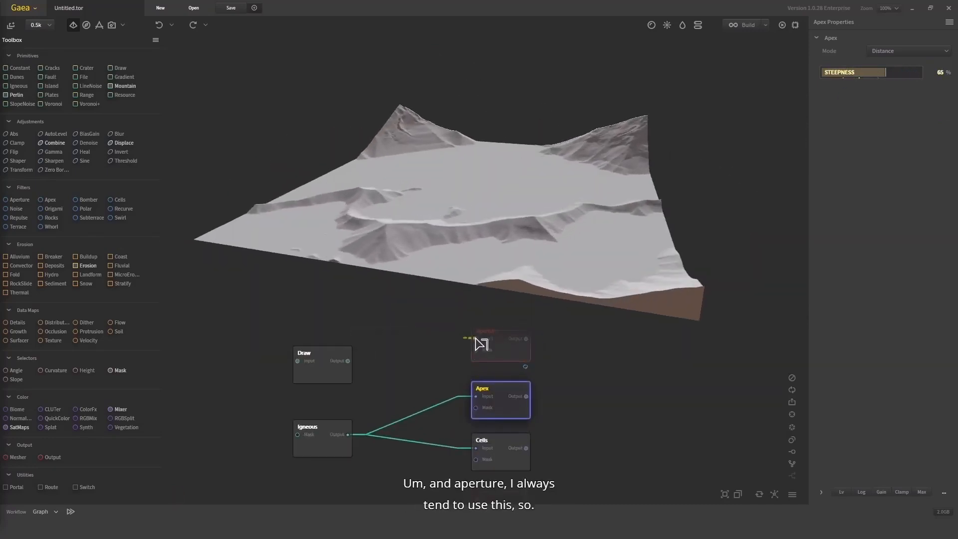
{"action": "left_click_drag", "start_coordinate": [475, 339], "coordinate": [351, 440]}
{"action": "middle_click_drag", "start_coordinate": [390, 386], "coordinate": [385, 415]}
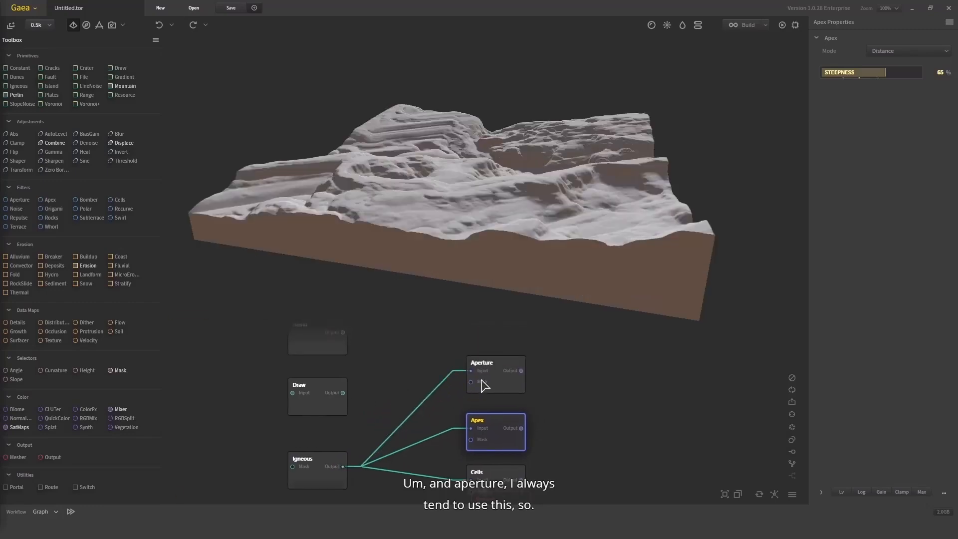
{"action": "left_click", "coordinate": [494, 372]}
{"action": "left_click_drag", "start_coordinate": [567, 248], "coordinate": [620, 208]}
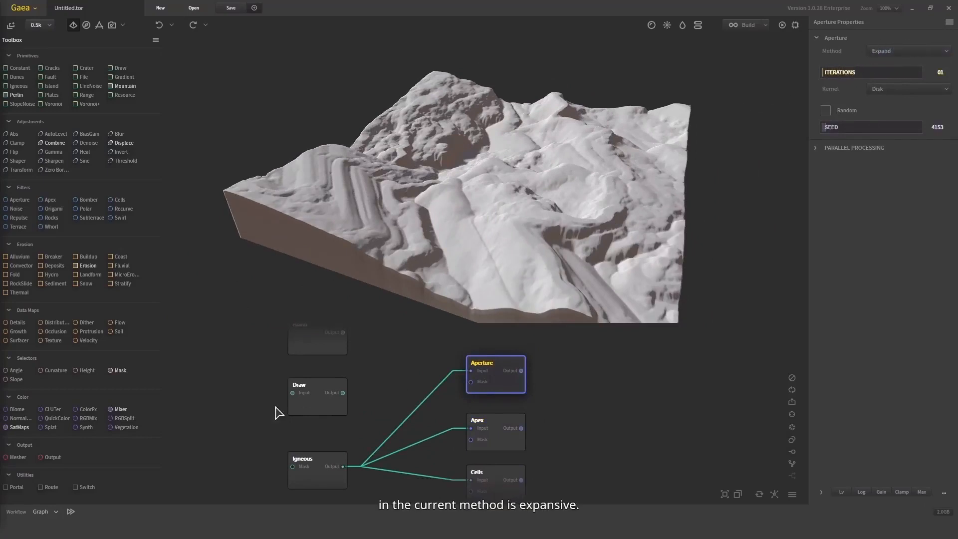
Inspect the original Igneous terrain up close for comparison, and set Aperture's Iterations to 4
{"action": "left_click", "coordinate": [319, 472]}
{"action": "mouse_move", "coordinate": [564, 193]}
{"action": "left_mouse_down"}
{"action": "mouse_move", "coordinate": [557, 215]}
{"action": "mouse_move", "coordinate": [554, 188]}
{"action": "left_mouse_up"}
{"action": "scroll", "coordinate": [557, 215], "scroll_direction": "up", "scroll_amount": 3}
{"action": "left_click_drag", "start_coordinate": [504, 212], "coordinate": [447, 245]}
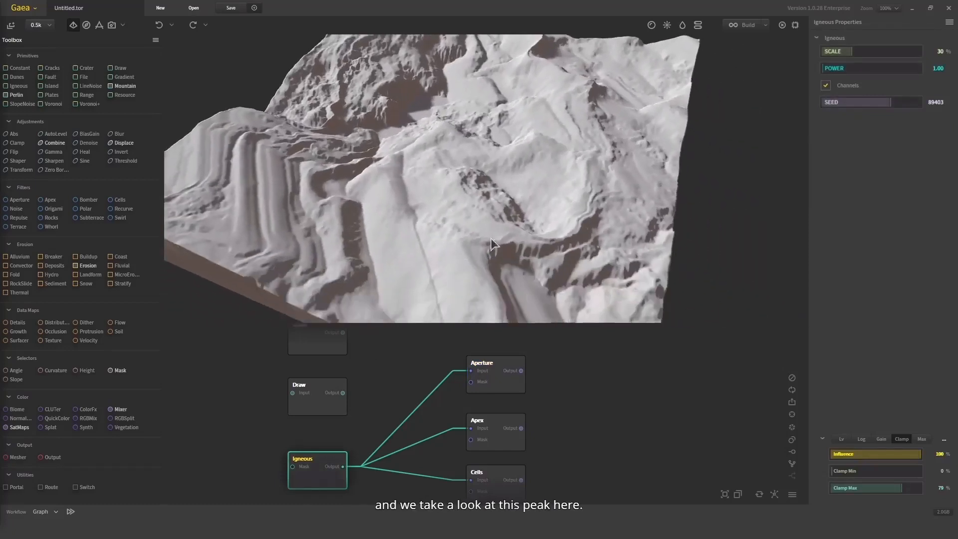
{"action": "left_click", "coordinate": [504, 382]}
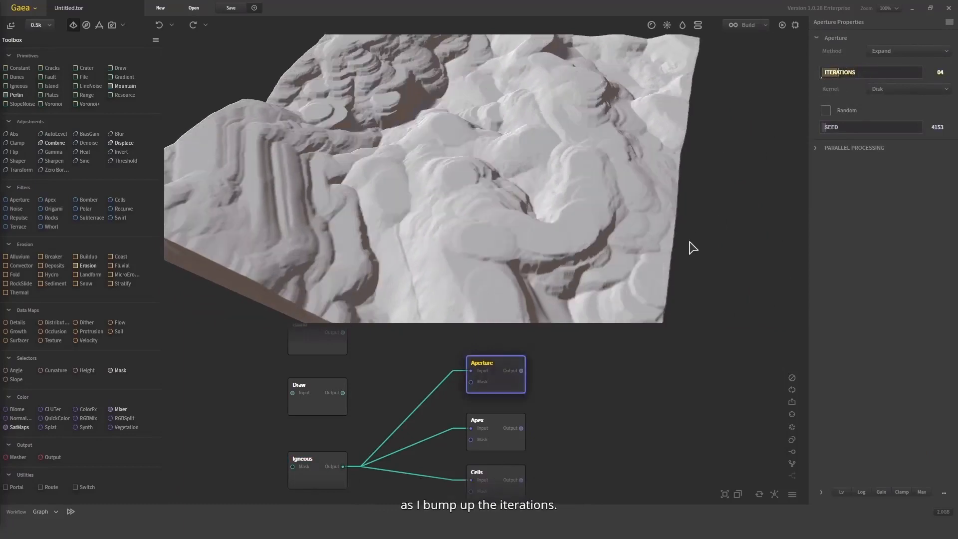
{"action": "left_click_drag", "start_coordinate": [484, 217], "coordinate": [496, 202]}
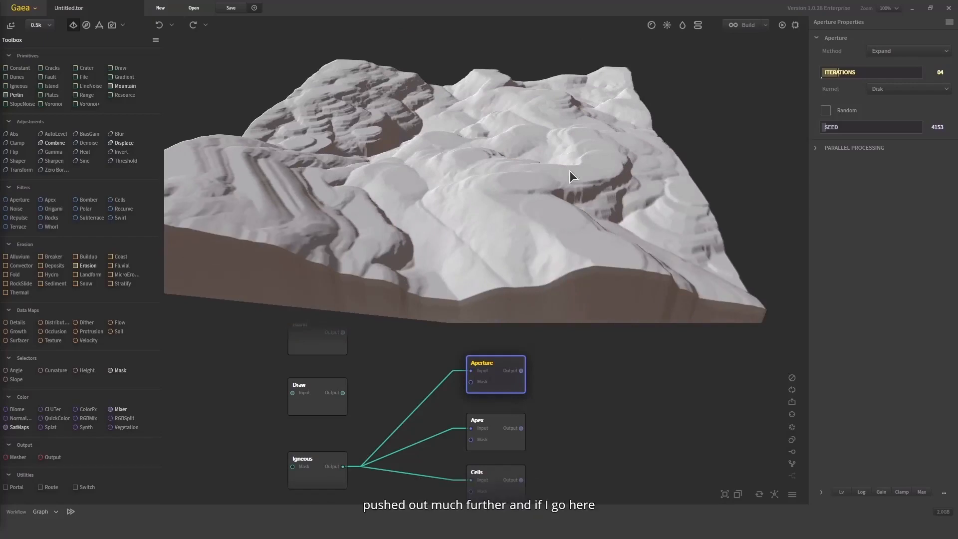
Raise Aperture's Iterations to 10, switch its Method to Contract, and try 6 and 3 Iterations before settling on 9
{"action": "left_click", "coordinate": [869, 73]}
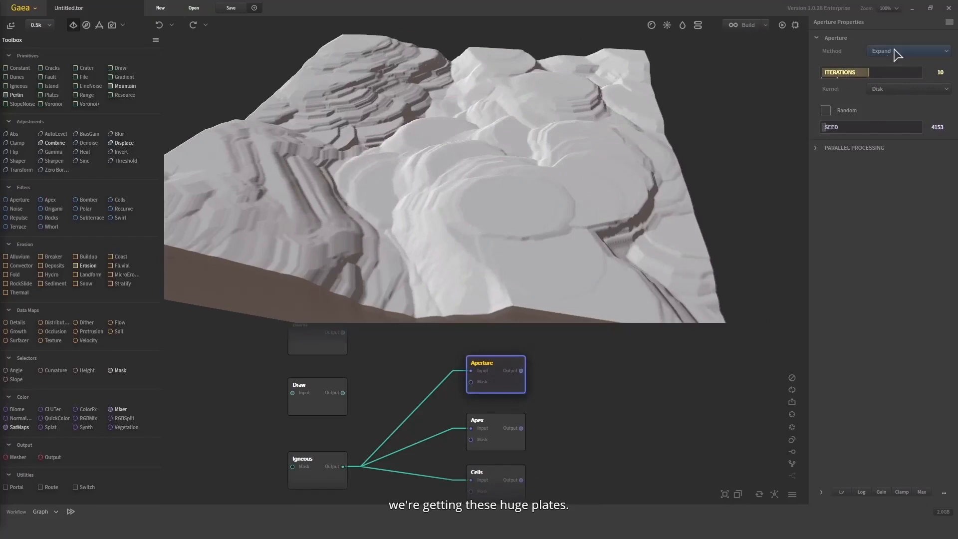
{"action": "left_click", "coordinate": [897, 52]}
{"action": "left_click", "coordinate": [831, 79]}
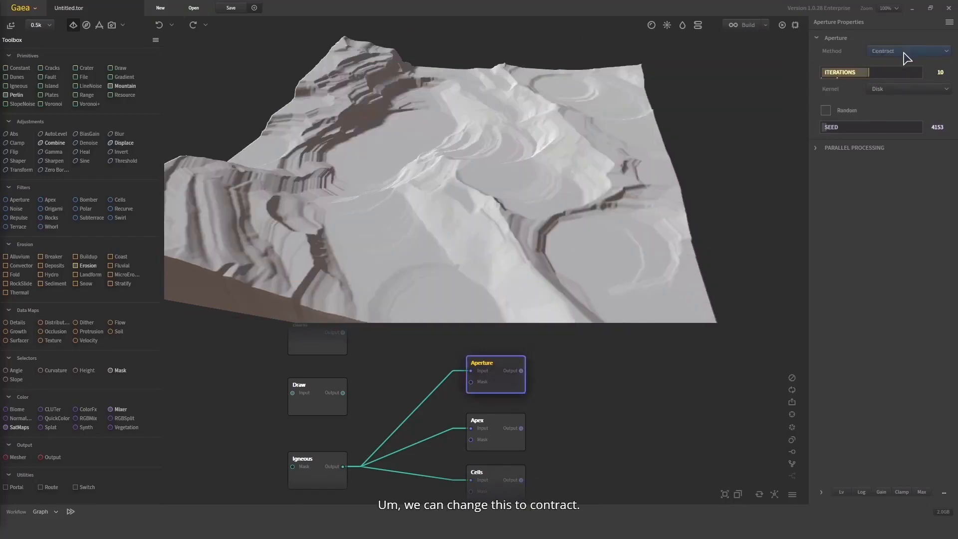
{"action": "left_click", "coordinate": [849, 73]}
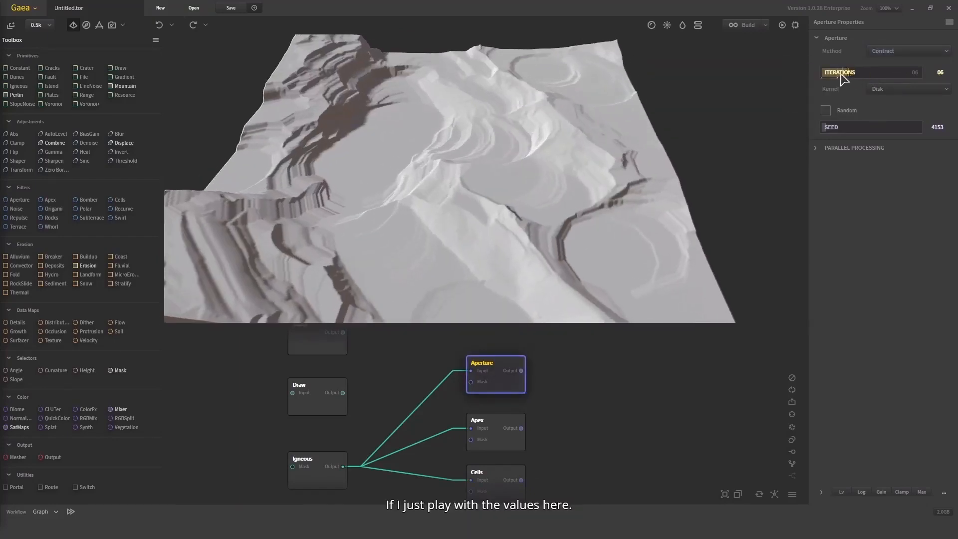
{"action": "left_click", "coordinate": [844, 74]}
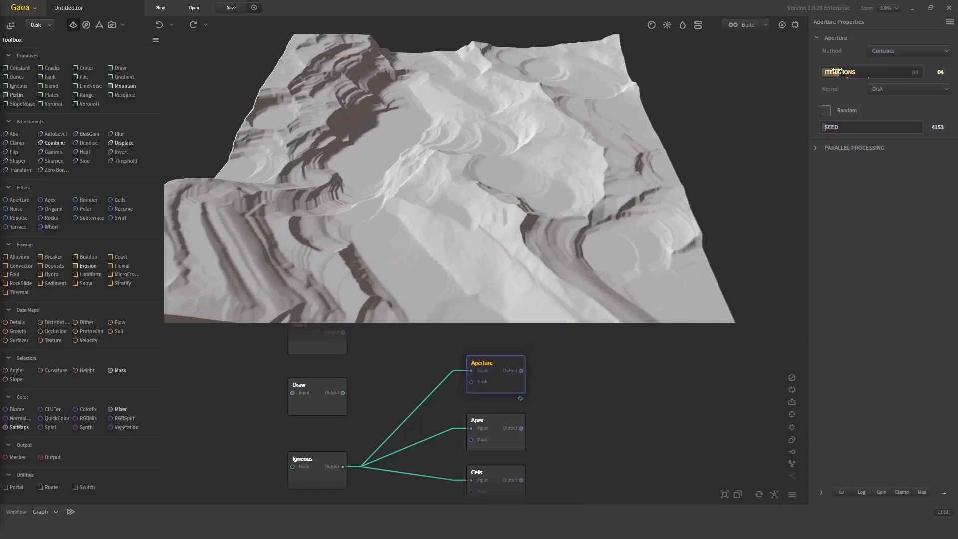
{"action": "left_click", "coordinate": [871, 75]}
{"action": "left_click", "coordinate": [863, 73]}
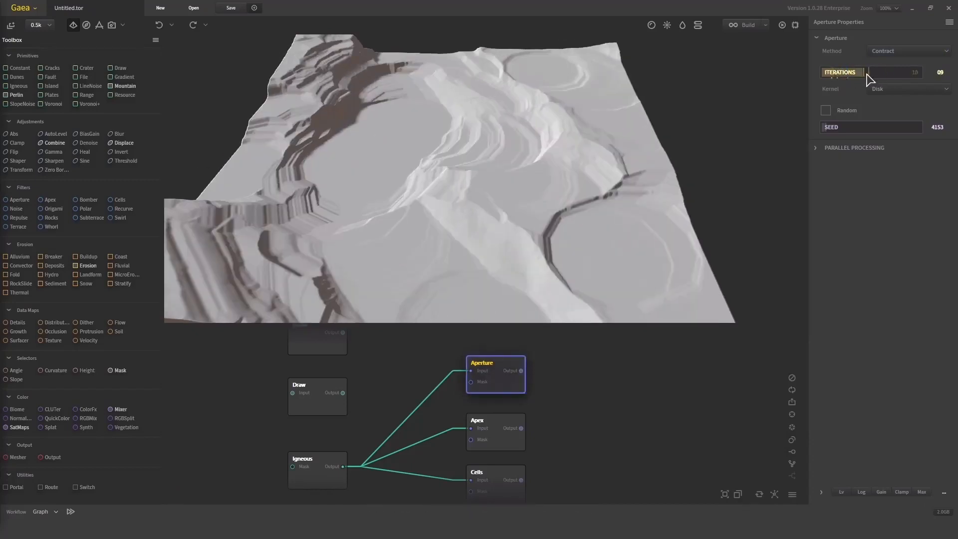
{"action": "left_click_drag", "start_coordinate": [349, 210], "coordinate": [653, 154]}
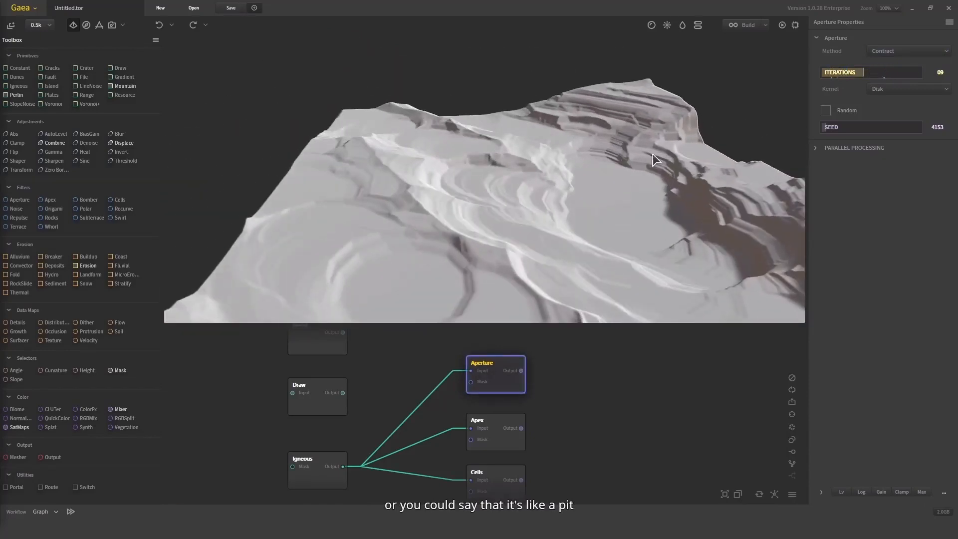
Try Aperture's Spread method, switch it to Reduce, and inspect the terrain from above and from a lower side view
{"action": "left_click", "coordinate": [905, 51]}
{"action": "left_click", "coordinate": [855, 89]}
{"action": "left_click", "coordinate": [904, 51]}
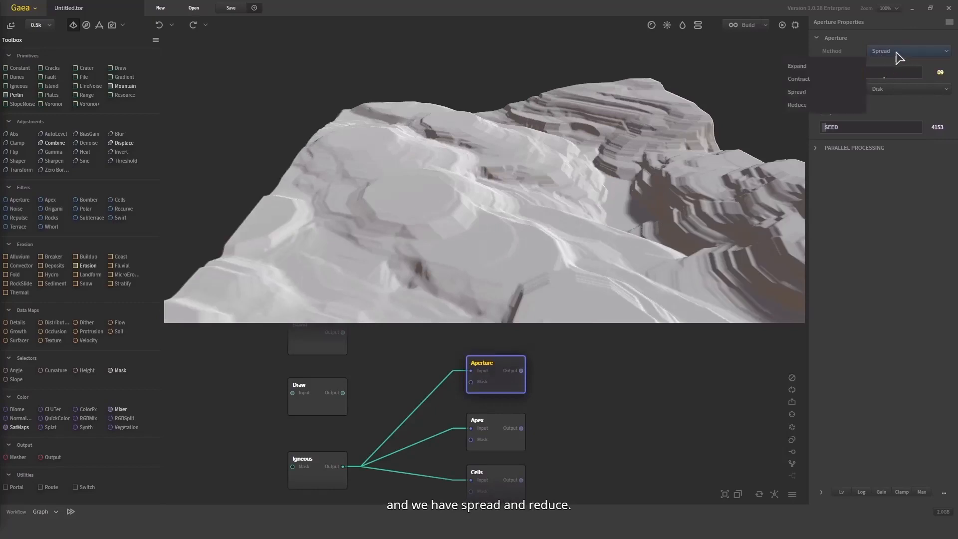
{"action": "left_click", "coordinate": [840, 100]}
{"action": "left_click_drag", "start_coordinate": [587, 139], "coordinate": [646, 167]}
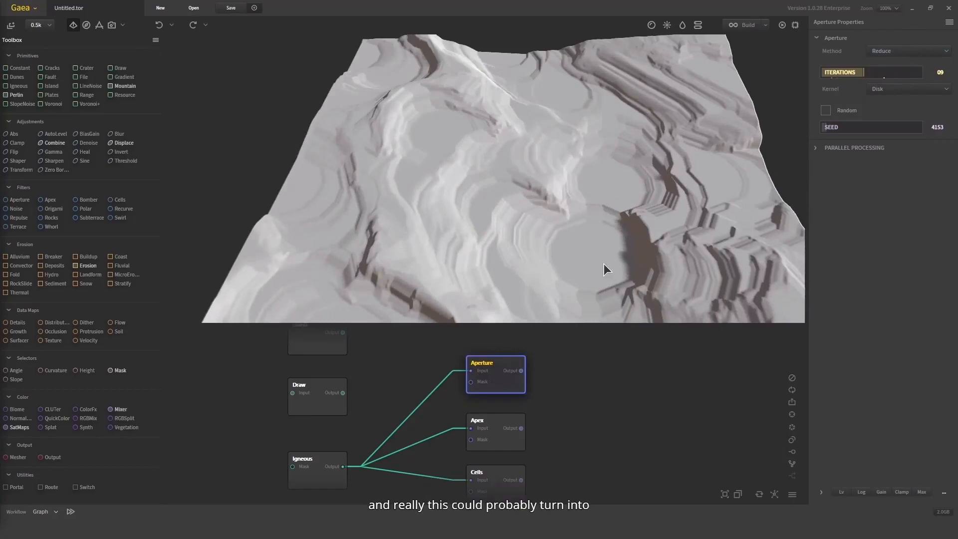
{"action": "left_click_drag", "start_coordinate": [604, 263], "coordinate": [753, 154]}
Enable Aperture's Random option, expand its parallel processing settings, and set the Kernel to Diamond
{"action": "left_click", "coordinate": [826, 110]}
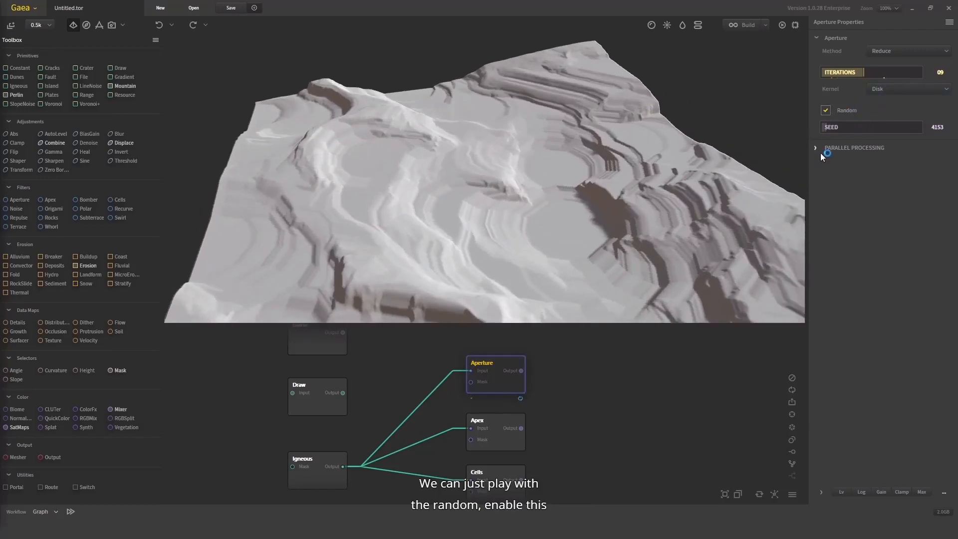
{"action": "left_click", "coordinate": [822, 153]}
{"action": "left_click", "coordinate": [888, 91]}
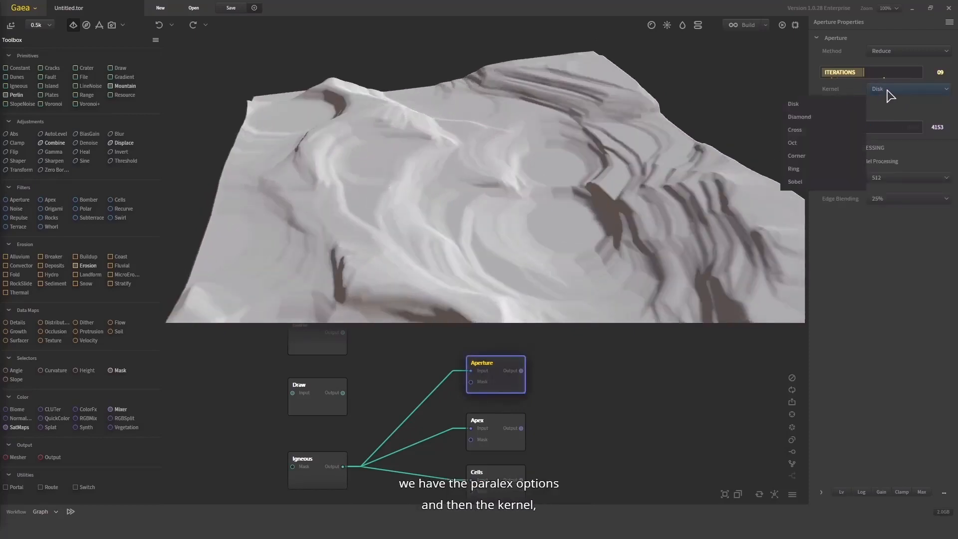
{"action": "left_click", "coordinate": [840, 116]}
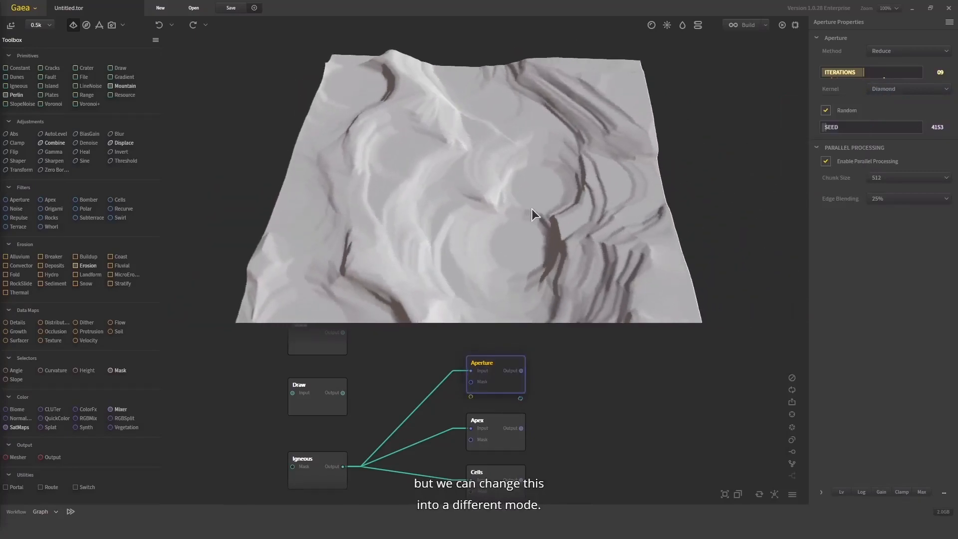
Try the Corner kernel on Aperture, switch it to Ring, and view the resulting terrain
{"action": "left_click", "coordinate": [903, 88]}
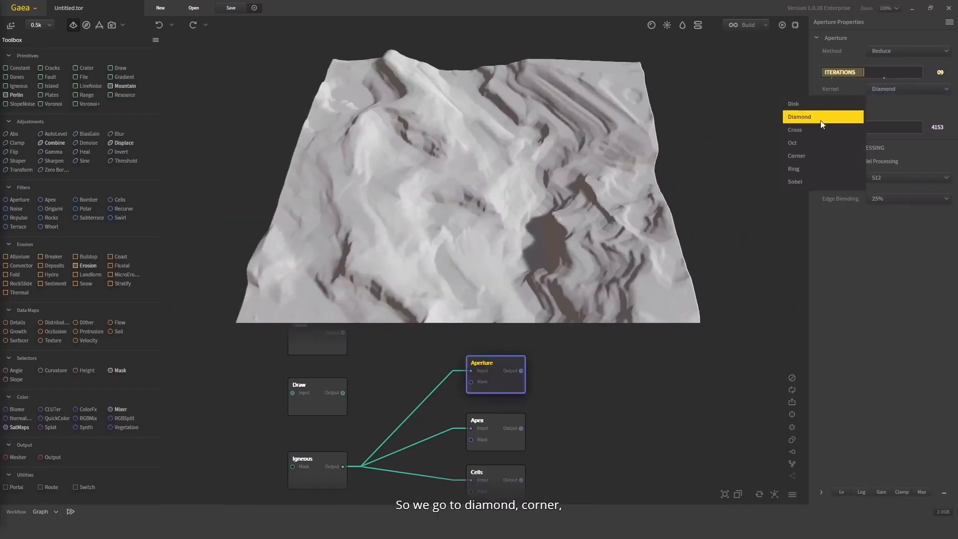
{"action": "left_click", "coordinate": [822, 155]}
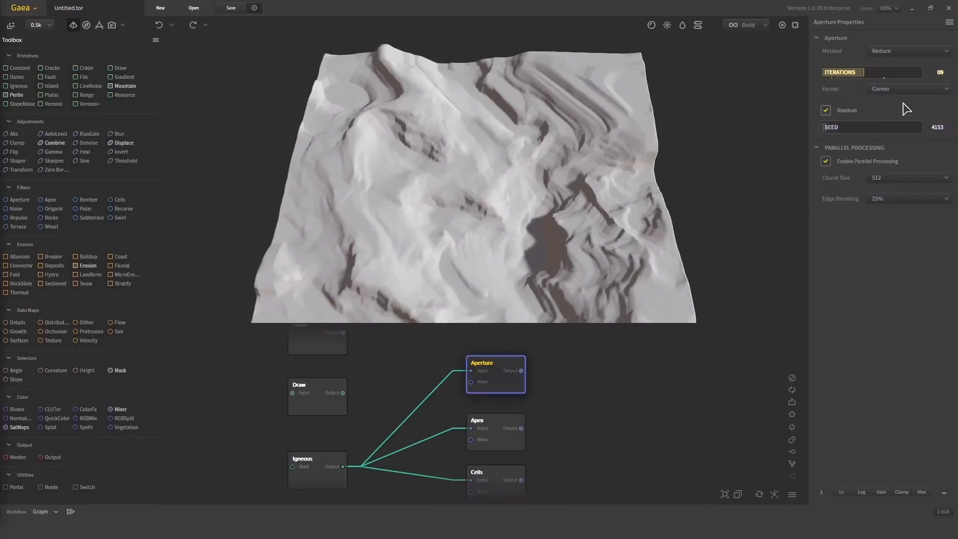
{"action": "left_click", "coordinate": [908, 89]}
{"action": "left_click", "coordinate": [826, 167]}
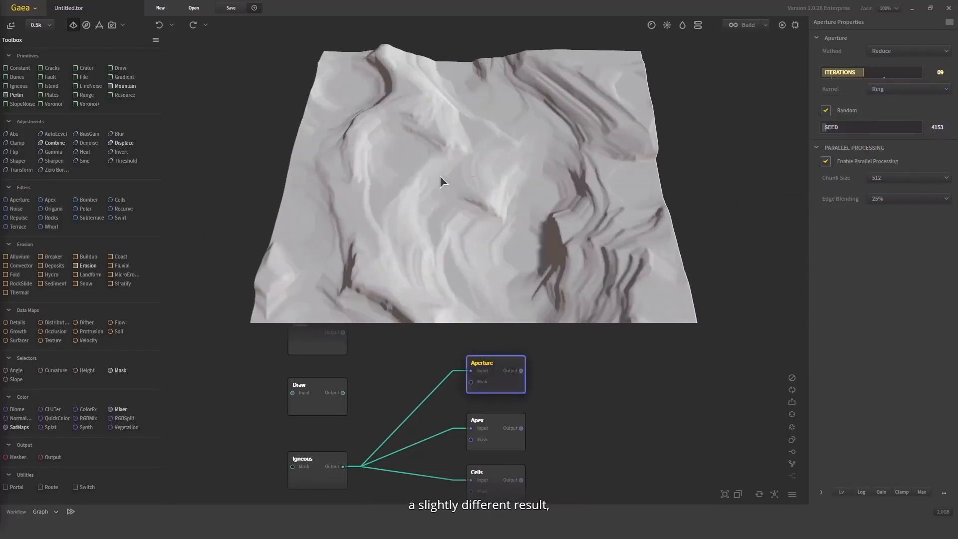
{"action": "left_click_drag", "start_coordinate": [508, 161], "coordinate": [516, 129]}
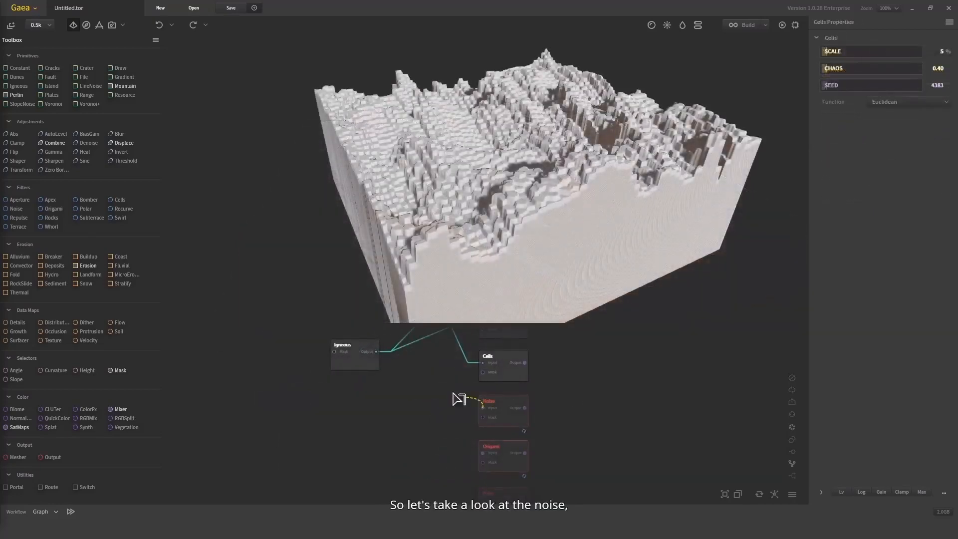
Connect Igneous's output to the Noise input and inspect the Noise terrain up close
{"action": "left_click_drag", "start_coordinate": [458, 399], "coordinate": [377, 352]}
{"action": "left_click", "coordinate": [492, 407]}
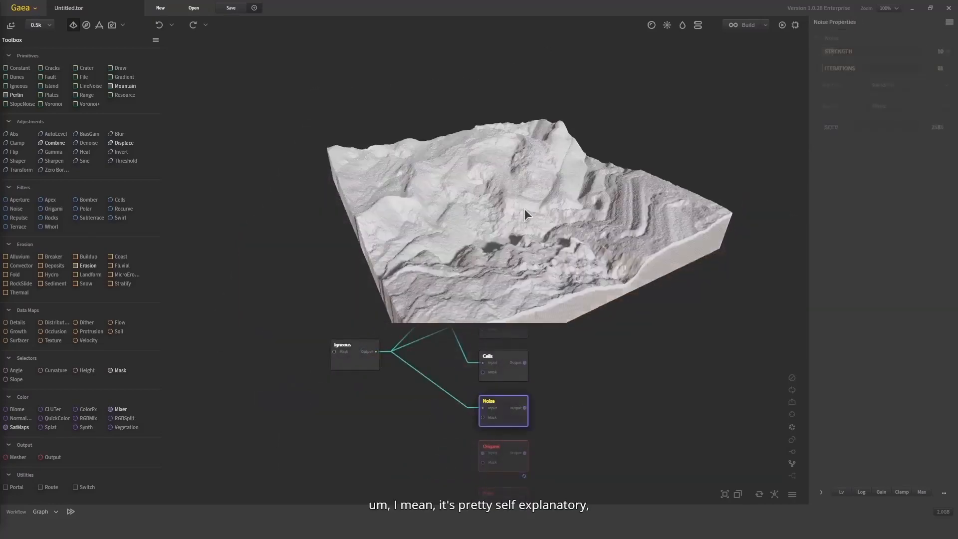
{"action": "scroll", "coordinate": [525, 208], "scroll_direction": "up", "scroll_amount": 6}
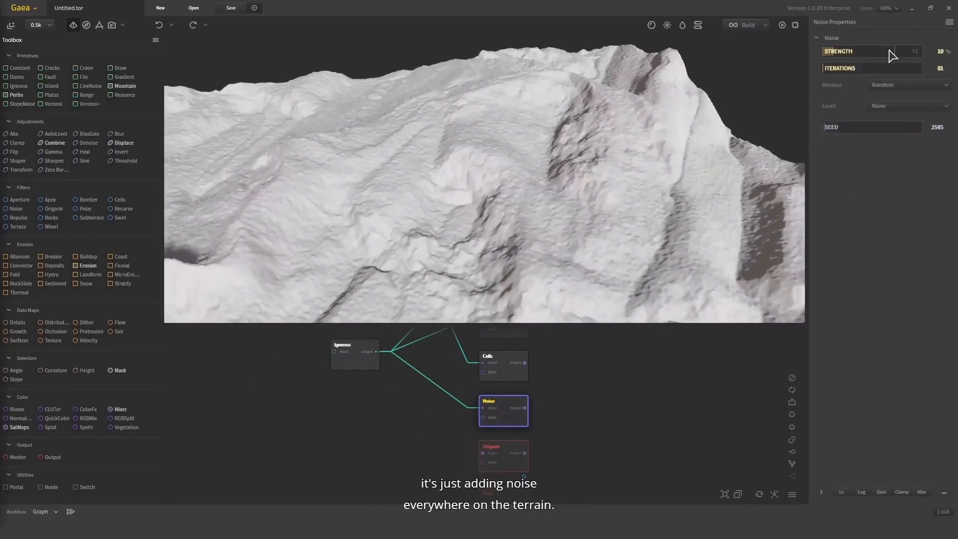
Set Noise's Strength to 9% and try Seed values 47393 and 82839 while viewing the terrain
{"action": "left_click", "coordinate": [868, 51]}
{"action": "left_click", "coordinate": [832, 51]}
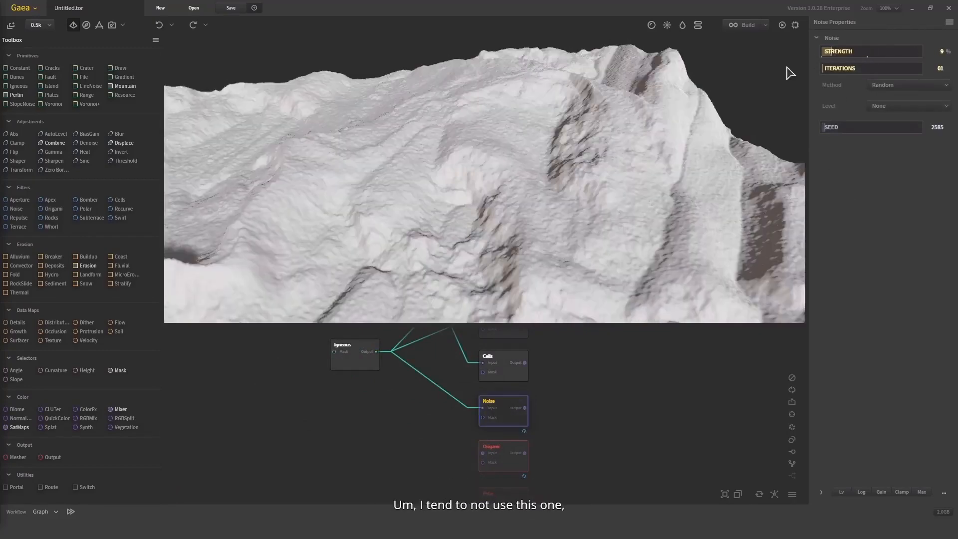
{"action": "left_click_drag", "start_coordinate": [666, 98], "coordinate": [648, 115]}
{"action": "left_click", "coordinate": [851, 127]}
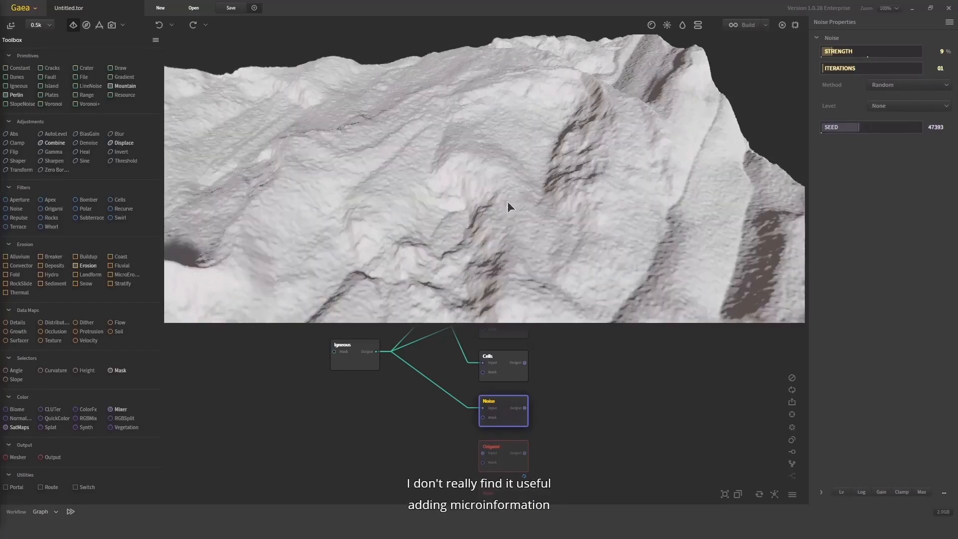
{"action": "left_click_drag", "start_coordinate": [507, 202], "coordinate": [629, 412]}
{"action": "left_click", "coordinate": [887, 128]}
Connect Igneous's output to the Origami input, delete the Noise node, and move Origami up closer to Cells
{"action": "left_click_drag", "start_coordinate": [525, 398], "coordinate": [581, 433]}
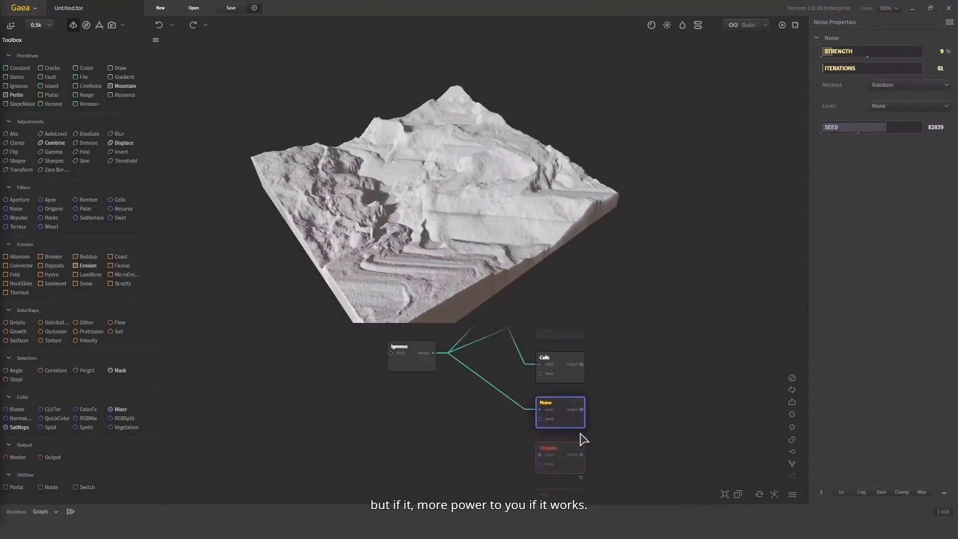
{"action": "mouse_move", "coordinate": [443, 359]}
{"action": "left_mouse_down"}
{"action": "mouse_move", "coordinate": [518, 455]}
{"action": "mouse_move", "coordinate": [542, 454]}
{"action": "mouse_move", "coordinate": [434, 354]}
{"action": "left_mouse_up"}
{"action": "left_click", "coordinate": [520, 475]}
{"action": "key", "text": "Delete"}
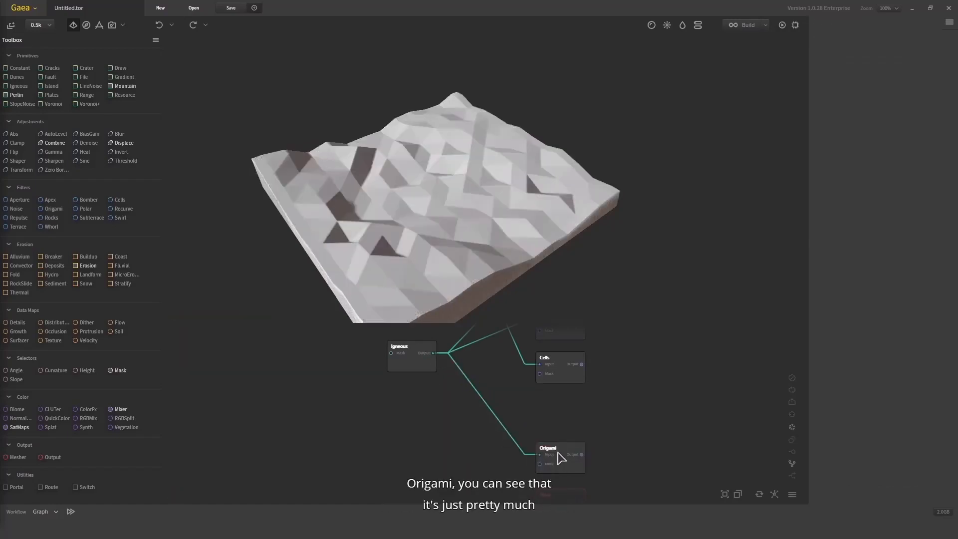
{"action": "left_click_drag", "start_coordinate": [557, 451], "coordinate": [551, 416]}
Try Origami's Amount at 0.11, compare it with the original Igneous terrain, and set the Amount to 0.12
{"action": "left_click_drag", "start_coordinate": [529, 199], "coordinate": [526, 113]}
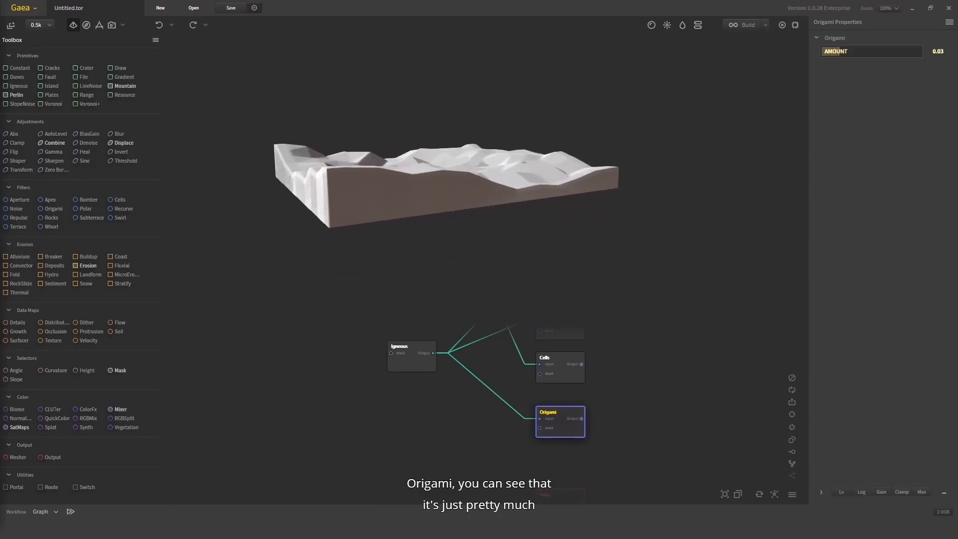
{"action": "left_click", "coordinate": [895, 53]}
{"action": "left_click_drag", "start_coordinate": [541, 154], "coordinate": [485, 252]}
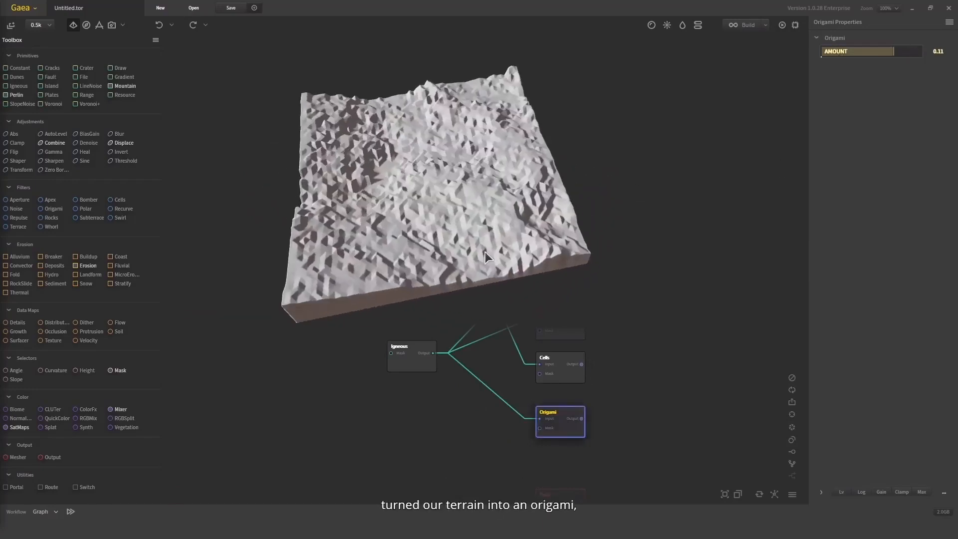
{"action": "left_click", "coordinate": [420, 354]}
{"action": "left_click", "coordinate": [553, 419]}
{"action": "left_click_drag", "start_coordinate": [543, 148], "coordinate": [807, 76]}
{"action": "left_click", "coordinate": [904, 51]}
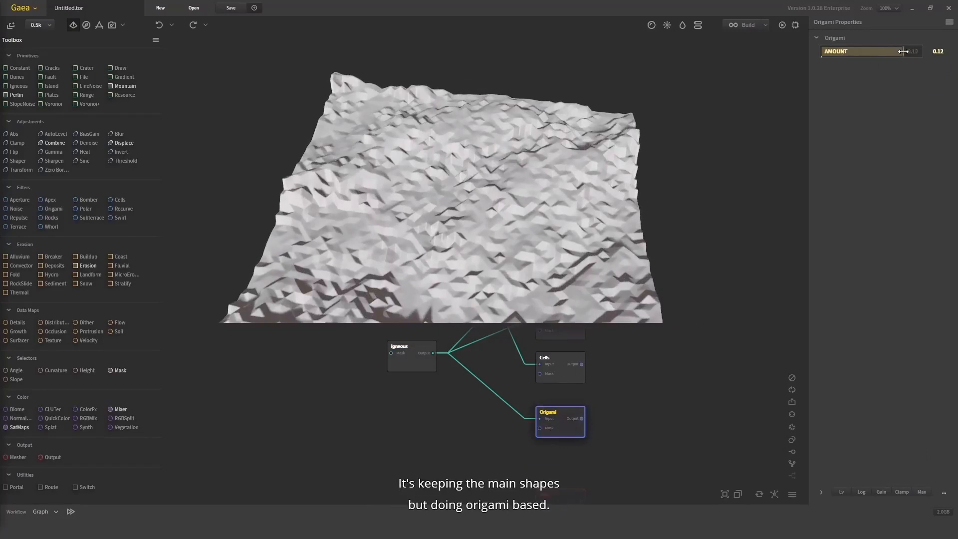
{"action": "left_click_drag", "start_coordinate": [669, 249], "coordinate": [662, 196]}
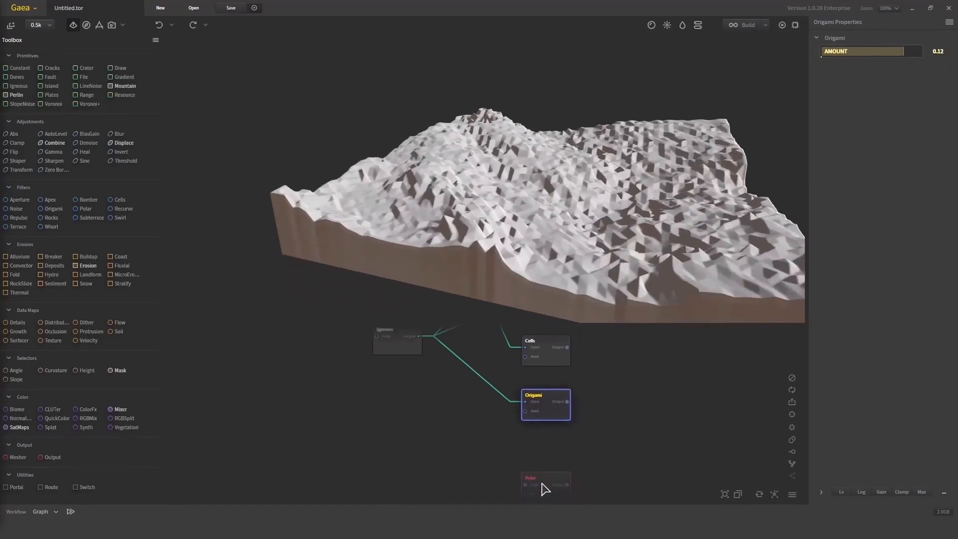
Move the Polar node up, inspect the Origami terrain's facets up close, and place Origami directly beneath Cells
{"action": "left_click_drag", "start_coordinate": [542, 487], "coordinate": [543, 446]}
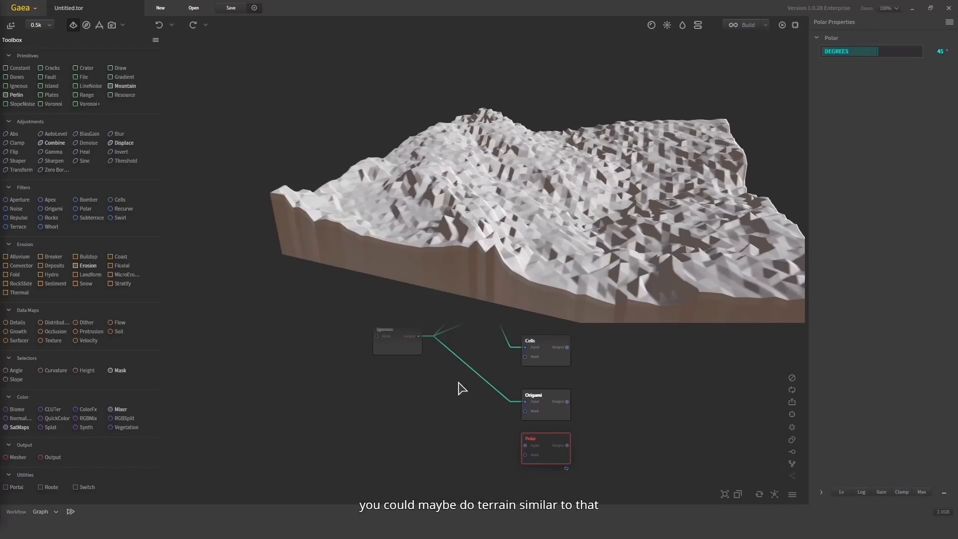
{"action": "scroll", "coordinate": [558, 221], "scroll_direction": "up", "scroll_amount": 5}
{"action": "left_click_drag", "start_coordinate": [558, 220], "coordinate": [499, 214]}
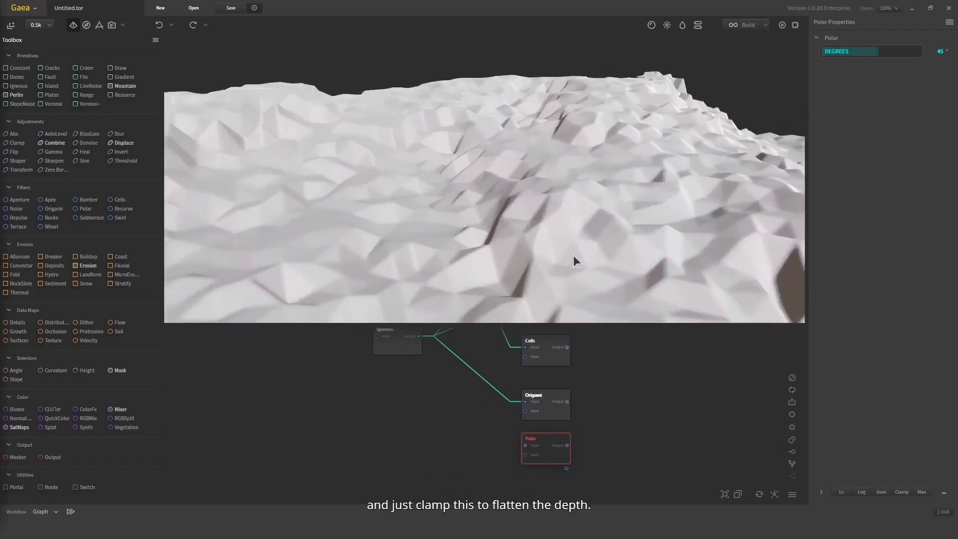
{"action": "left_click_drag", "start_coordinate": [589, 173], "coordinate": [558, 169]}
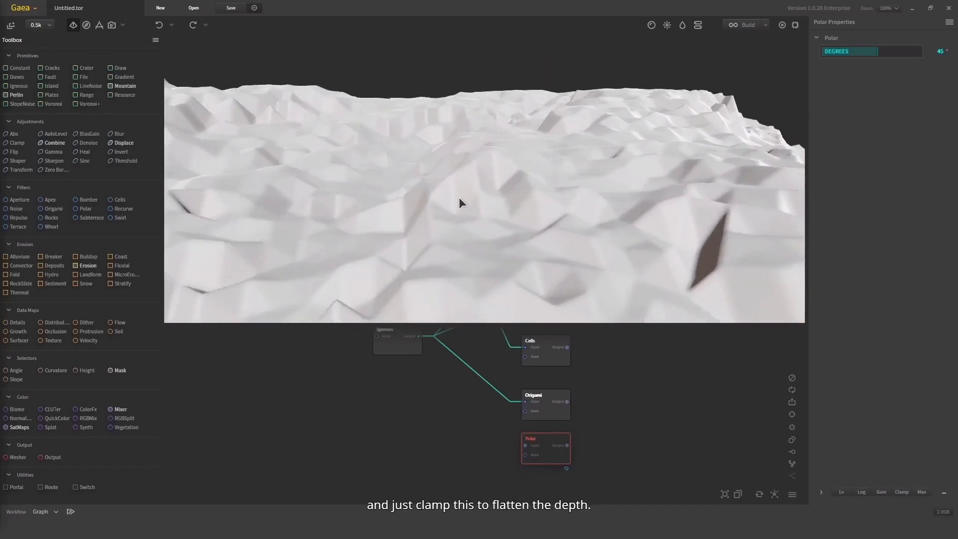
{"action": "left_click_drag", "start_coordinate": [459, 198], "coordinate": [516, 295]}
{"action": "left_click", "coordinate": [558, 401]}
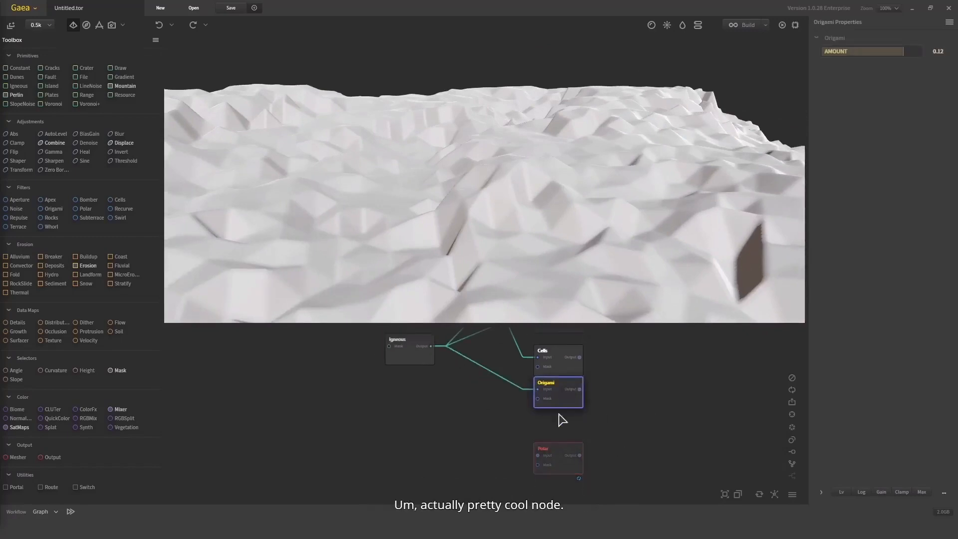
Connect Igneous's output to the Polar input, move Polar closer to Origami, and view its terrain from above
{"action": "left_click_drag", "start_coordinate": [538, 456], "coordinate": [432, 346]}
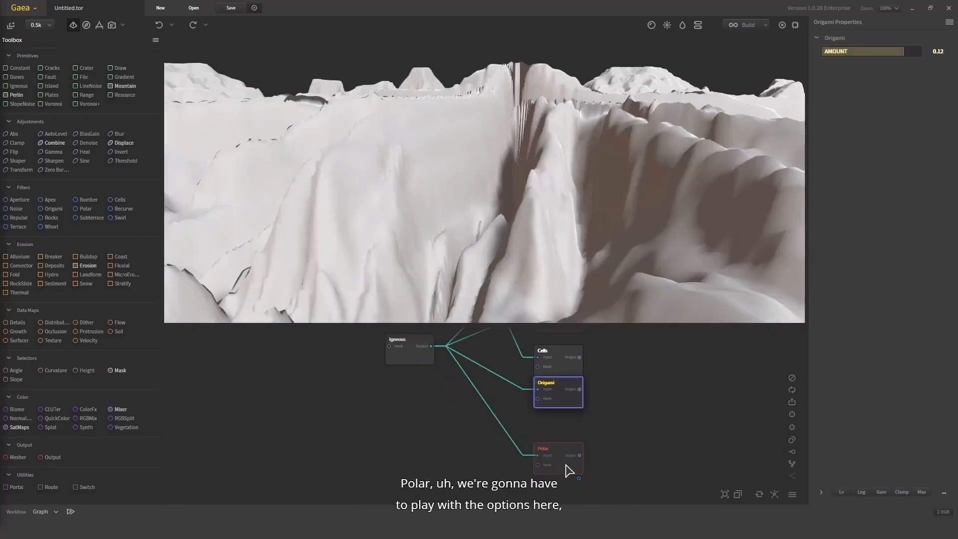
{"action": "left_click_drag", "start_coordinate": [569, 470], "coordinate": [568, 449]}
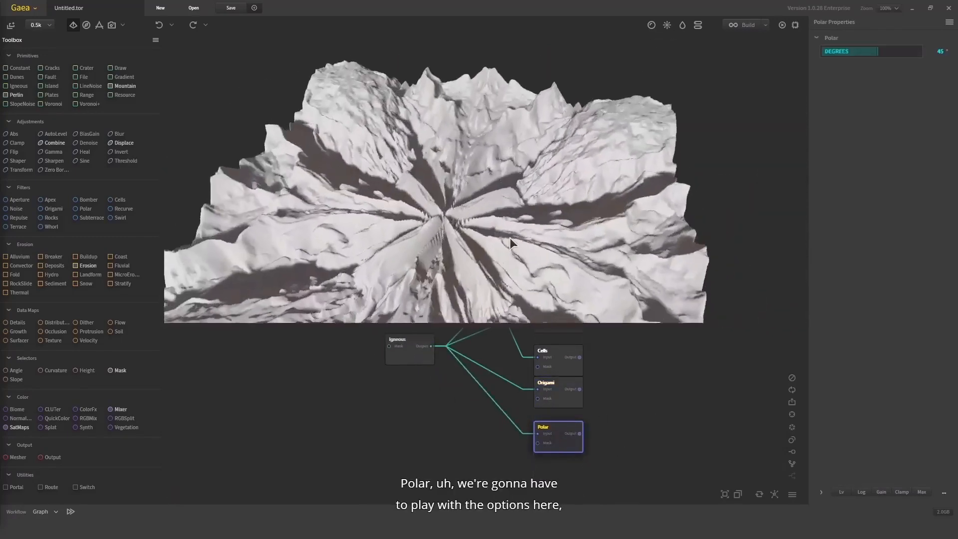
{"action": "left_click_drag", "start_coordinate": [510, 237], "coordinate": [455, 272]}
{"action": "scroll", "coordinate": [473, 246], "scroll_direction": "down", "scroll_amount": 5}
{"action": "scroll", "coordinate": [455, 272], "scroll_direction": "up", "scroll_amount": 3}
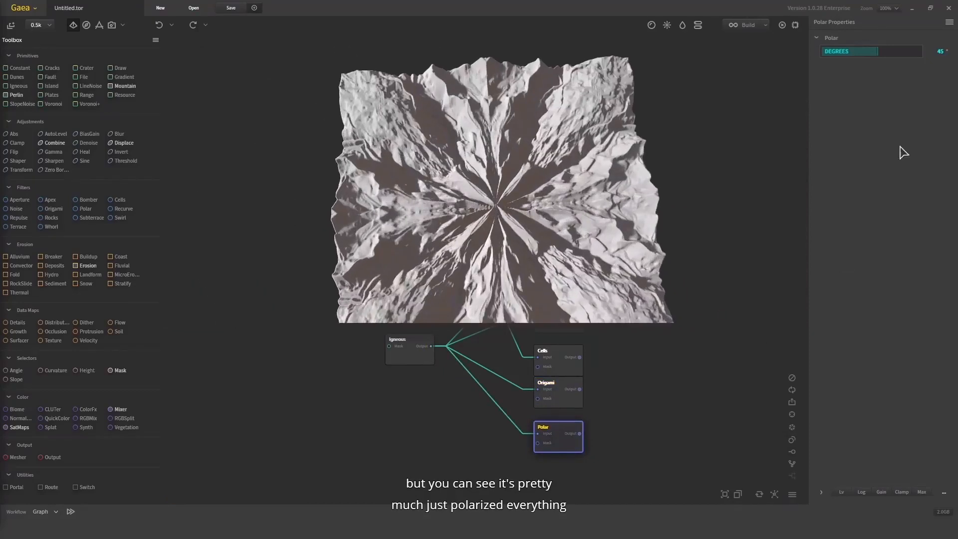
Try Polar's Degrees at -204°, set it to 80°, and inspect the radial centre of the terrain up close
{"action": "left_click_drag", "start_coordinate": [859, 52], "coordinate": [830, 51]}
{"action": "left_click_drag", "start_coordinate": [635, 156], "coordinate": [464, 137]}
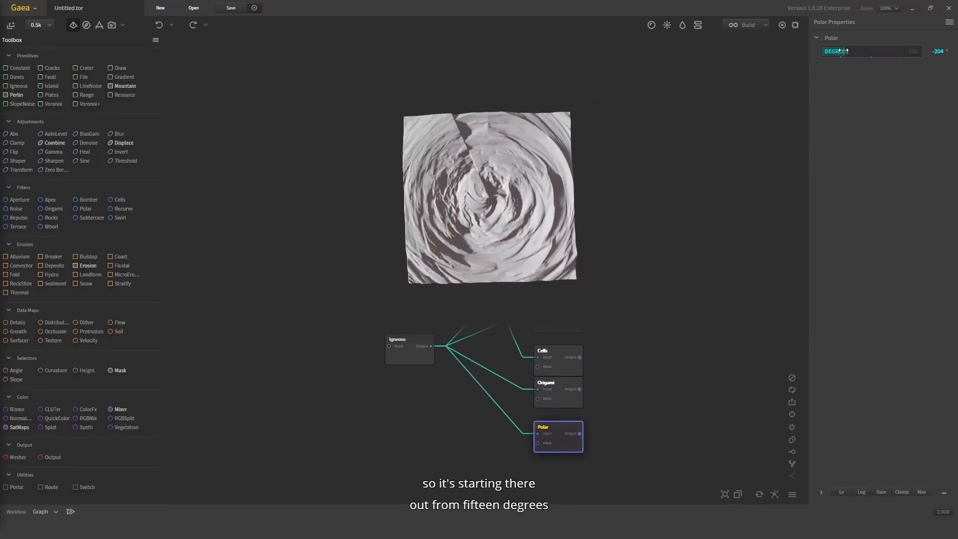
{"action": "left_click_drag", "start_coordinate": [864, 55], "coordinate": [883, 49]}
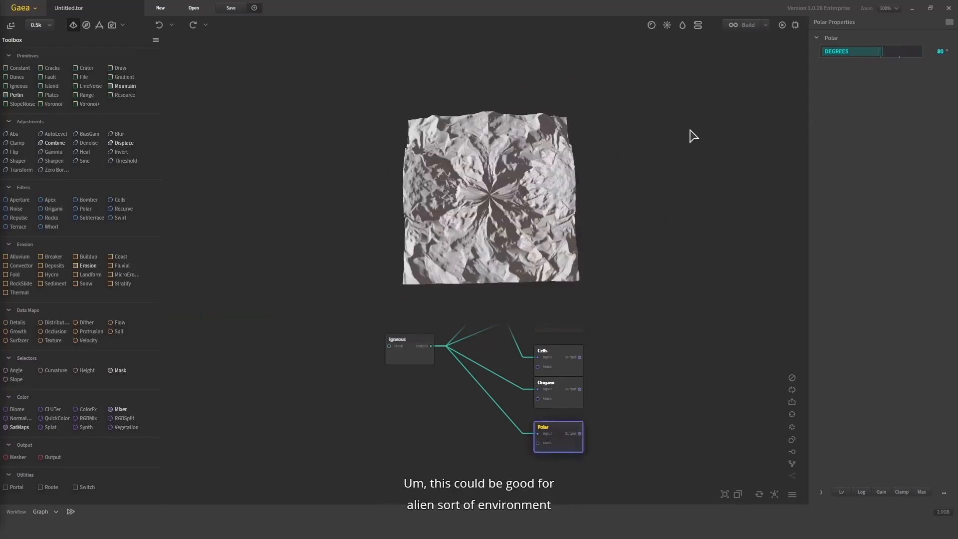
{"action": "left_click_drag", "start_coordinate": [603, 174], "coordinate": [618, 238]}
{"action": "scroll", "coordinate": [543, 151], "scroll_direction": "up", "scroll_amount": 5}
{"action": "scroll", "coordinate": [615, 237], "scroll_direction": "up", "scroll_amount": 3}
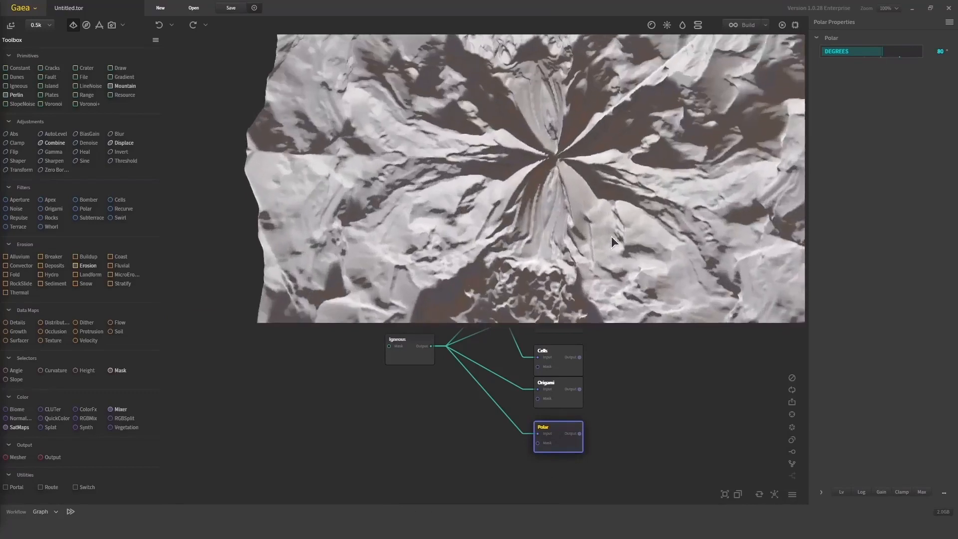
Place the Recurve node beneath Polar, connect Igneous's output to its input, and view the Recurve terrain from several angles
{"action": "scroll", "coordinate": [592, 400], "scroll_direction": "down", "scroll_amount": 2}
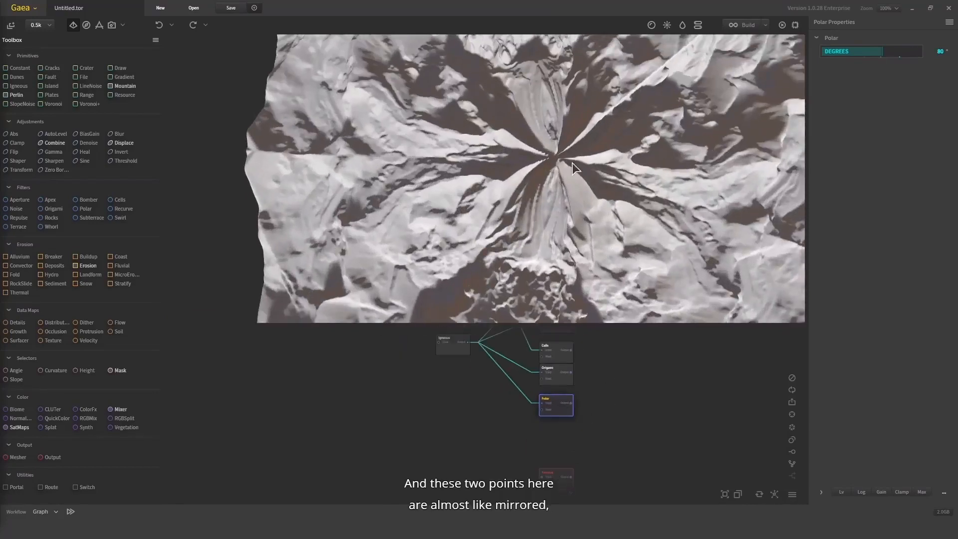
{"action": "left_click_drag", "start_coordinate": [565, 480], "coordinate": [565, 441]}
{"action": "left_click_drag", "start_coordinate": [466, 392], "coordinate": [413, 390]}
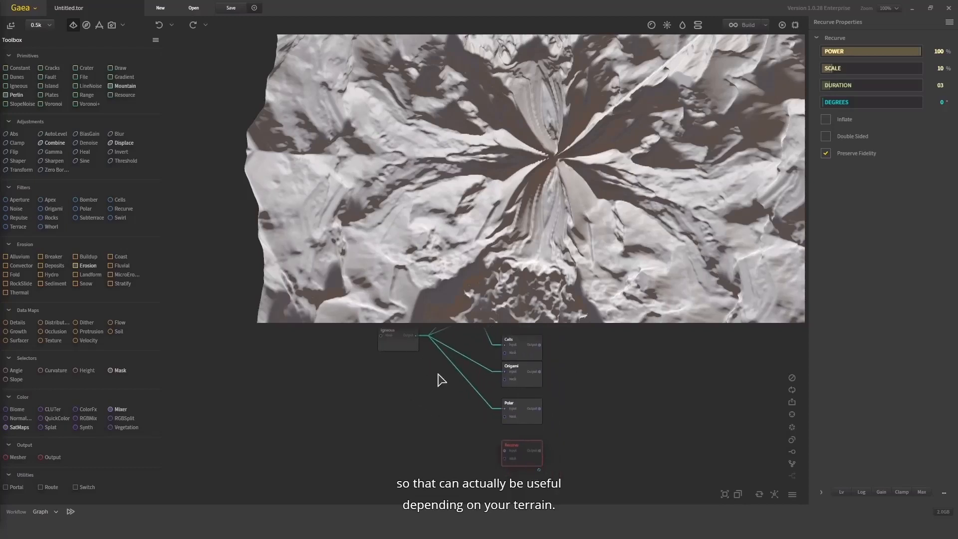
{"action": "left_click_drag", "start_coordinate": [506, 450], "coordinate": [416, 335]}
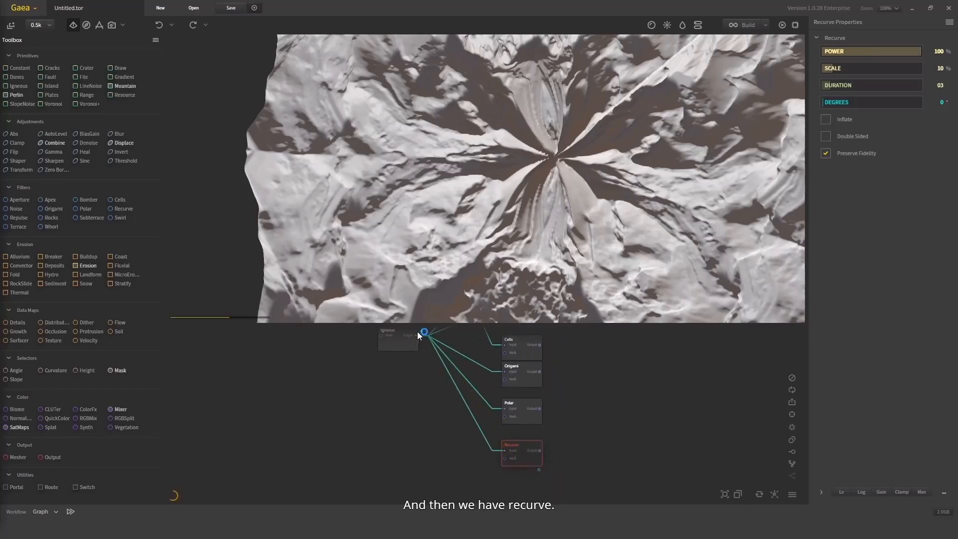
{"action": "left_click_drag", "start_coordinate": [621, 148], "coordinate": [454, 163]}
{"action": "left_click_drag", "start_coordinate": [627, 140], "coordinate": [644, 175]}
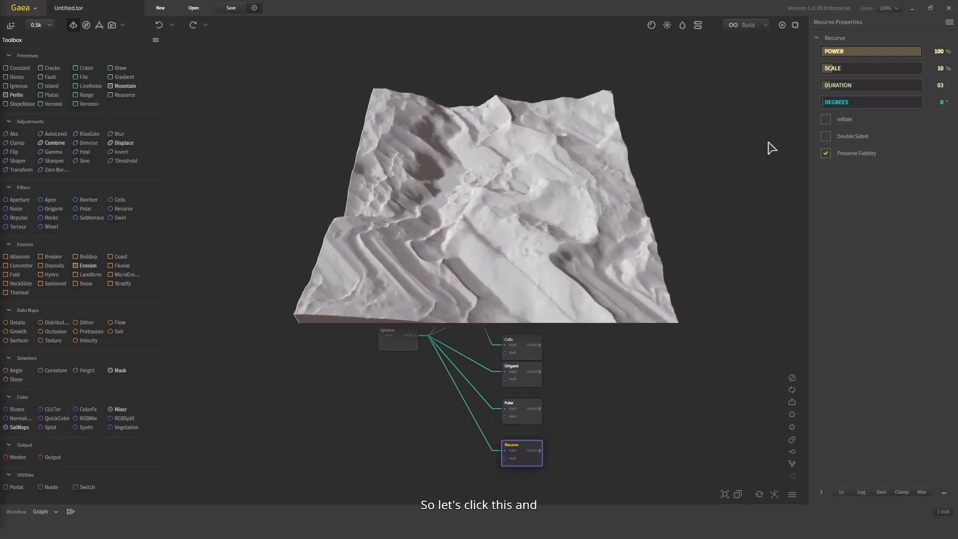
Try Recurve's Scale at 74% with Duration at 17 and then 26, inspecting the terrain's surface up close
{"action": "left_click", "coordinate": [860, 69]}
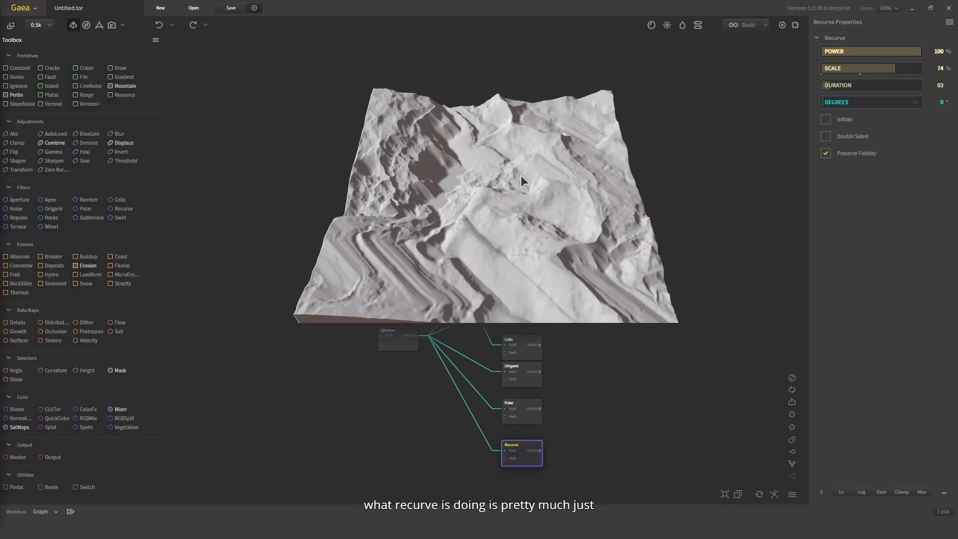
{"action": "left_click_drag", "start_coordinate": [521, 175], "coordinate": [539, 198]}
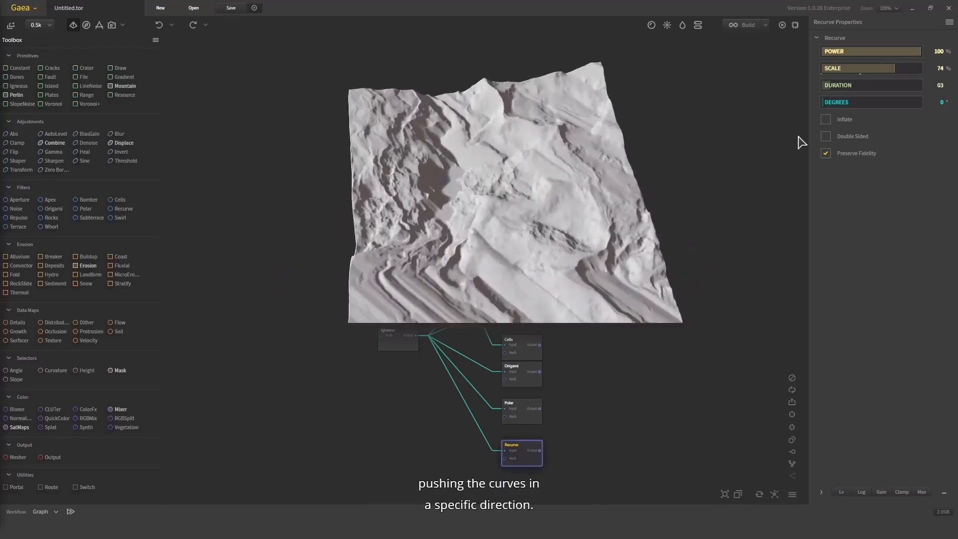
{"action": "left_click", "coordinate": [876, 93]}
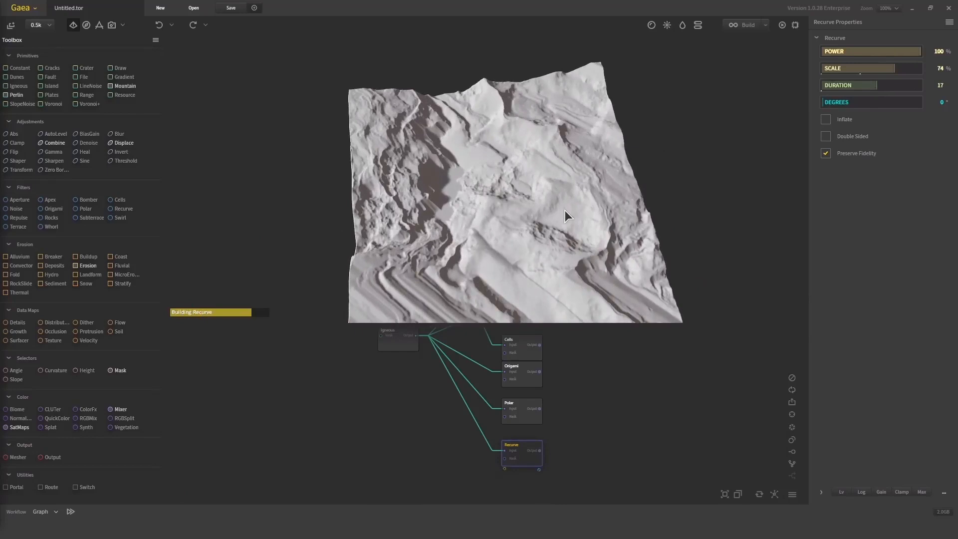
{"action": "left_click_drag", "start_coordinate": [525, 295], "coordinate": [602, 191]}
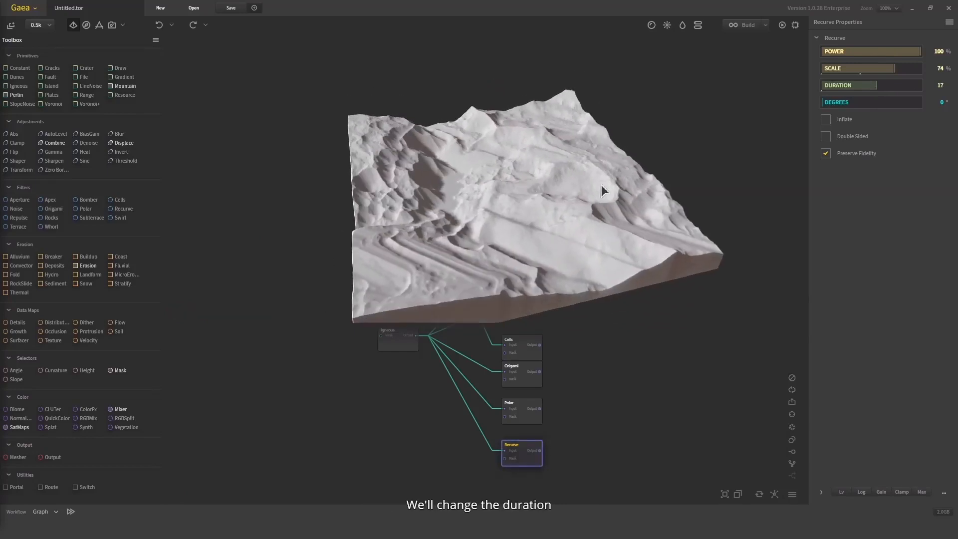
{"action": "left_click", "coordinate": [907, 85]}
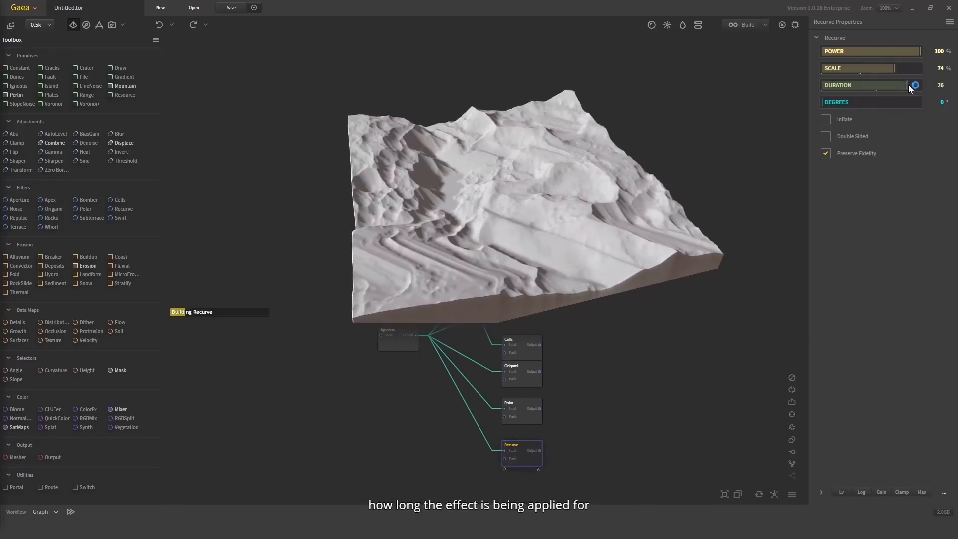
{"action": "left_click_drag", "start_coordinate": [591, 214], "coordinate": [517, 219]}
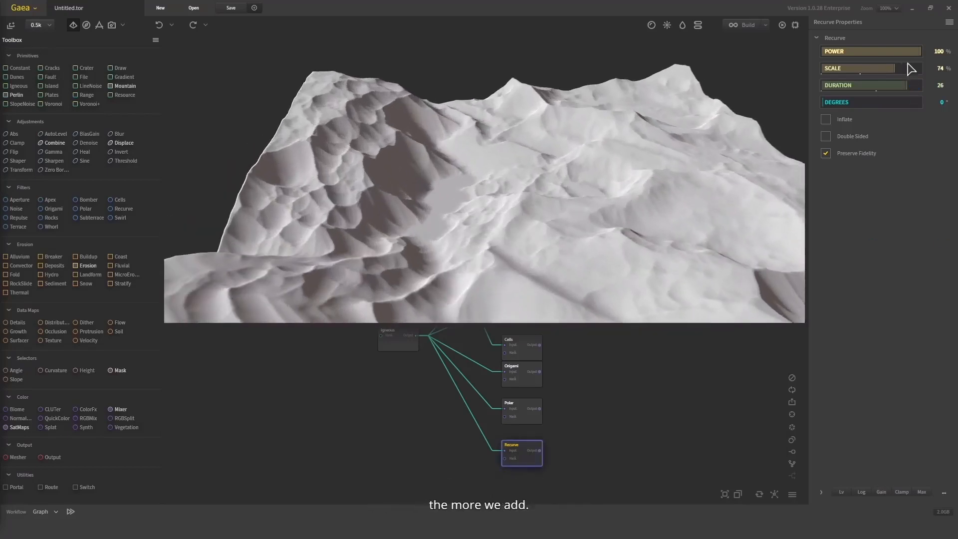
Turn on Recurve's Inflate option, set Duration to 9, and compare its terrain with the original Igneous terrain
{"action": "left_click", "coordinate": [839, 121]}
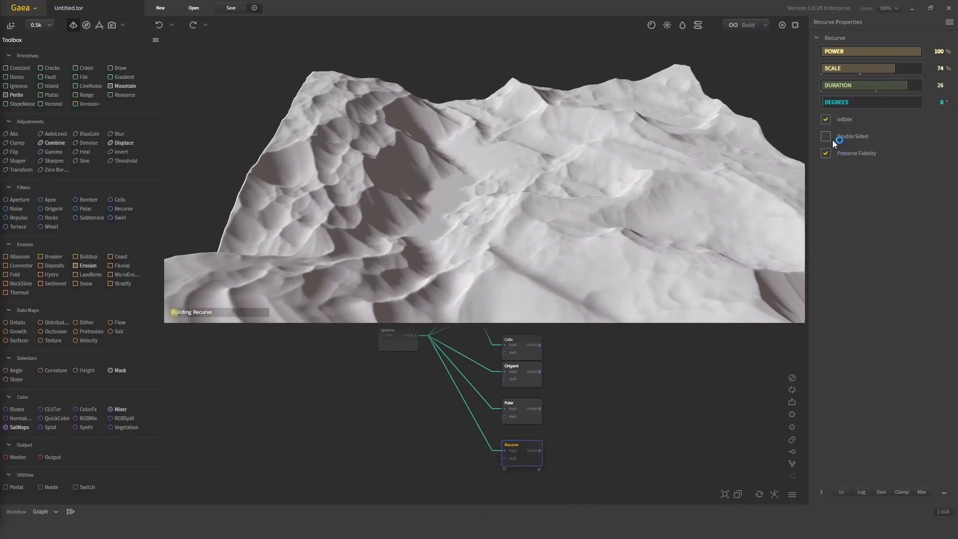
{"action": "left_click", "coordinate": [849, 85]}
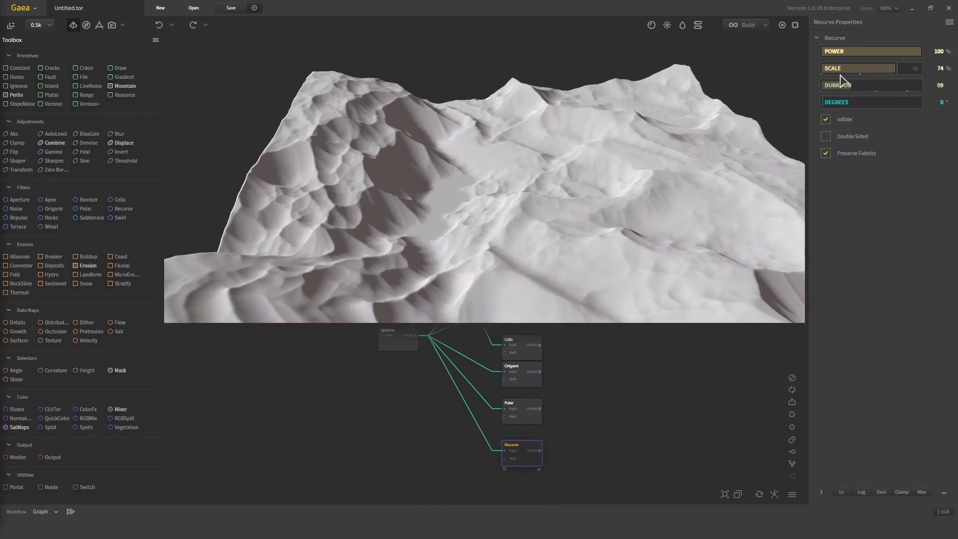
{"action": "middle_click_drag", "start_coordinate": [445, 415], "coordinate": [448, 432]}
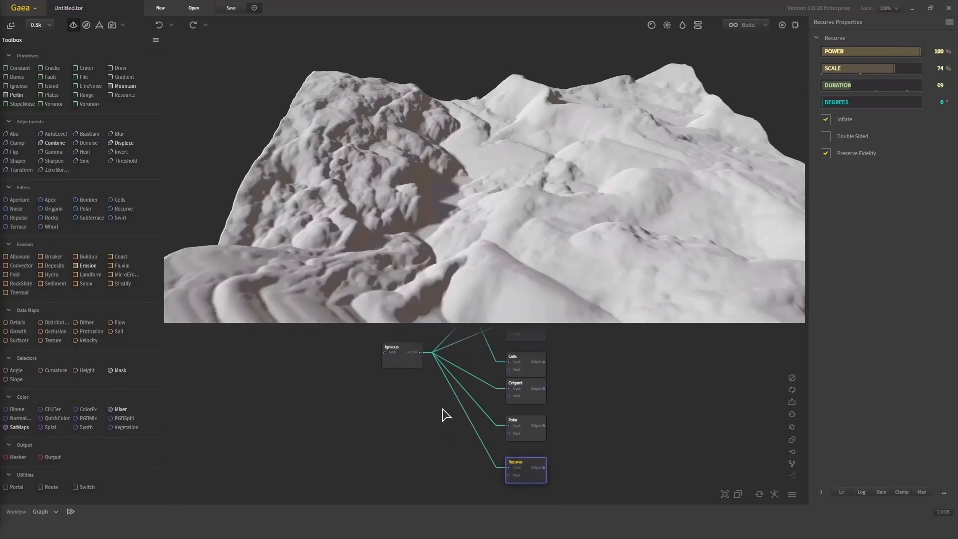
{"action": "left_click", "coordinate": [415, 363]}
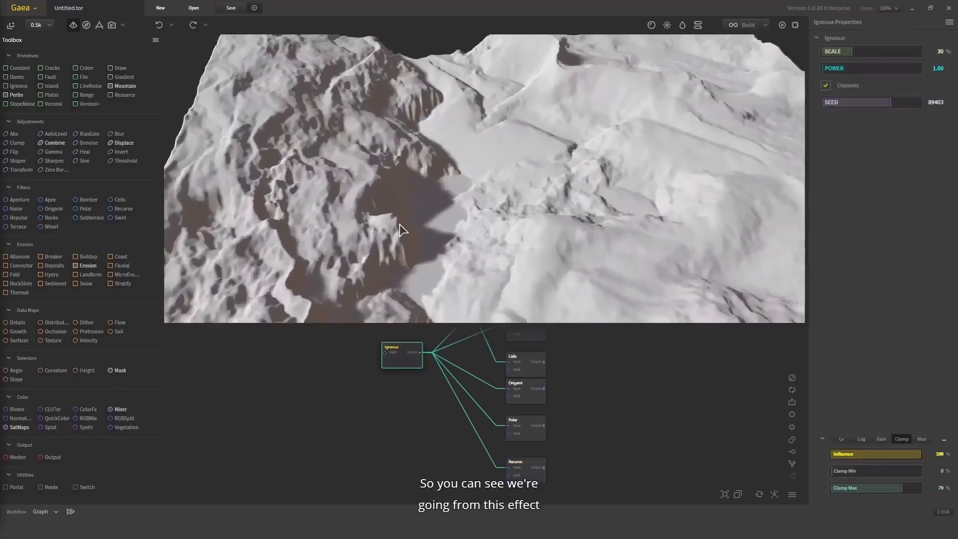
{"action": "left_click", "coordinate": [529, 470]}
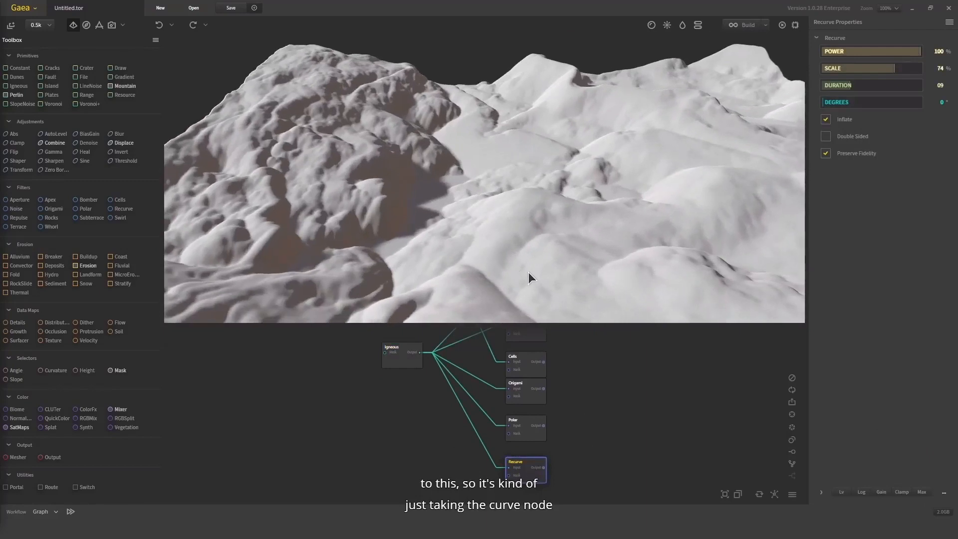
Try Recurve's Scale at 26%, set it to 7%, and compare the bulging terrain with the original Igneous
{"action": "left_click_drag", "start_coordinate": [867, 69], "coordinate": [848, 68]}
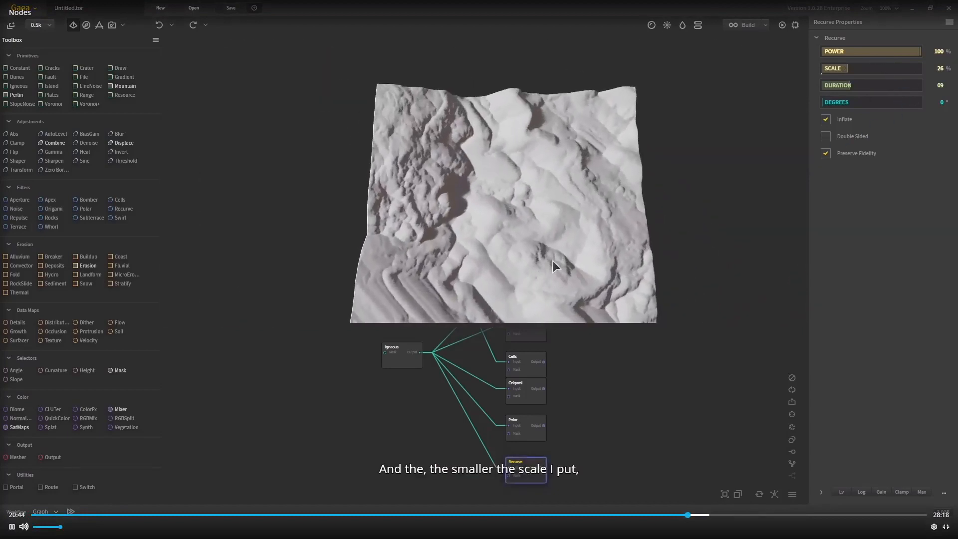
{"action": "left_click", "coordinate": [829, 70]}
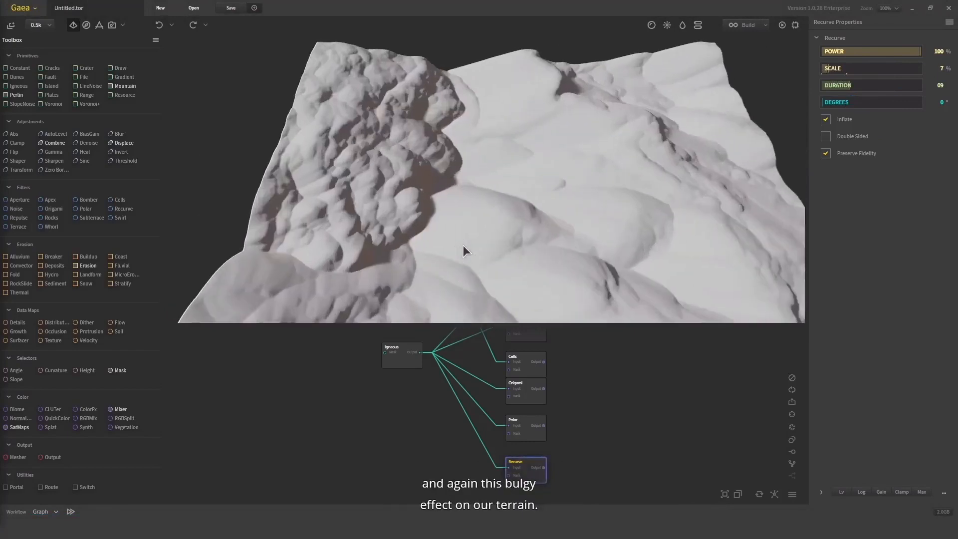
{"action": "left_click_drag", "start_coordinate": [463, 244], "coordinate": [493, 445]}
{"action": "scroll", "coordinate": [561, 200], "scroll_direction": "down", "scroll_amount": 5}
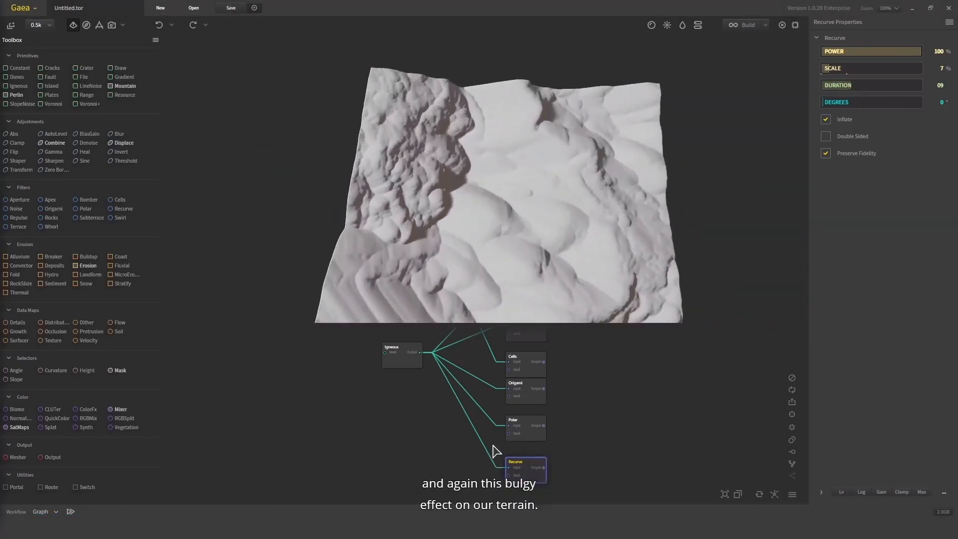
{"action": "left_click", "coordinate": [417, 364]}
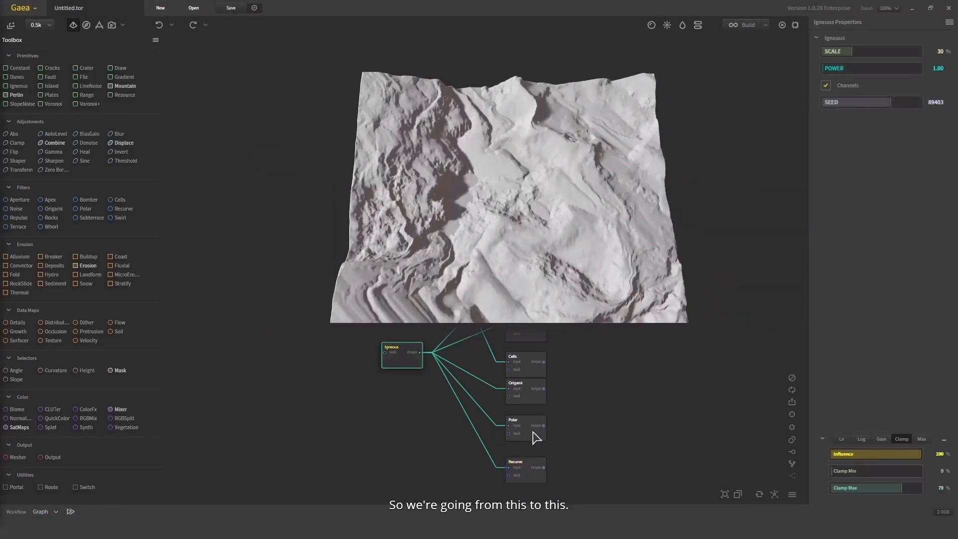
{"action": "left_click", "coordinate": [537, 470]}
{"action": "left_click_drag", "start_coordinate": [534, 225], "coordinate": [578, 197]}
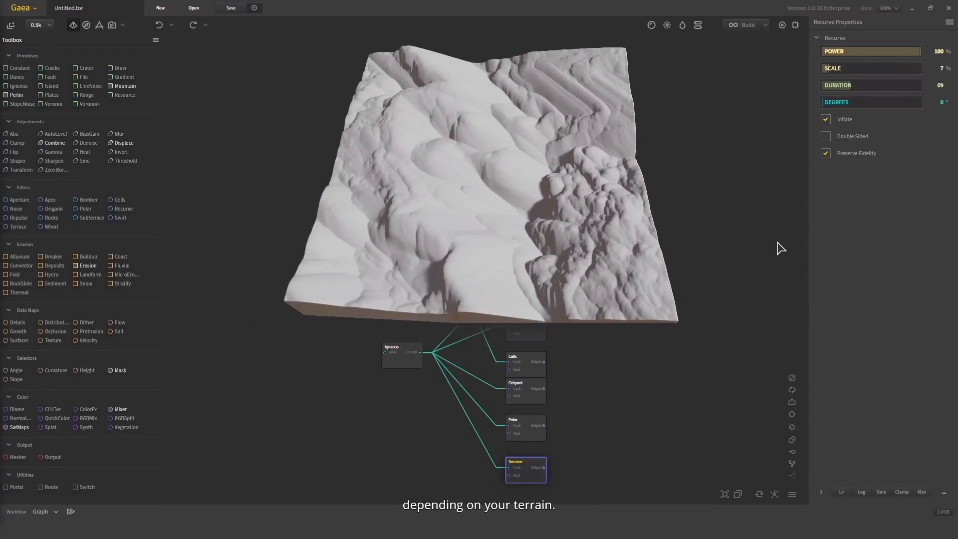
{"action": "left_click_drag", "start_coordinate": [502, 196], "coordinate": [539, 171]}
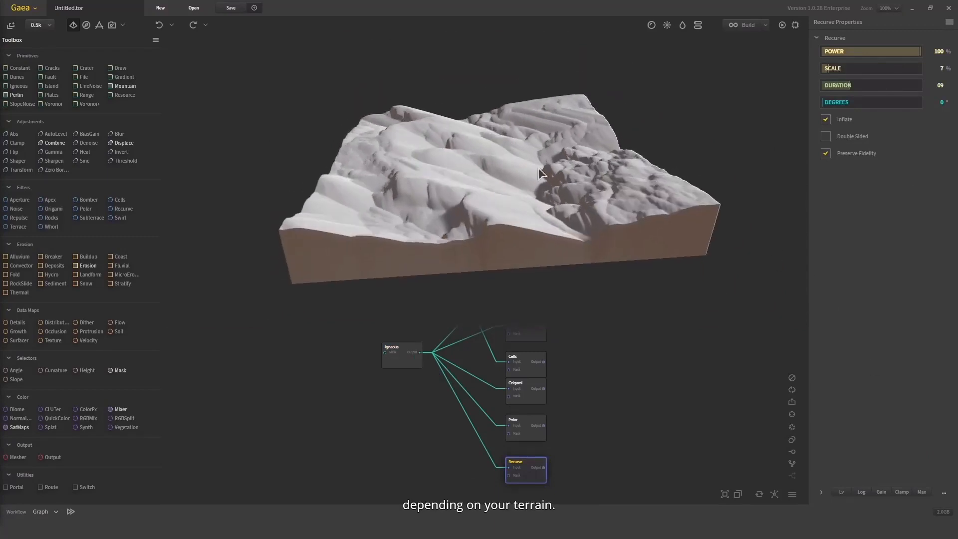
Try Recurve's Clamp Max at about 43%, view the flattened terrain, and raise Clamp Max to about 89%
{"action": "left_click", "coordinate": [900, 494]}
{"action": "left_click", "coordinate": [869, 486]}
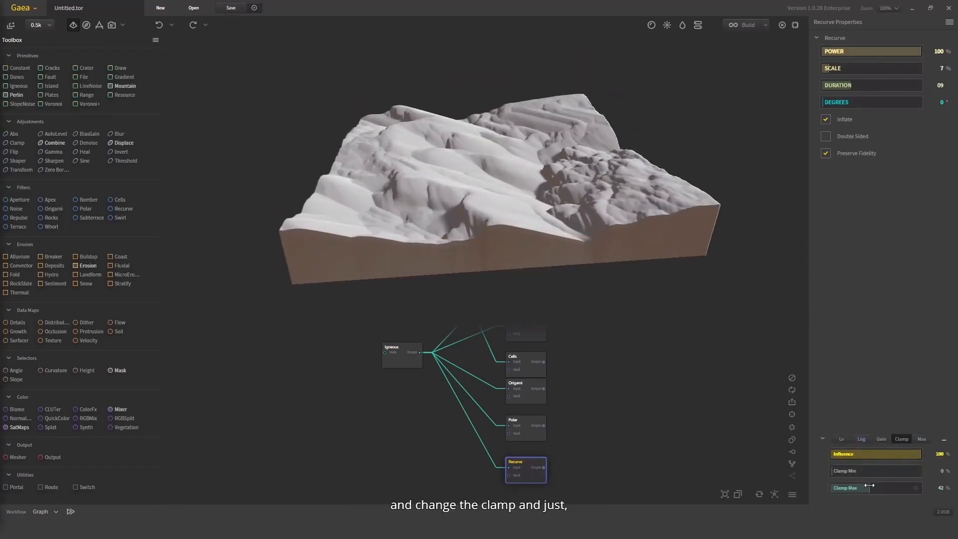
{"action": "left_click_drag", "start_coordinate": [449, 152], "coordinate": [287, 172]}
{"action": "scroll", "coordinate": [500, 214], "scroll_direction": "up", "scroll_amount": 5}
{"action": "left_click_drag", "start_coordinate": [499, 214], "coordinate": [462, 144]}
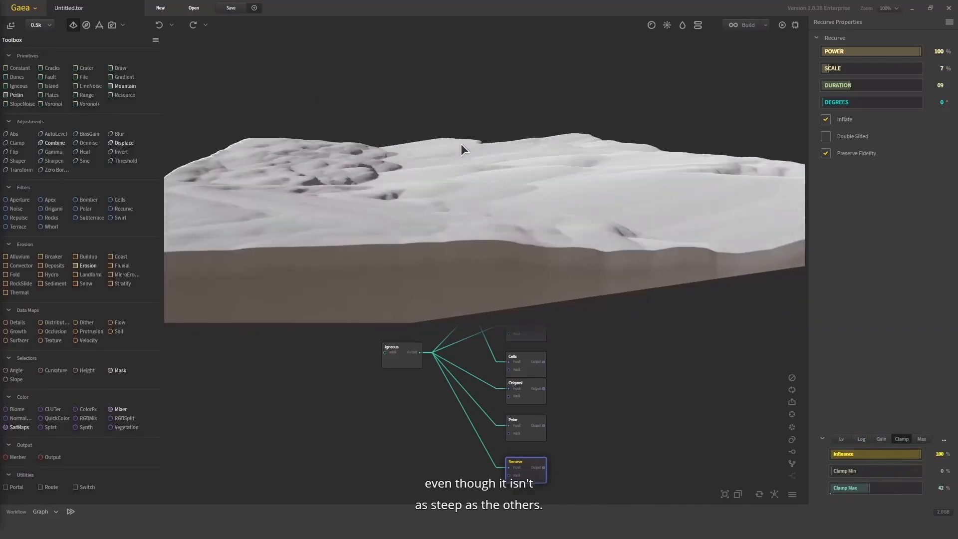
{"action": "left_click", "coordinate": [910, 490]}
{"action": "left_click_drag", "start_coordinate": [584, 203], "coordinate": [491, 244]}
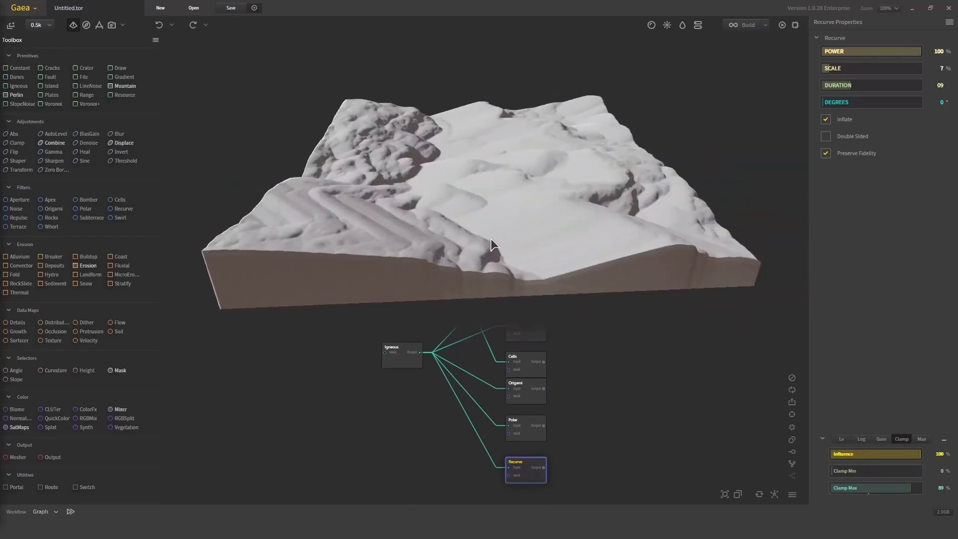
Review the terrains produced by the Origami, Apex and Aperture nodes
{"action": "left_click", "coordinate": [525, 388]}
{"action": "left_click_drag", "start_coordinate": [575, 361], "coordinate": [578, 398]}
{"action": "left_click", "coordinate": [538, 364]}
{"action": "left_click_drag", "start_coordinate": [574, 272], "coordinate": [539, 277]}
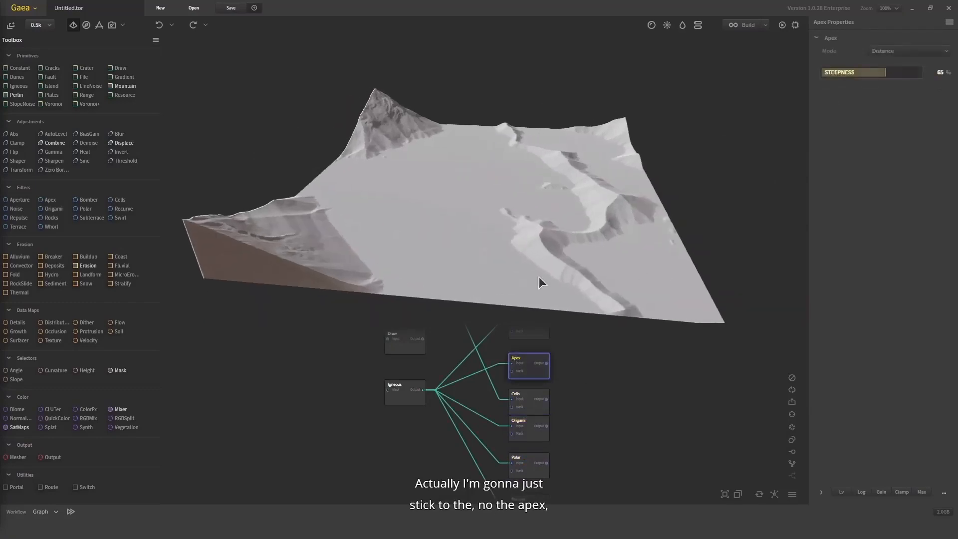
{"action": "left_click_drag", "start_coordinate": [542, 352], "coordinate": [544, 389]}
{"action": "left_click", "coordinate": [531, 364]}
{"action": "left_click_drag", "start_coordinate": [538, 155], "coordinate": [367, 197]}
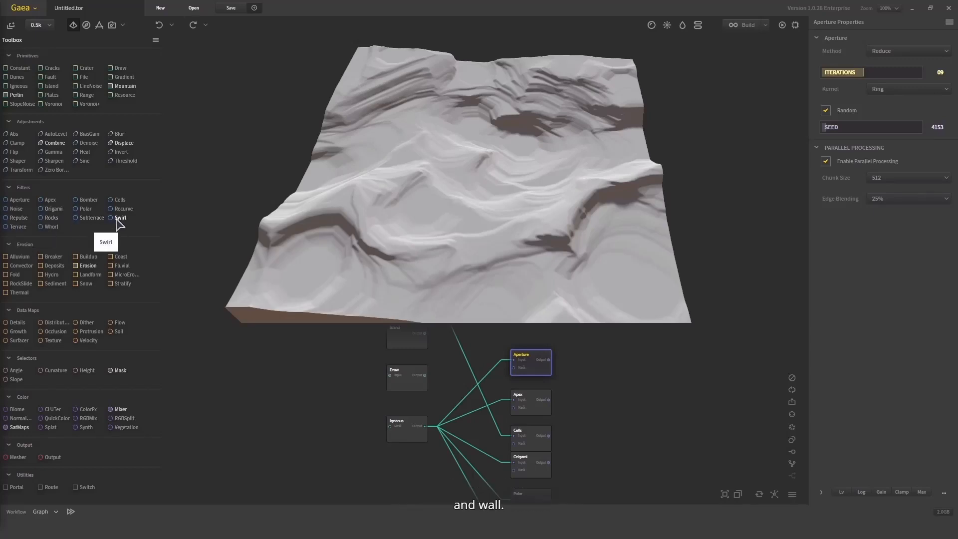
Add Repulse, Rocks and Subterrace nodes in a column beside the existing filter nodes
{"action": "middle_click_drag", "start_coordinate": [606, 439], "coordinate": [589, 403]}
{"action": "scroll", "coordinate": [583, 400], "scroll_direction": "down", "scroll_amount": 1}
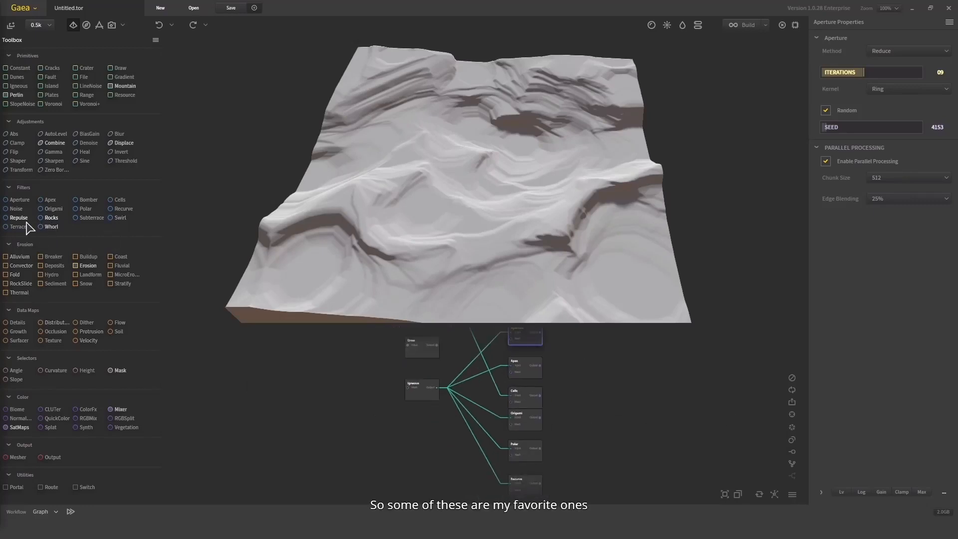
{"action": "left_click_drag", "start_coordinate": [18, 217], "coordinate": [574, 338]}
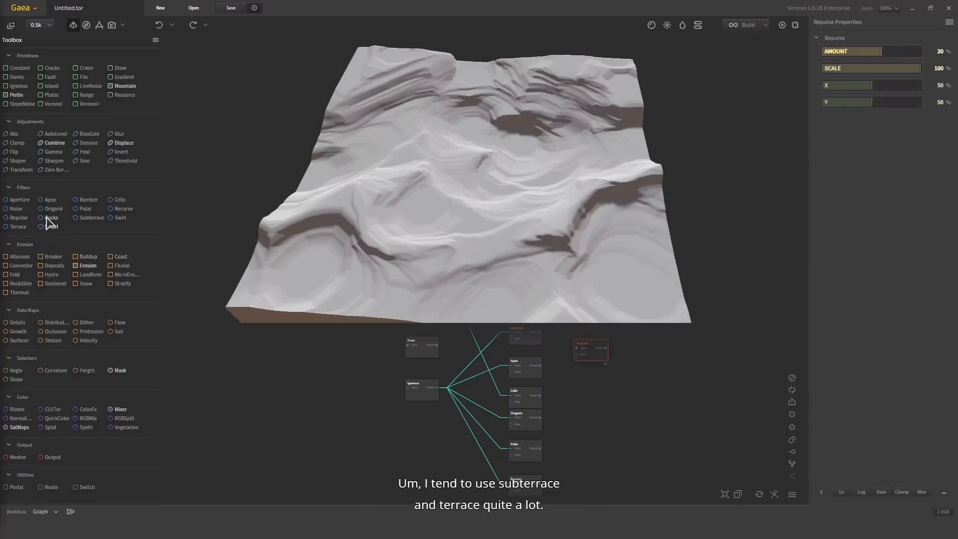
{"action": "left_click_drag", "start_coordinate": [48, 222], "coordinate": [590, 377]}
{"action": "left_click_drag", "start_coordinate": [91, 219], "coordinate": [632, 440]}
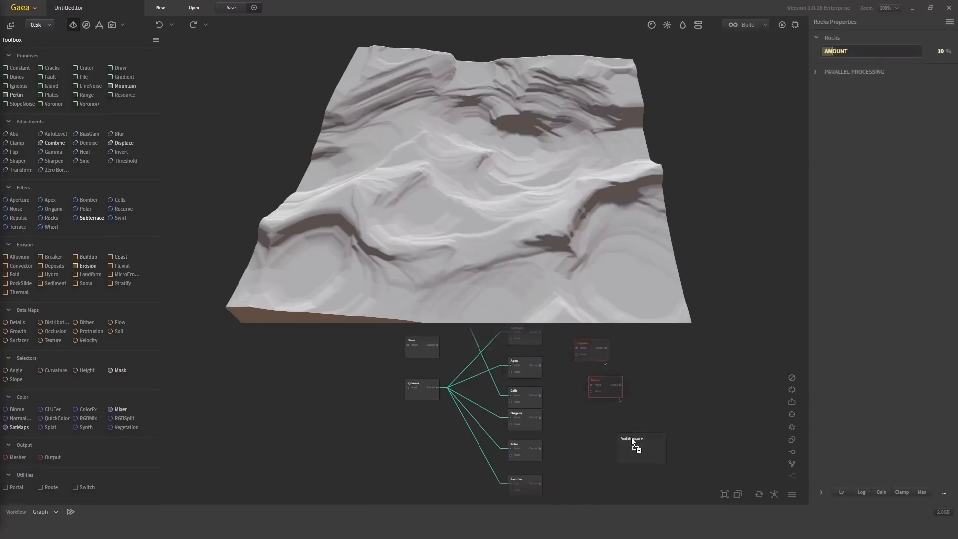
{"action": "left_click_drag", "start_coordinate": [597, 411], "coordinate": [597, 412]}
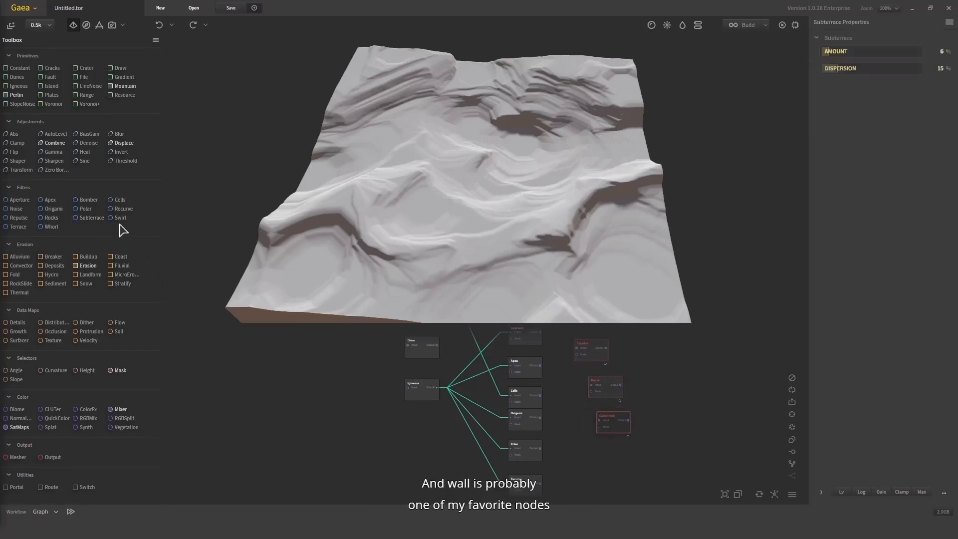
Add Swirl and Terrace nodes beneath the Subterrace node
{"action": "left_click_drag", "start_coordinate": [120, 218], "coordinate": [476, 373]}
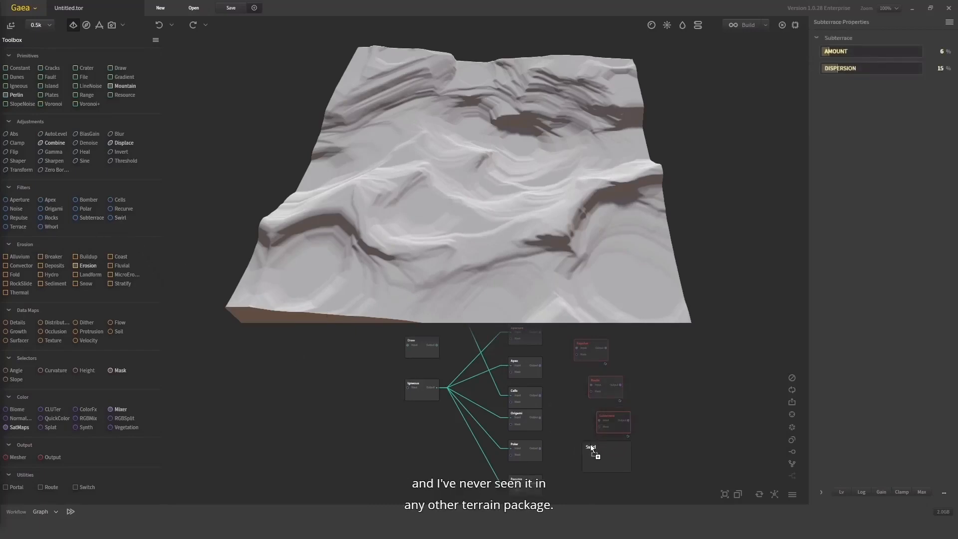
{"action": "left_click_drag", "start_coordinate": [591, 444], "coordinate": [591, 481]}
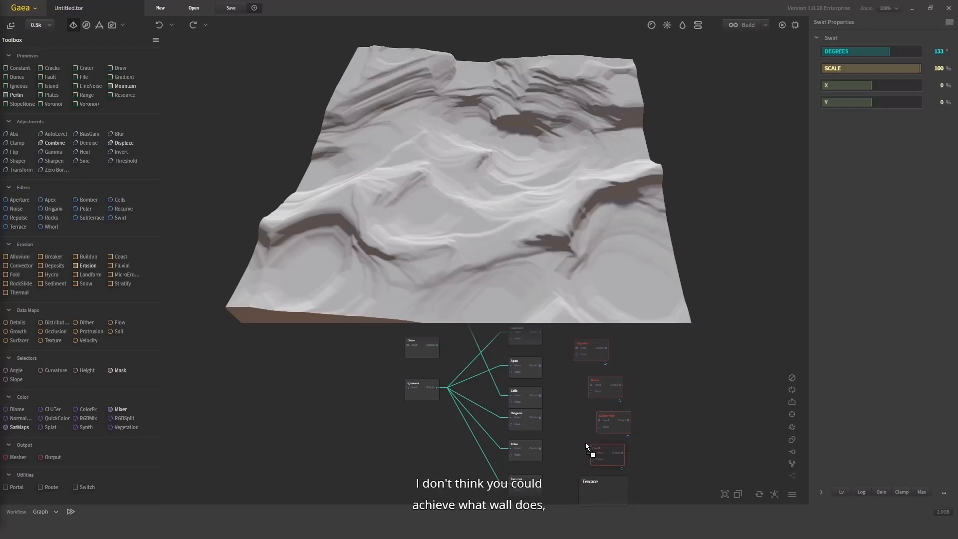
{"action": "left_click_drag", "start_coordinate": [585, 442], "coordinate": [586, 444]}
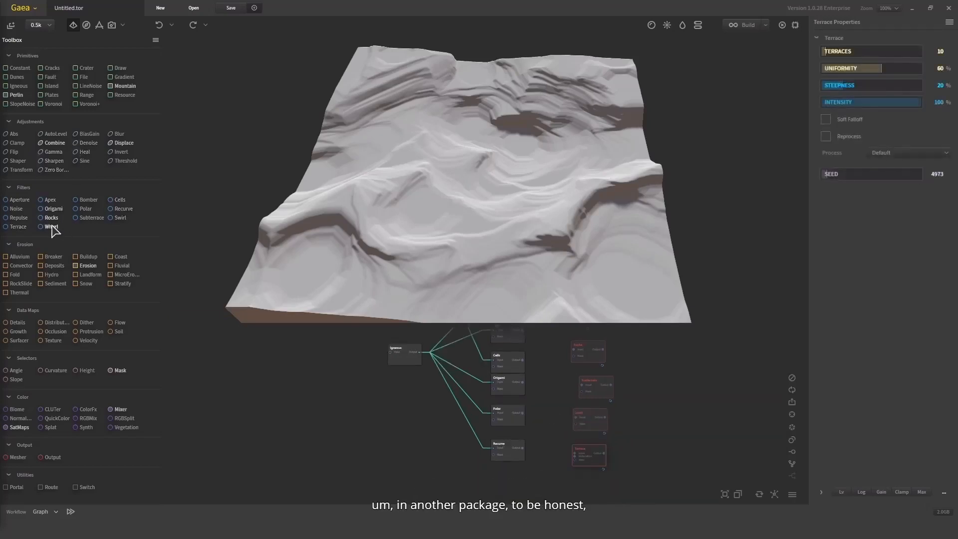
Add a Whorl node beside Repulse and connect Igneous's output to its input
{"action": "left_click_drag", "start_coordinate": [53, 228], "coordinate": [664, 419]}
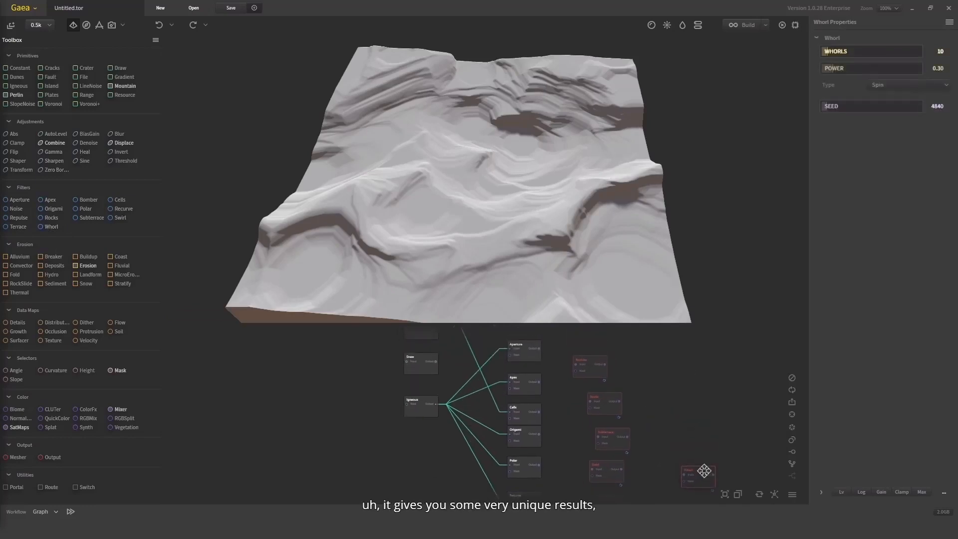
{"action": "left_click_drag", "start_coordinate": [704, 471], "coordinate": [346, 422]}
{"action": "scroll", "coordinate": [634, 368], "scroll_direction": "up", "scroll_amount": 2}
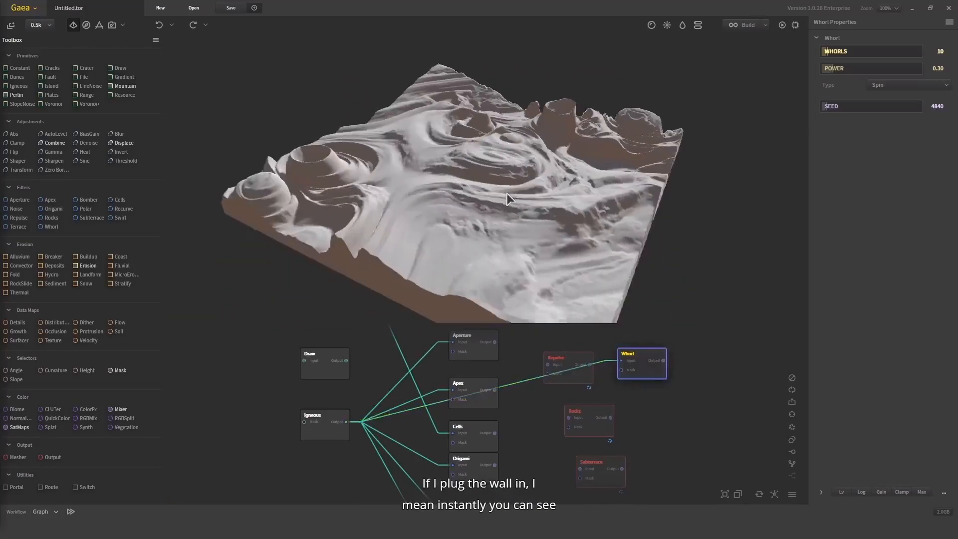
Set the Whorl node's Whorls to 51 and limit its output with a Clamp Max of 26%
{"action": "left_click_drag", "start_coordinate": [601, 212], "coordinate": [353, 291]}
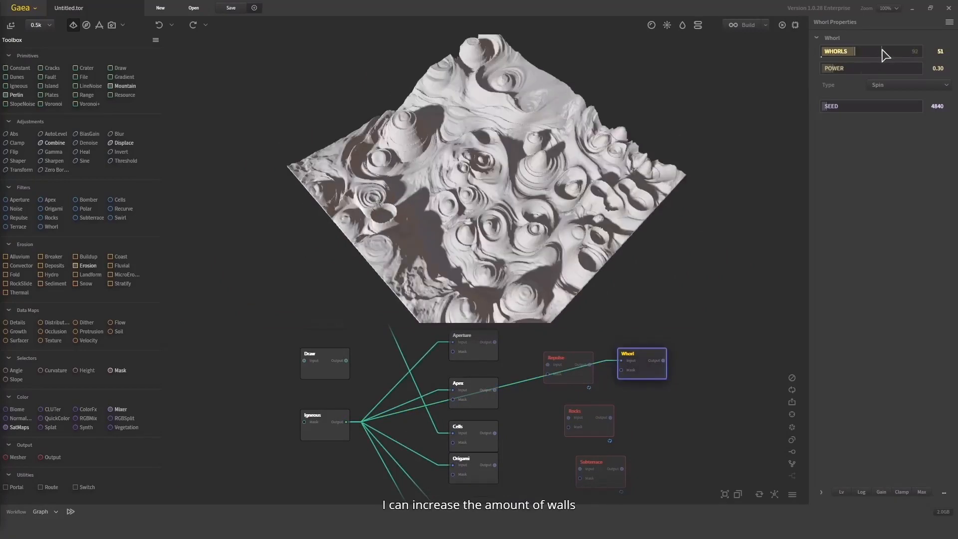
{"action": "left_click_drag", "start_coordinate": [685, 182], "coordinate": [630, 169]}
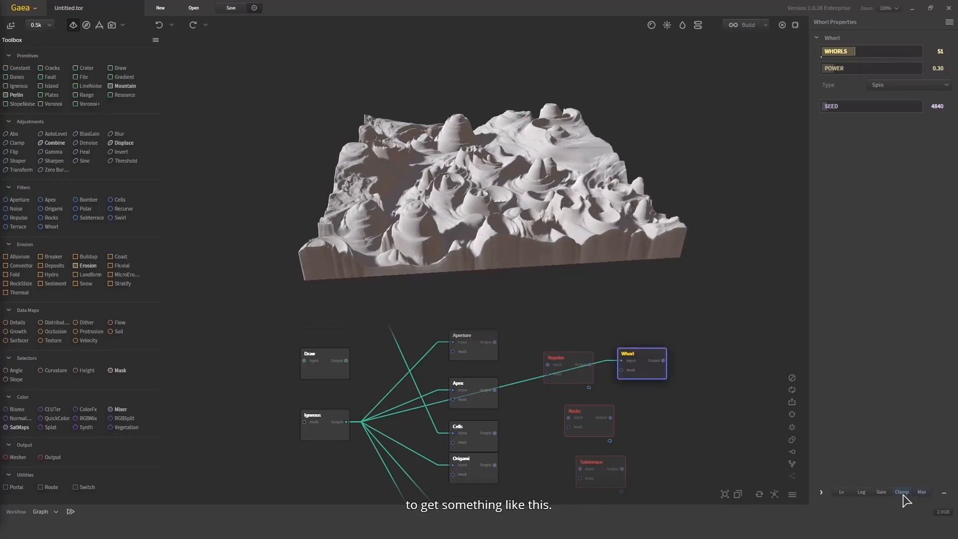
{"action": "left_click", "coordinate": [837, 491]}
{"action": "left_click", "coordinate": [853, 488]}
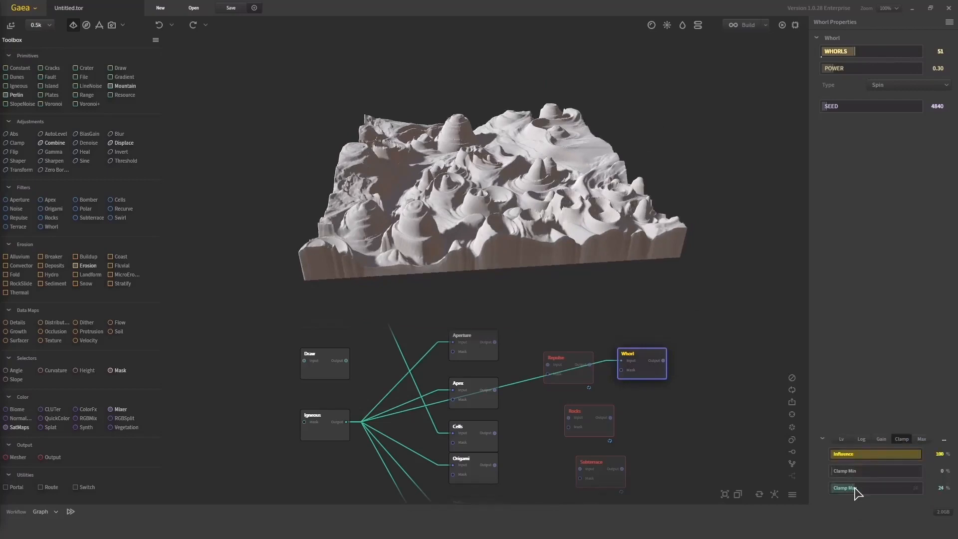
{"action": "left_click_drag", "start_coordinate": [578, 205], "coordinate": [300, 236]}
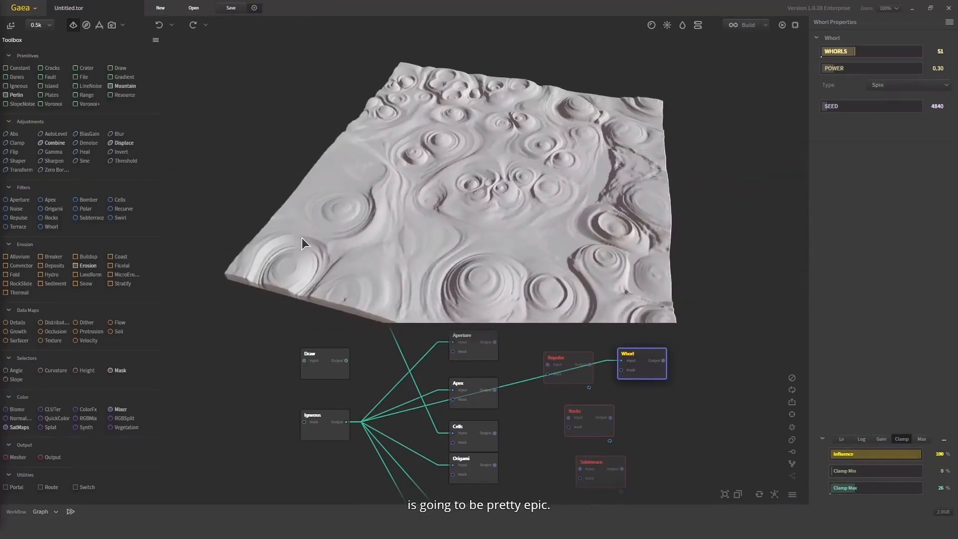
Try Power values of 1.34 and 2.43 on the Whorl node and settle on 1.19
{"action": "left_click_drag", "start_coordinate": [582, 197], "coordinate": [612, 192]}
{"action": "left_click", "coordinate": [866, 69]}
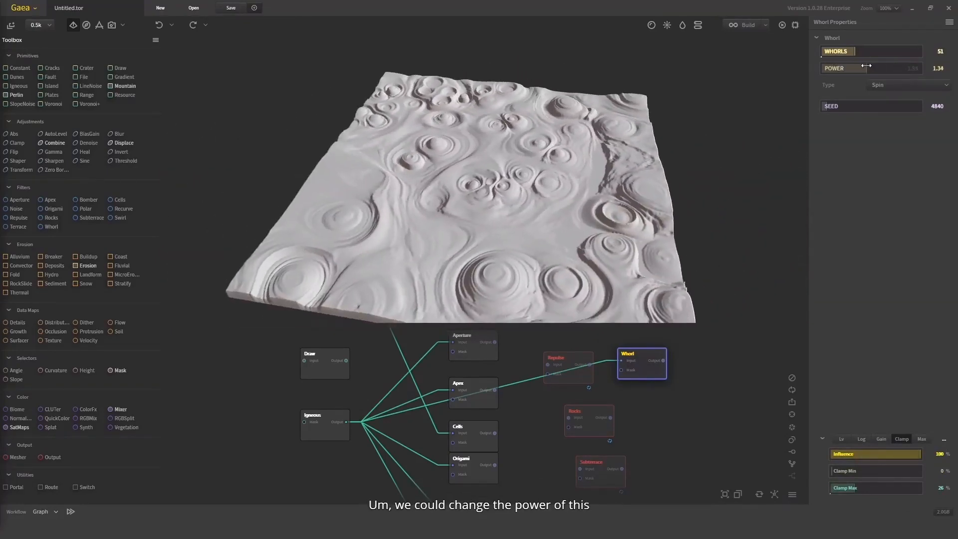
{"action": "left_click", "coordinate": [902, 68]}
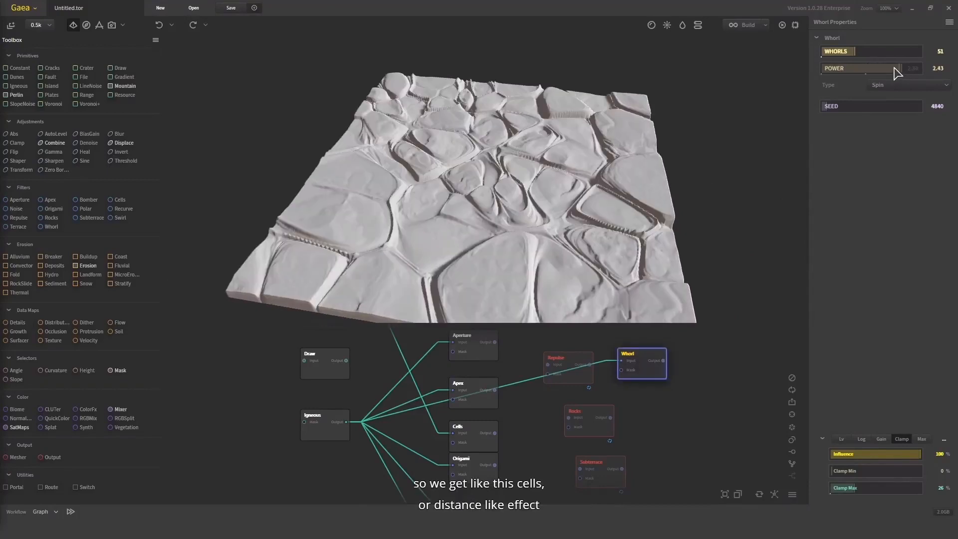
{"action": "left_click_drag", "start_coordinate": [506, 171], "coordinate": [540, 218]}
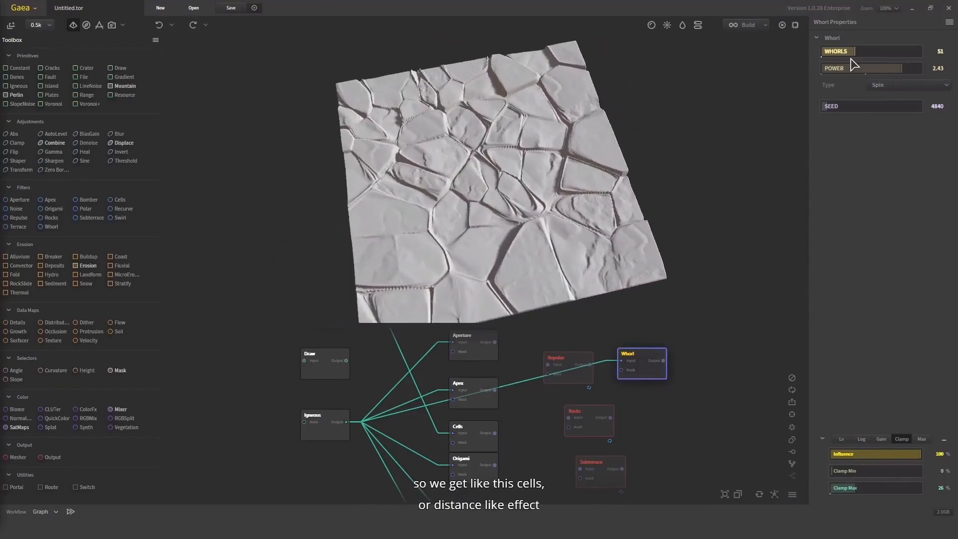
{"action": "left_click", "coordinate": [862, 69]}
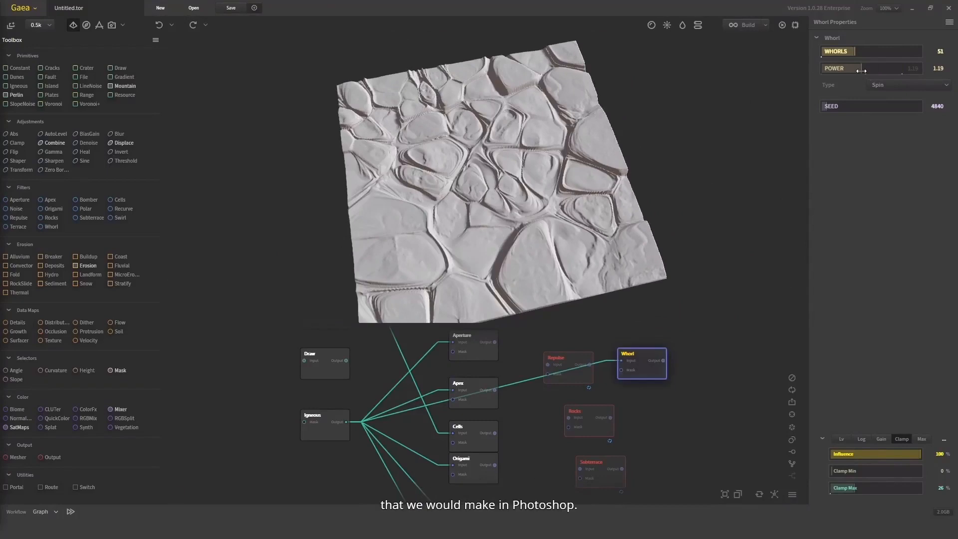
{"action": "left_click_drag", "start_coordinate": [552, 259], "coordinate": [618, 249]}
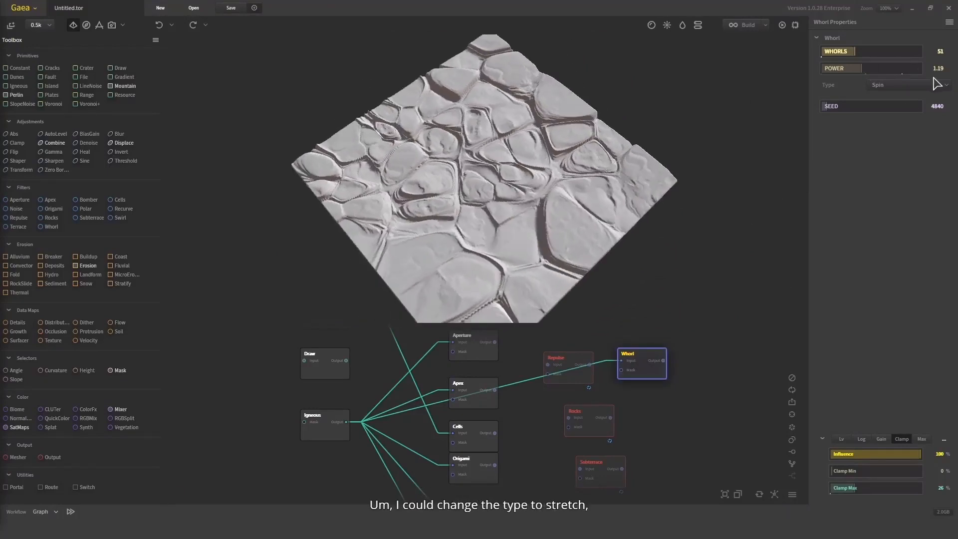
Test the Stretch type on the Whorl node, switch it back to Spin and set Whorls to 100
{"action": "left_click", "coordinate": [930, 85]}
{"action": "left_click", "coordinate": [830, 116]}
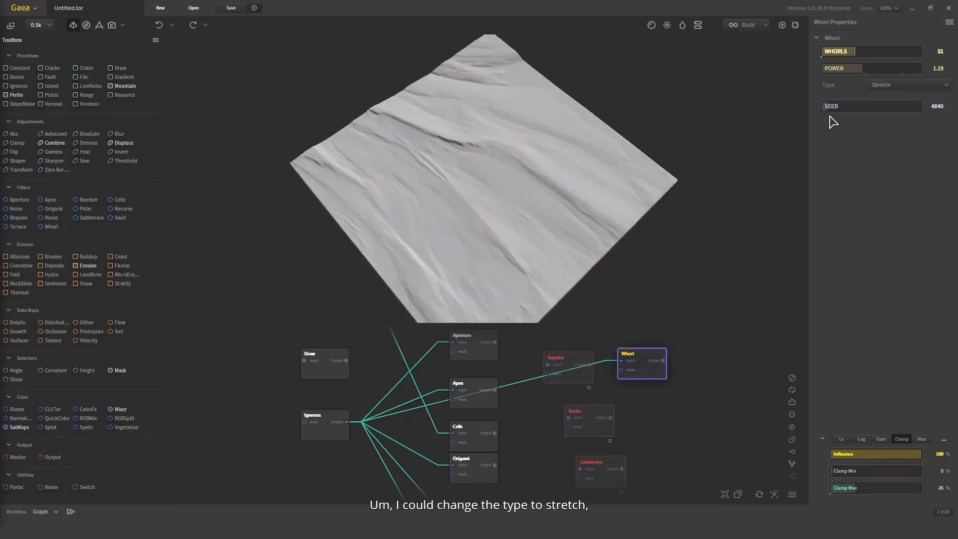
{"action": "left_click", "coordinate": [876, 85]}
{"action": "left_click", "coordinate": [848, 97]}
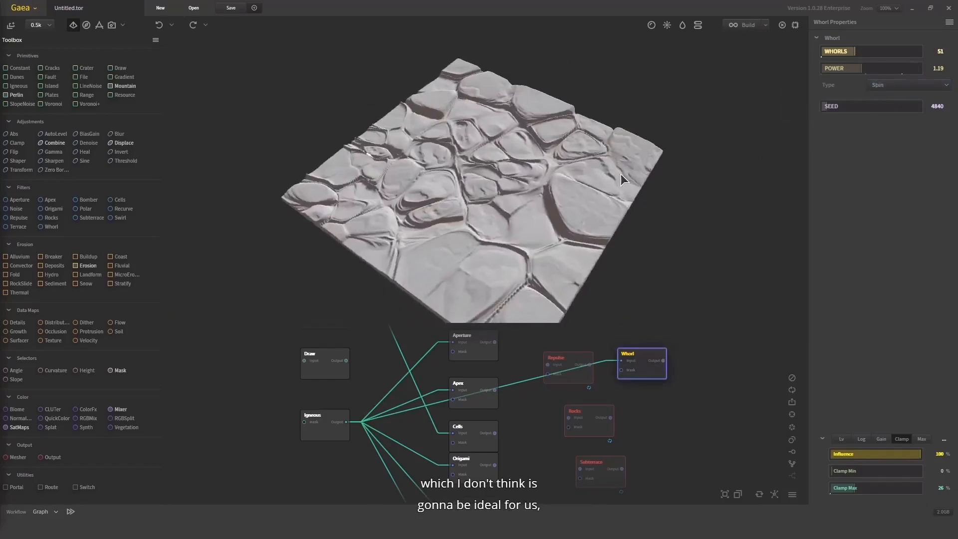
{"action": "left_click_drag", "start_coordinate": [741, 239], "coordinate": [561, 200]}
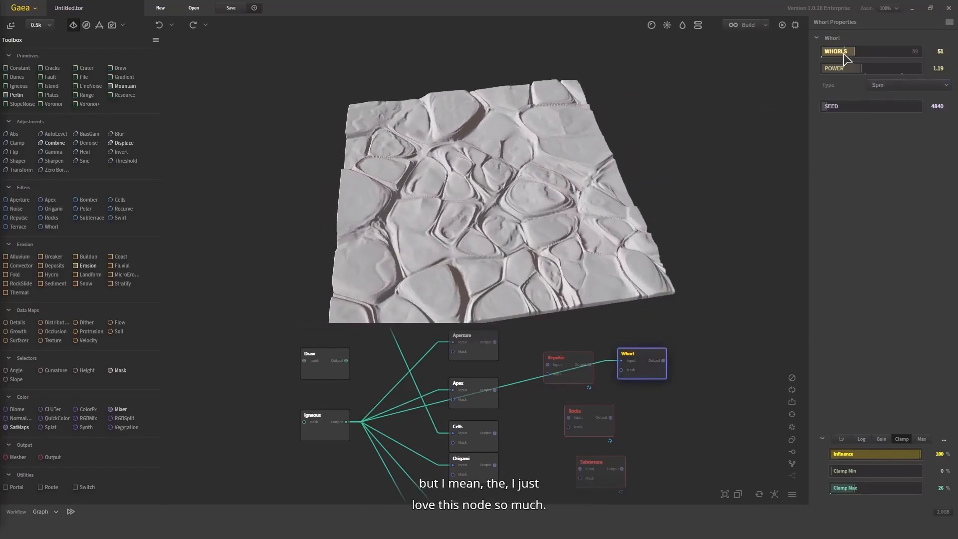
{"action": "left_click", "coordinate": [887, 53]}
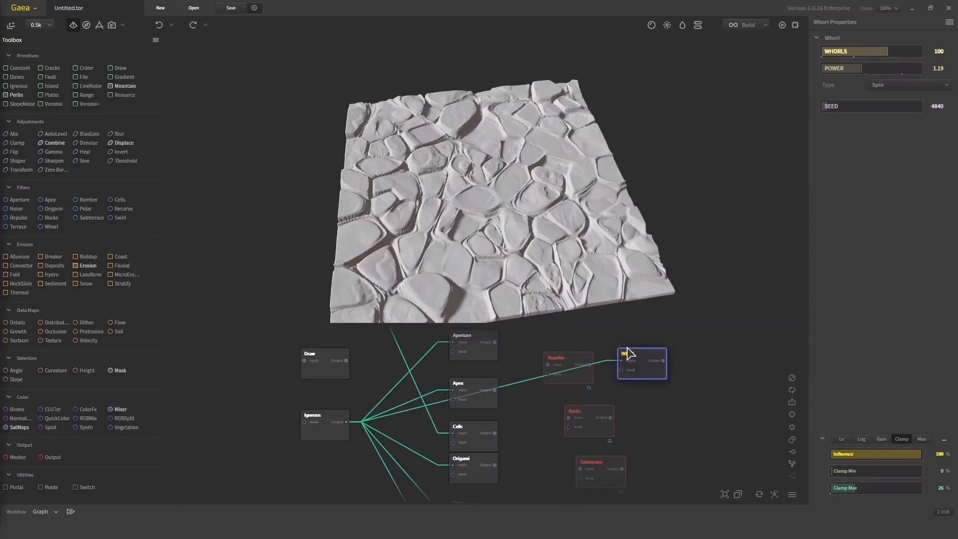
Connect the Plates node's output to the Whorl node's input, keeping the Whorl type on Spin
{"action": "middle_click_drag", "start_coordinate": [628, 353], "coordinate": [648, 419]}
{"action": "middle_click_drag", "start_coordinate": [628, 384], "coordinate": [641, 440]}
{"action": "scroll", "coordinate": [641, 440], "scroll_direction": "down", "scroll_amount": 1}
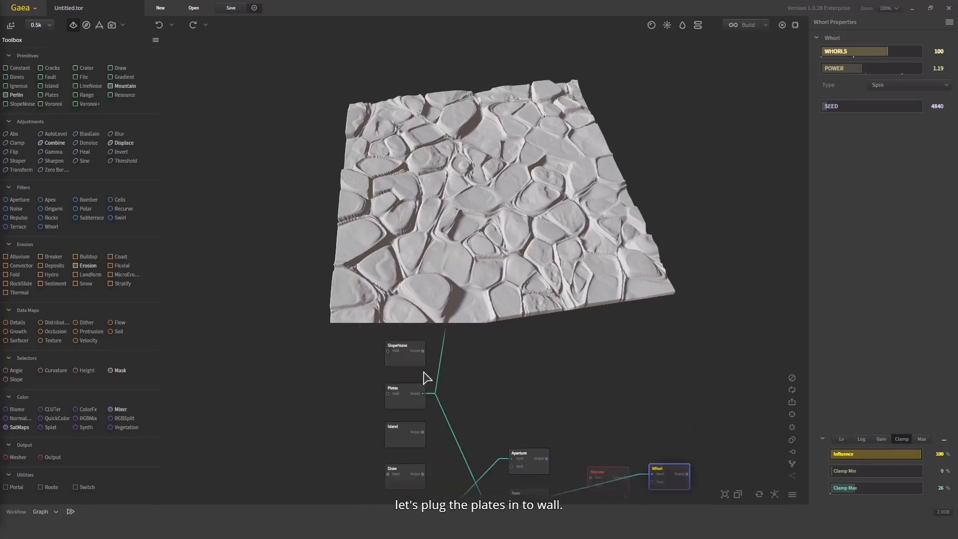
{"action": "left_click_drag", "start_coordinate": [423, 394], "coordinate": [652, 474]}
{"action": "left_click", "coordinate": [923, 85]}
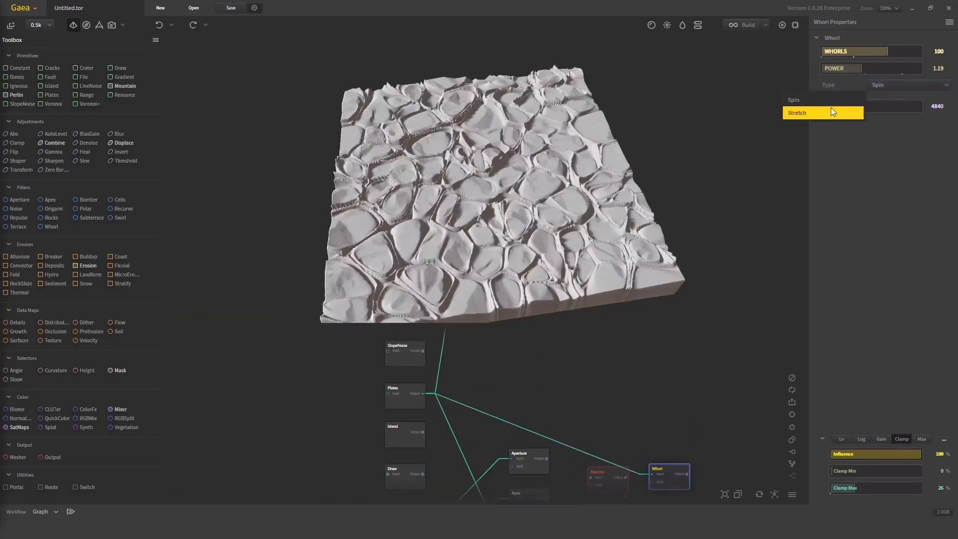
{"action": "left_click", "coordinate": [827, 101]}
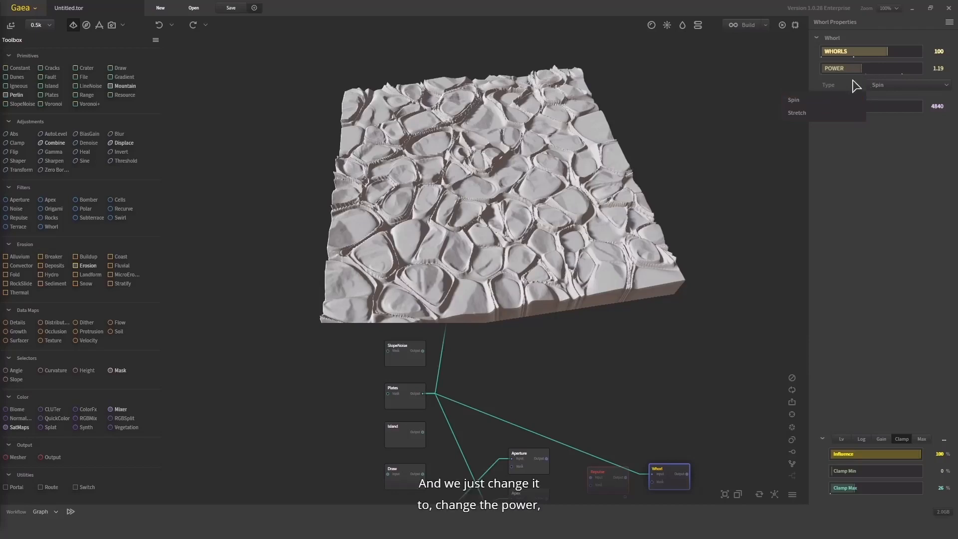
Try the Whorl node at Power 0.26 with fewer whorls, ending with Whorls at 10 and Power at 1.02
{"action": "left_click", "coordinate": [834, 71]}
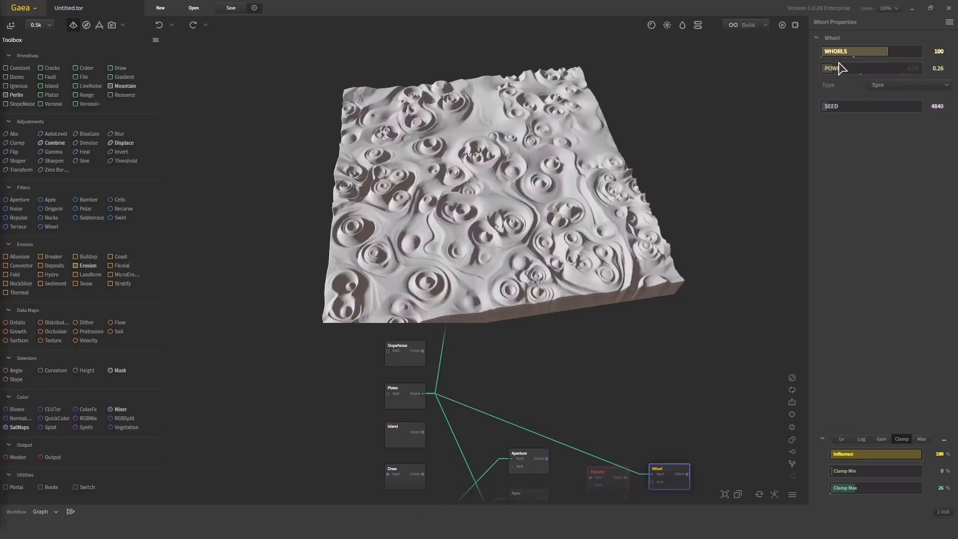
{"action": "left_click", "coordinate": [843, 51]}
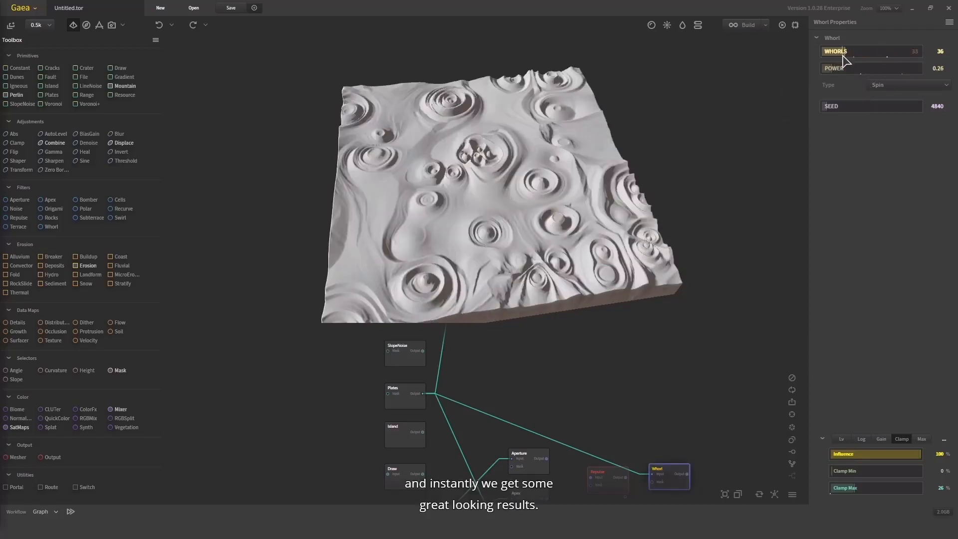
{"action": "left_click", "coordinate": [828, 52]}
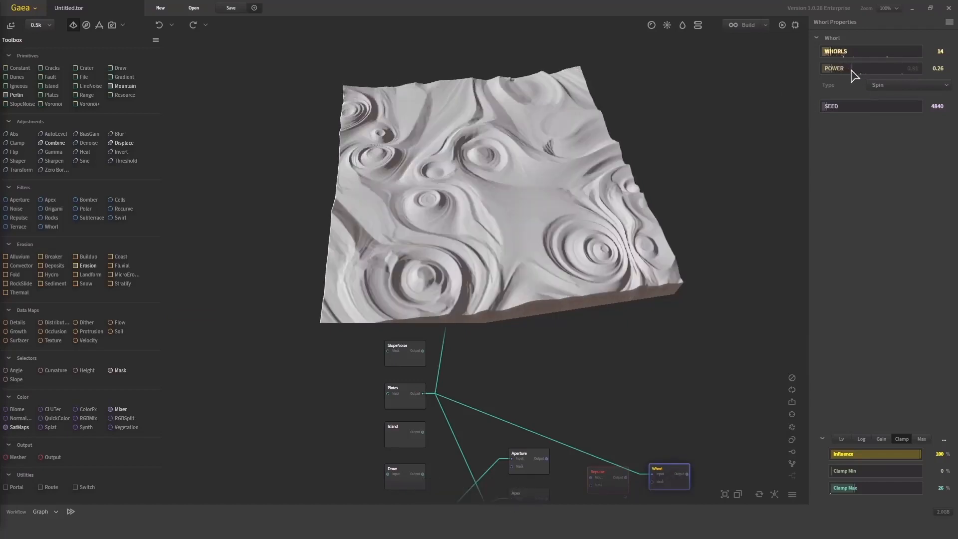
{"action": "left_click", "coordinate": [855, 69]}
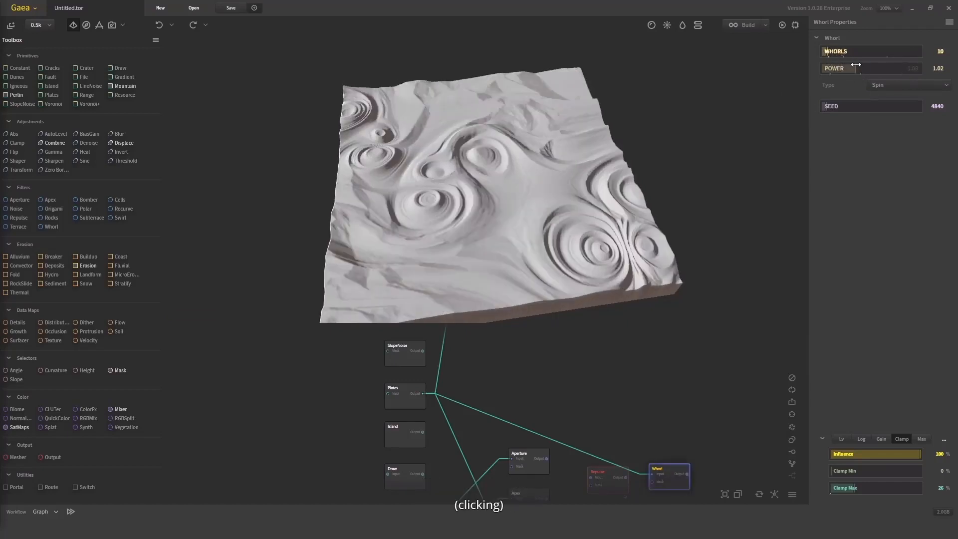
{"action": "left_click_drag", "start_coordinate": [591, 199], "coordinate": [496, 178]}
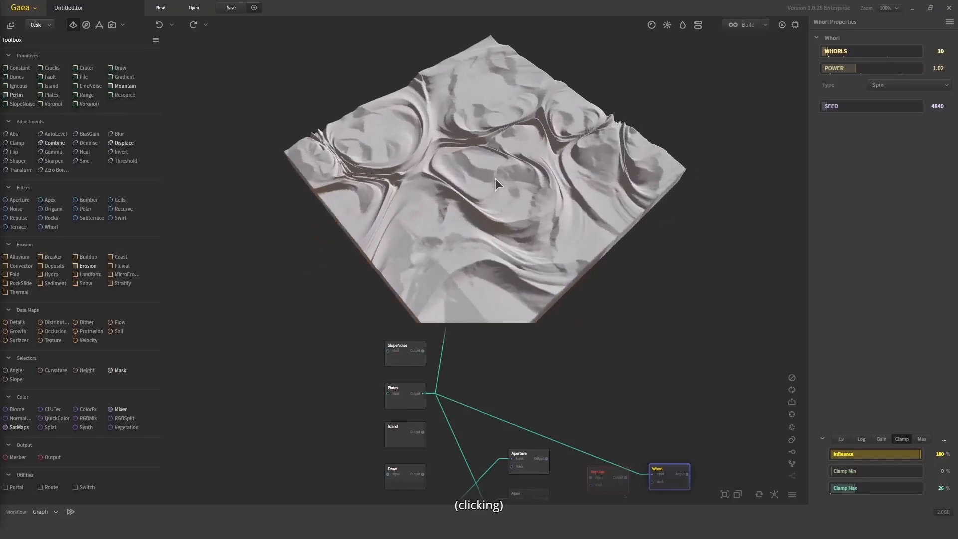
Move the Whorl node farther above the Repulse node in the graph and set its Whorls to 42
{"action": "middle_click_drag", "start_coordinate": [656, 407], "coordinate": [618, 355]}
{"action": "left_click_drag", "start_coordinate": [637, 401], "coordinate": [679, 360]}
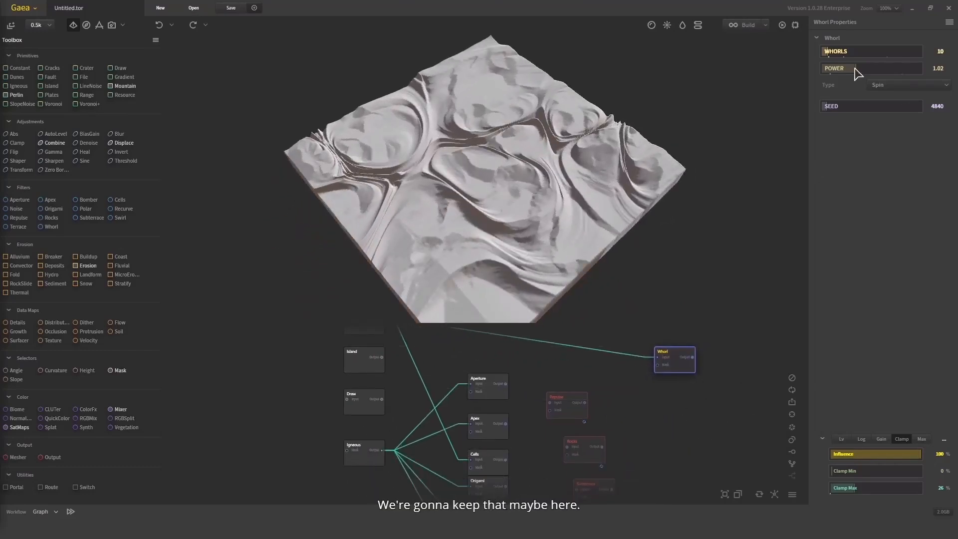
{"action": "left_click", "coordinate": [849, 50]}
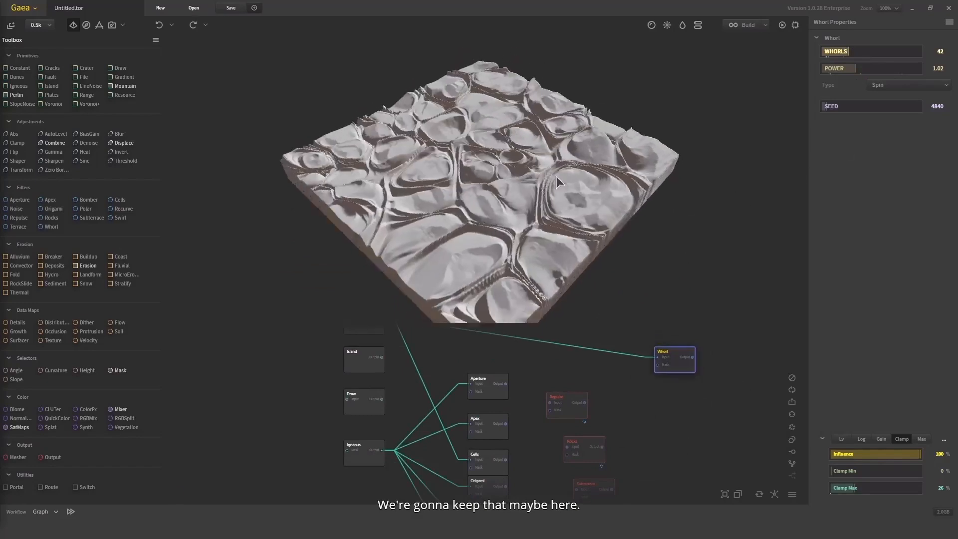
{"action": "left_click_drag", "start_coordinate": [556, 176], "coordinate": [655, 329]}
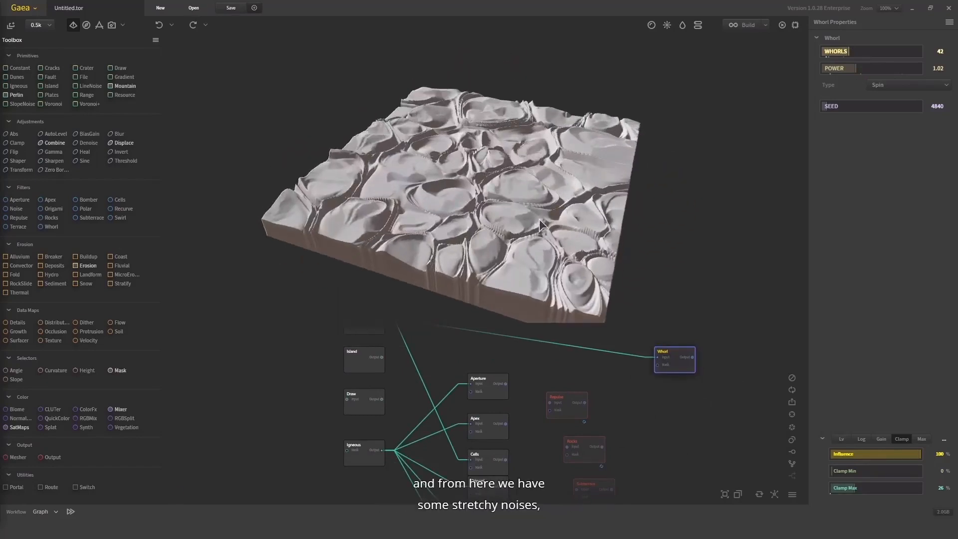
Shift the Repulse node slightly away from the Aperture column and bring the Whorl node in directly above it
{"action": "scroll", "coordinate": [440, 156], "scroll_direction": "up", "scroll_amount": 3}
{"action": "scroll", "coordinate": [539, 327], "scroll_direction": "up", "scroll_amount": 1}
{"action": "left_click_drag", "start_coordinate": [527, 288], "coordinate": [584, 164]}
{"action": "scroll", "coordinate": [524, 265], "scroll_direction": "up", "scroll_amount": 2}
{"action": "scroll", "coordinate": [519, 262], "scroll_direction": "up", "scroll_amount": 2}
{"action": "scroll", "coordinate": [504, 254], "scroll_direction": "up", "scroll_amount": 2}
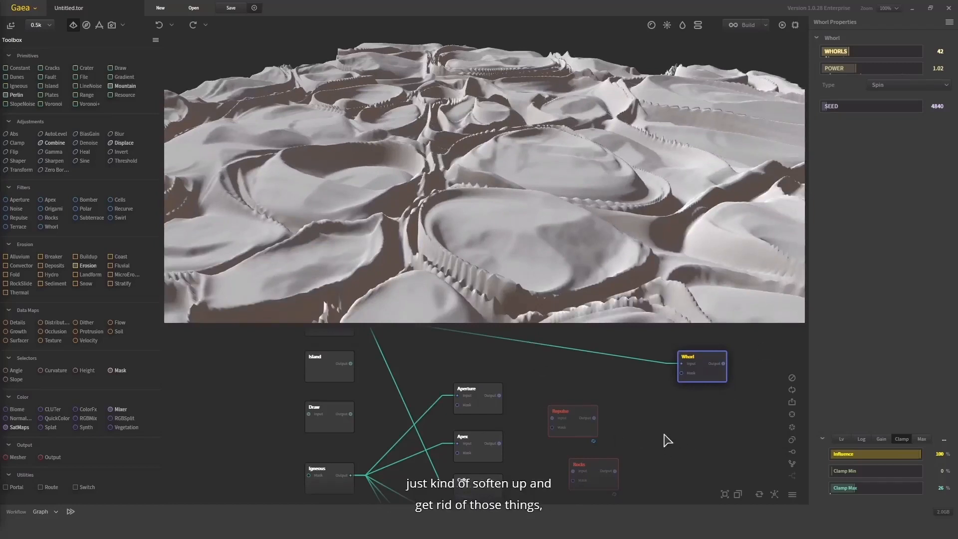
{"action": "middle_click_drag", "start_coordinate": [664, 435], "coordinate": [634, 395]}
{"action": "left_click_drag", "start_coordinate": [541, 378], "coordinate": [573, 374]}
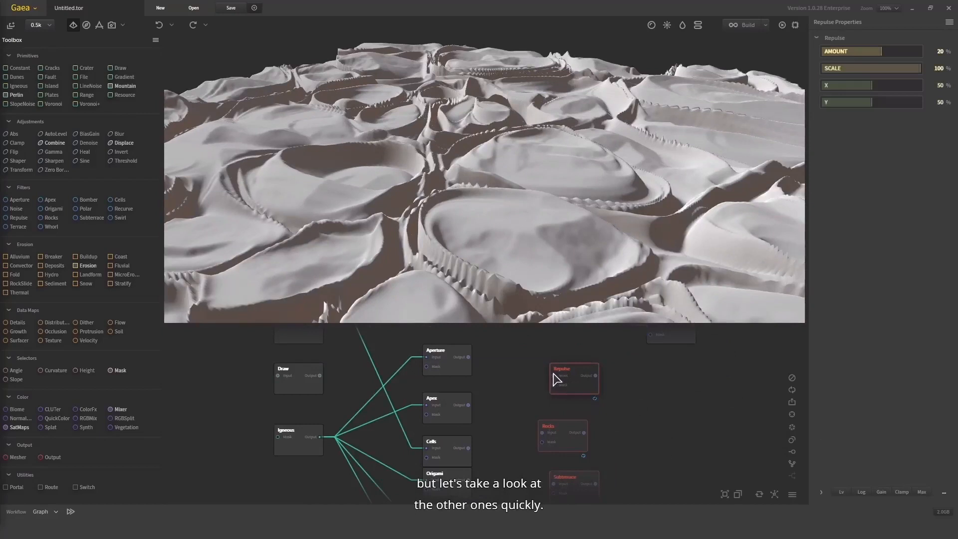
{"action": "middle_click_drag", "start_coordinate": [582, 381], "coordinate": [573, 414]}
{"action": "scroll", "coordinate": [572, 414], "scroll_direction": "down", "scroll_amount": 1}
{"action": "left_click_drag", "start_coordinate": [633, 363], "coordinate": [543, 351]}
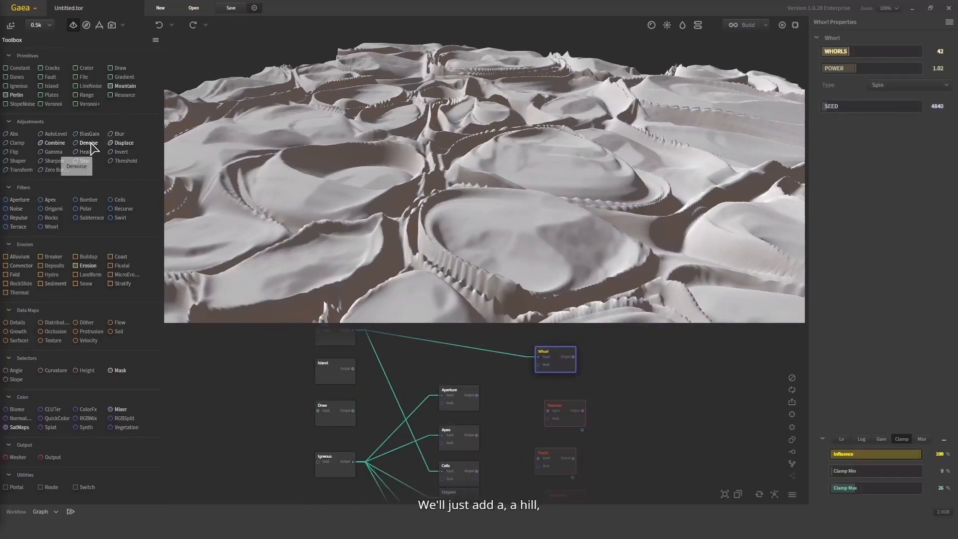
Add a Heal node after the Whorl node and raise its Level to soften the jagged edges
{"action": "mouse_move", "coordinate": [83, 152]}
{"action": "left_mouse_down"}
{"action": "mouse_move", "coordinate": [516, 370]}
{"action": "mouse_move", "coordinate": [552, 352]}
{"action": "left_mouse_up"}
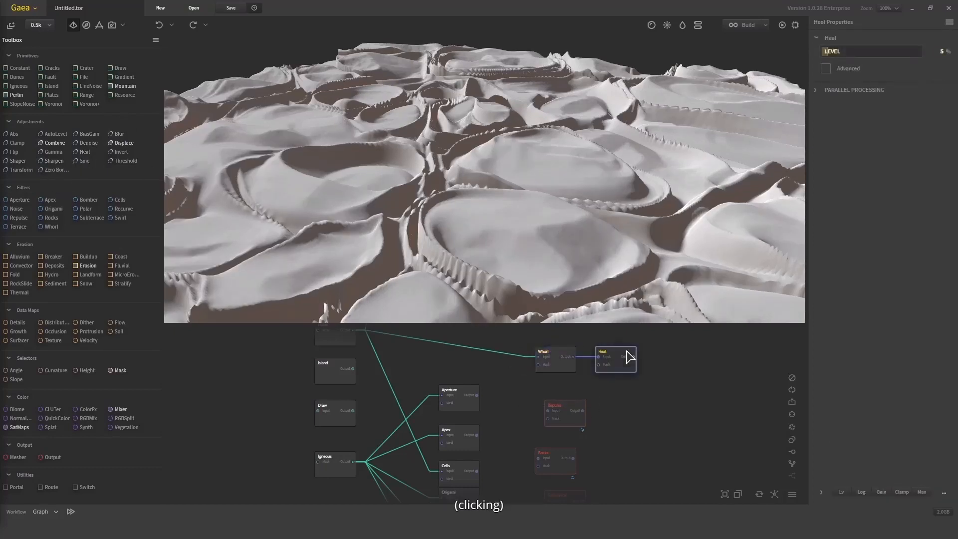
{"action": "left_click_drag", "start_coordinate": [829, 52], "coordinate": [893, 50]}
{"action": "mouse_move", "coordinate": [612, 160]}
{"action": "left_mouse_down"}
{"action": "mouse_move", "coordinate": [609, 211]}
{"action": "mouse_move", "coordinate": [621, 156]}
{"action": "mouse_move", "coordinate": [619, 165]}
{"action": "left_mouse_up"}
Connect the Heal node's output to the Repulse node's input and preview the Repulse terrain
{"action": "mouse_move", "coordinate": [634, 357]}
{"action": "left_mouse_down"}
{"action": "mouse_move", "coordinate": [592, 413]}
{"action": "mouse_move", "coordinate": [553, 417]}
{"action": "left_mouse_up"}
{"action": "left_click", "coordinate": [552, 413]}
{"action": "left_click_drag", "start_coordinate": [543, 184], "coordinate": [552, 259]}
{"action": "scroll", "coordinate": [548, 220], "scroll_direction": "down", "scroll_amount": 4}
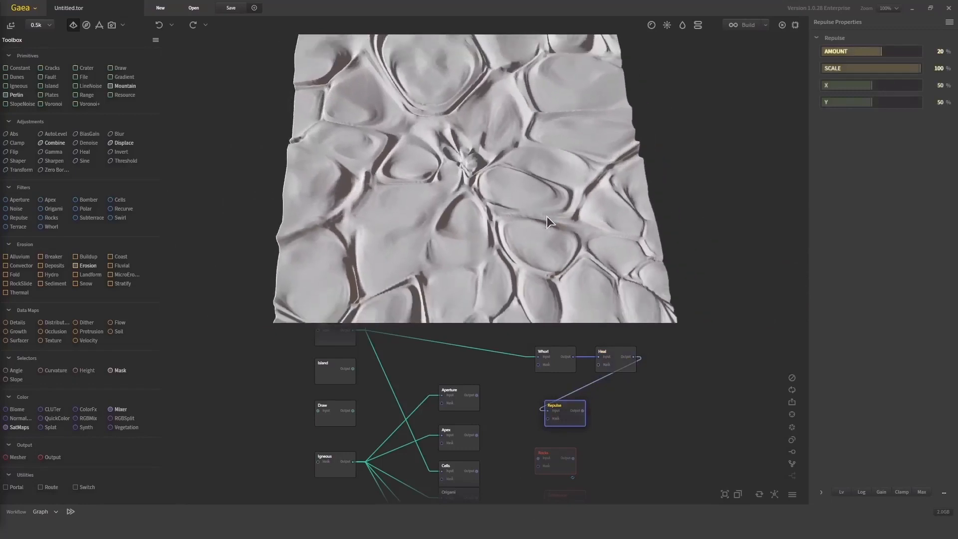
{"action": "left_click_drag", "start_coordinate": [547, 216], "coordinate": [620, 222]}
Set the Repulse node's Amount to 84% and its Scale first to 13%, finally to 89%
{"action": "left_click", "coordinate": [913, 51]}
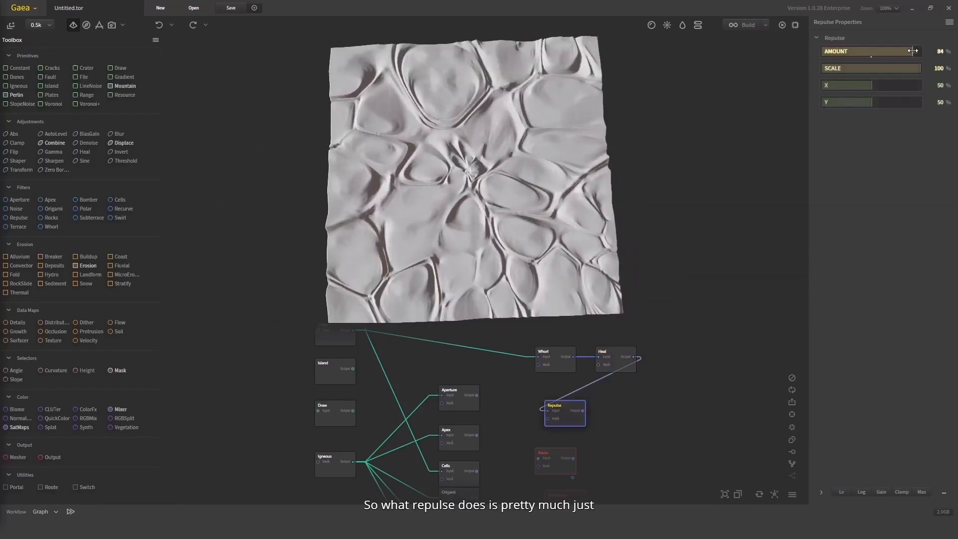
{"action": "left_click_drag", "start_coordinate": [462, 160], "coordinate": [469, 175]}
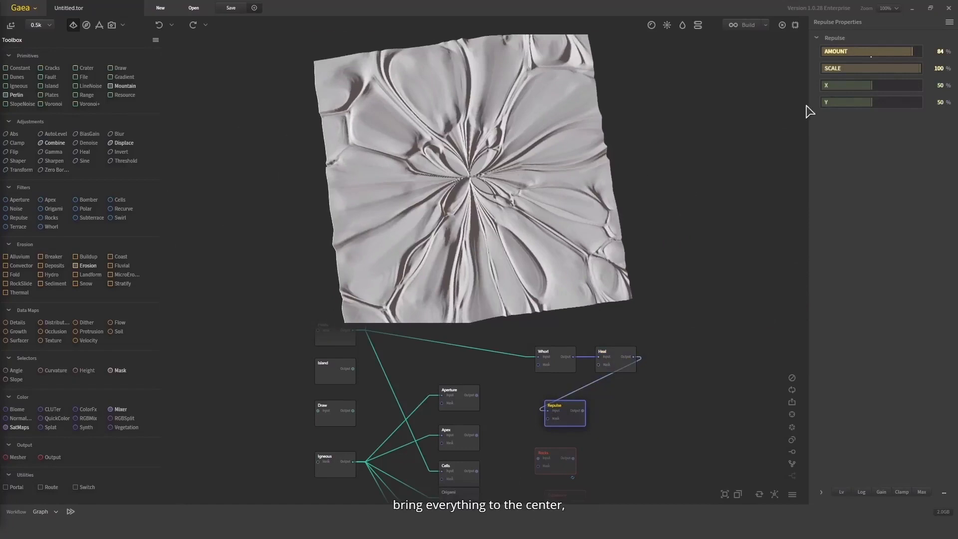
{"action": "left_click", "coordinate": [834, 68]}
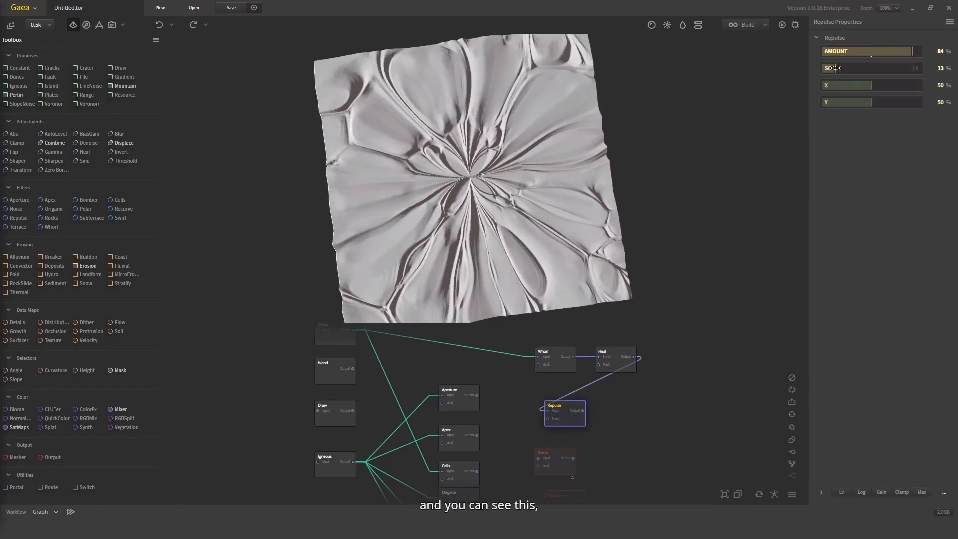
{"action": "left_click", "coordinate": [911, 69]}
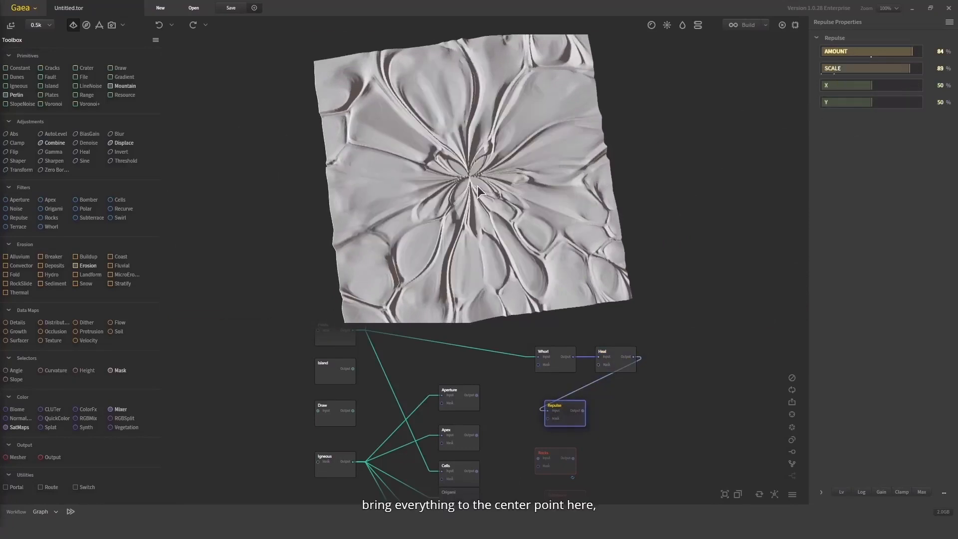
{"action": "left_click_drag", "start_coordinate": [477, 175], "coordinate": [554, 210]}
{"action": "scroll", "coordinate": [521, 440], "scroll_direction": "down", "scroll_amount": 2}
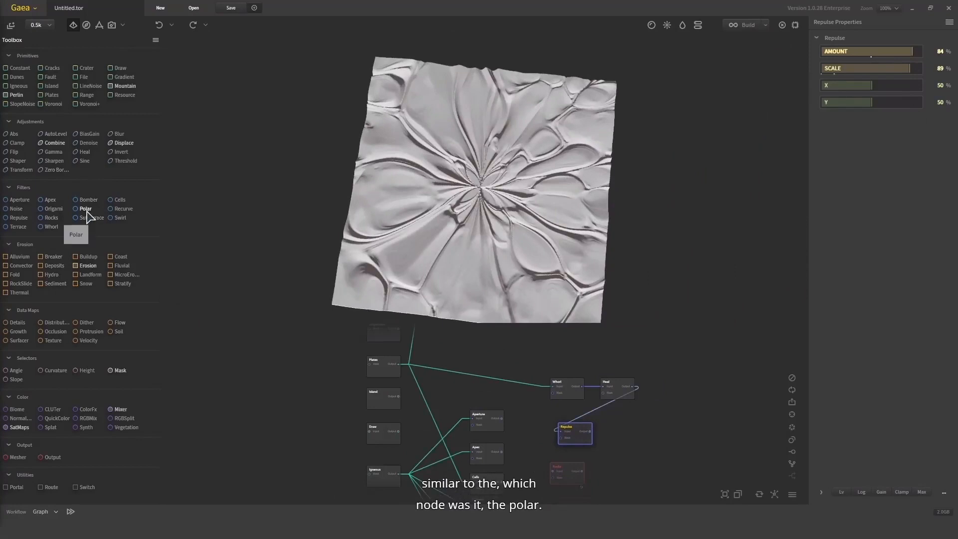
{"action": "left_click_drag", "start_coordinate": [662, 411], "coordinate": [657, 394]}
{"action": "left_click_drag", "start_coordinate": [525, 252], "coordinate": [558, 258]}
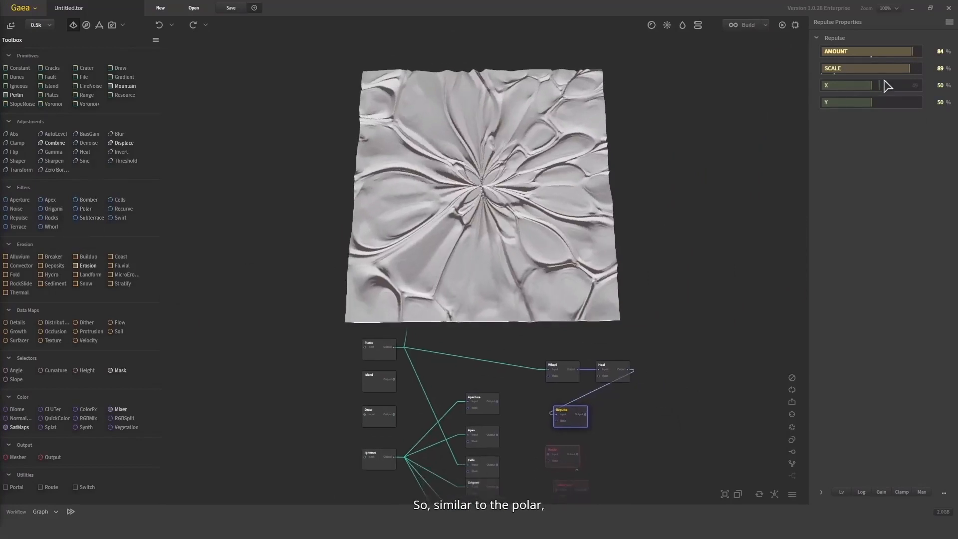
Set the Repulse node's X to 89% and Y to 82%, and inspect the shifted terrain
{"action": "left_click", "coordinate": [908, 85]}
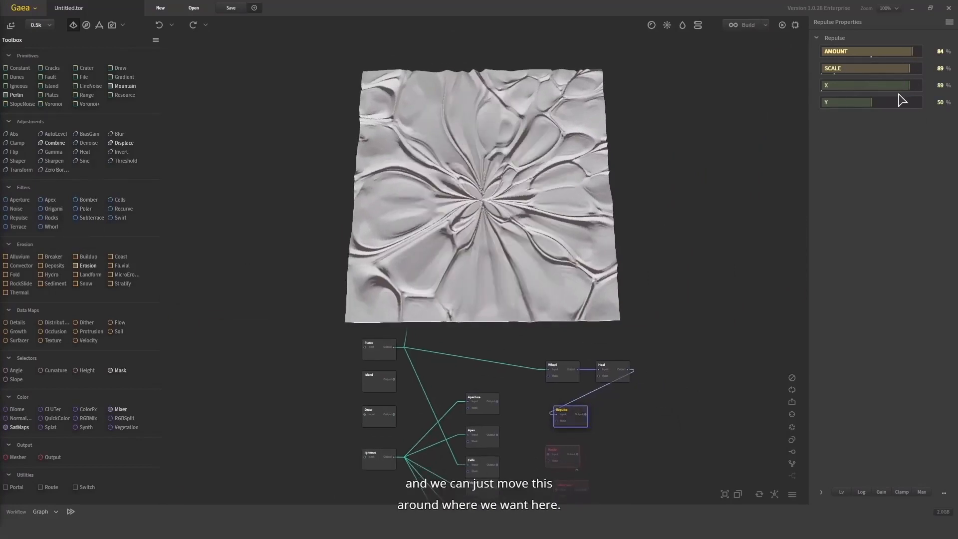
{"action": "left_click", "coordinate": [903, 103]}
{"action": "left_click_drag", "start_coordinate": [394, 256], "coordinate": [511, 243]}
Connect the Heal node's output to the Rocks node's input and inspect the Rocks terrain up close
{"action": "left_click_drag", "start_coordinate": [603, 447], "coordinate": [590, 418]}
{"action": "scroll", "coordinate": [566, 440], "scroll_direction": "up", "scroll_amount": 1}
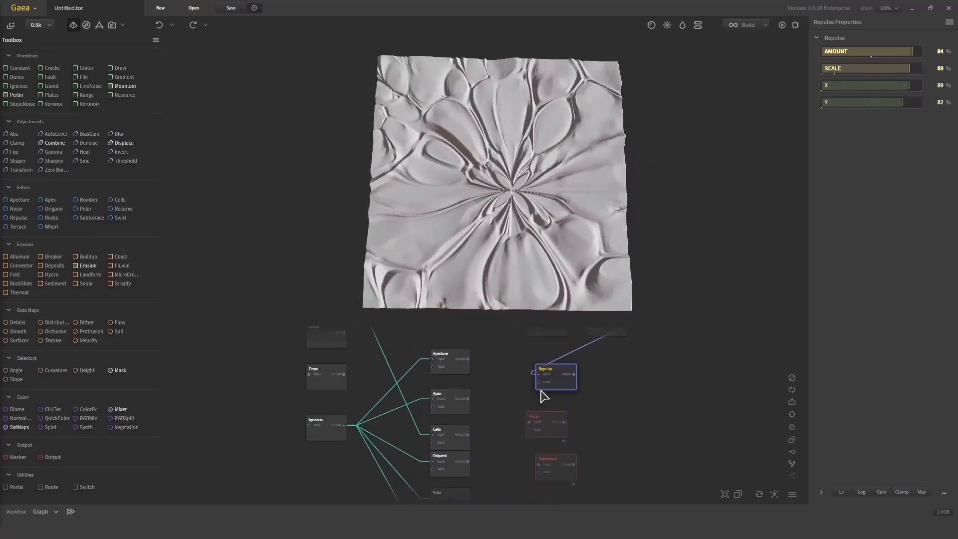
{"action": "mouse_move", "coordinate": [525, 427]}
{"action": "left_mouse_down"}
{"action": "mouse_move", "coordinate": [499, 451]}
{"action": "mouse_move", "coordinate": [532, 386]}
{"action": "mouse_move", "coordinate": [612, 349]}
{"action": "mouse_move", "coordinate": [600, 346]}
{"action": "left_mouse_up"}
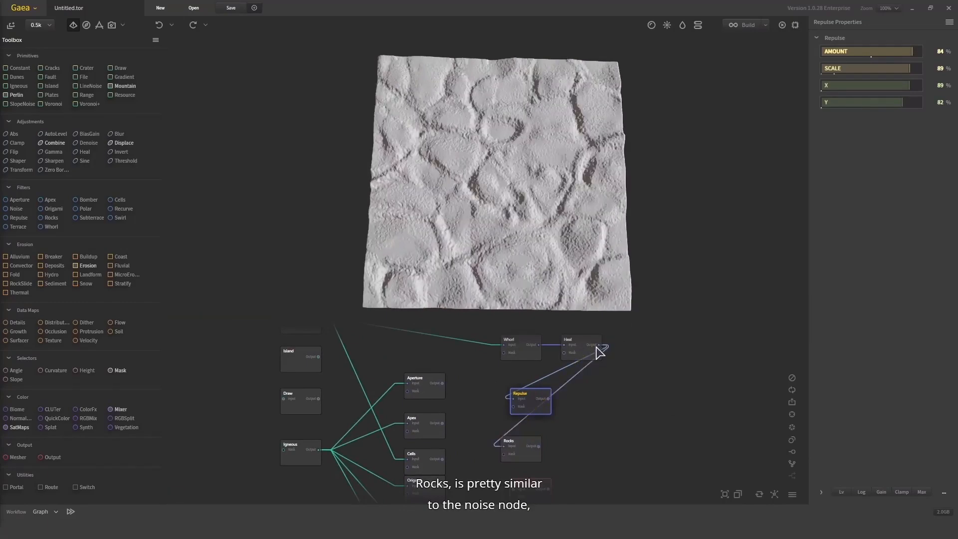
{"action": "scroll", "coordinate": [535, 184], "scroll_direction": "up", "scroll_amount": 5}
{"action": "scroll", "coordinate": [535, 184], "scroll_direction": "down", "scroll_amount": 5}
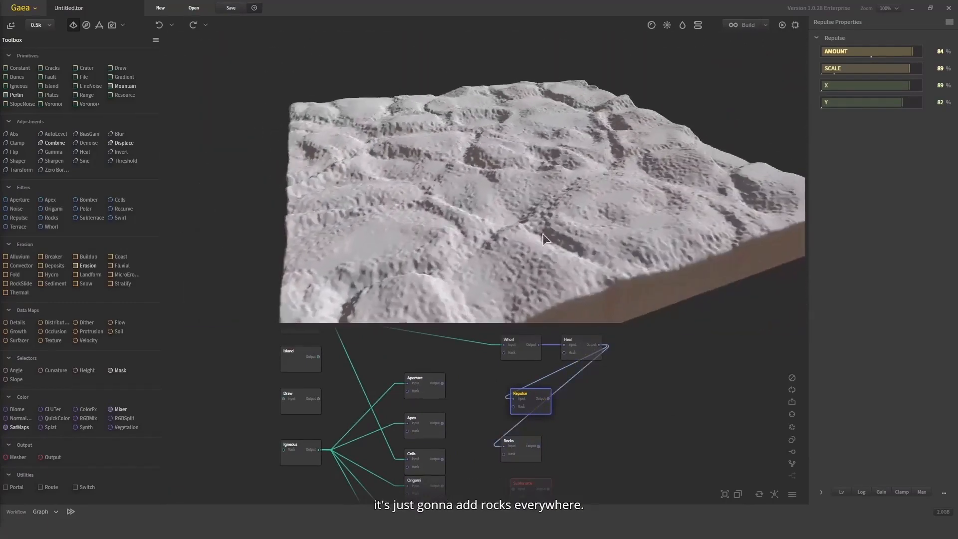
Set the Rocks node's Amount to 33%, raise it to 60%, and finally reduce it to 2%
{"action": "left_click", "coordinate": [529, 452]}
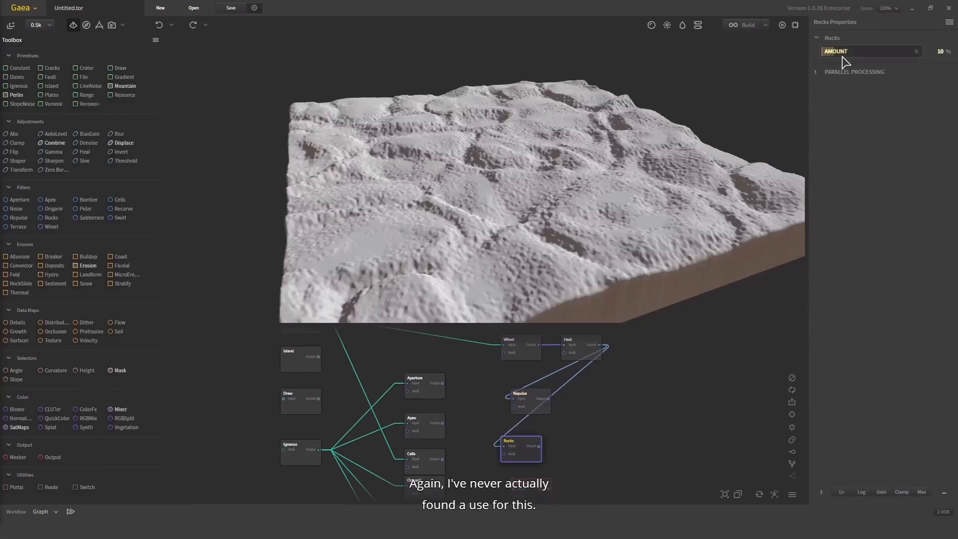
{"action": "left_click_drag", "start_coordinate": [843, 56], "coordinate": [875, 56]}
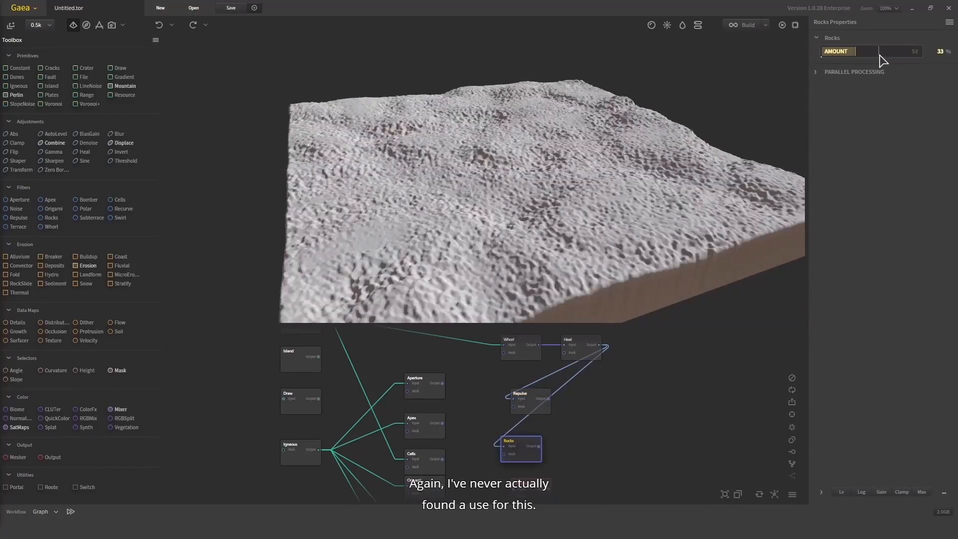
{"action": "left_click", "coordinate": [881, 53]}
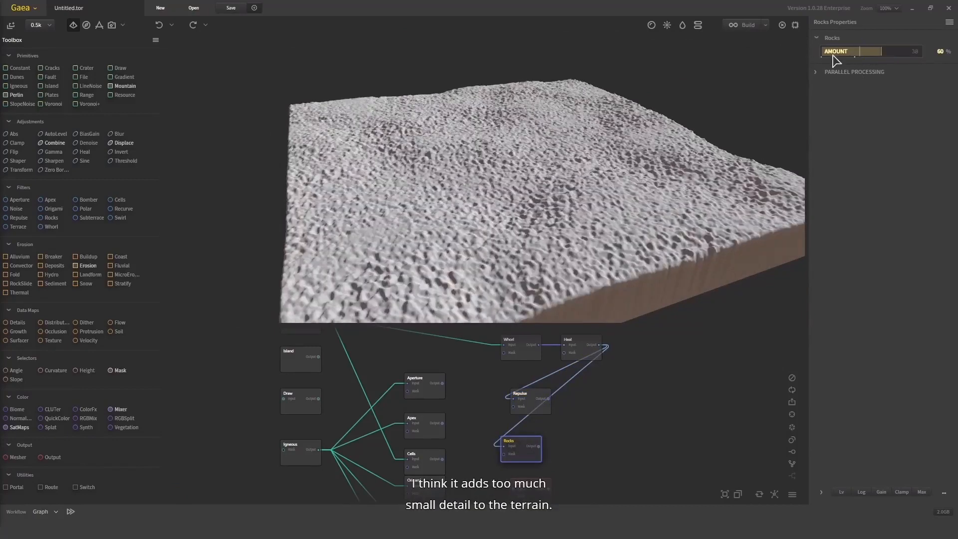
{"action": "left_click_drag", "start_coordinate": [833, 55], "coordinate": [824, 53]}
{"action": "left_click_drag", "start_coordinate": [547, 183], "coordinate": [525, 270]}
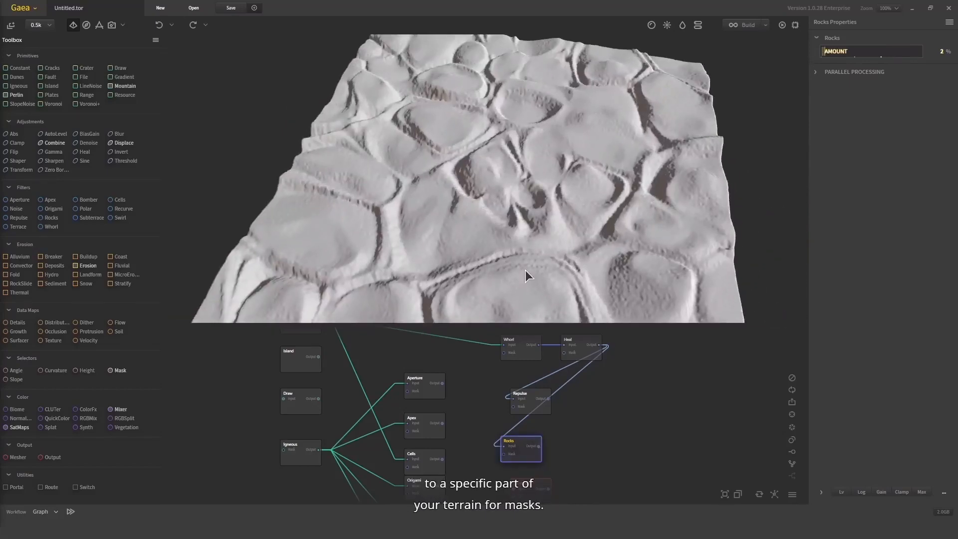
Move the Rocks node aside, and delete the Repulse and Rocks nodes together
{"action": "left_click_drag", "start_coordinate": [522, 446], "coordinate": [626, 423]}
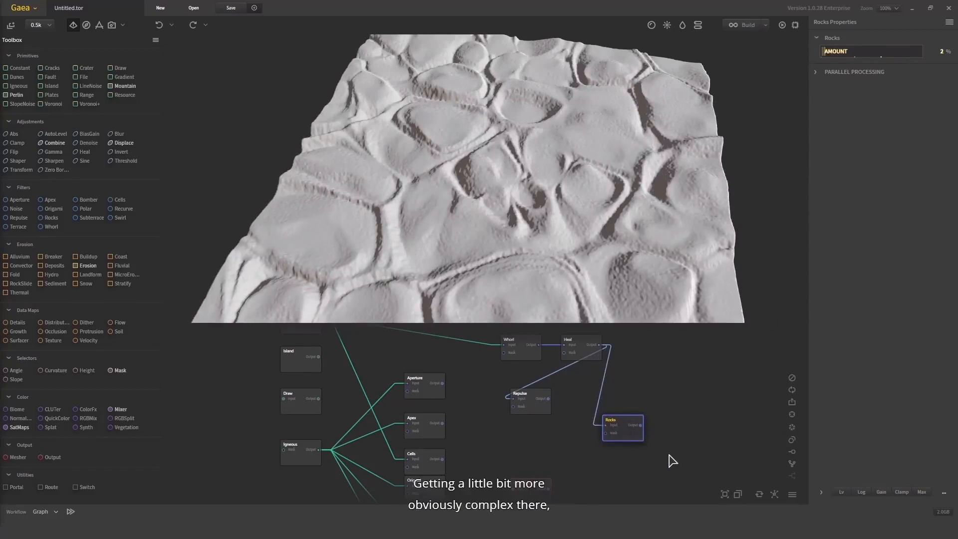
{"action": "left_click_drag", "start_coordinate": [676, 454], "coordinate": [496, 381]}
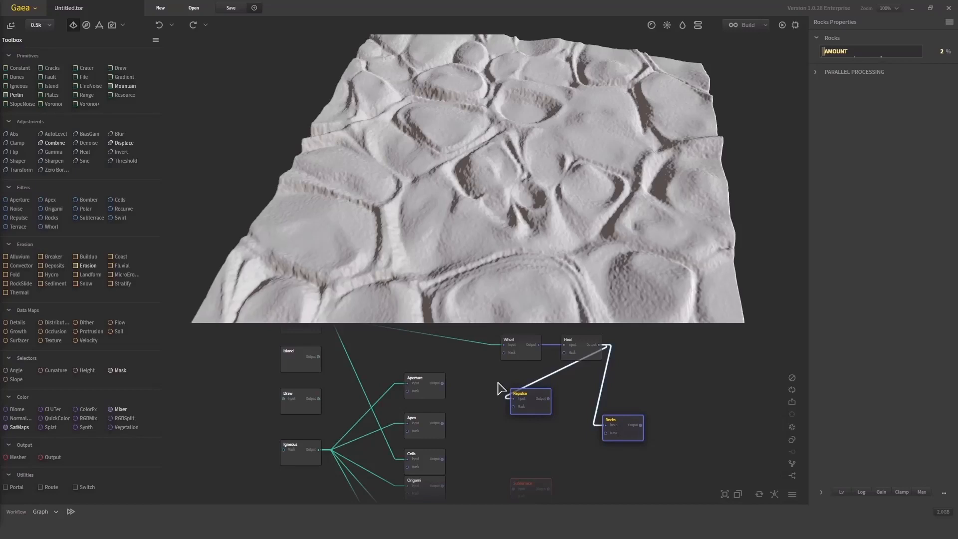
{"action": "key", "text": "Delete"}
Move the Subterrace node up beside the Apex and Cells nodes and bring the Swirl node up directly beneath it
{"action": "middle_click_drag", "start_coordinate": [636, 448], "coordinate": [612, 413]}
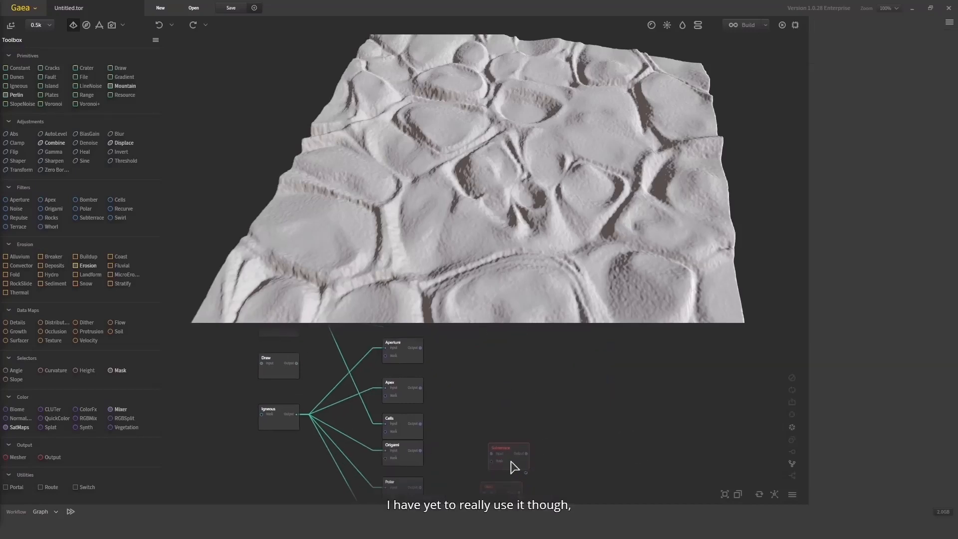
{"action": "left_click_drag", "start_coordinate": [515, 467], "coordinate": [537, 407]}
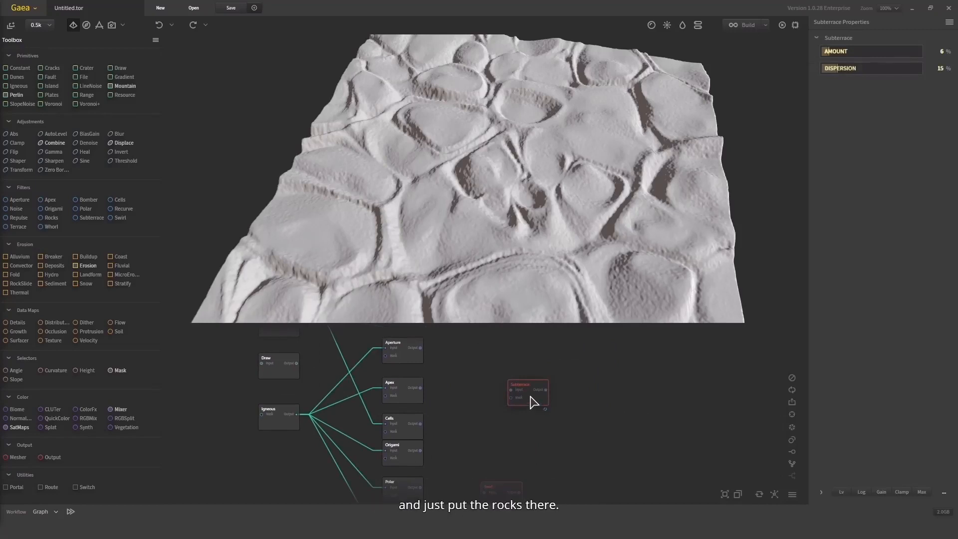
{"action": "middle_click_drag", "start_coordinate": [538, 444], "coordinate": [518, 399]}
{"action": "scroll", "coordinate": [517, 400], "scroll_direction": "down", "scroll_amount": 1}
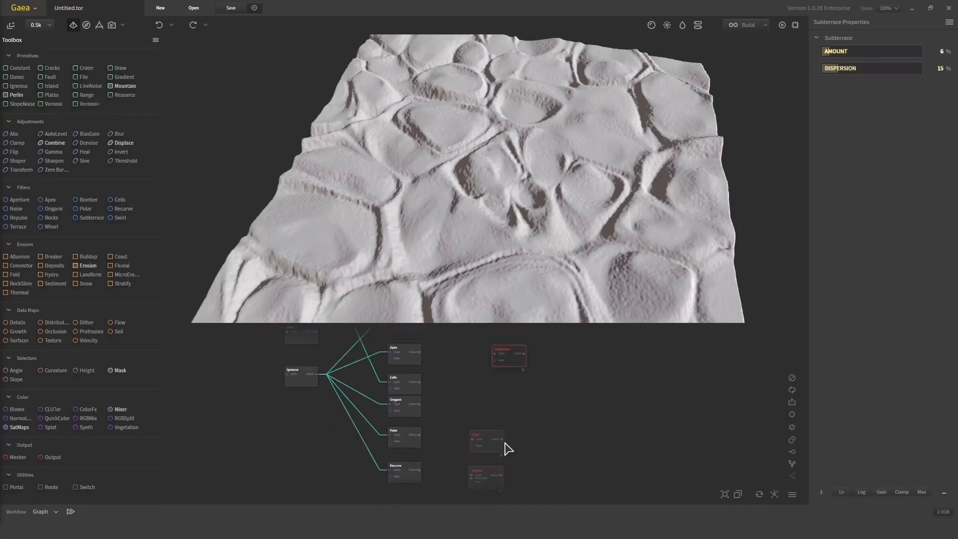
{"action": "left_click_drag", "start_coordinate": [495, 445], "coordinate": [516, 388]}
Connect the Heal node's output to the Subterrace node's input and inspect the resulting terrain
{"action": "mouse_move", "coordinate": [590, 369]}
{"action": "middle_mouse_down"}
{"action": "mouse_move", "coordinate": [598, 410]}
{"action": "mouse_move", "coordinate": [560, 399]}
{"action": "middle_mouse_up"}
{"action": "scroll", "coordinate": [546, 372], "scroll_direction": "up", "scroll_amount": 2}
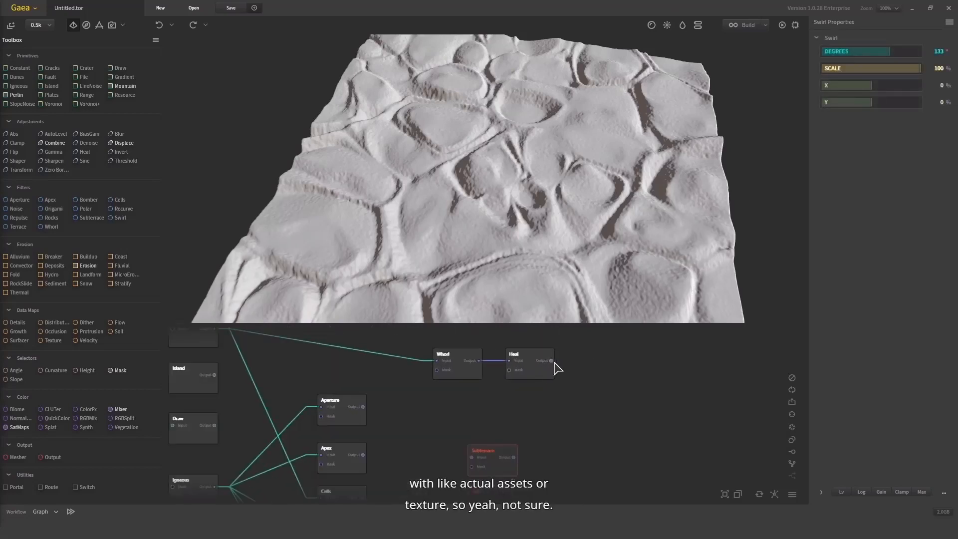
{"action": "mouse_move", "coordinate": [551, 361]}
{"action": "left_mouse_down"}
{"action": "mouse_move", "coordinate": [473, 458]}
{"action": "mouse_move", "coordinate": [551, 362]}
{"action": "left_mouse_up"}
{"action": "left_click_drag", "start_coordinate": [550, 210], "coordinate": [500, 319]}
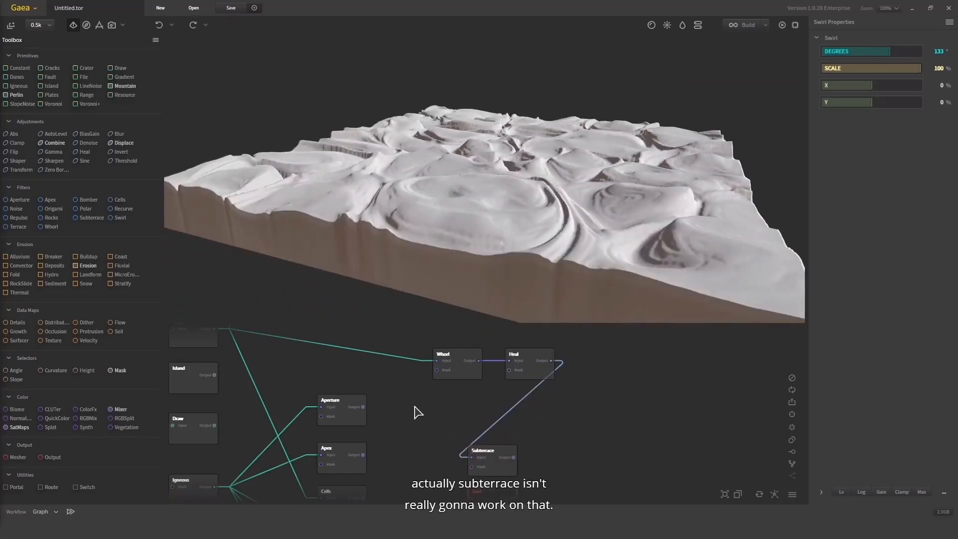
Bring the Mountain node from the far end of the graph down near the Whorl and Heal nodes
{"action": "middle_click_drag", "start_coordinate": [390, 399], "coordinate": [460, 430]}
{"action": "mouse_move", "coordinate": [436, 360]}
{"action": "middle_mouse_down"}
{"action": "mouse_move", "coordinate": [451, 436]}
{"action": "mouse_move", "coordinate": [438, 495]}
{"action": "middle_mouse_up"}
{"action": "scroll", "coordinate": [437, 467], "scroll_direction": "down", "scroll_amount": 1}
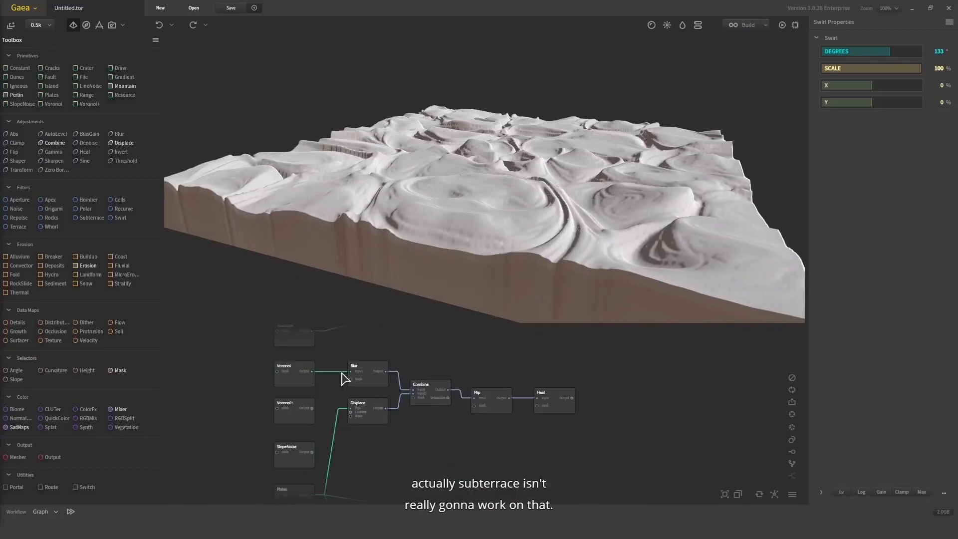
{"action": "middle_click_drag", "start_coordinate": [343, 380], "coordinate": [322, 399]}
{"action": "scroll", "coordinate": [399, 392], "scroll_direction": "down", "scroll_amount": 3}
{"action": "left_click_drag", "start_coordinate": [312, 360], "coordinate": [349, 398]}
{"action": "left_click_drag", "start_coordinate": [327, 381], "coordinate": [427, 467]}
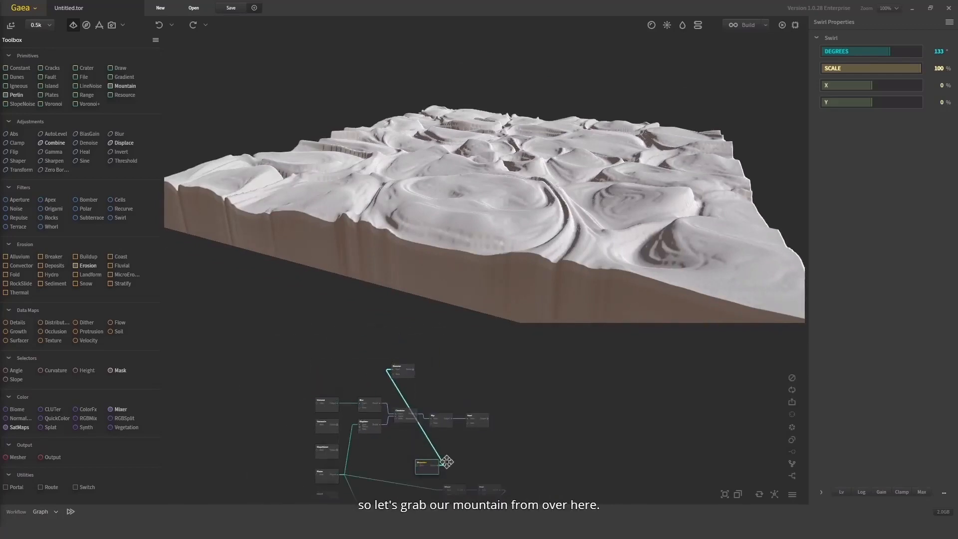
Connect the Mountain node's output to the Heal node's input in place of the Whorl, and select the Heal node
{"action": "middle_click_drag", "start_coordinate": [446, 462], "coordinate": [451, 413]}
{"action": "scroll", "coordinate": [474, 439], "scroll_direction": "up", "scroll_amount": 3}
{"action": "left_click_drag", "start_coordinate": [500, 445], "coordinate": [410, 393]}
{"action": "left_click_drag", "start_coordinate": [531, 231], "coordinate": [569, 231]}
{"action": "left_click", "coordinate": [520, 447]}
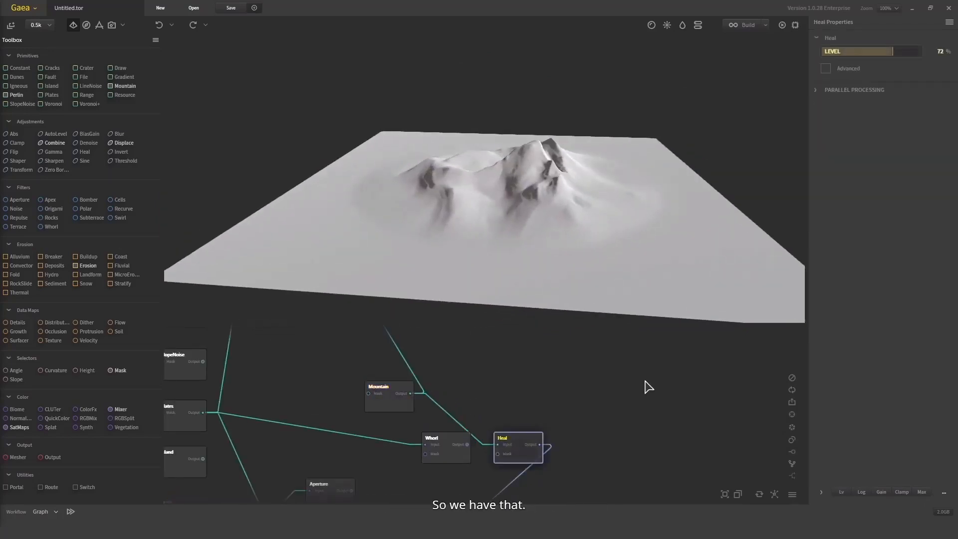
Set the Subterrace node's Dispersion to 61% and its Amount first to 48% and 74%, finally to 31%
{"action": "middle_click_drag", "start_coordinate": [646, 384], "coordinate": [644, 298]}
{"action": "left_click", "coordinate": [469, 458]}
{"action": "left_click_drag", "start_coordinate": [479, 142], "coordinate": [409, 165]}
{"action": "left_click", "coordinate": [870, 51]}
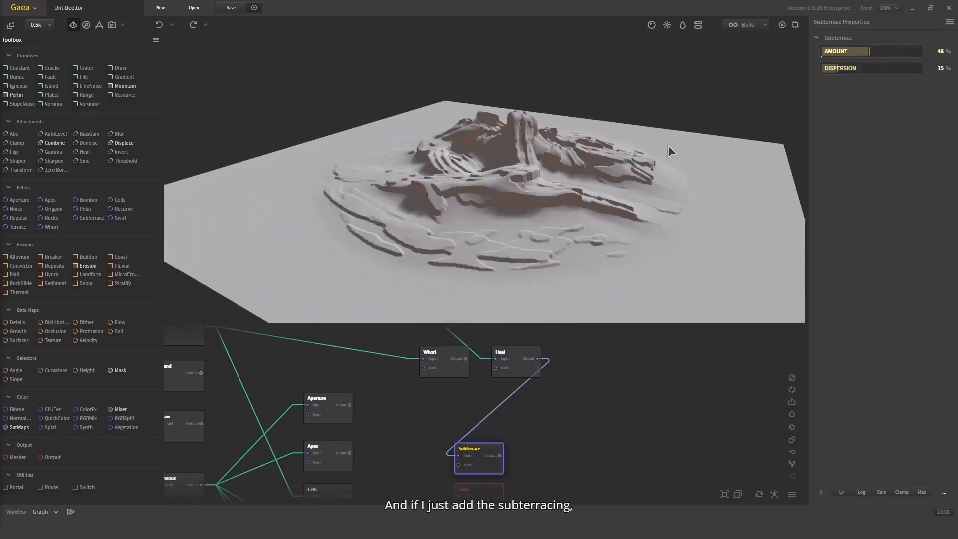
{"action": "left_click_drag", "start_coordinate": [669, 149], "coordinate": [590, 163]}
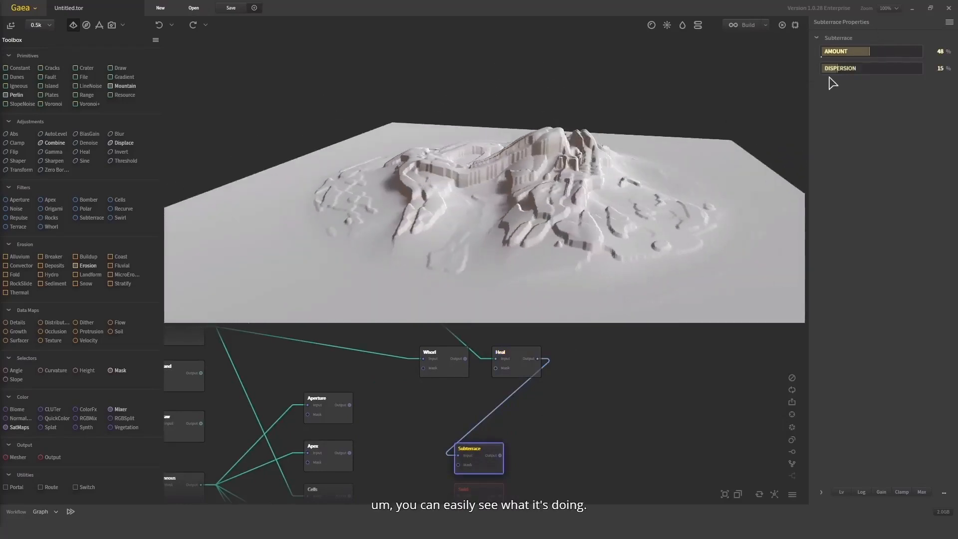
{"action": "left_click", "coordinate": [895, 52]}
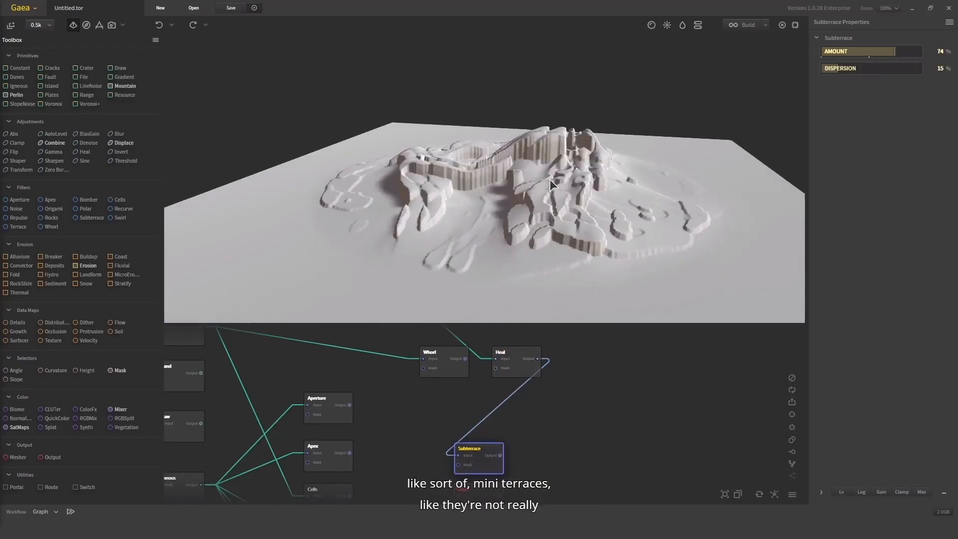
{"action": "left_click_drag", "start_coordinate": [554, 185], "coordinate": [751, 122]}
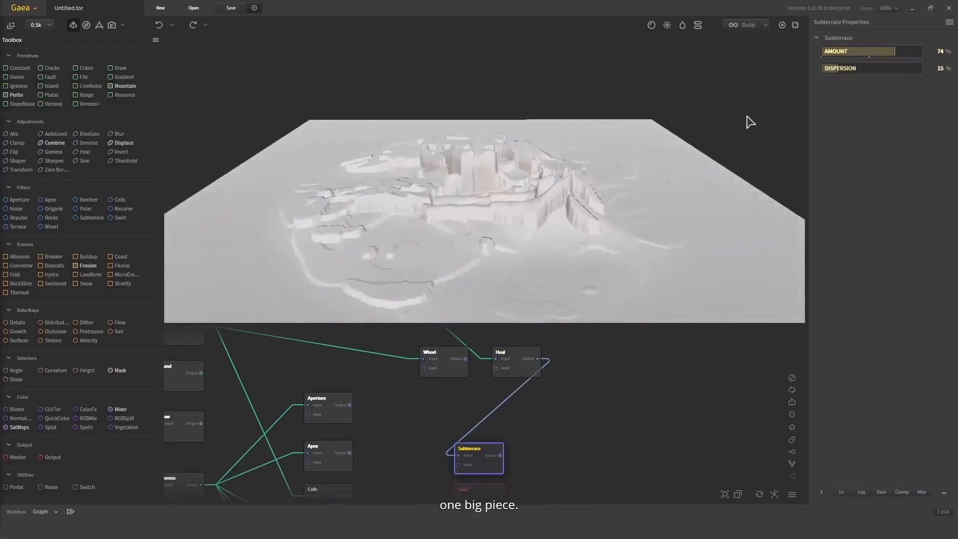
{"action": "left_click", "coordinate": [882, 68]}
{"action": "left_click_drag", "start_coordinate": [505, 172], "coordinate": [791, 133]}
{"action": "left_click", "coordinate": [854, 51]}
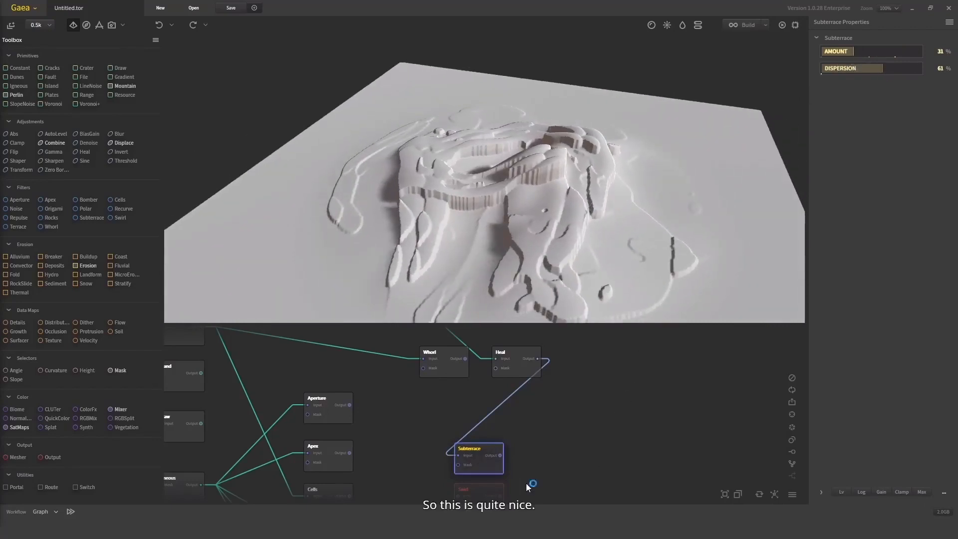
Move the Terrace node beside the Subterrace node and connect the Heal node's output to its input
{"action": "left_click_drag", "start_coordinate": [510, 461], "coordinate": [520, 346]}
{"action": "left_click_drag", "start_coordinate": [500, 420], "coordinate": [492, 345]}
{"action": "scroll", "coordinate": [482, 364], "scroll_direction": "down", "scroll_amount": 1}
{"action": "left_click", "coordinate": [461, 433]}
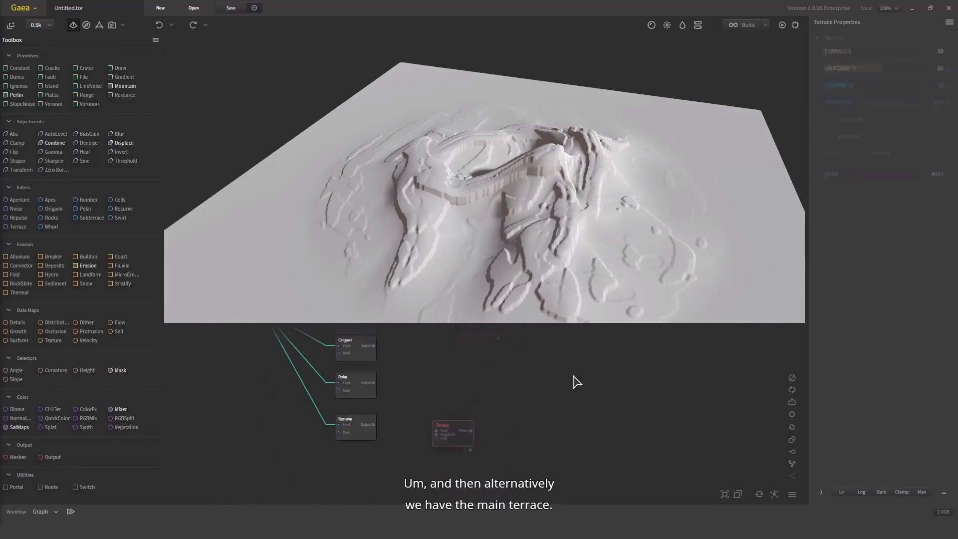
{"action": "scroll", "coordinate": [531, 468], "scroll_direction": "down", "scroll_amount": 2}
{"action": "left_click_drag", "start_coordinate": [573, 376], "coordinate": [481, 403]}
{"action": "scroll", "coordinate": [490, 389], "scroll_direction": "up", "scroll_amount": 2}
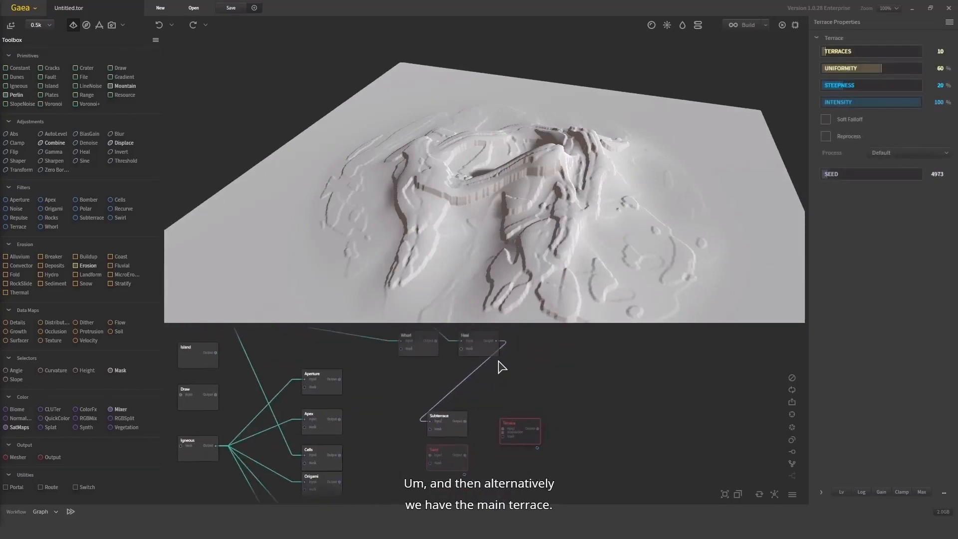
{"action": "mouse_move", "coordinate": [505, 343]}
{"action": "left_mouse_down"}
{"action": "mouse_move", "coordinate": [513, 434]}
{"action": "mouse_move", "coordinate": [503, 429]}
{"action": "left_mouse_up"}
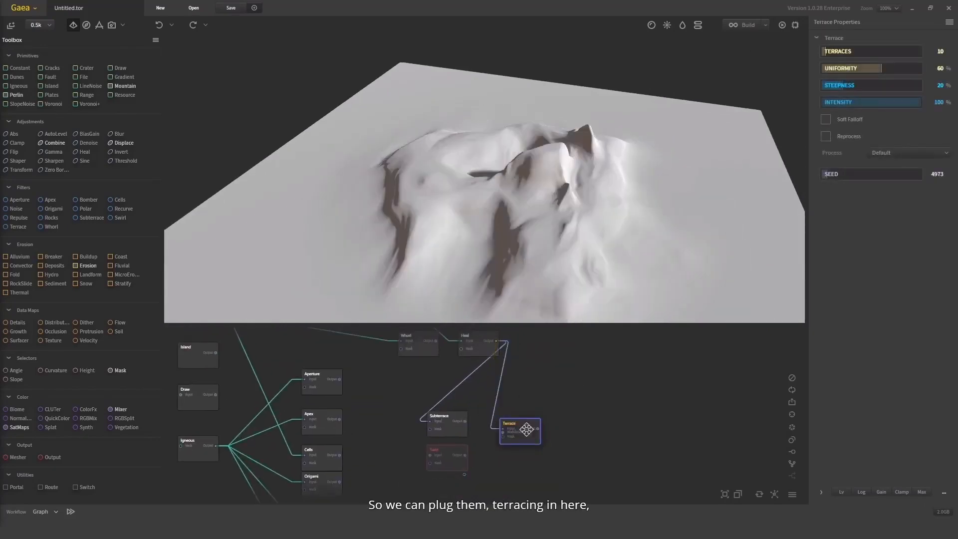
{"action": "left_click_drag", "start_coordinate": [584, 260], "coordinate": [706, 160]}
Set the Terrace node's Terraces to 64 and its Uniformity first to 95%, finally to 8%
{"action": "left_click", "coordinate": [847, 52]}
{"action": "left_click_drag", "start_coordinate": [513, 174], "coordinate": [604, 163]}
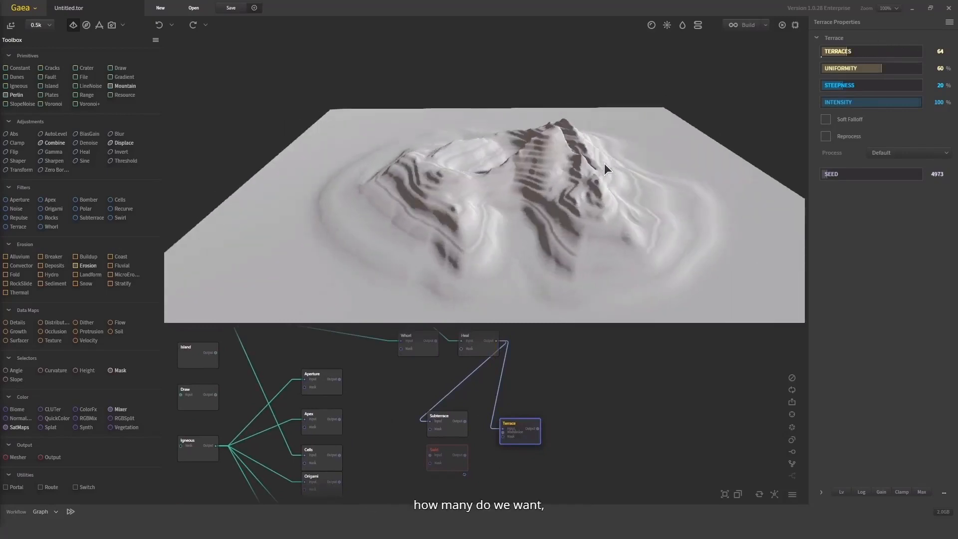
{"action": "left_click", "coordinate": [916, 68]}
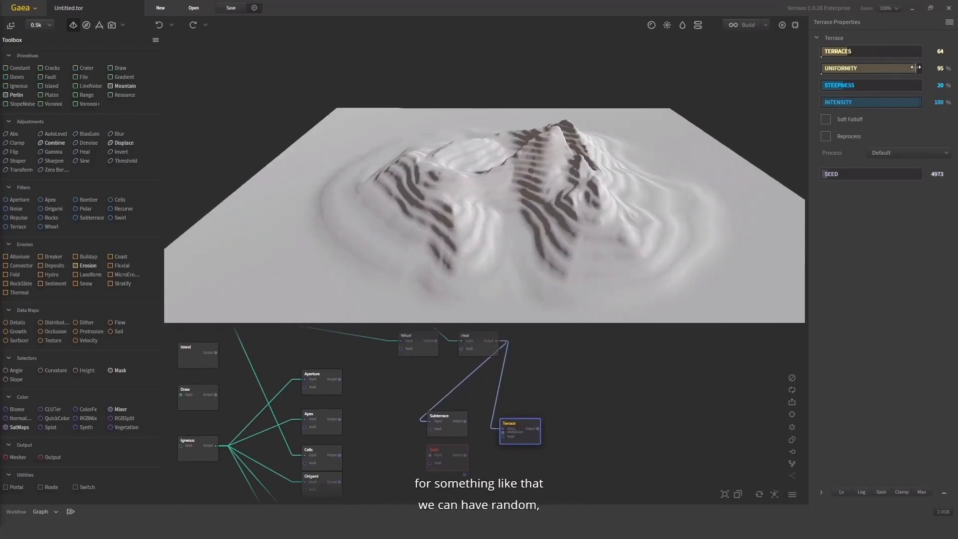
{"action": "left_click", "coordinate": [829, 68]}
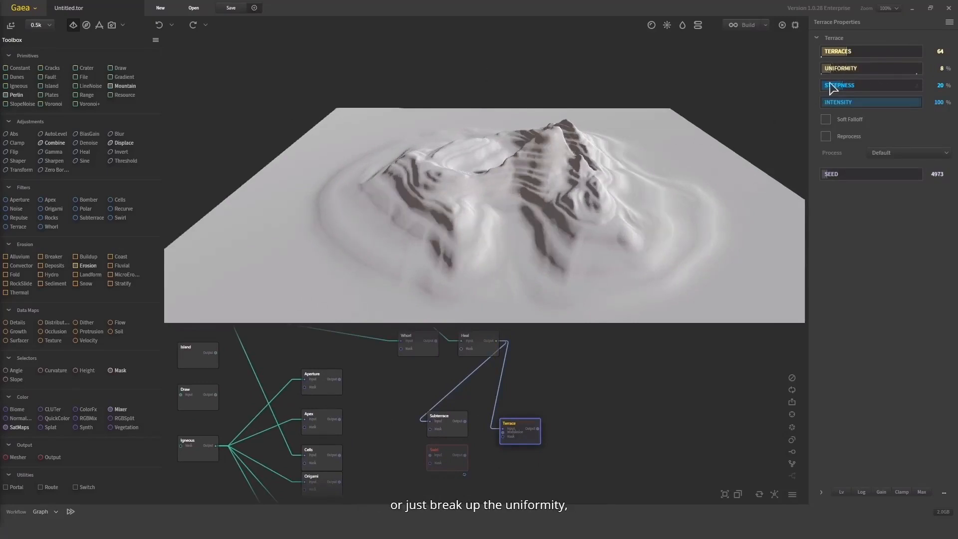
{"action": "left_click_drag", "start_coordinate": [555, 166], "coordinate": [552, 149]}
Set the Terrace node's Steepness to 74% and enable both Reprocess and Soft Falloff
{"action": "left_click", "coordinate": [896, 86]}
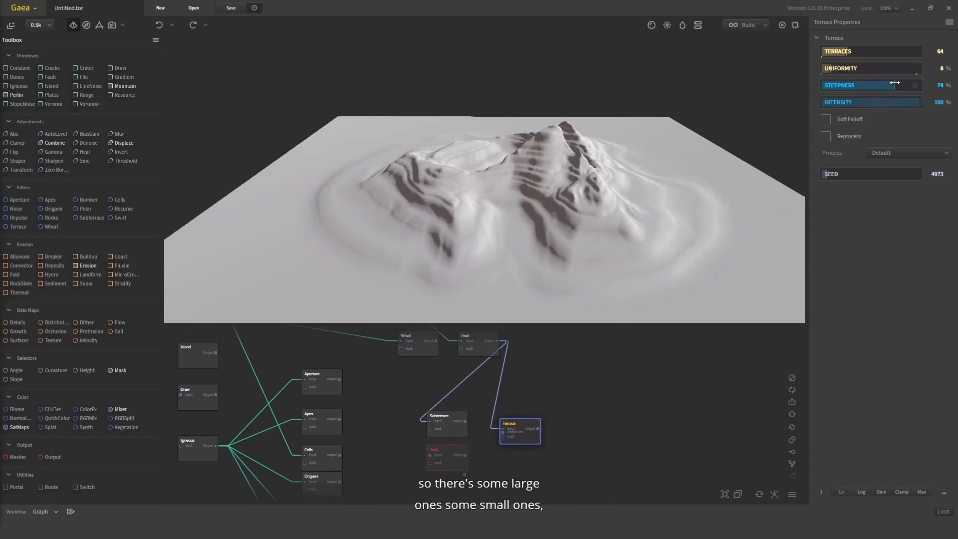
{"action": "left_click_drag", "start_coordinate": [532, 197], "coordinate": [534, 187]}
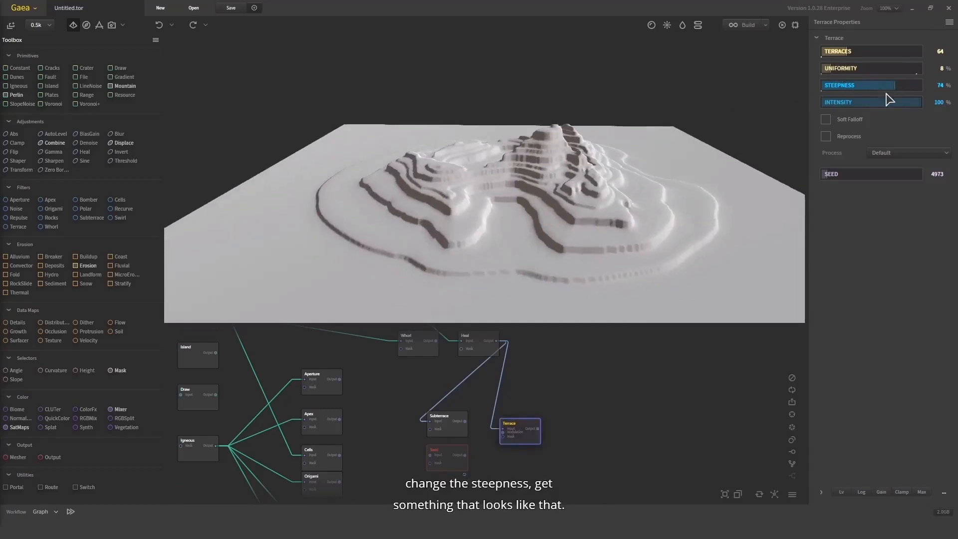
{"action": "left_click", "coordinate": [826, 136]}
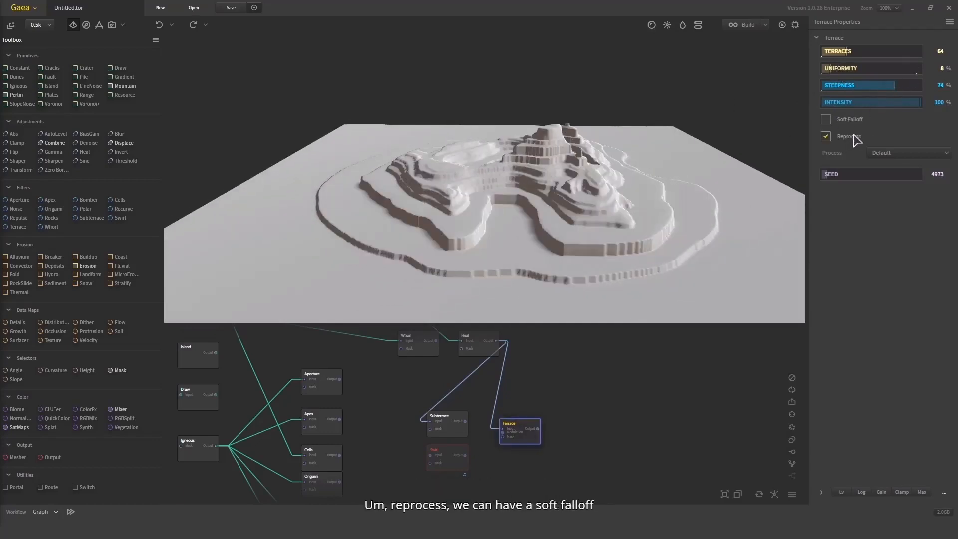
{"action": "left_click", "coordinate": [858, 121]}
{"action": "left_click_drag", "start_coordinate": [623, 230], "coordinate": [628, 215]}
Try the Residual and Gentle process types on the Terrace node, finally setting its Process to Residual
{"action": "left_click", "coordinate": [881, 153]}
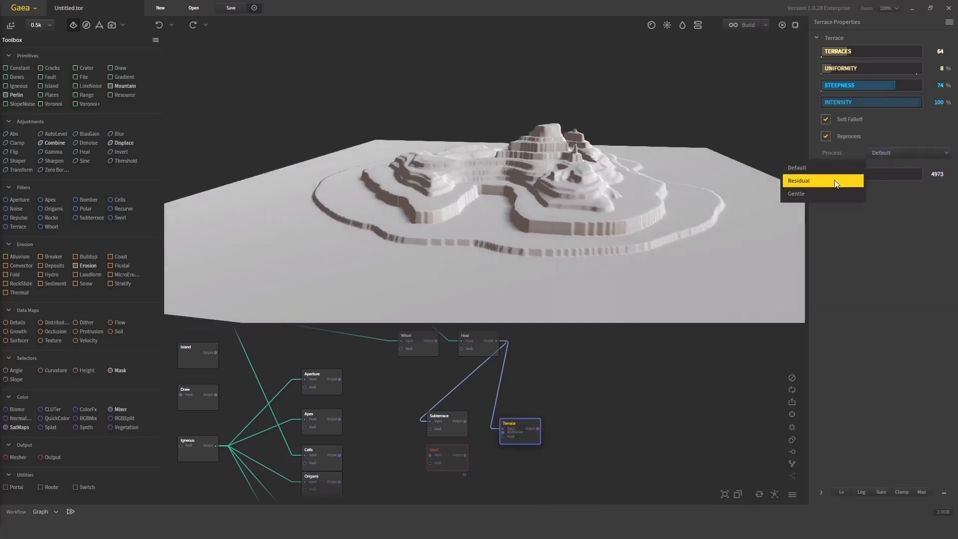
{"action": "left_click", "coordinate": [796, 179]}
{"action": "left_click", "coordinate": [881, 153]}
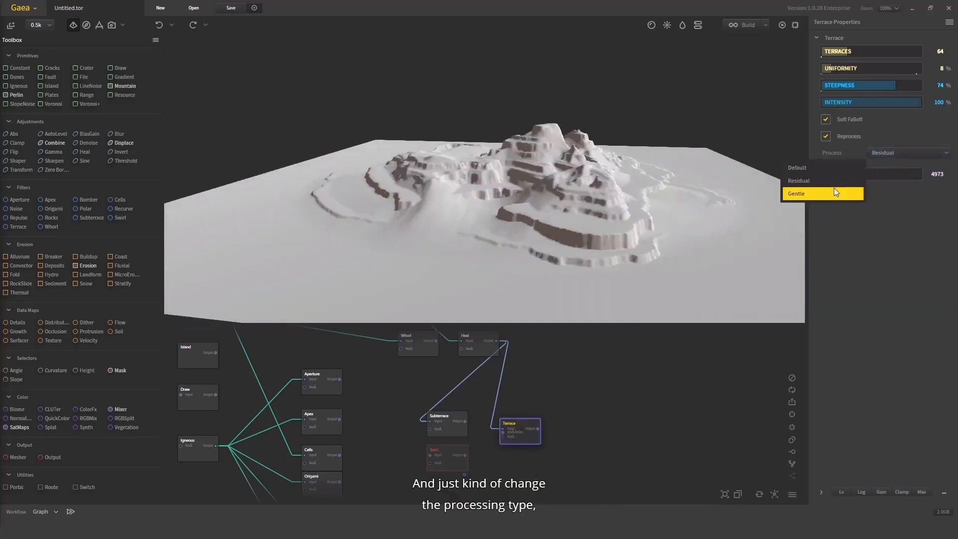
{"action": "left_click_drag", "start_coordinate": [564, 190], "coordinate": [583, 202]}
{"action": "left_click", "coordinate": [887, 155]}
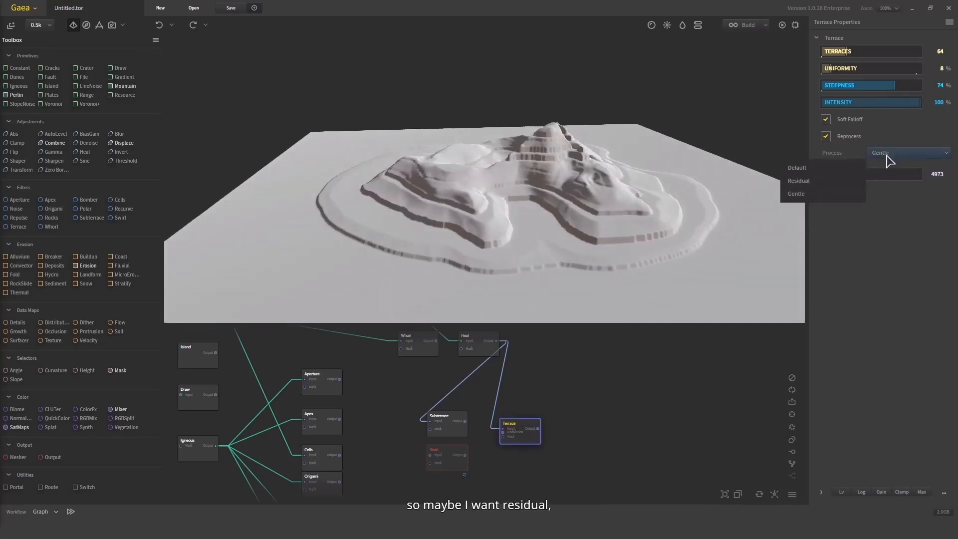
{"action": "left_click", "coordinate": [808, 181]}
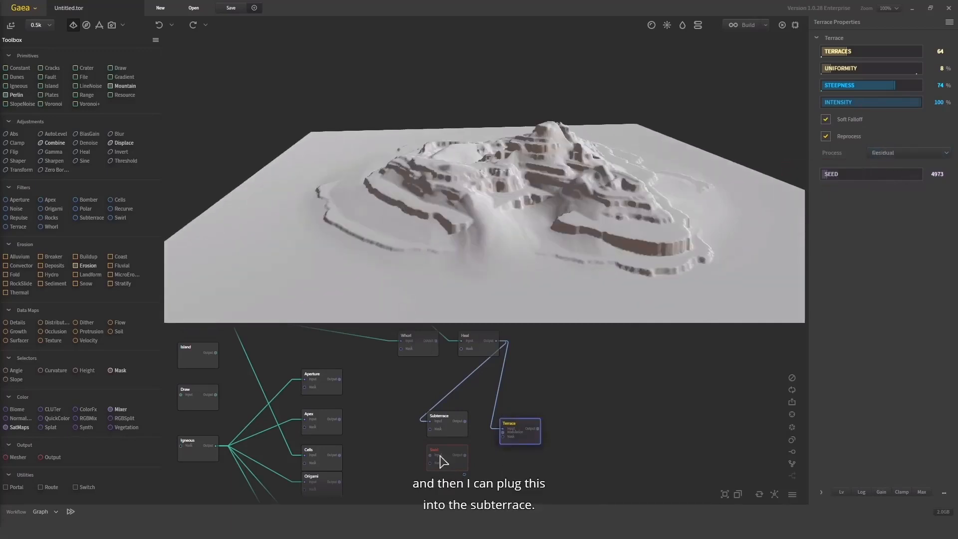
Place the Subterrace node after the Terrace node and connect the Terrace output to the Subterrace input
{"action": "scroll", "coordinate": [555, 419], "scroll_direction": "up", "scroll_amount": 1}
{"action": "mouse_move", "coordinate": [546, 410]}
{"action": "left_mouse_down"}
{"action": "mouse_move", "coordinate": [555, 418]}
{"action": "mouse_move", "coordinate": [543, 403]}
{"action": "left_mouse_up"}
{"action": "left_click_drag", "start_coordinate": [563, 403], "coordinate": [588, 431]}
{"action": "left_click", "coordinate": [517, 436]}
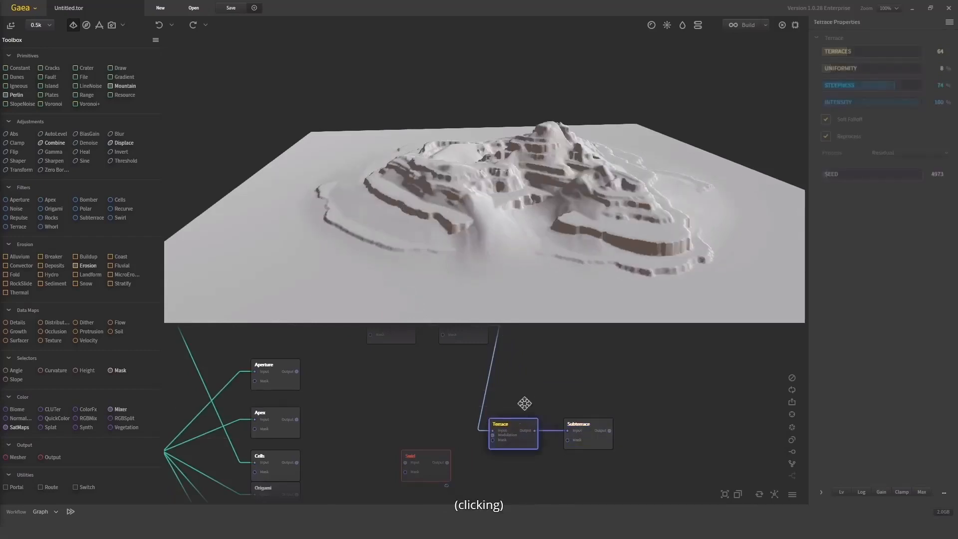
Compare the terrain produced by the Heal, Terrace and Subterrace nodes in turn
{"action": "scroll", "coordinate": [473, 387], "scroll_direction": "down", "scroll_amount": 1}
{"action": "left_click", "coordinate": [468, 378]}
{"action": "left_click_drag", "start_coordinate": [569, 233], "coordinate": [547, 234]}
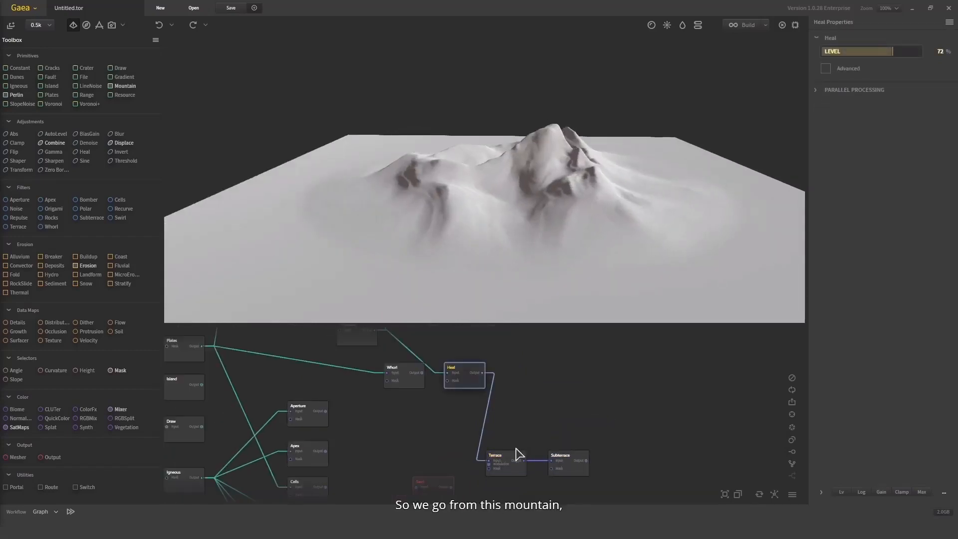
{"action": "left_click", "coordinate": [521, 461]}
{"action": "left_click", "coordinate": [569, 467]}
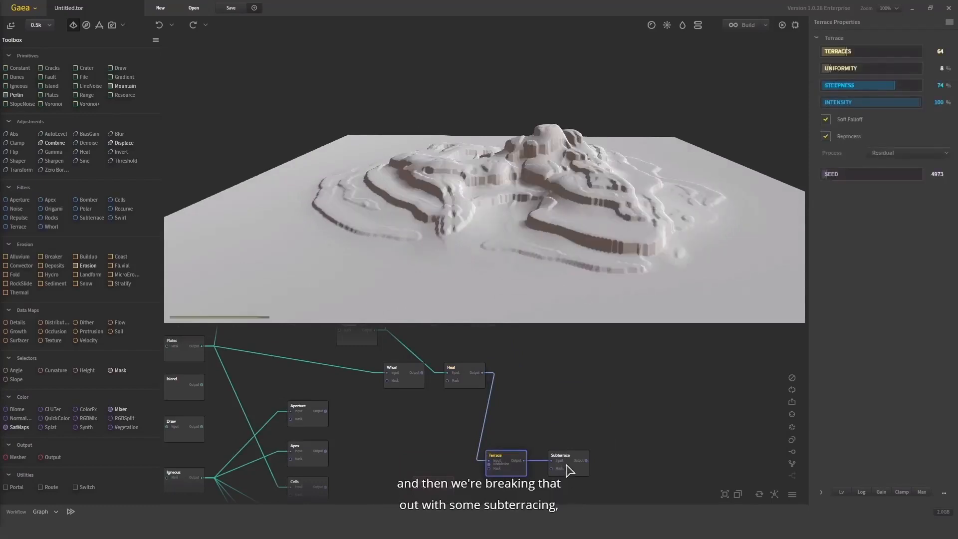
{"action": "left_click_drag", "start_coordinate": [614, 306], "coordinate": [619, 212]}
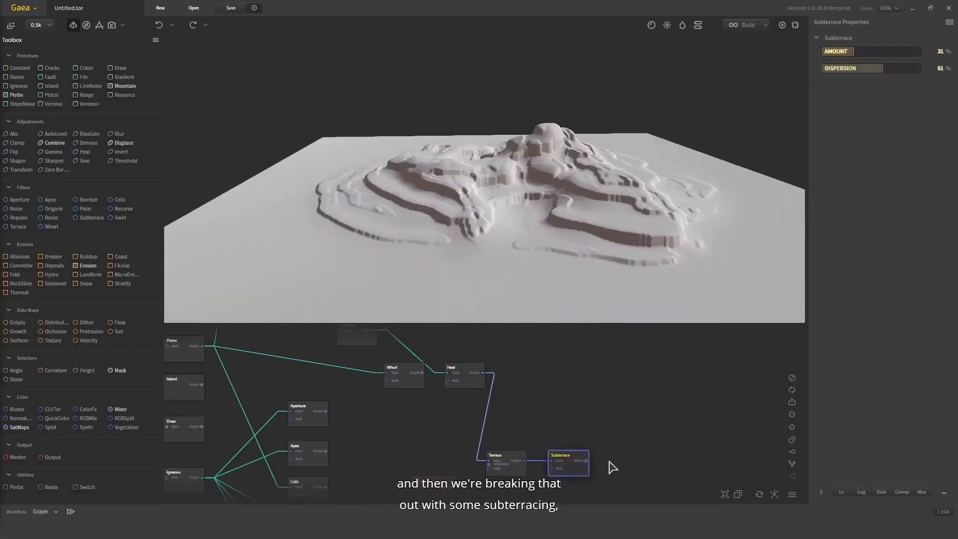
Add an Erosion node after the Subterrace node, taking the Subterrace output as its input
{"action": "left_click_drag", "start_coordinate": [608, 462], "coordinate": [533, 369]}
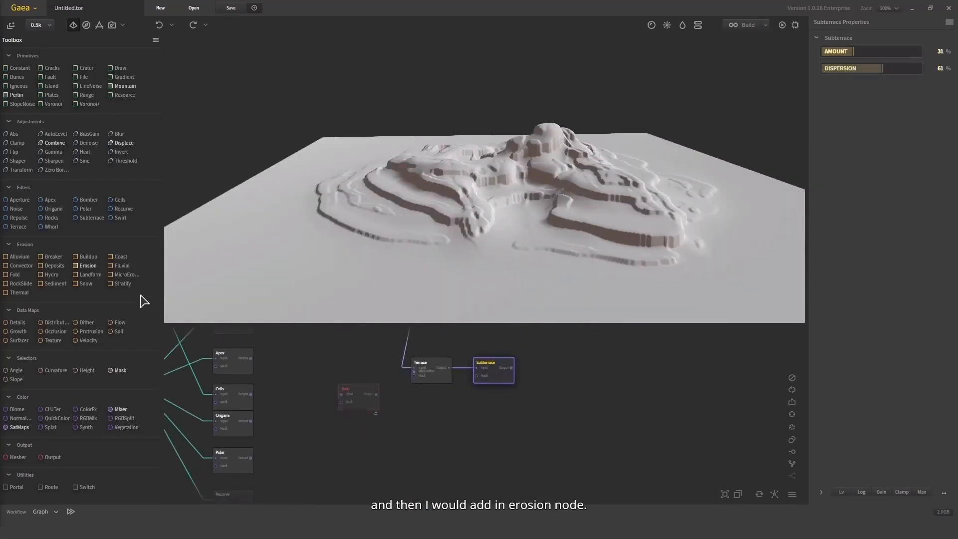
{"action": "left_click_drag", "start_coordinate": [85, 266], "coordinate": [456, 370]}
{"action": "left_click_drag", "start_coordinate": [545, 366], "coordinate": [570, 375]}
Examine the eroded terrain from several sides and compare the Subterrace node's output with the Erosion node's
{"action": "left_click_drag", "start_coordinate": [555, 227], "coordinate": [407, 200]}
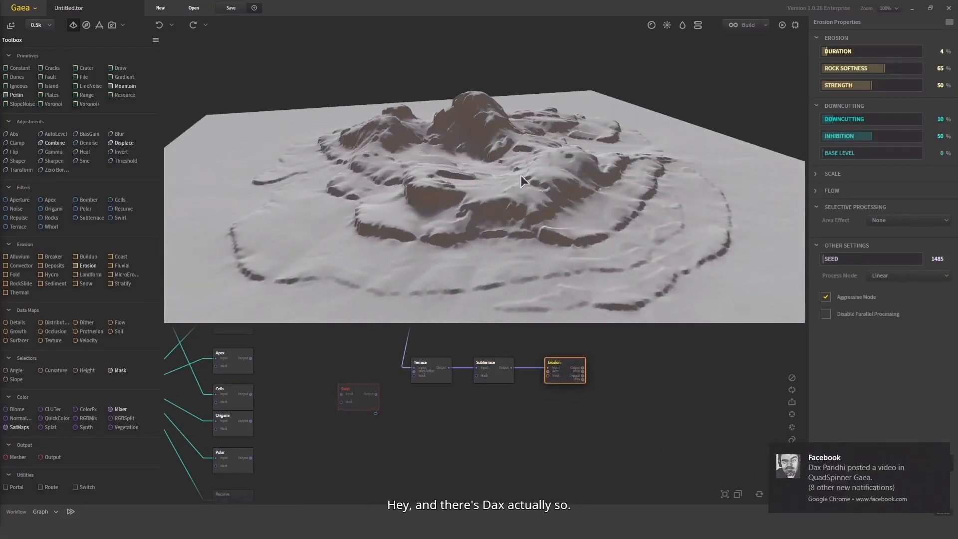
{"action": "left_click_drag", "start_coordinate": [521, 176], "coordinate": [576, 186]}
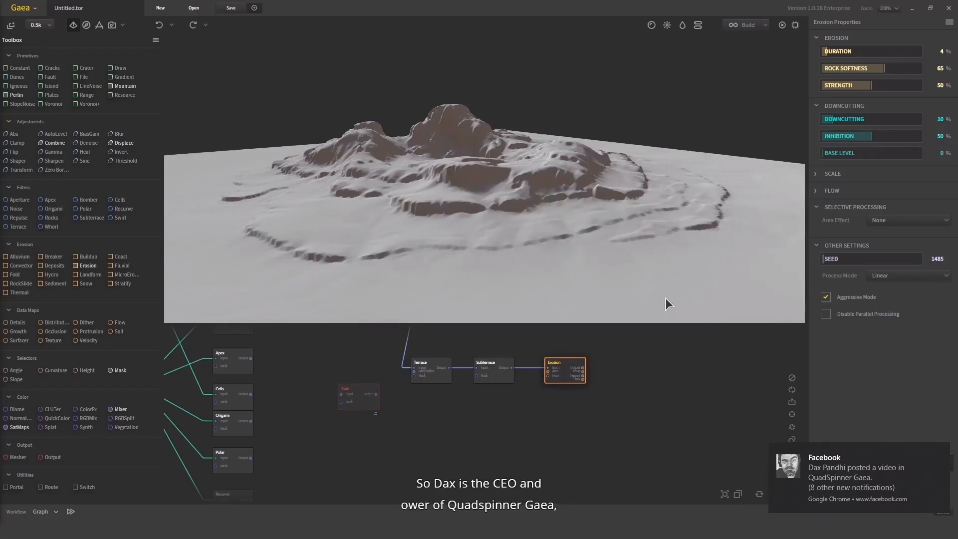
{"action": "left_click_drag", "start_coordinate": [601, 259], "coordinate": [569, 212]}
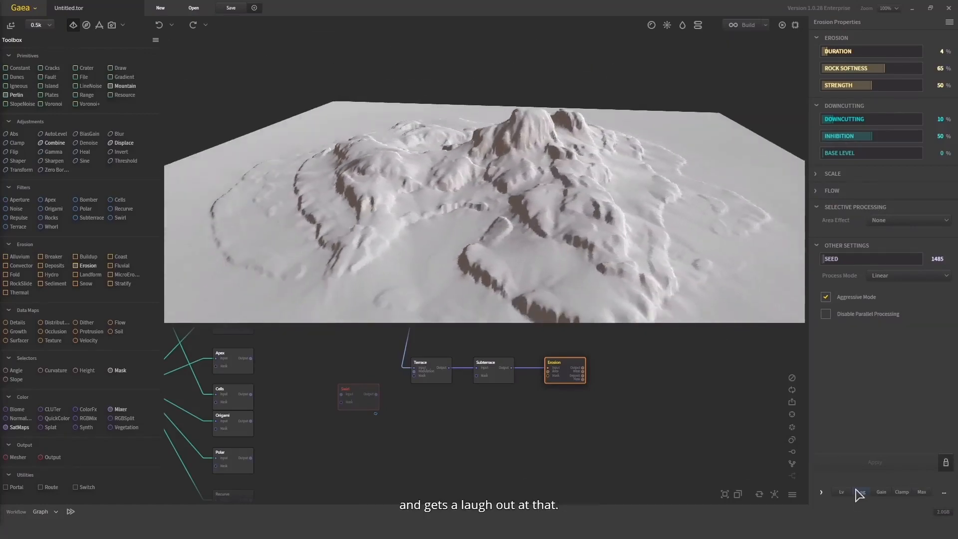
{"action": "left_click_drag", "start_coordinate": [541, 181], "coordinate": [593, 240]}
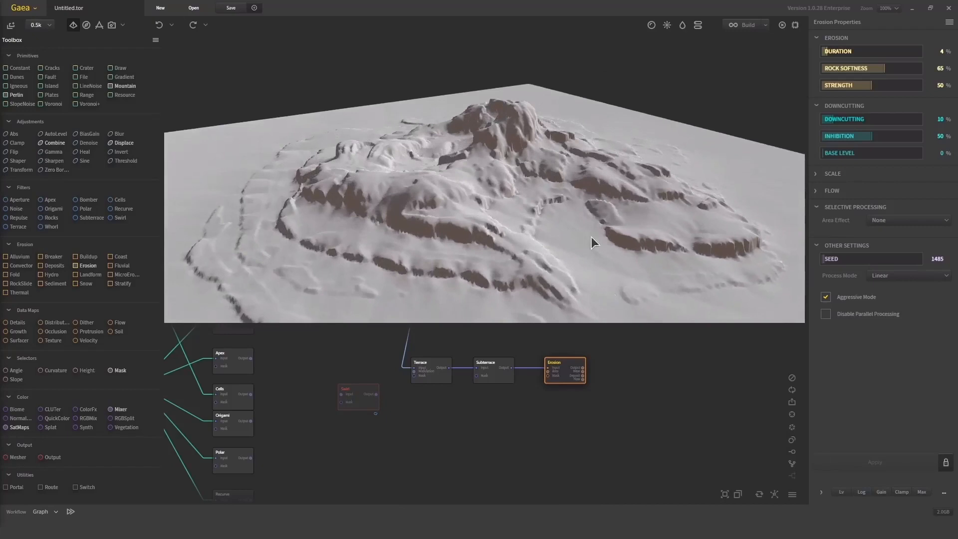
{"action": "left_click", "coordinate": [496, 368]}
{"action": "left_click_drag", "start_coordinate": [535, 257], "coordinate": [735, 166]}
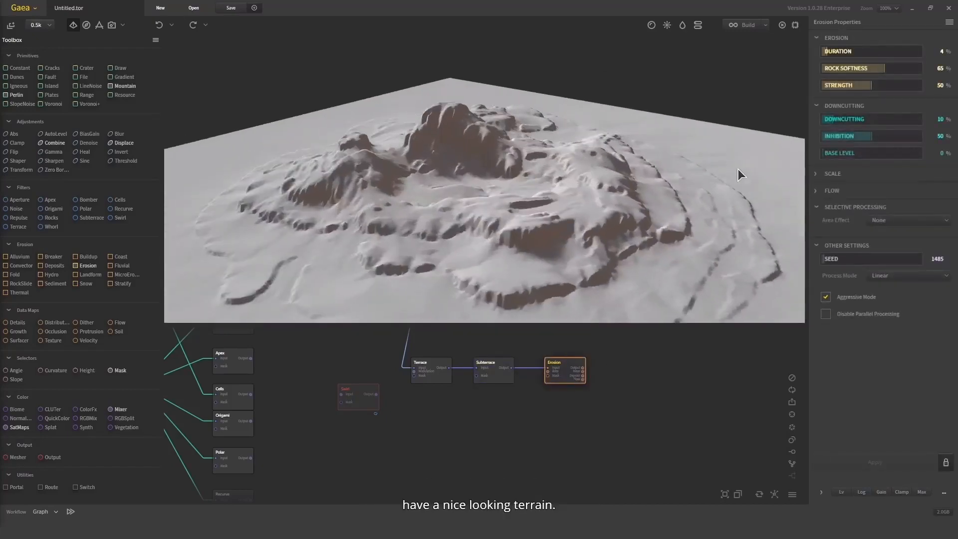
{"action": "mouse_move", "coordinate": [621, 195]}
{"action": "left_mouse_down"}
{"action": "mouse_move", "coordinate": [583, 177]}
{"action": "mouse_move", "coordinate": [616, 212]}
{"action": "left_mouse_up"}
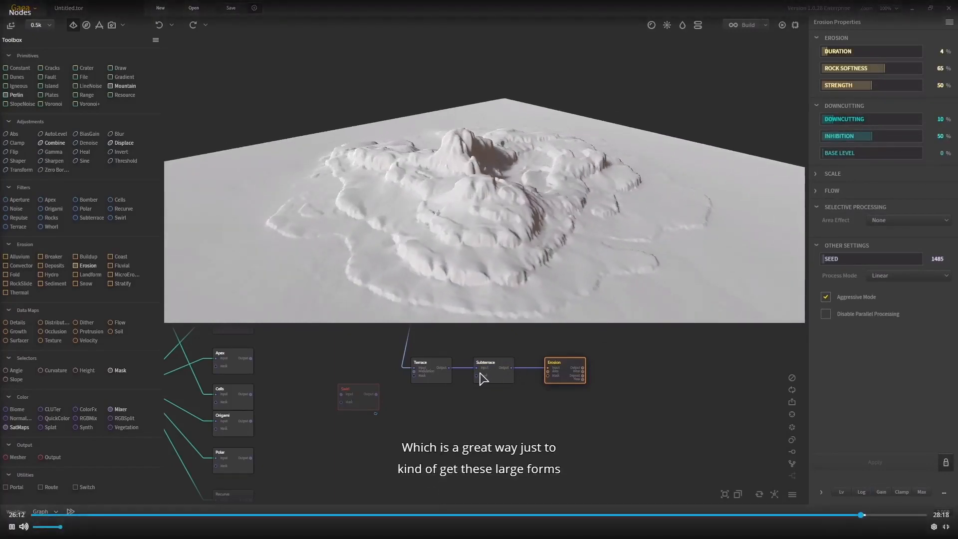
{"action": "left_click", "coordinate": [482, 376]}
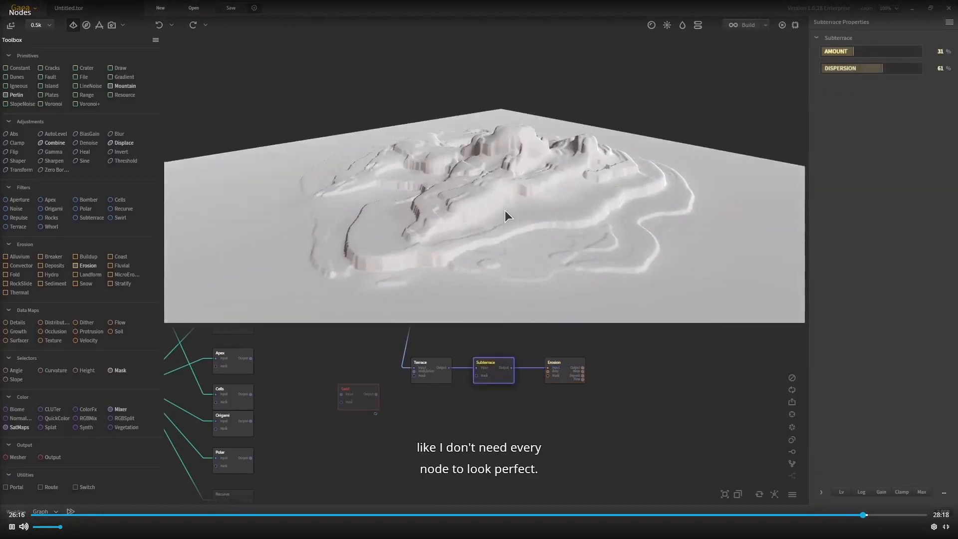
{"action": "middle_click_drag", "start_coordinate": [429, 231], "coordinate": [508, 274]}
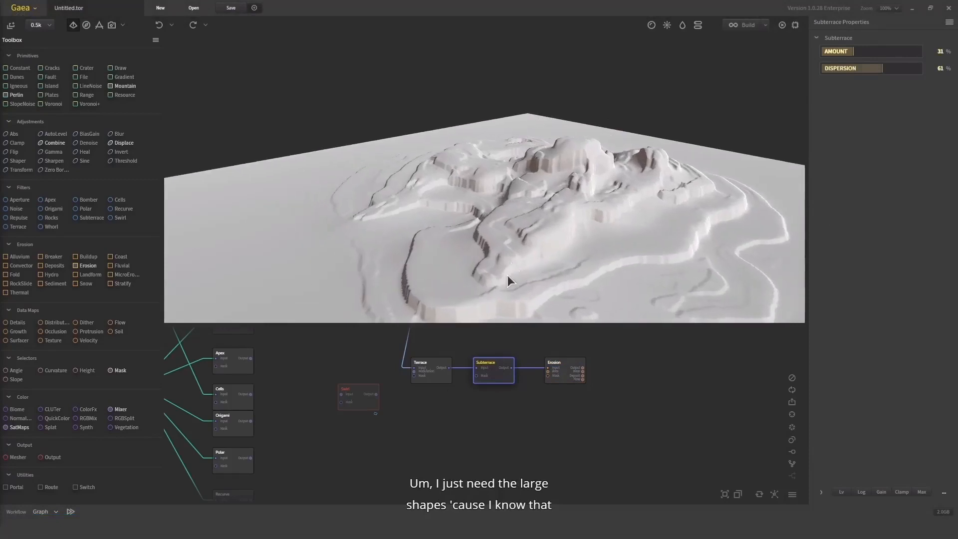
{"action": "left_click_drag", "start_coordinate": [529, 214], "coordinate": [706, 204]}
{"action": "left_click_drag", "start_coordinate": [563, 163], "coordinate": [554, 309]}
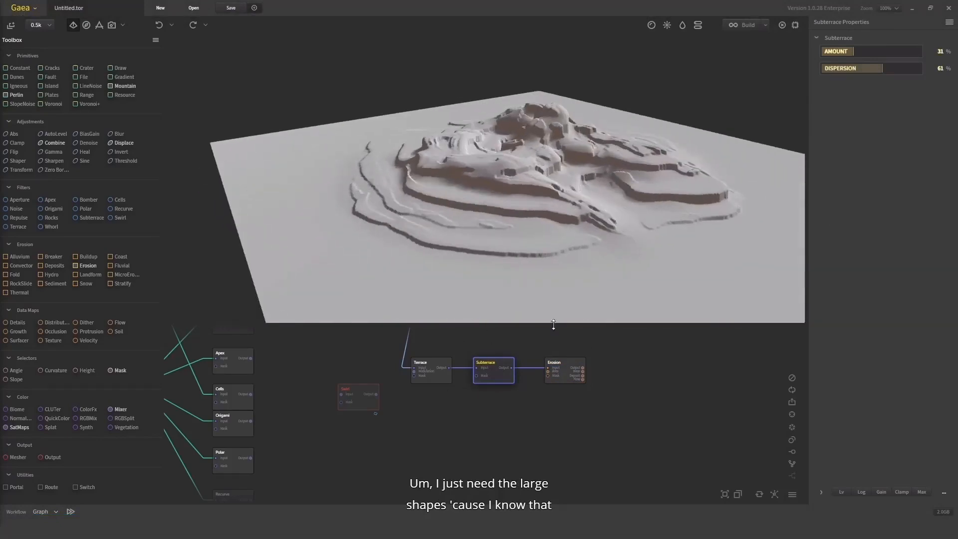
{"action": "left_click", "coordinate": [563, 374]}
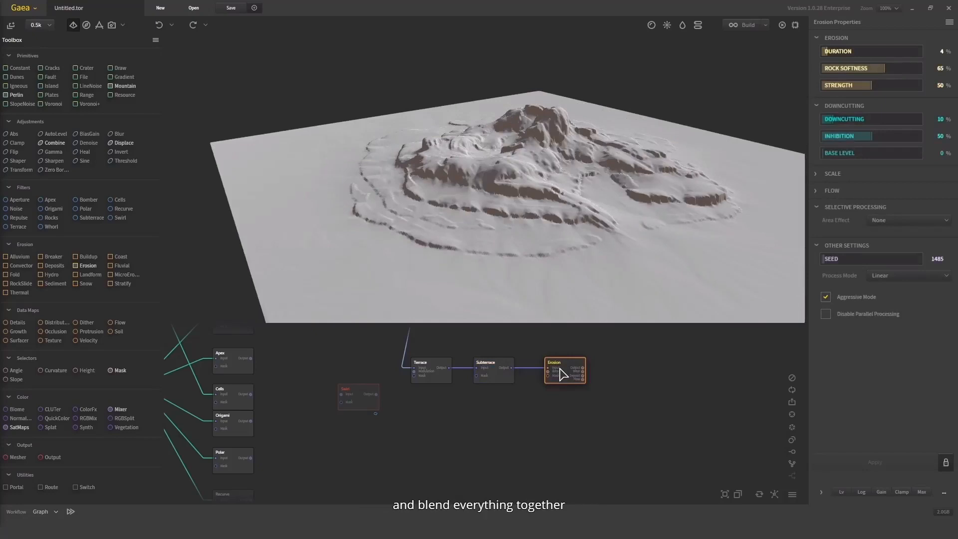
{"action": "left_click_drag", "start_coordinate": [553, 248], "coordinate": [502, 197]}
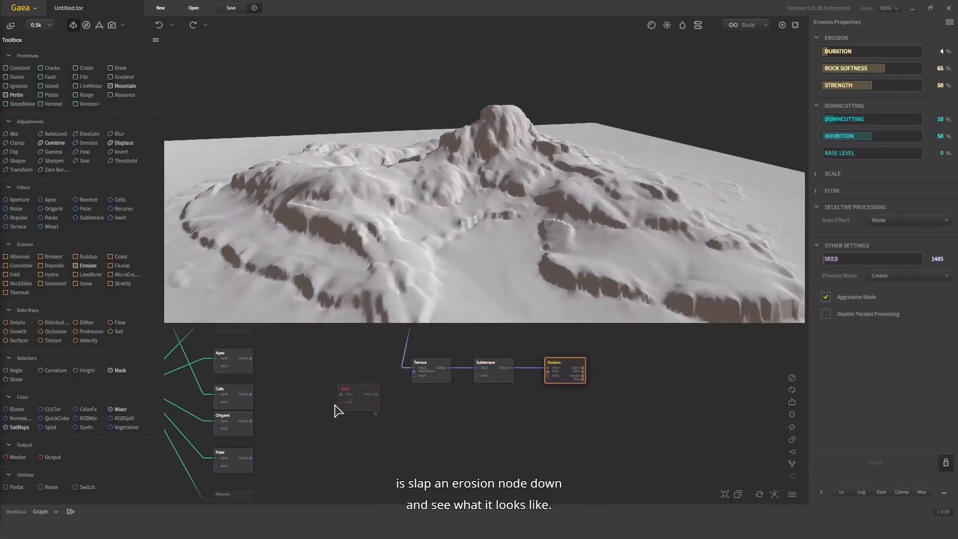
Move the Swirl node above the Terrace chain and connect the Heal node's output to its input
{"action": "middle_click_drag", "start_coordinate": [379, 429], "coordinate": [374, 475]}
{"action": "left_click_drag", "start_coordinate": [357, 444], "coordinate": [479, 357]}
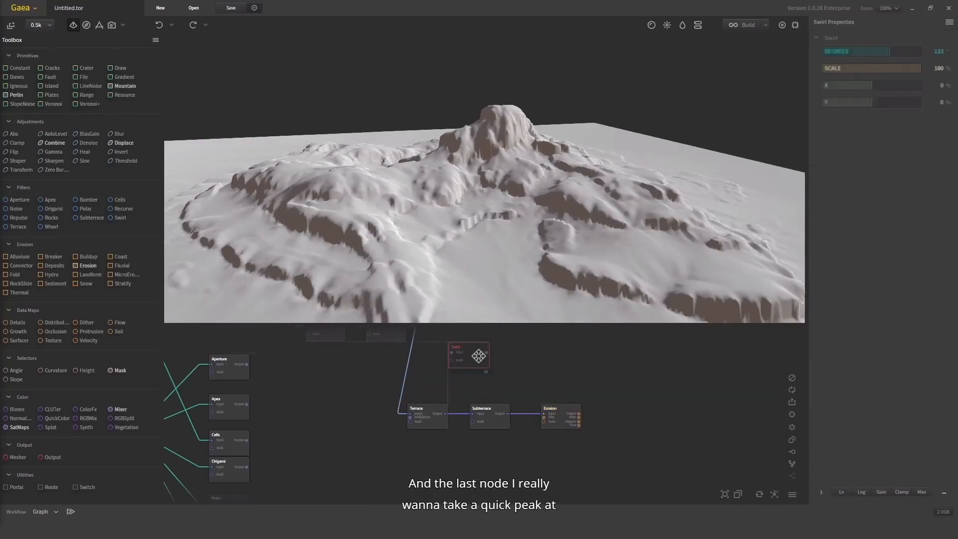
{"action": "middle_click_drag", "start_coordinate": [520, 364], "coordinate": [531, 426]}
{"action": "left_click_drag", "start_coordinate": [470, 413], "coordinate": [414, 388]}
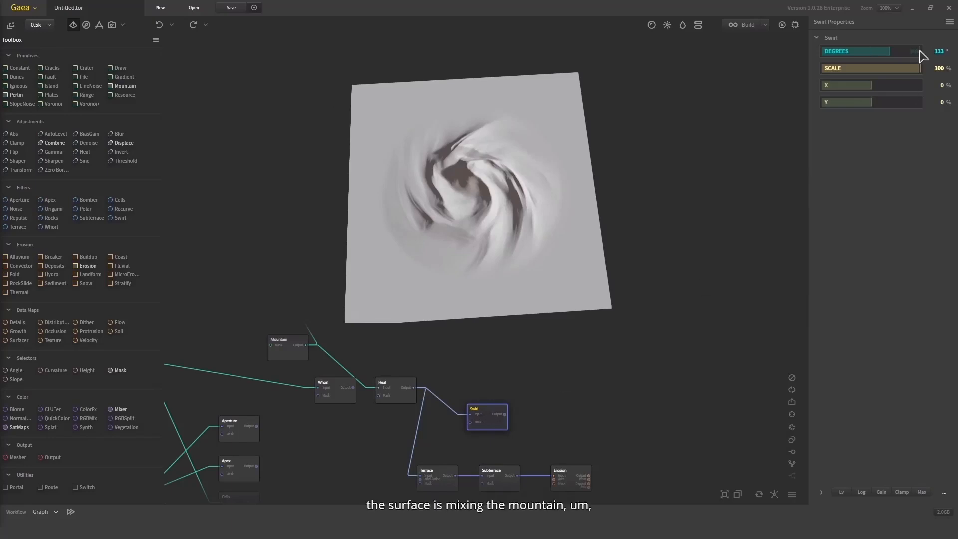
Set the Swirl node's Degrees first to 346, finally to 309
{"action": "left_click_drag", "start_coordinate": [919, 50], "coordinate": [917, 49]}
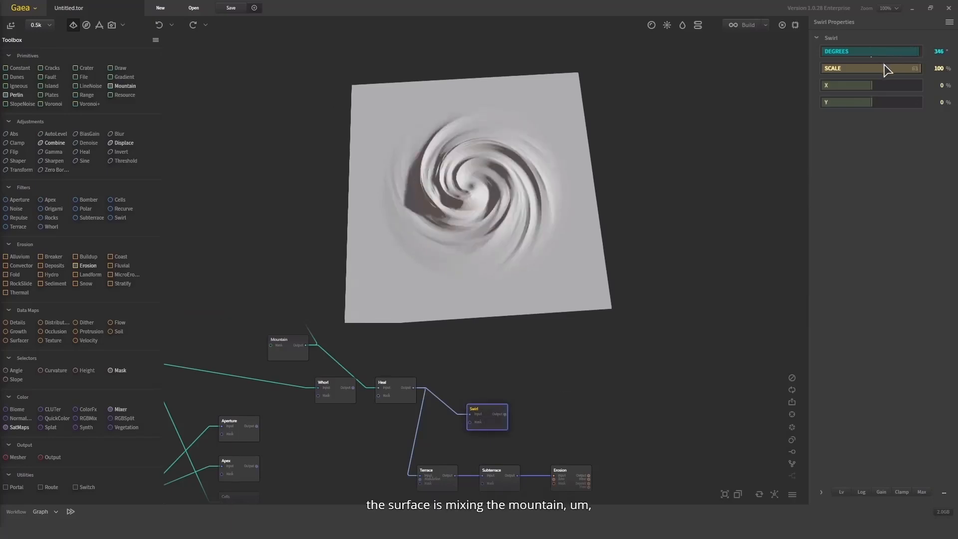
{"action": "left_click", "coordinate": [844, 50]}
{"action": "left_click_drag", "start_coordinate": [873, 52], "coordinate": [911, 56]}
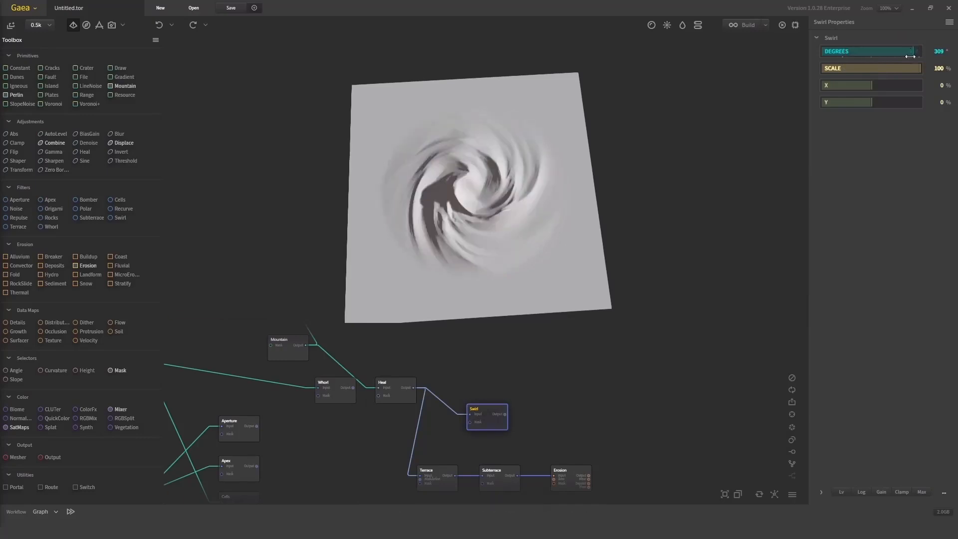
Connect the Whorl node's output to the Swirl node's input and move the Swirl node below Whorl
{"action": "scroll", "coordinate": [378, 418], "scroll_direction": "up", "scroll_amount": 1}
{"action": "left_click_drag", "start_coordinate": [351, 385], "coordinate": [494, 417]}
{"action": "left_click_drag", "start_coordinate": [504, 315], "coordinate": [681, 192]}
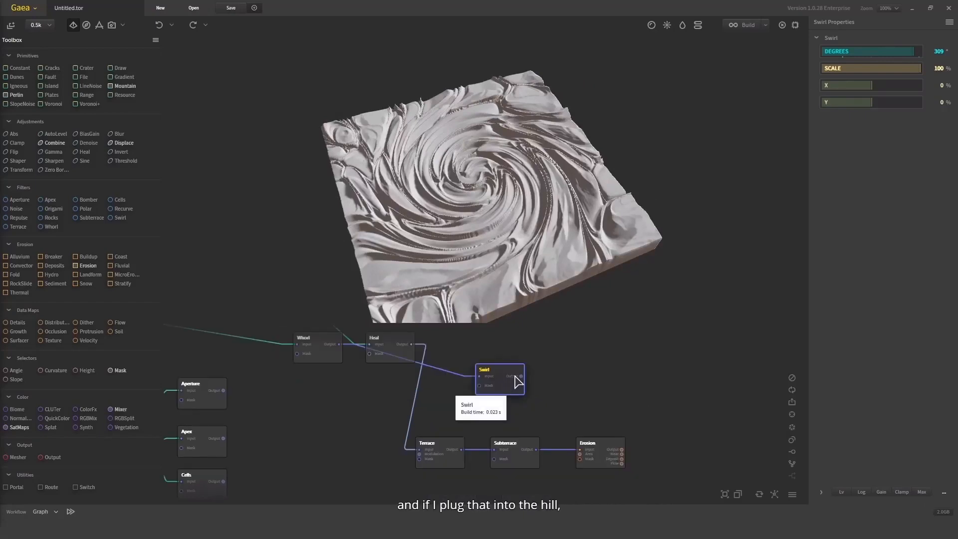
{"action": "left_click_drag", "start_coordinate": [494, 370], "coordinate": [334, 385]}
Pin the Erosion node's preview and connect the Swirl node's output to the Heal node's input
{"action": "mouse_move", "coordinate": [370, 345]}
{"action": "left_mouse_down"}
{"action": "mouse_move", "coordinate": [363, 394]}
{"action": "mouse_move", "coordinate": [367, 348]}
{"action": "left_mouse_up"}
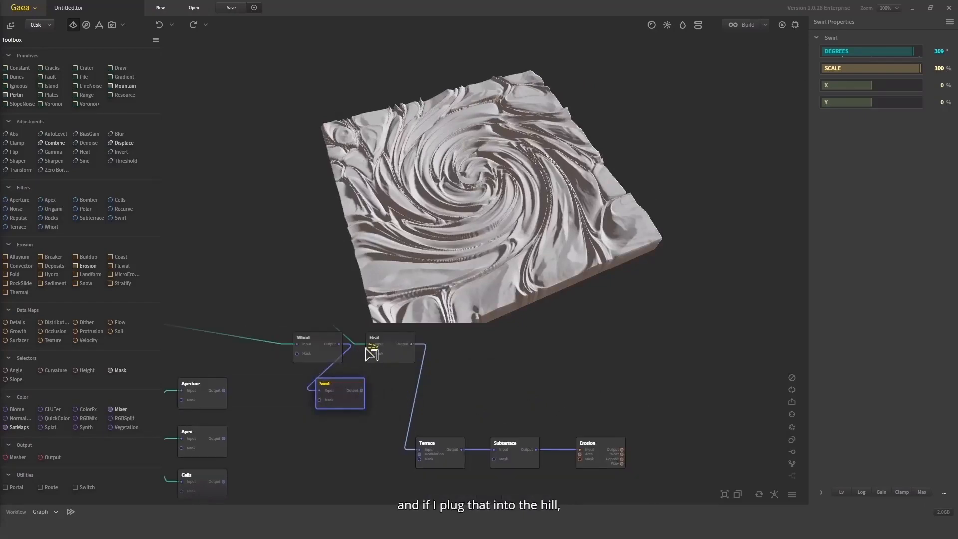
{"action": "left_click", "coordinate": [595, 449]}
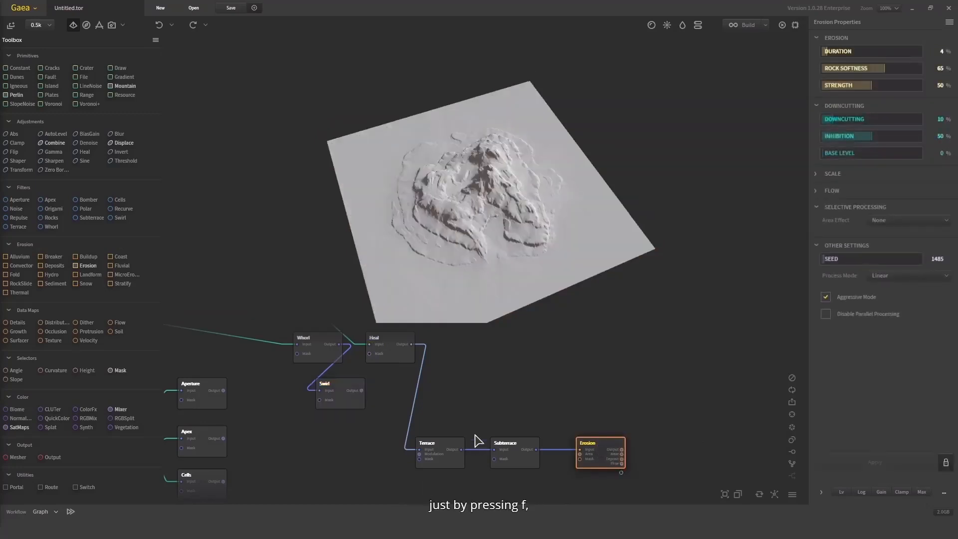
{"action": "mouse_move", "coordinate": [370, 347]}
{"action": "left_mouse_down"}
{"action": "mouse_move", "coordinate": [374, 381]}
{"action": "mouse_move", "coordinate": [361, 393]}
{"action": "left_mouse_up"}
{"action": "left_click_drag", "start_coordinate": [479, 263], "coordinate": [408, 230]}
{"action": "scroll", "coordinate": [450, 185], "scroll_direction": "up", "scroll_amount": 5}
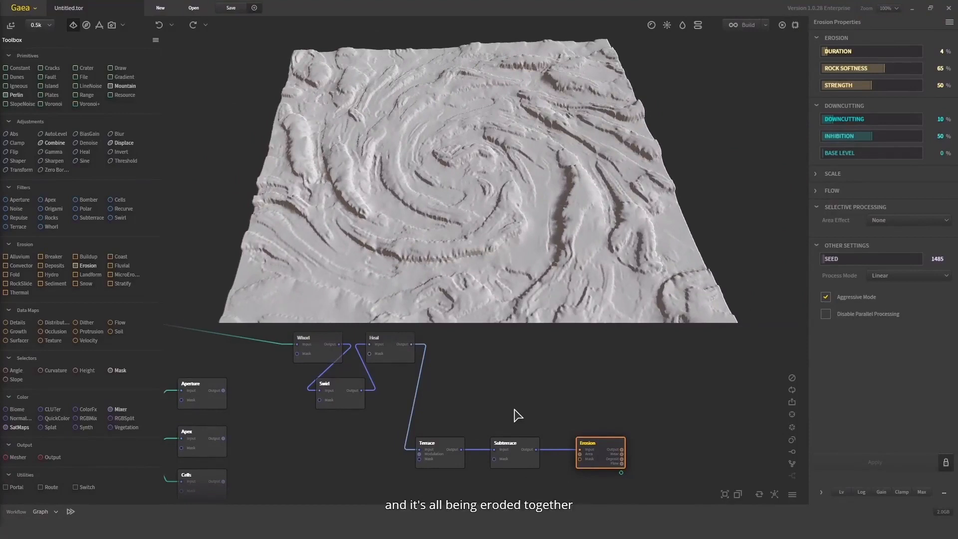
{"action": "left_click_drag", "start_coordinate": [511, 243], "coordinate": [529, 265]}
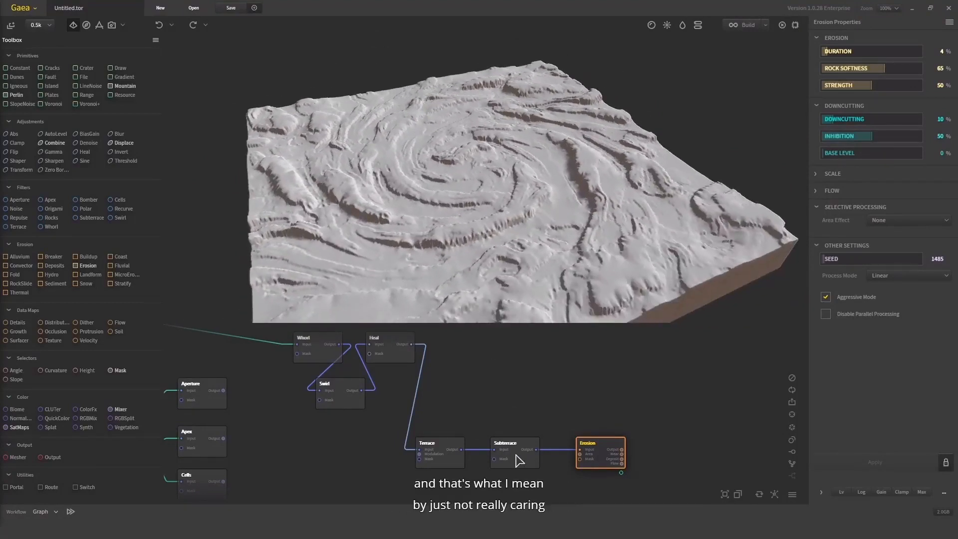
Preview the Subterrace node's terrain and unpin the preview to show the Whorl node's output
{"action": "left_click", "coordinate": [536, 462]}
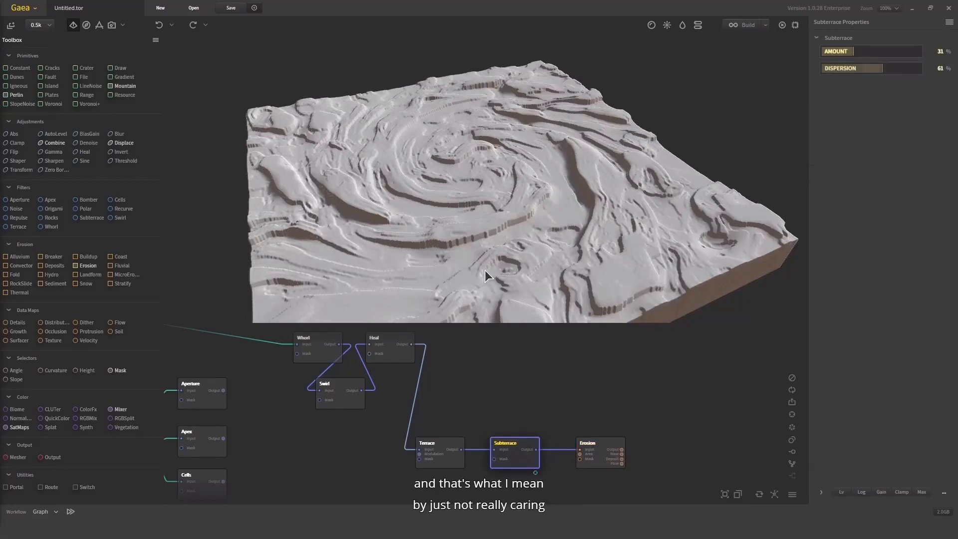
{"action": "left_click_drag", "start_coordinate": [485, 270], "coordinate": [442, 276]}
{"action": "left_click", "coordinate": [383, 352]}
{"action": "left_click_drag", "start_coordinate": [445, 149], "coordinate": [467, 193]}
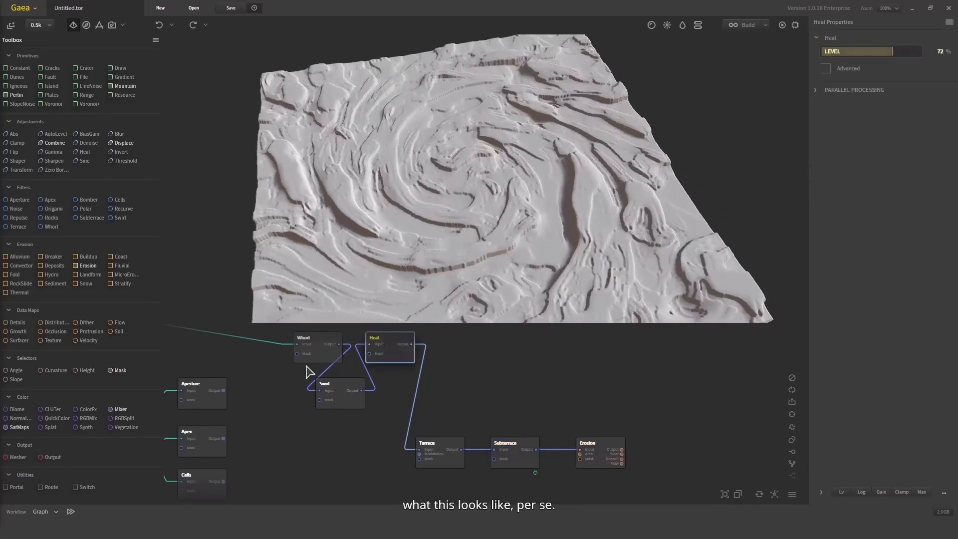
{"action": "left_click", "coordinate": [311, 356]}
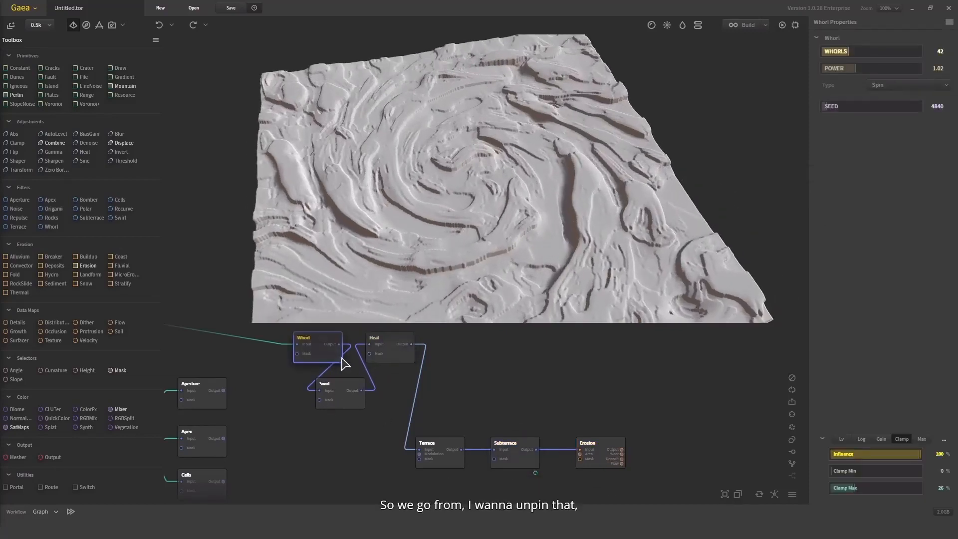
{"action": "key", "text": "f"}
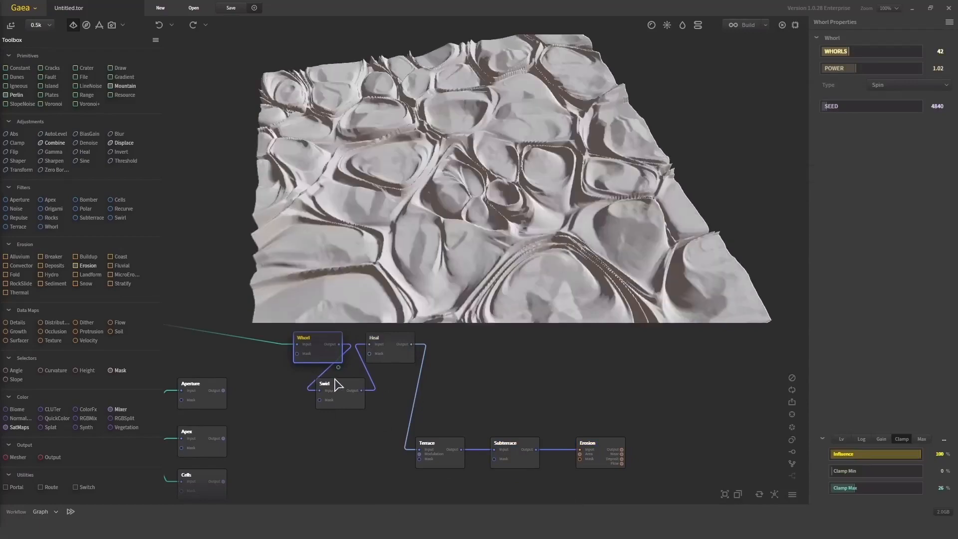
Examine the terrain at the Whorl, Swirl and Heal nodes in turn to compare each stage of the chain
{"action": "mouse_move", "coordinate": [429, 211]}
{"action": "left_mouse_down"}
{"action": "mouse_move", "coordinate": [411, 215]}
{"action": "mouse_move", "coordinate": [461, 211]}
{"action": "mouse_move", "coordinate": [503, 164]}
{"action": "mouse_move", "coordinate": [452, 237]}
{"action": "left_mouse_up"}
{"action": "left_click", "coordinate": [344, 386]}
{"action": "scroll", "coordinate": [450, 217], "scroll_direction": "down", "scroll_amount": 3}
{"action": "left_click", "coordinate": [383, 352]}
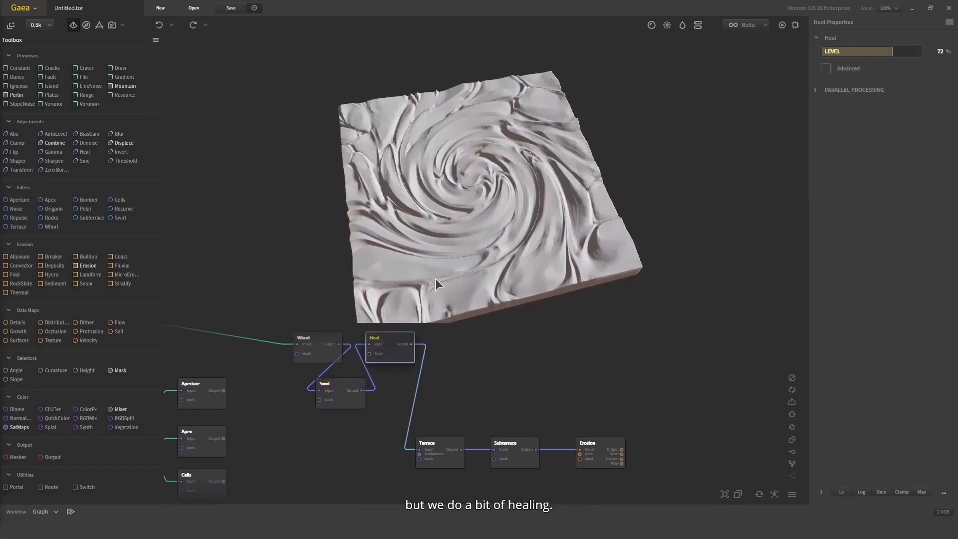
{"action": "left_click_drag", "start_coordinate": [435, 279], "coordinate": [477, 200]}
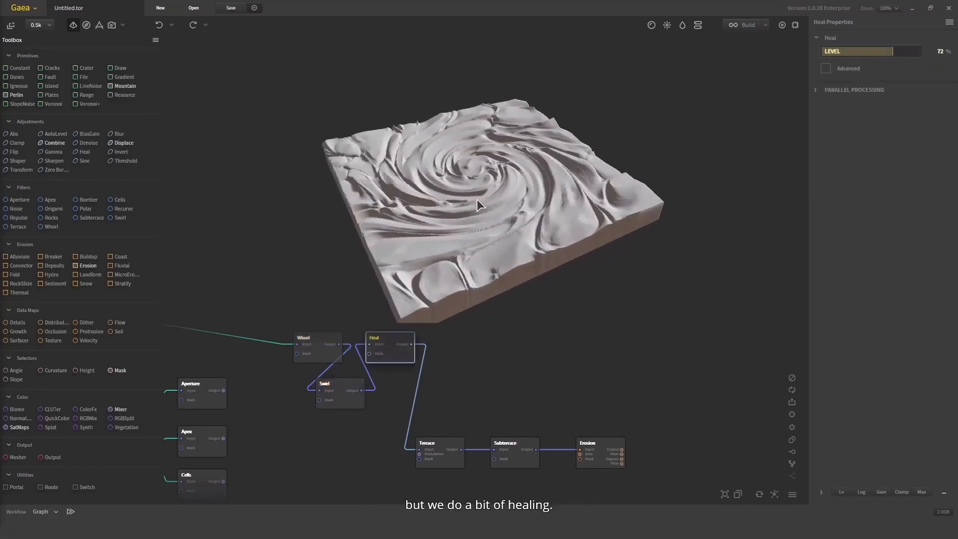
Inspect how the Terrace, Subterrace and Erosion nodes successively shape the swirled terrain, viewing the result from several angles
{"action": "left_click", "coordinate": [443, 455]}
{"action": "scroll", "coordinate": [499, 218], "scroll_direction": "up", "scroll_amount": 3}
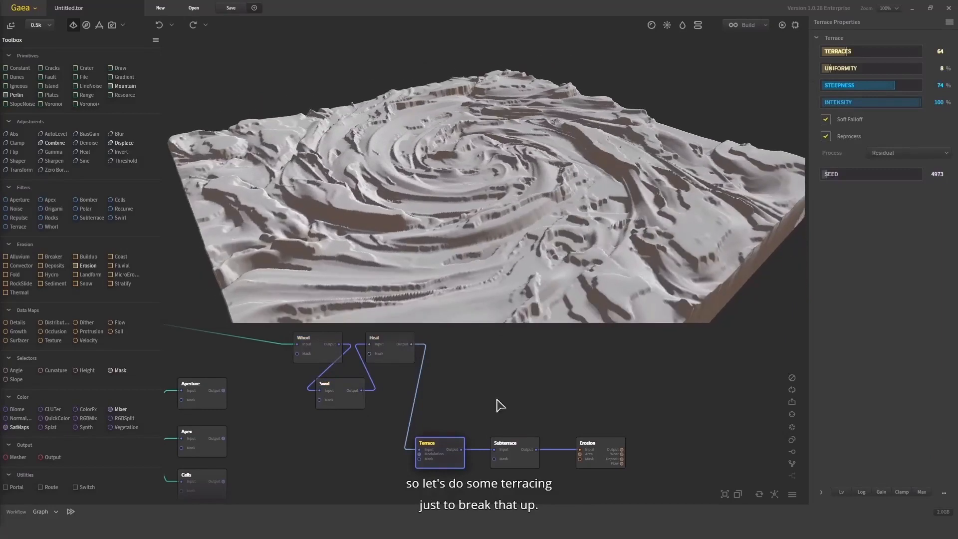
{"action": "left_click", "coordinate": [517, 460]}
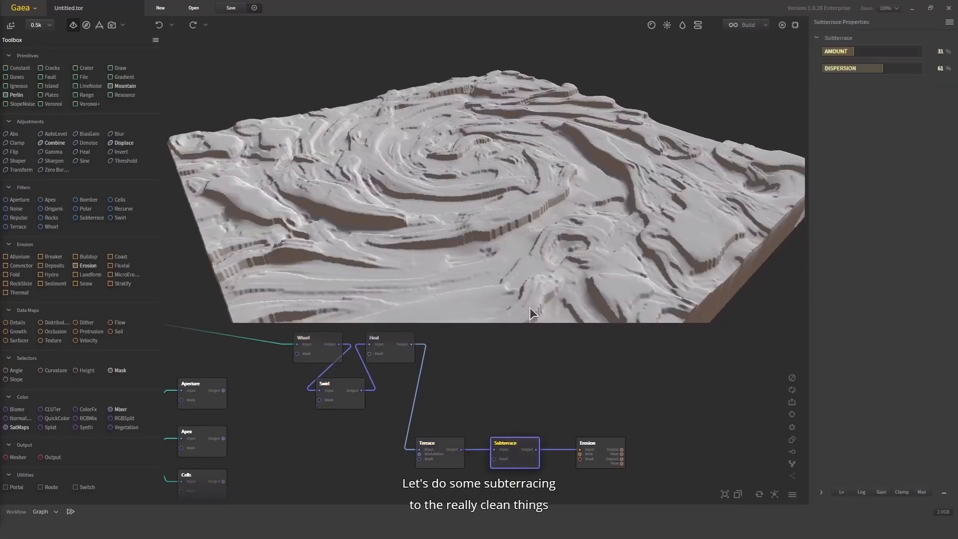
{"action": "left_click_drag", "start_coordinate": [588, 177], "coordinate": [485, 199]}
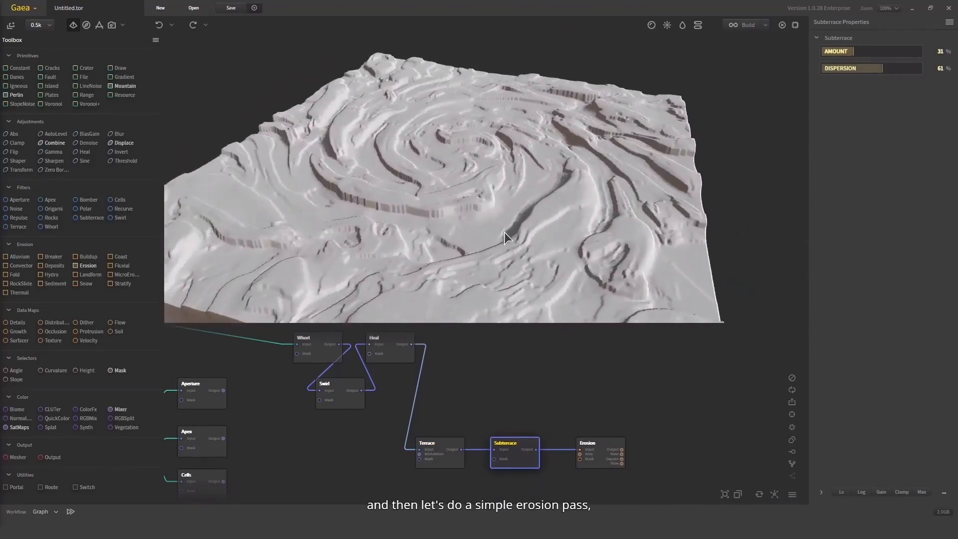
{"action": "left_click_drag", "start_coordinate": [505, 232], "coordinate": [565, 214]}
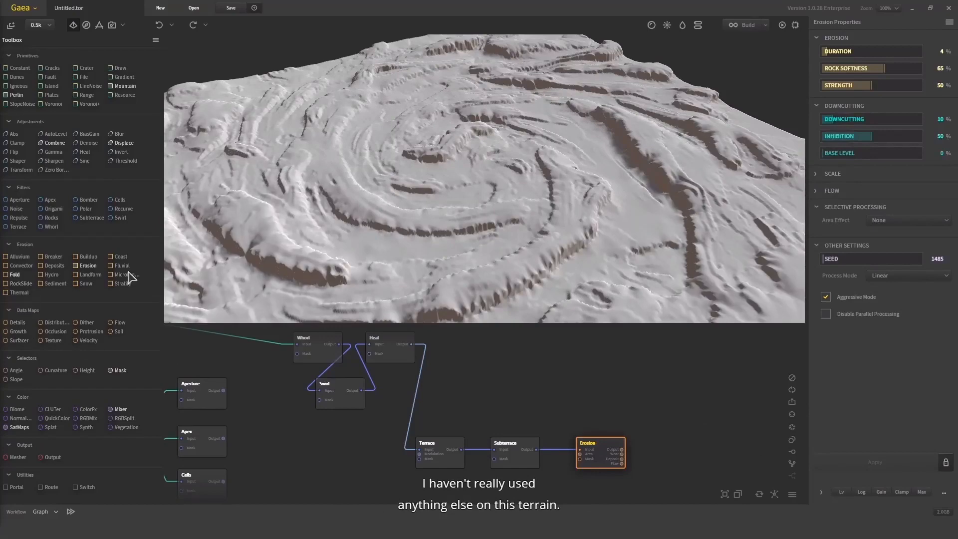
{"action": "left_click_drag", "start_coordinate": [548, 200], "coordinate": [565, 159]}
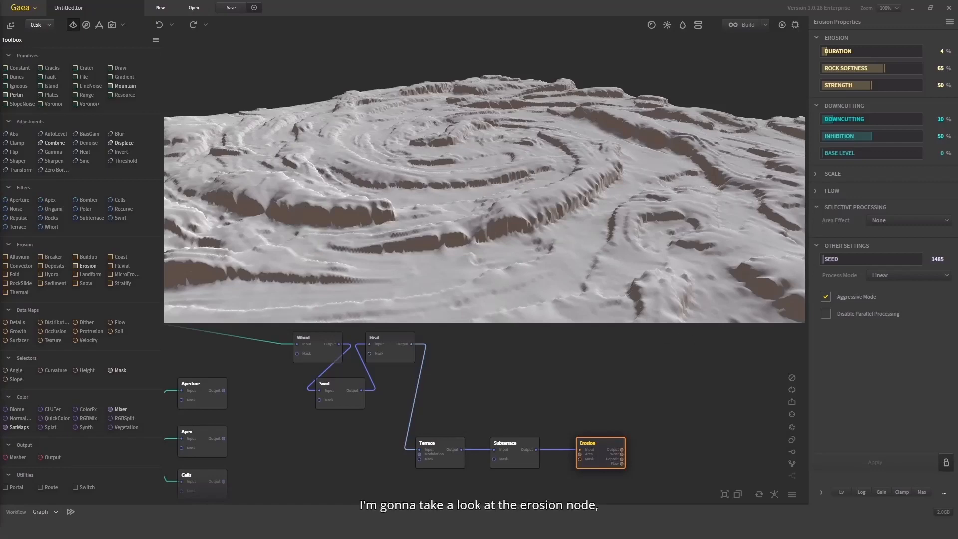
{"action": "left_click_drag", "start_coordinate": [730, 199], "coordinate": [542, 239]}
{"action": "scroll", "coordinate": [542, 240], "scroll_direction": "down", "scroll_amount": 3}
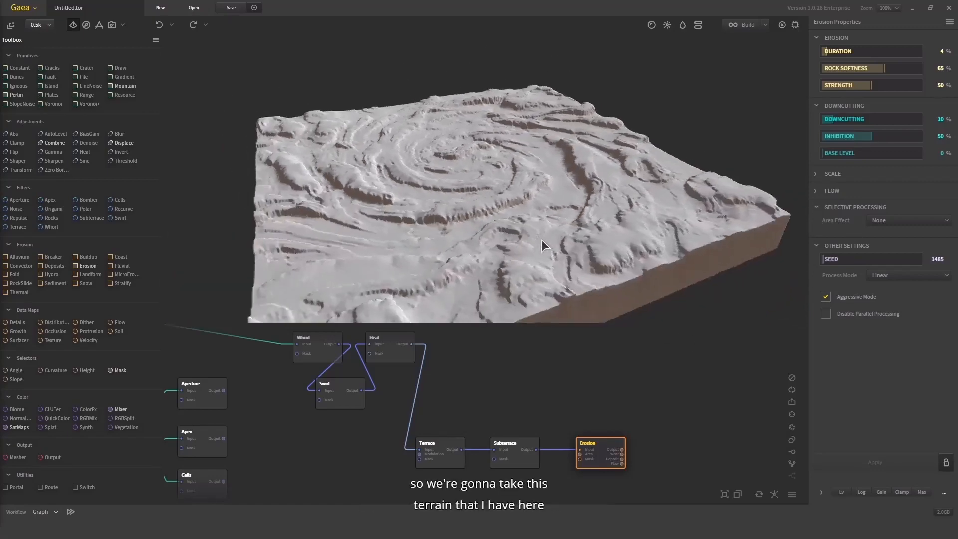